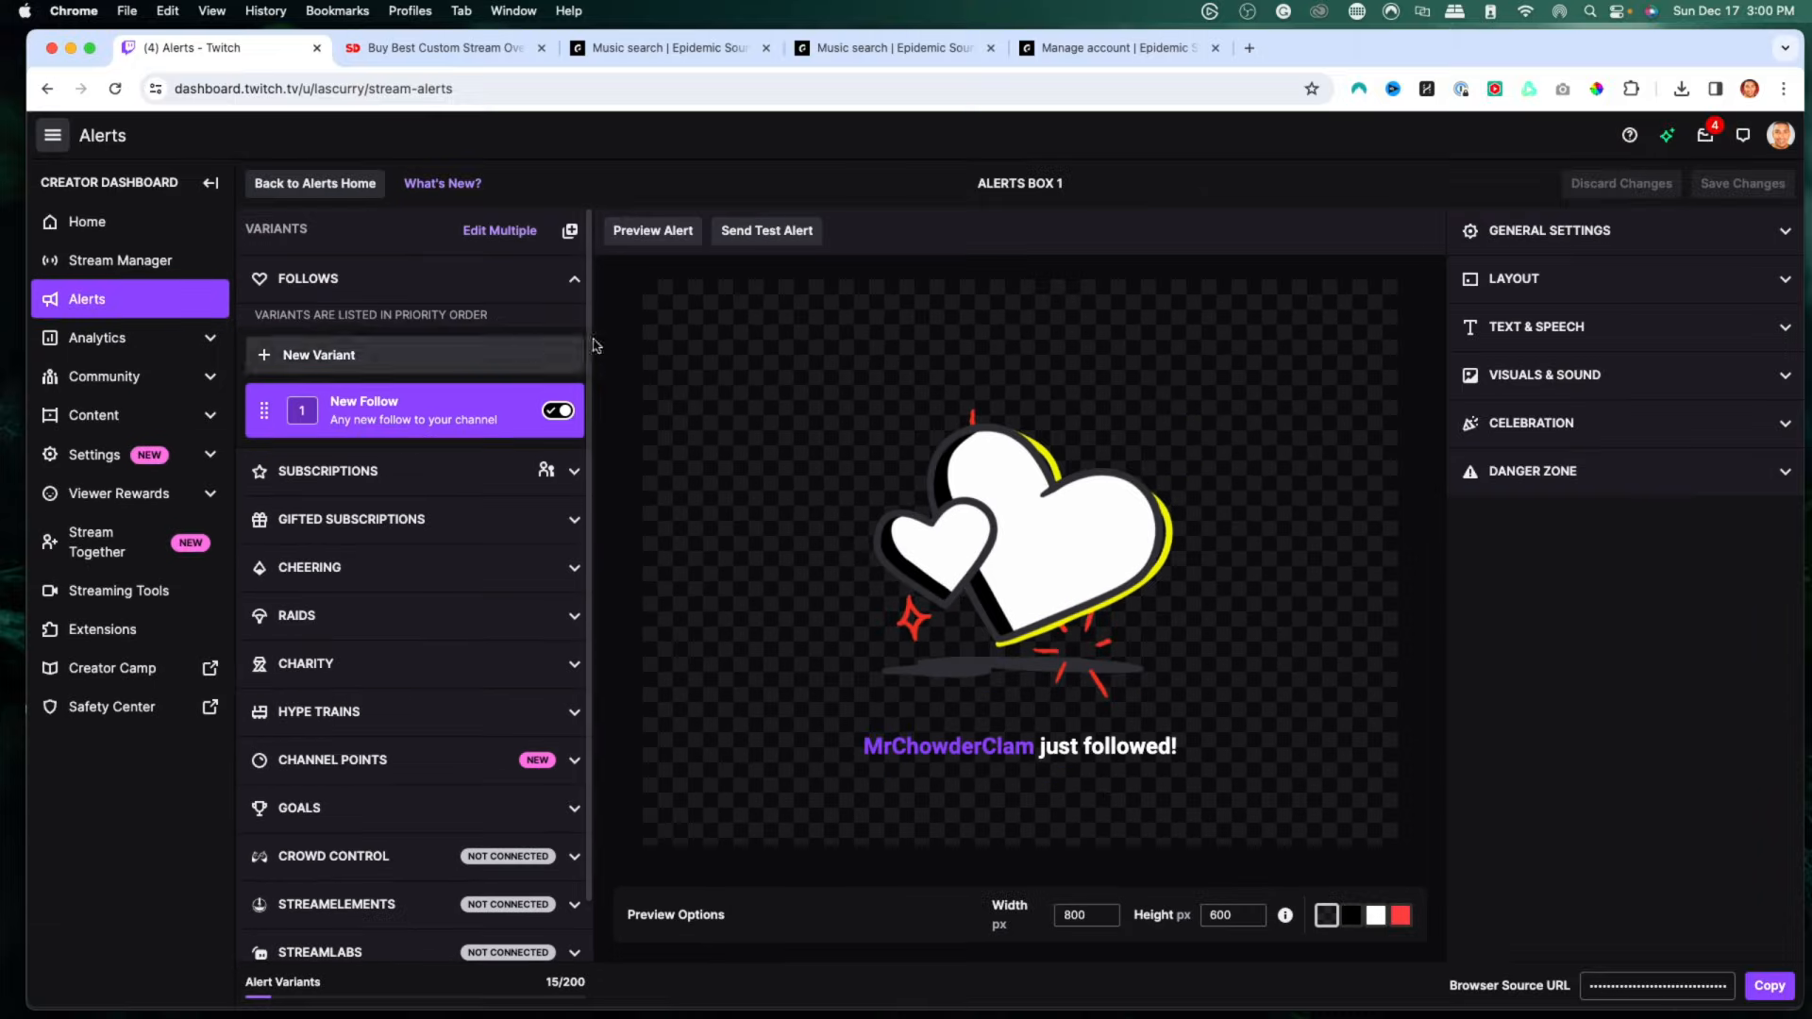
Step: Keep the New Follow alert's condition as any new follow to the channel and set its duration to 4 seconds
left_click(1632, 235)
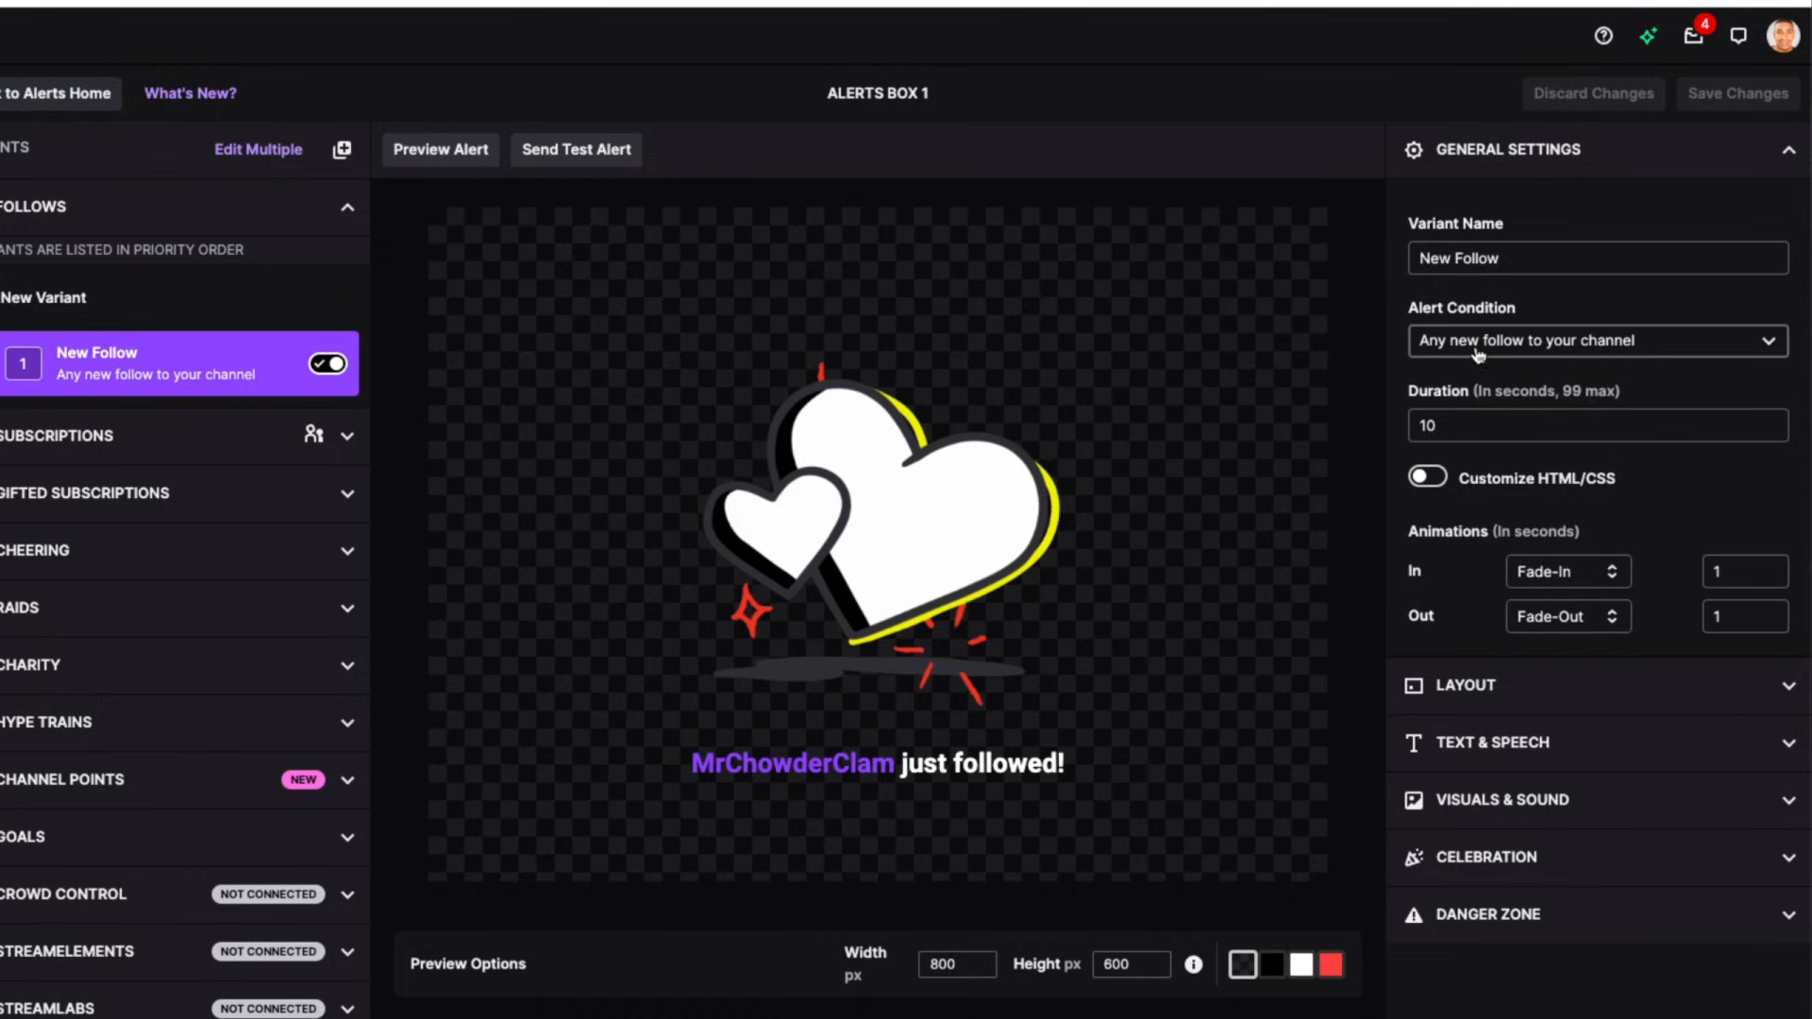
left_click(1681, 344)
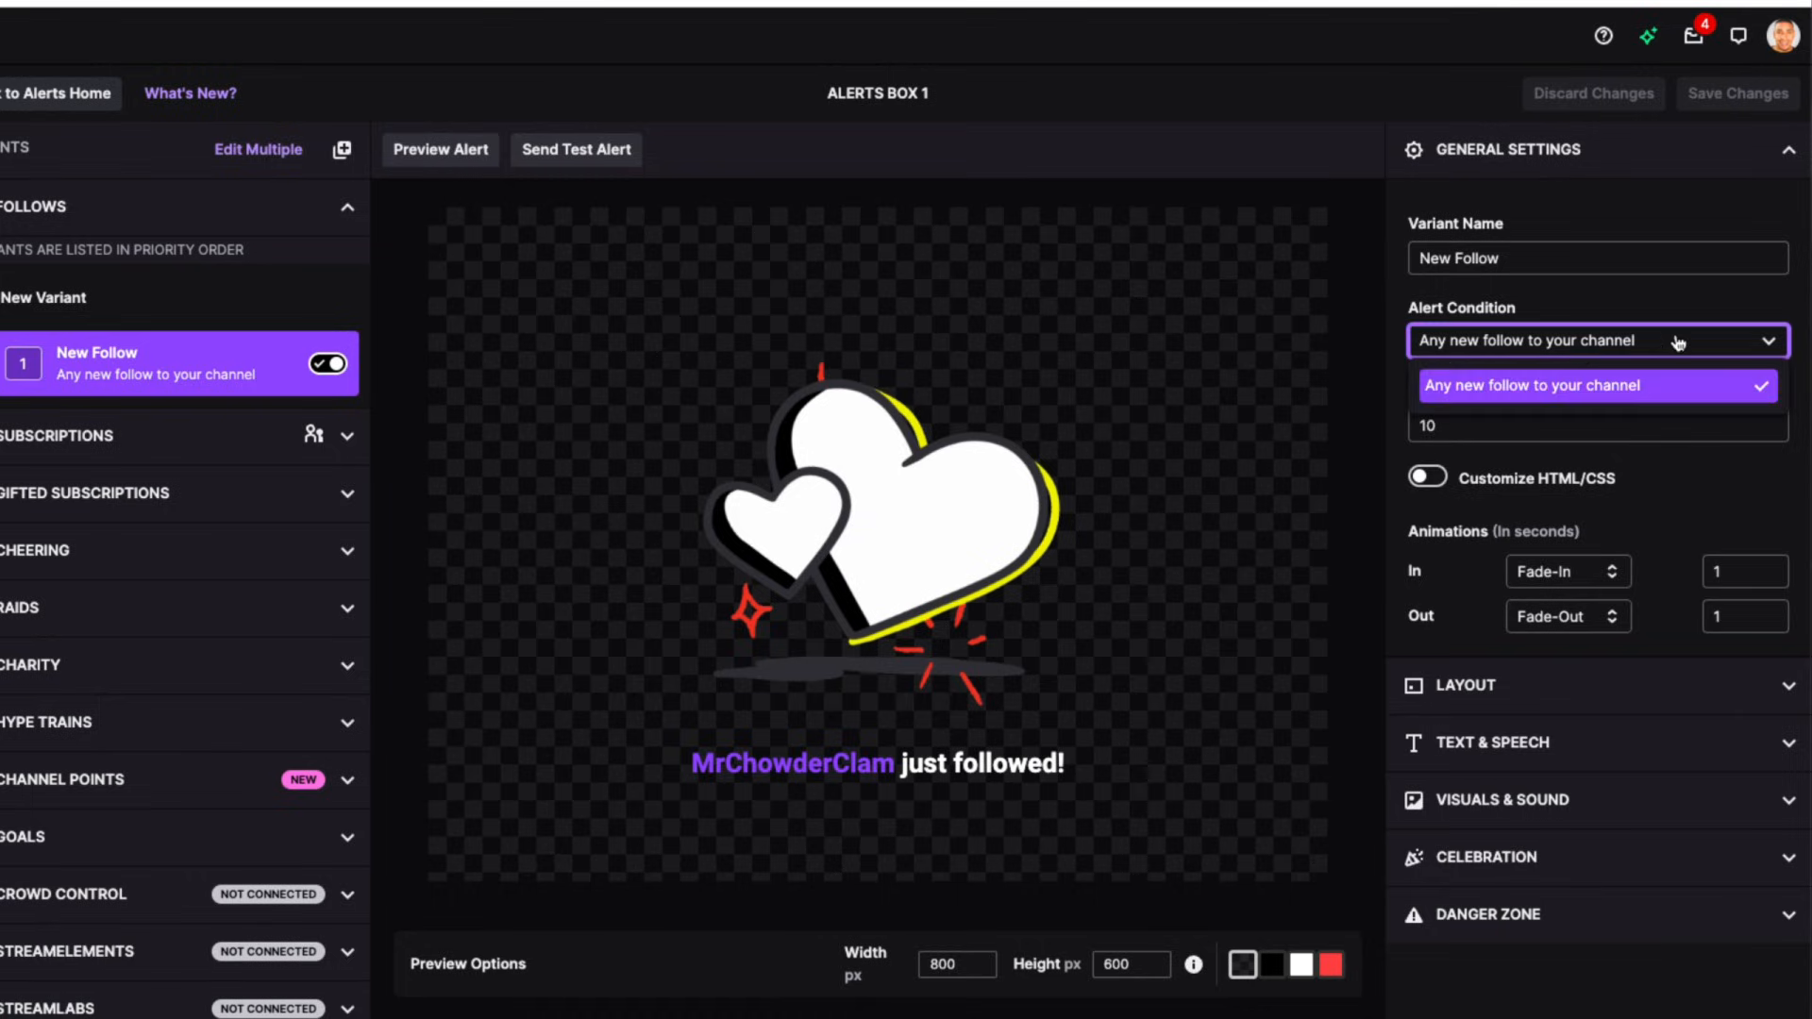
left_click(1511, 382)
left_click_drag(1448, 426, 1406, 432)
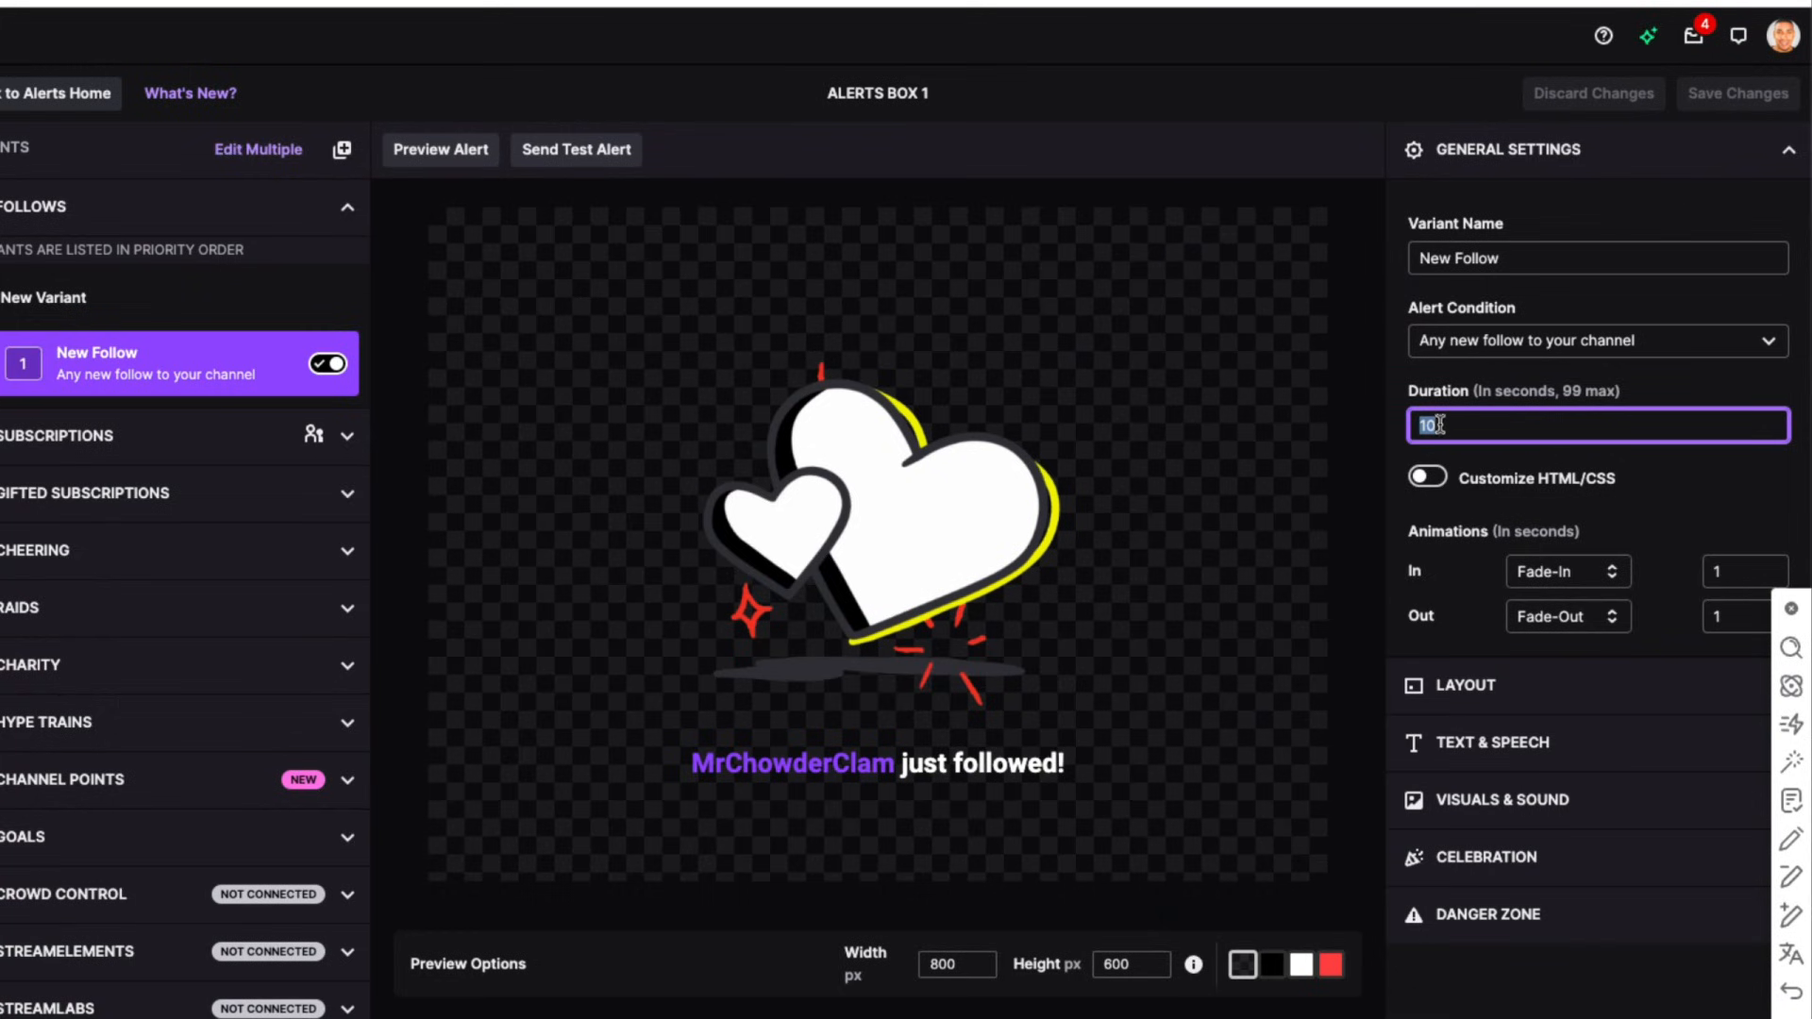
left_click_drag(1442, 425, 1426, 423)
key("BackSpace")
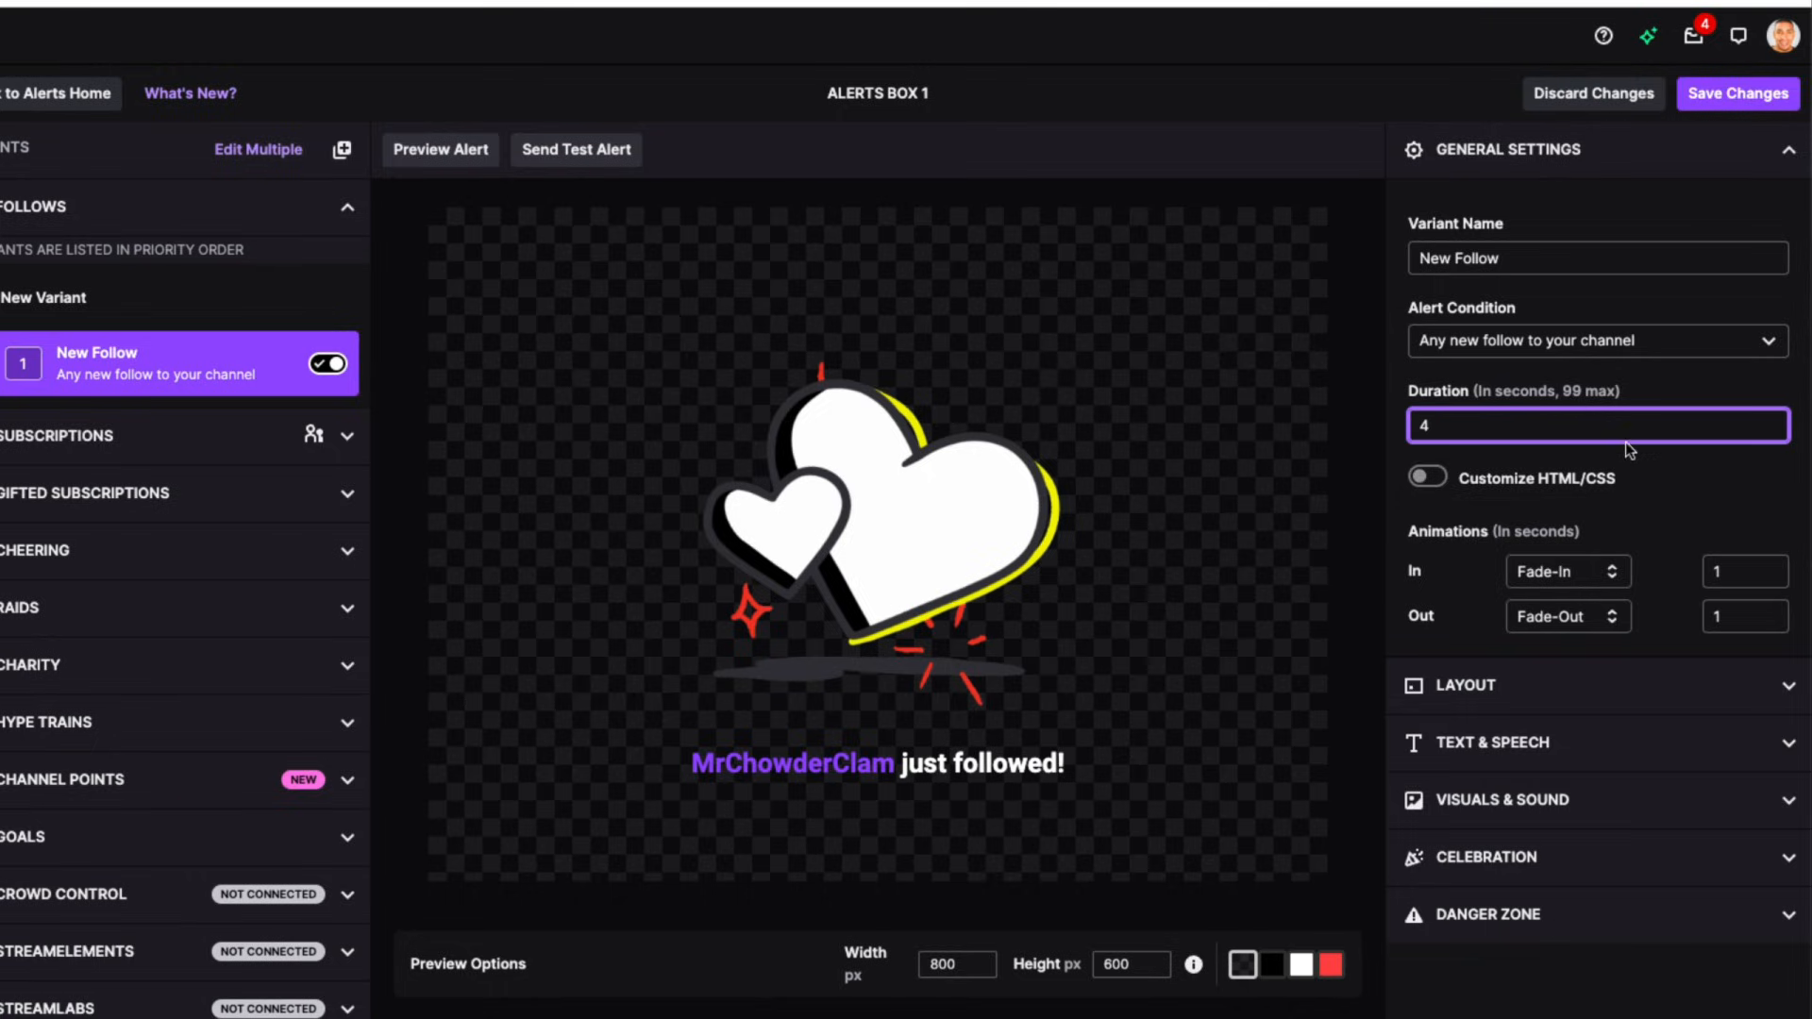
Step: Set the follow alert's In animation to Slide-Up and Out animation to Zoom Out, then save the changes and preview the alert
left_click(1568, 580)
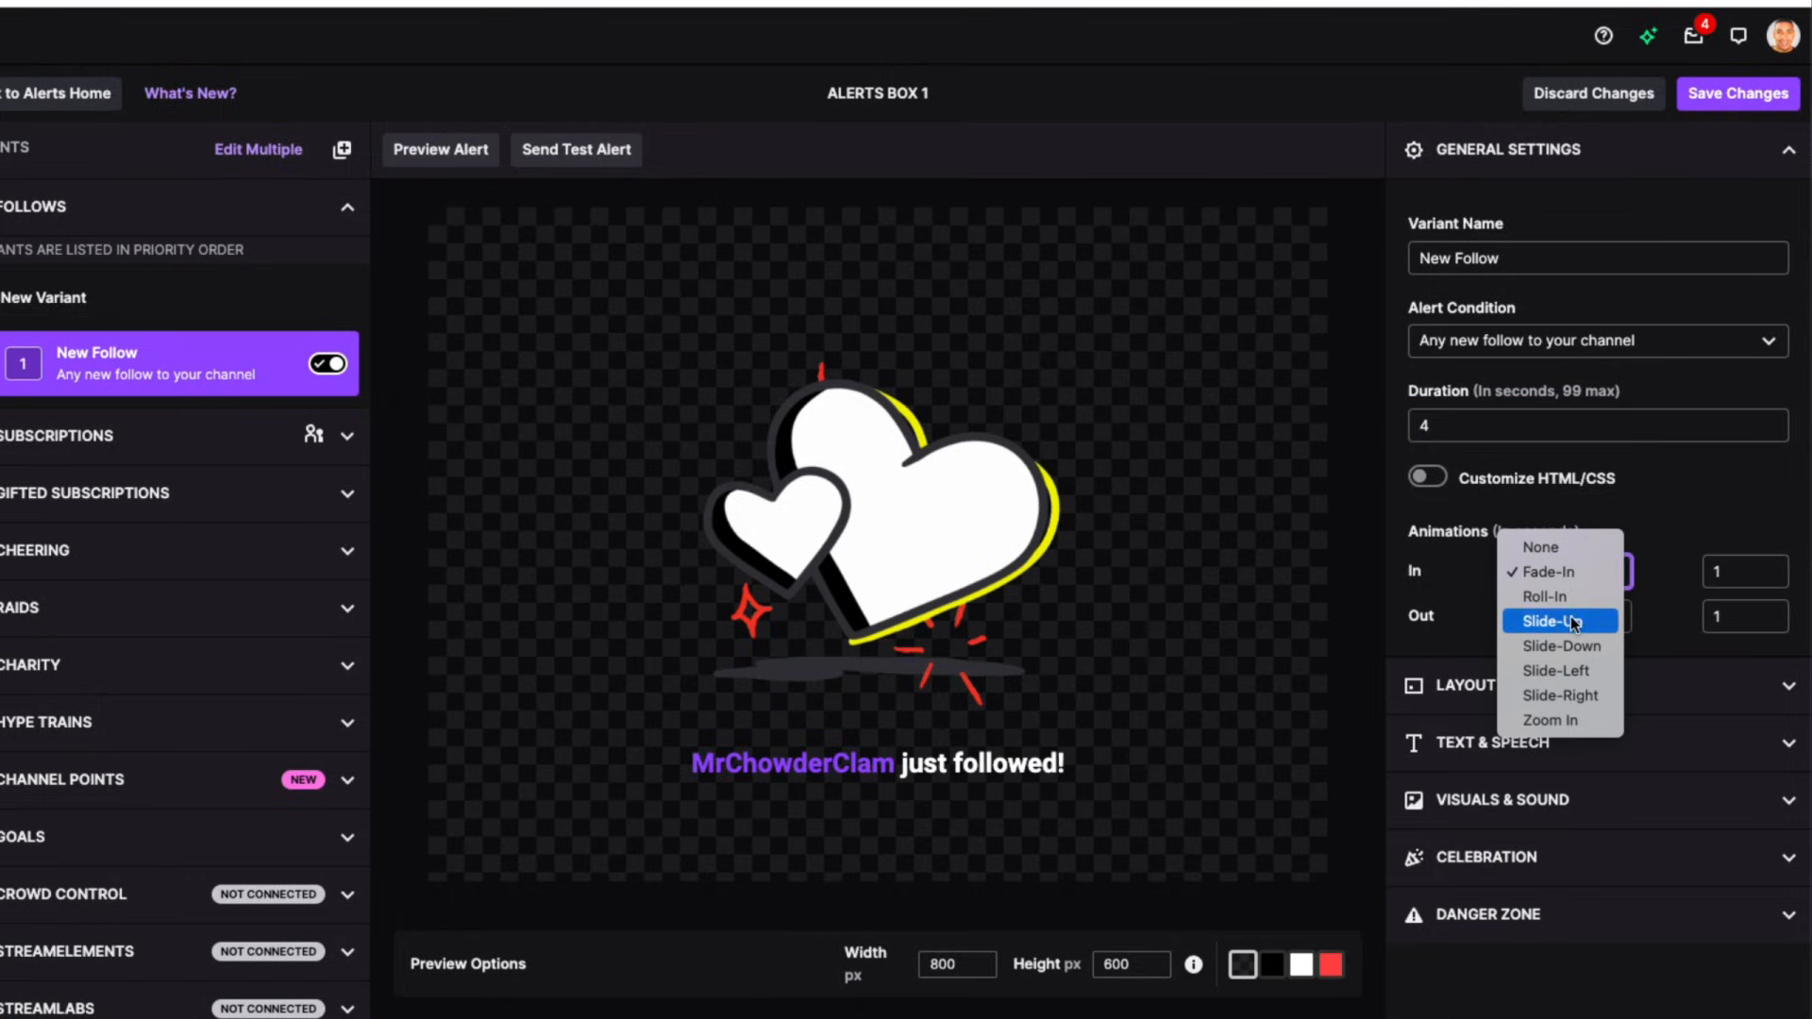
left_click(1572, 621)
left_click(1570, 618)
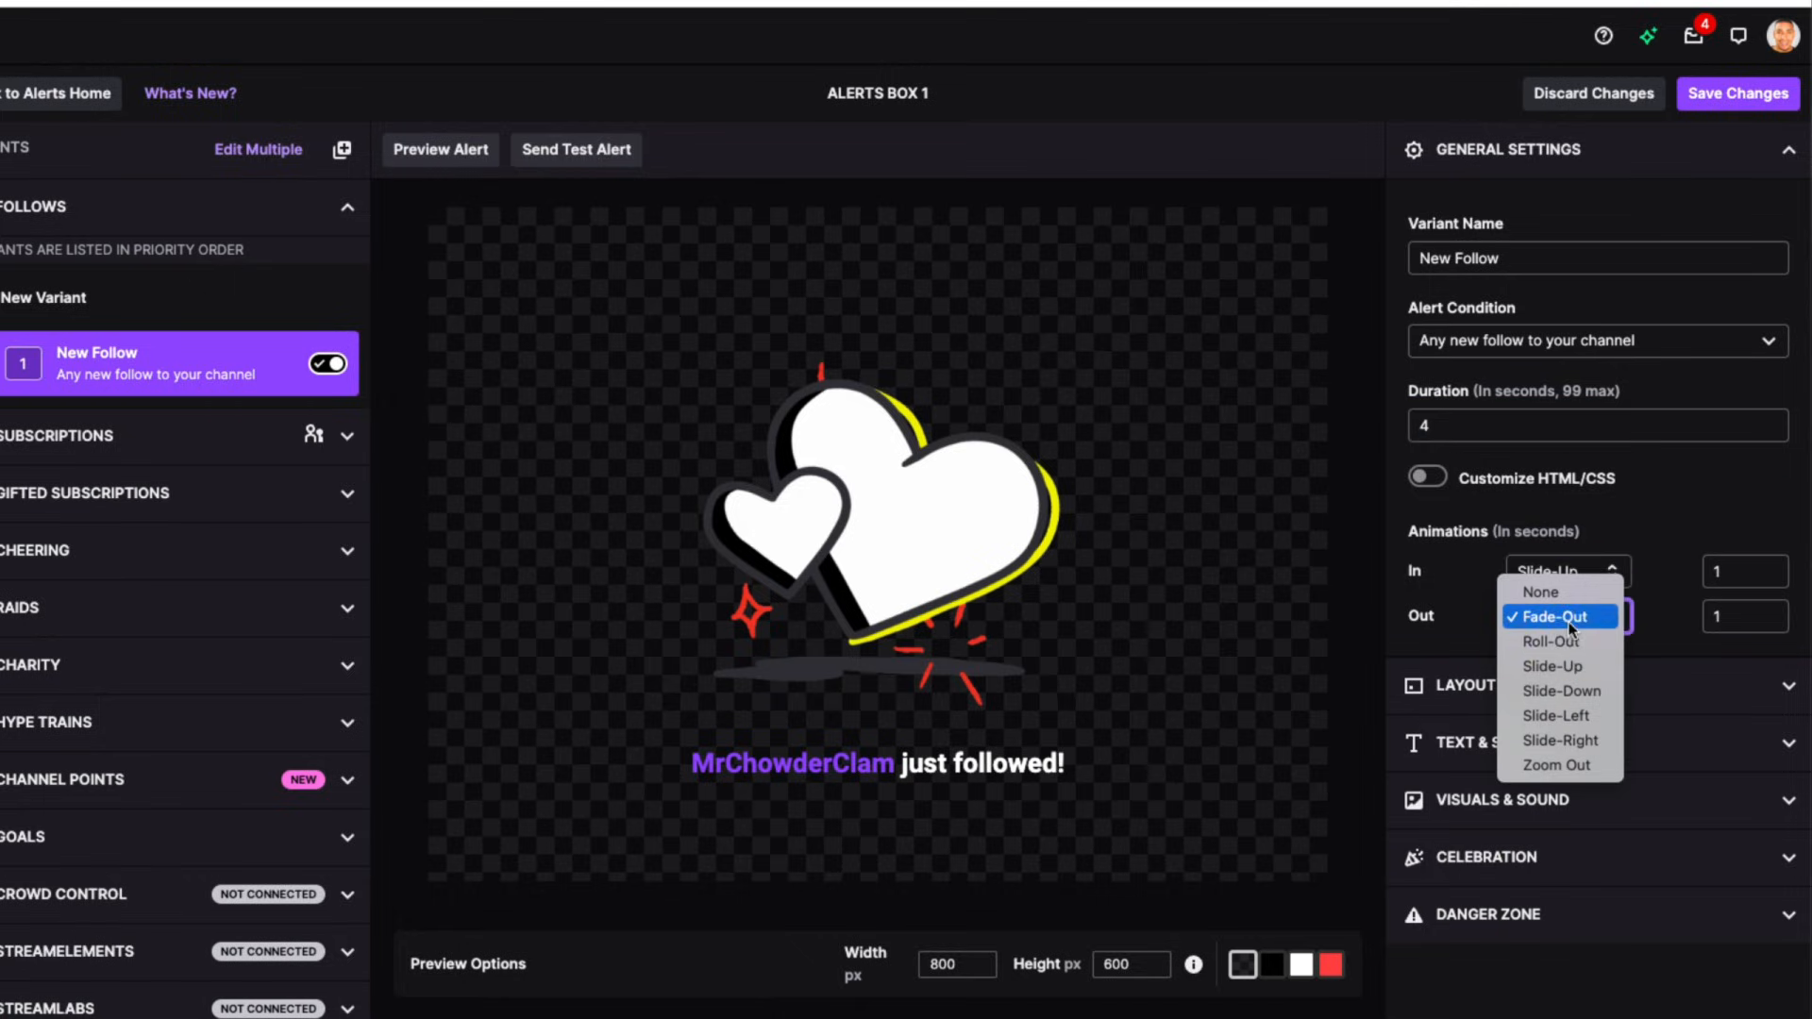
left_click(1555, 764)
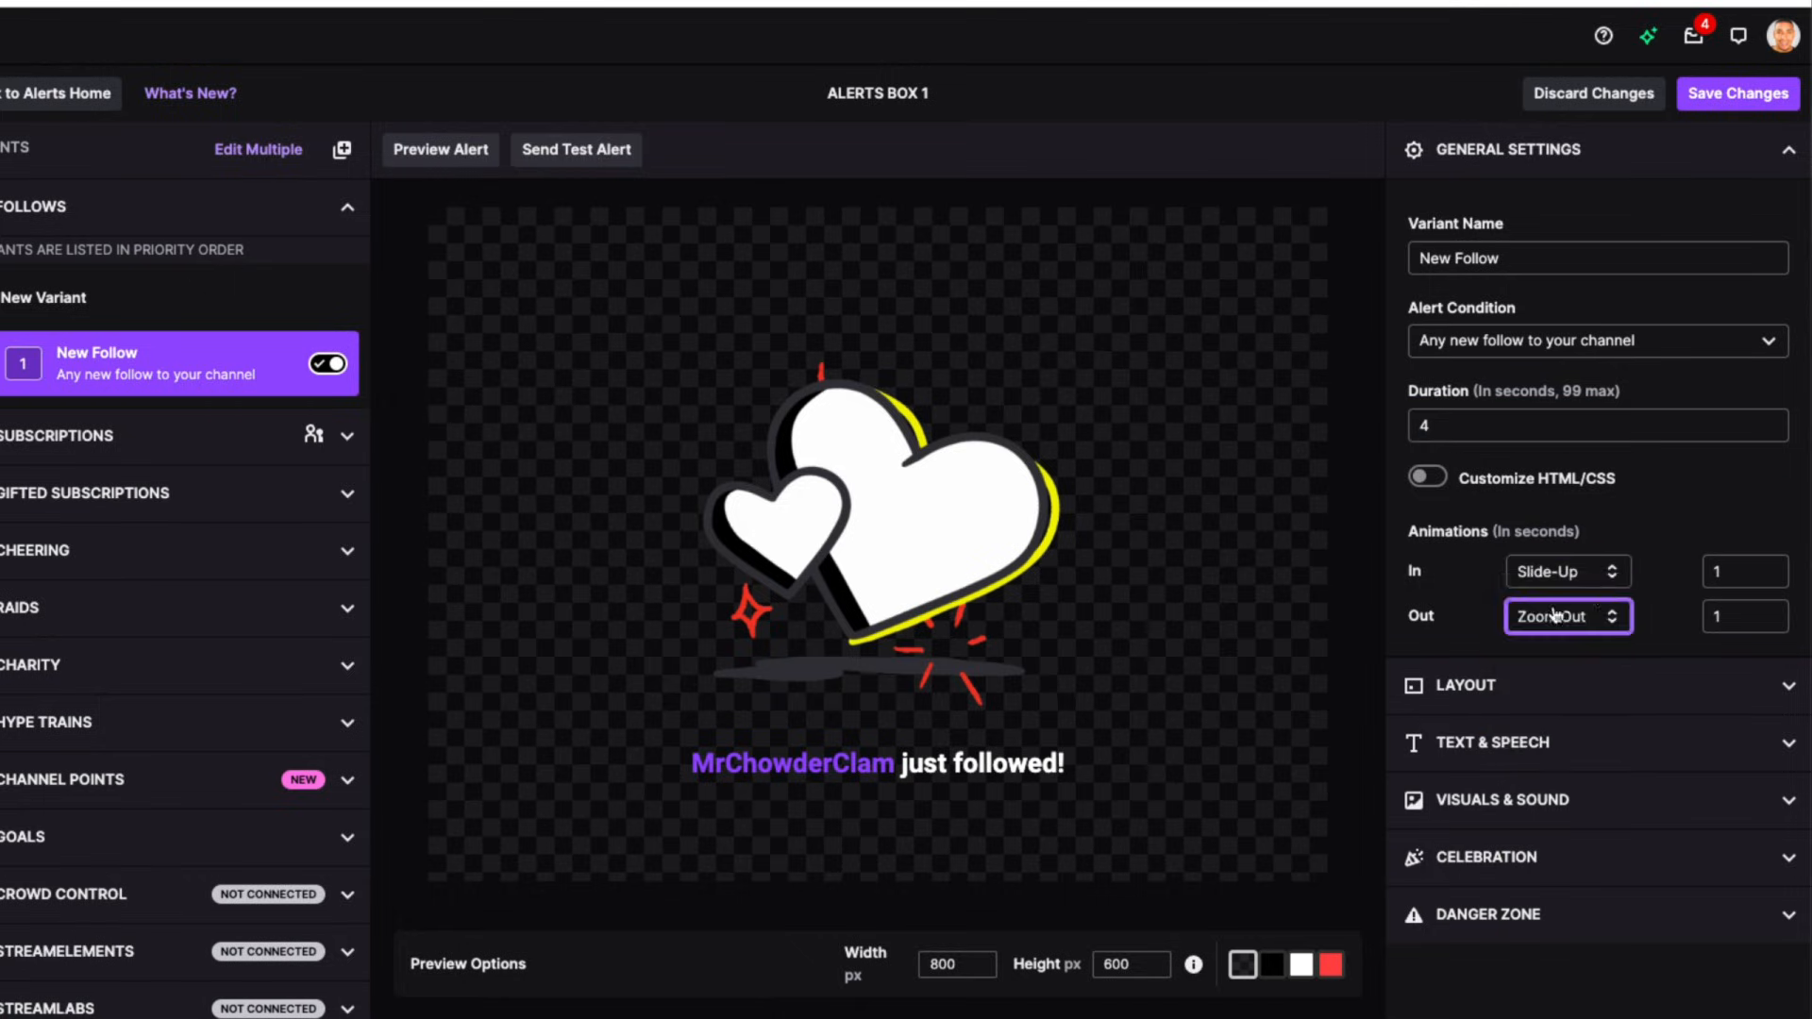
left_click(1719, 106)
left_click(444, 155)
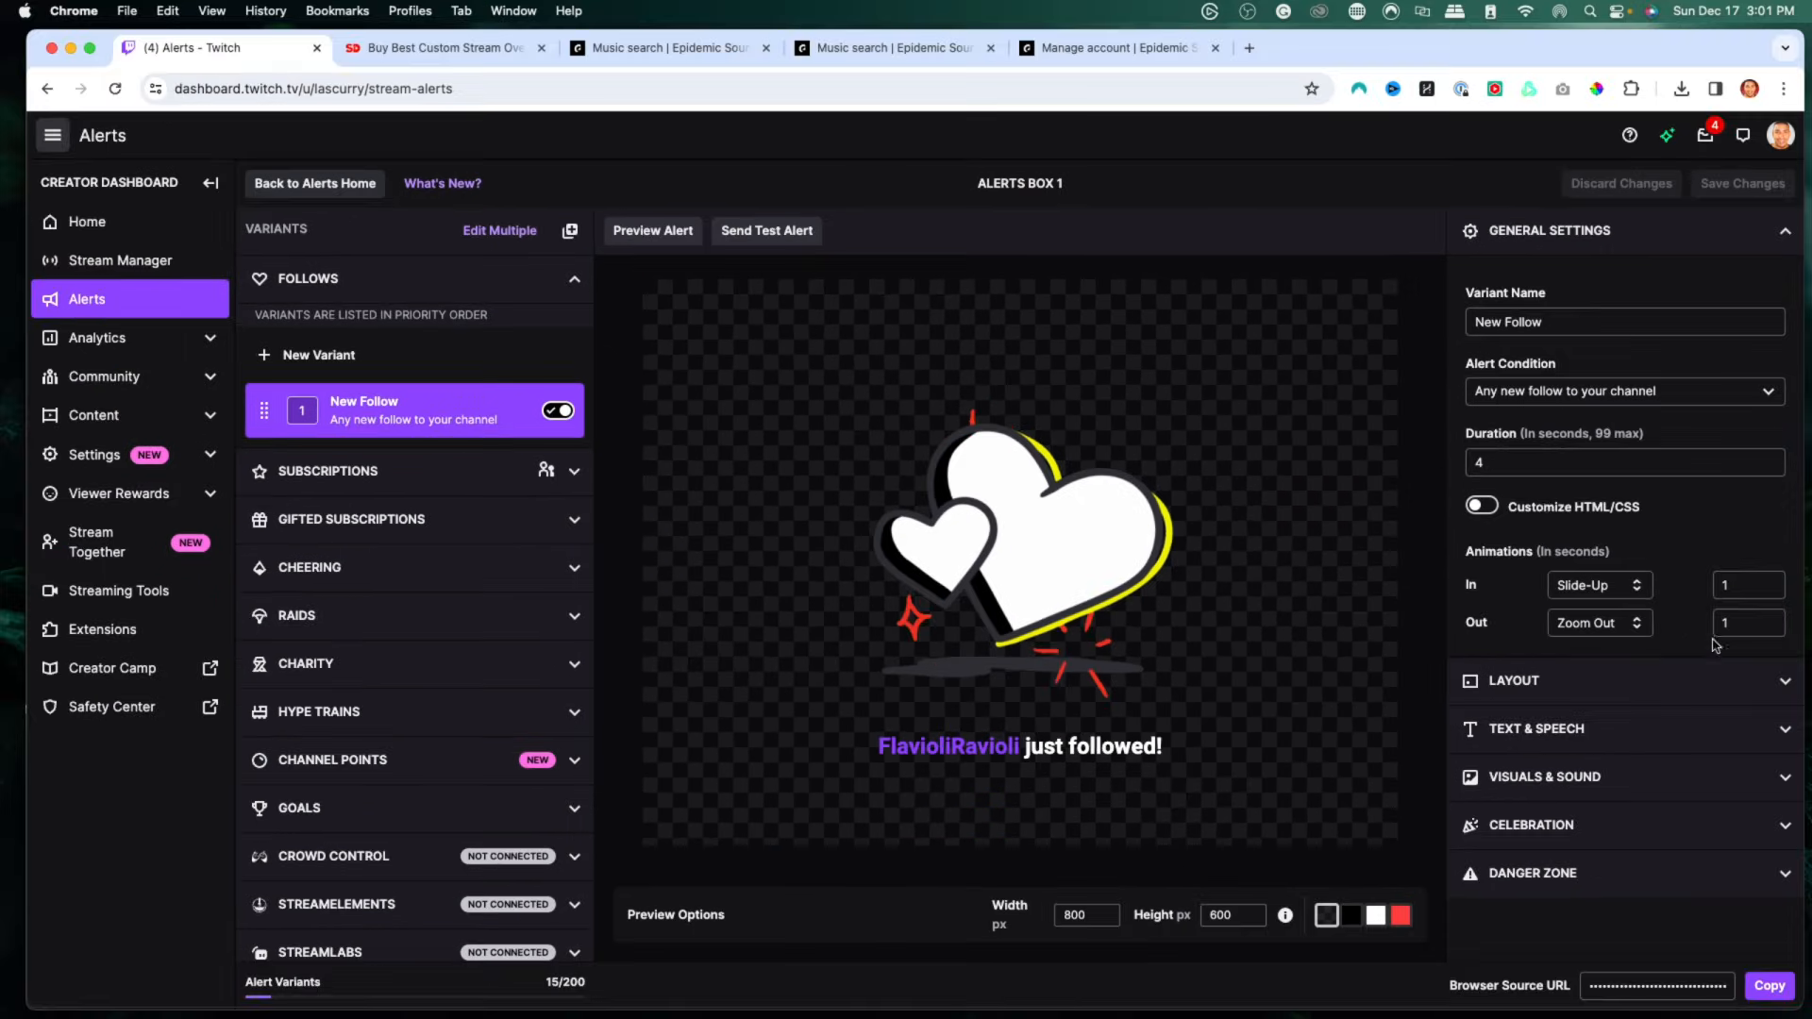
Step: Change the follow alert's layout to the one with the text overlaid on the image
left_click(1647, 680)
scroll(1643, 673, "down", 3)
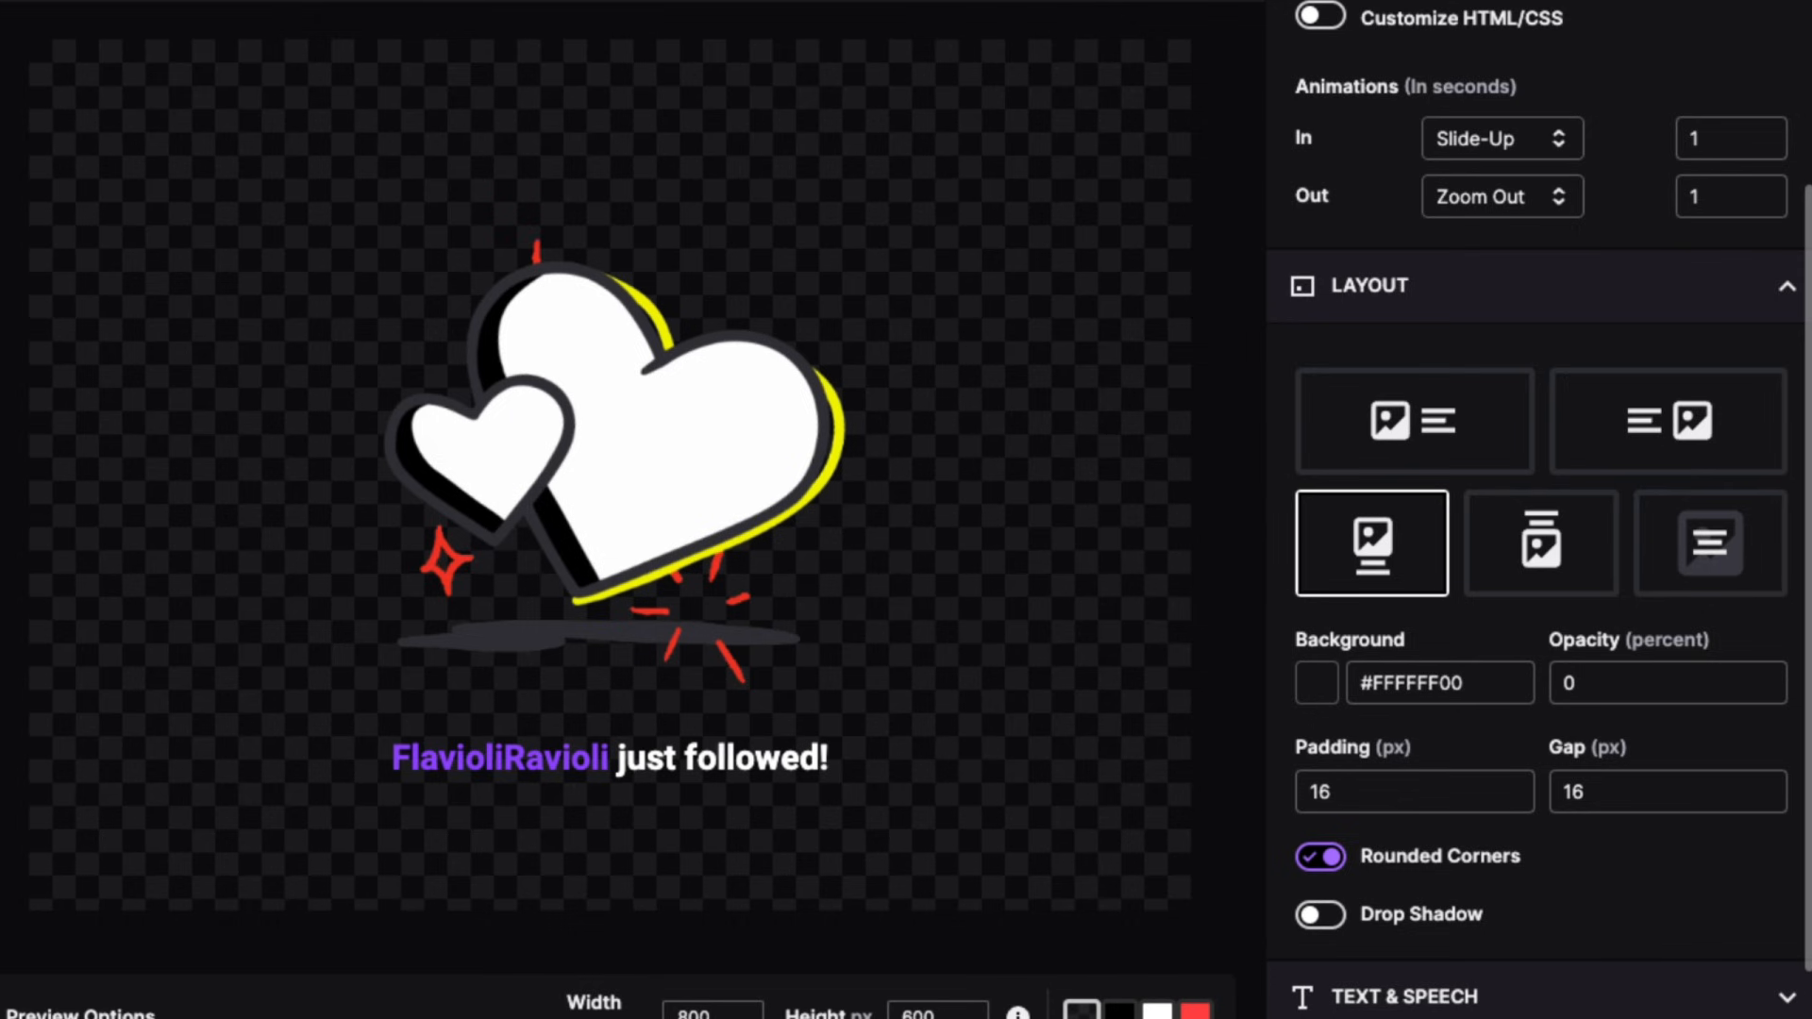
scroll(1602, 320, "down", 1)
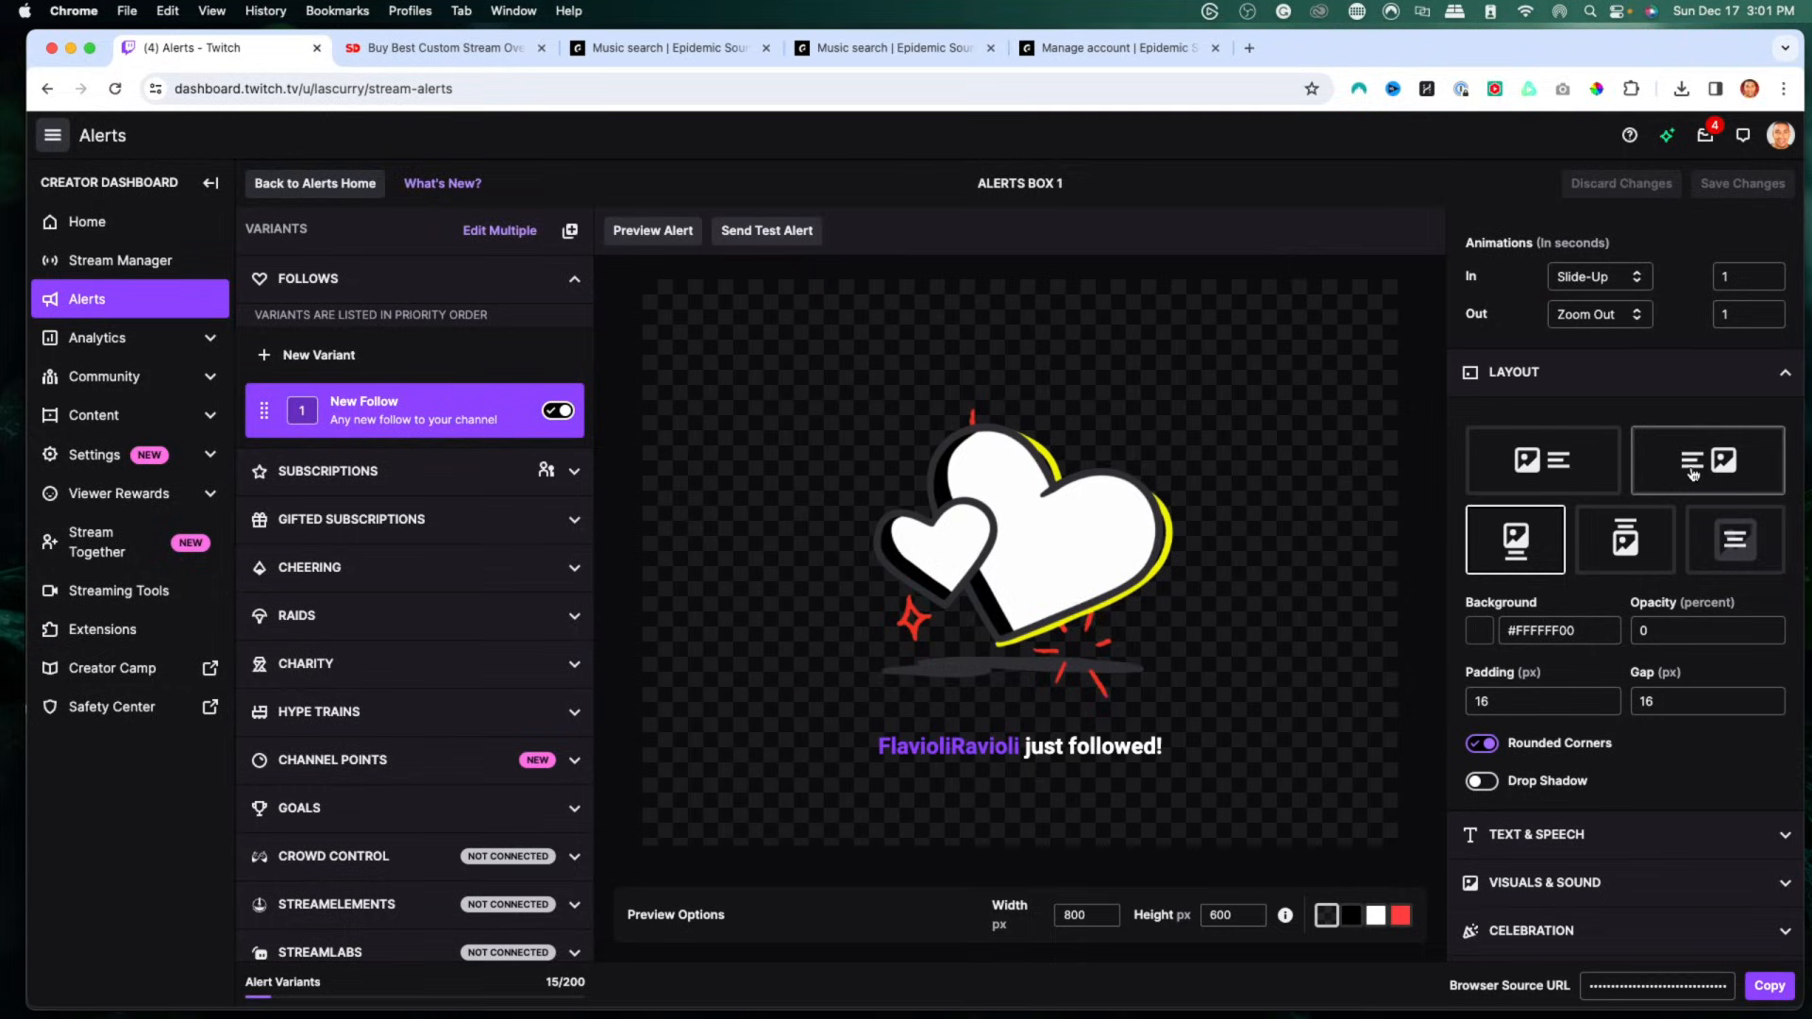
scroll(1694, 475, "down", 1)
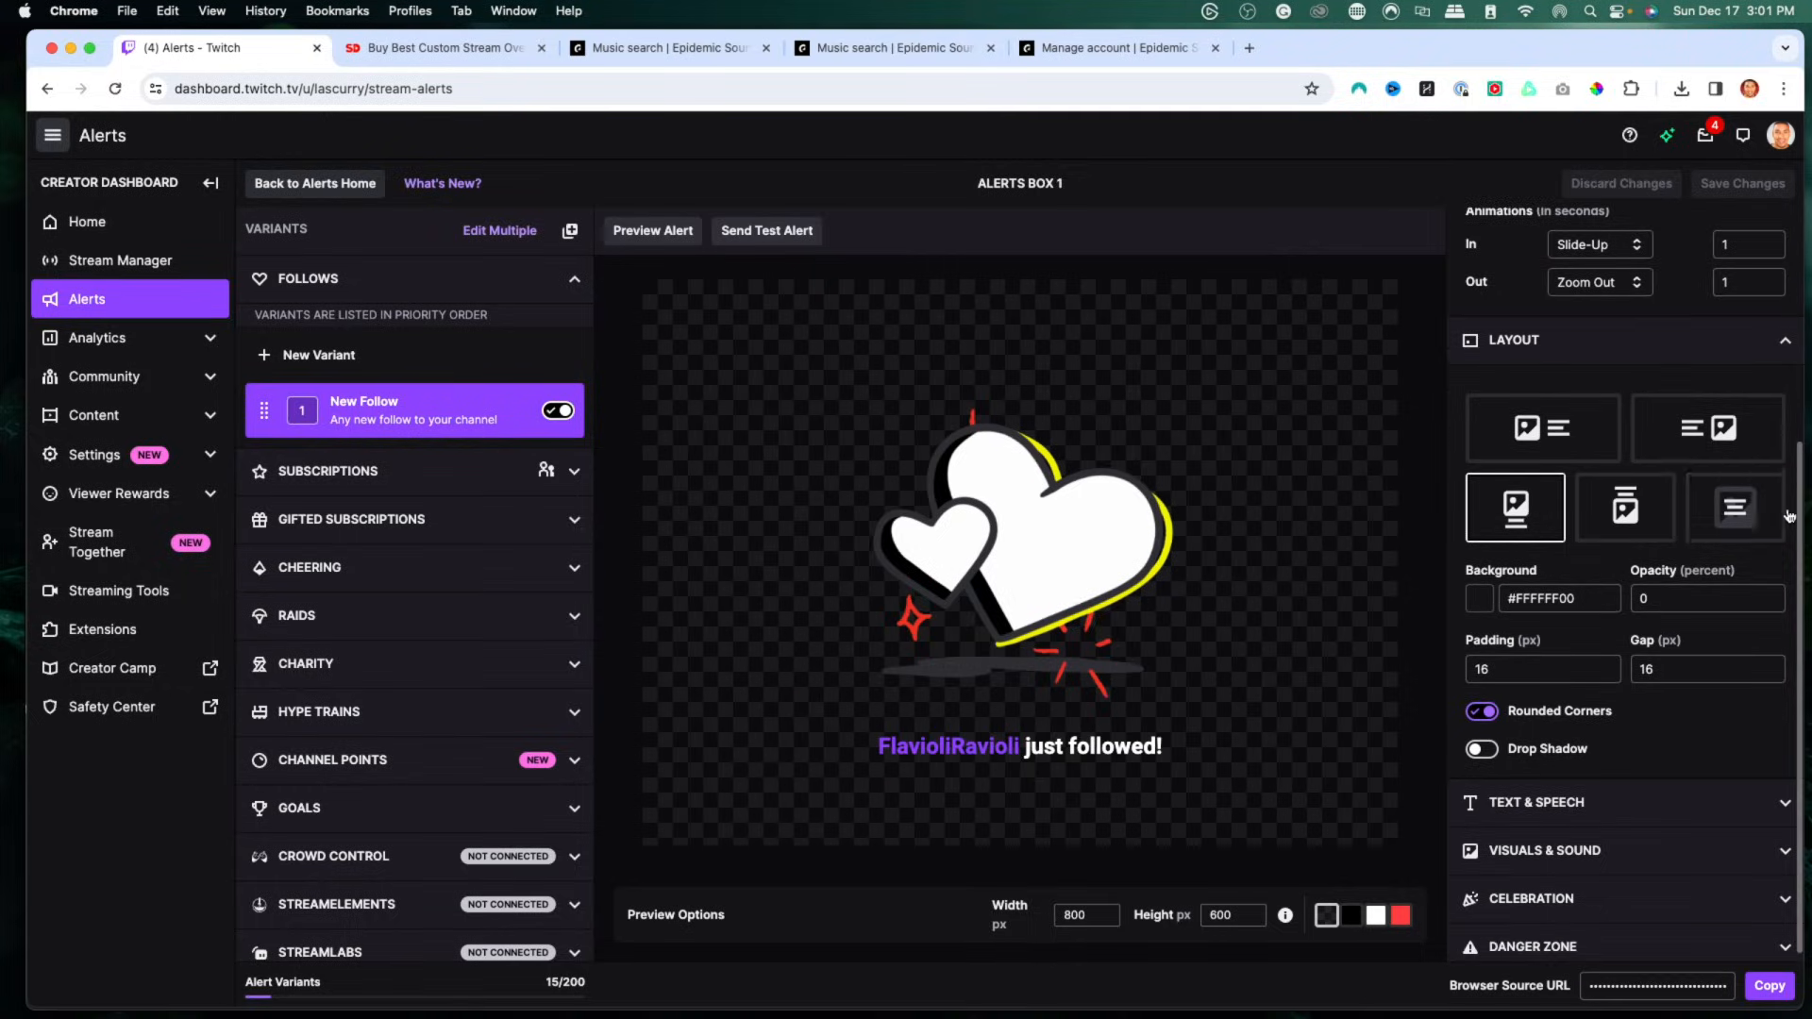
left_click(1737, 514)
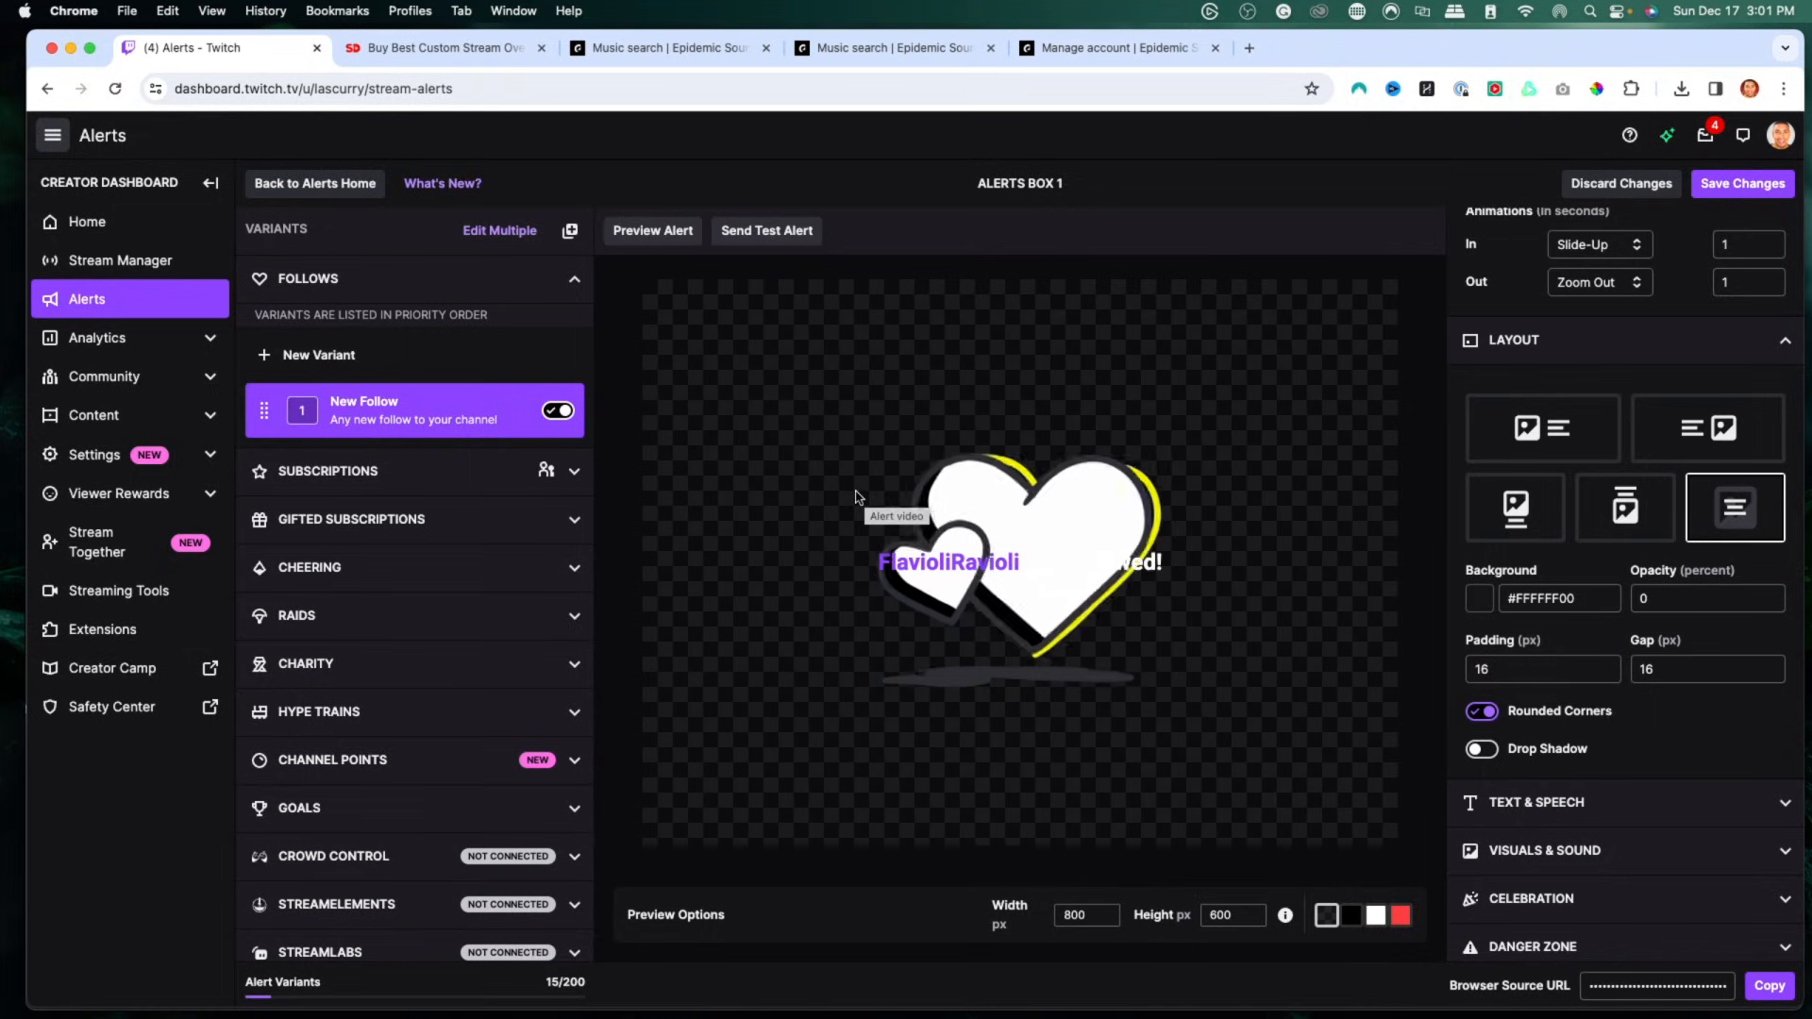
Step: Turn on the drop shadow for the follow alert's message text
scroll(1627, 487, "down", 1)
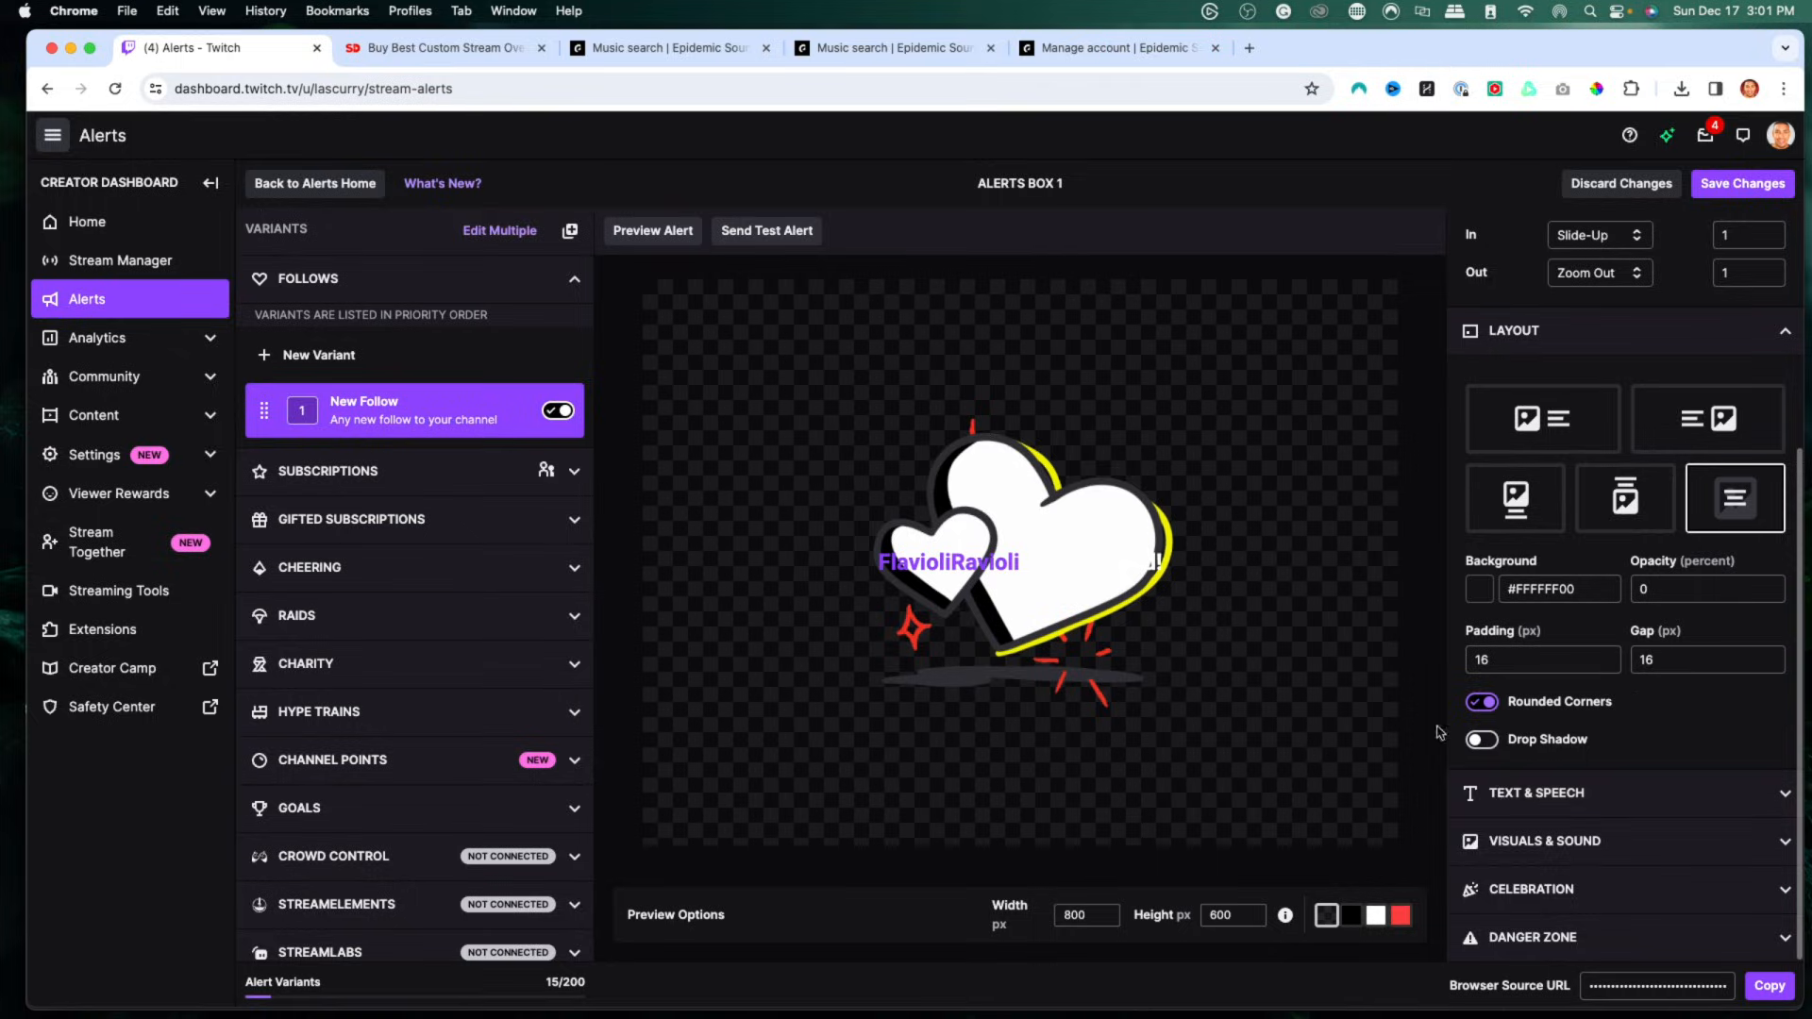
left_click(1712, 800)
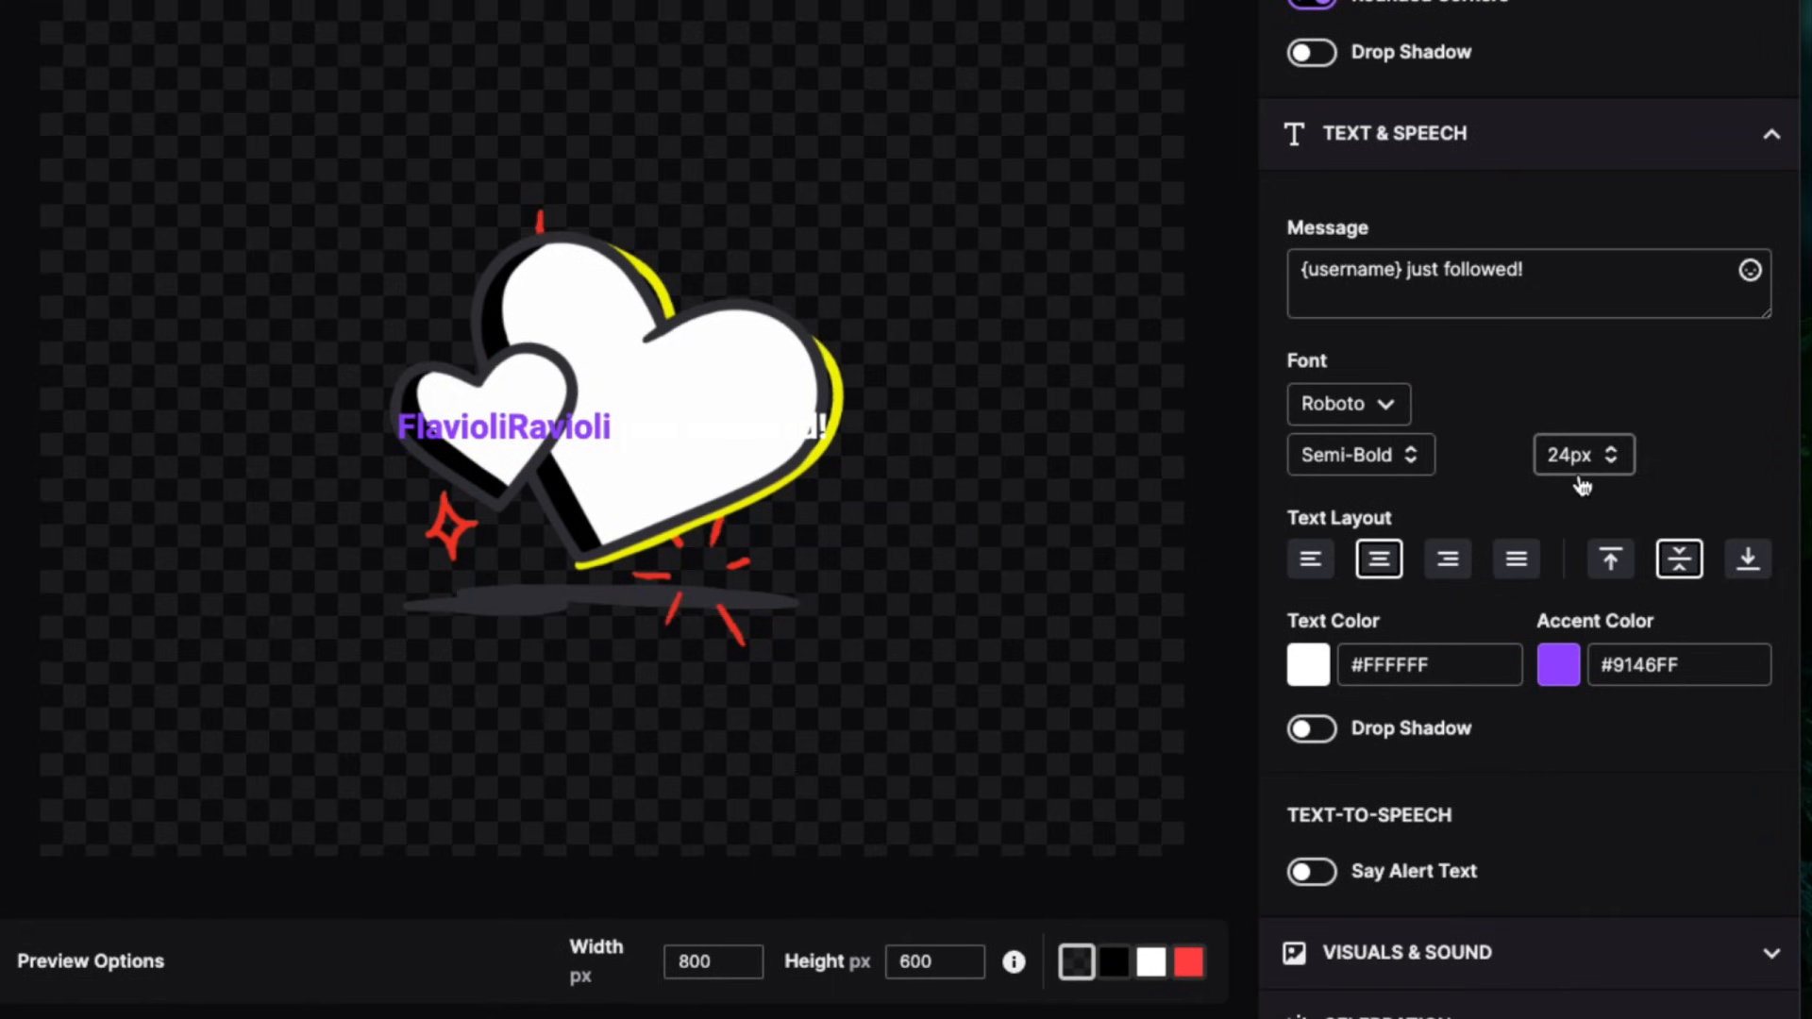
scroll(1582, 486, "down", 1)
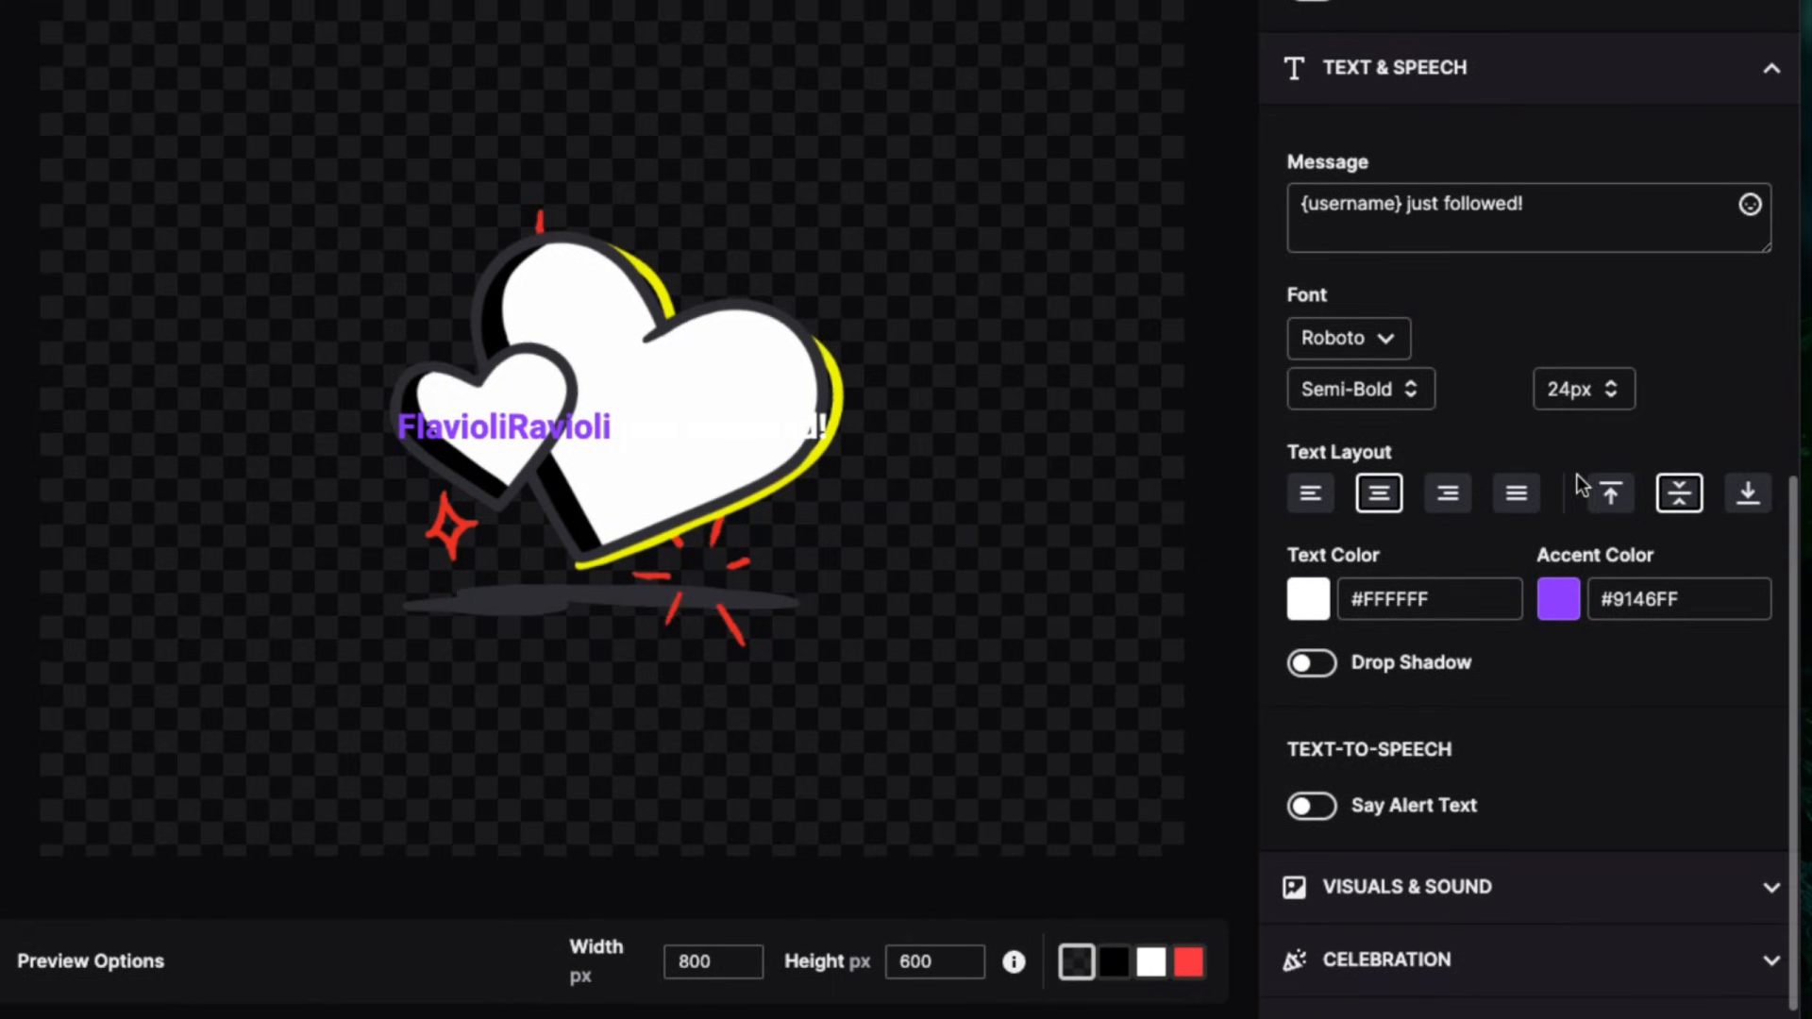
scroll(1583, 486, "down", 1)
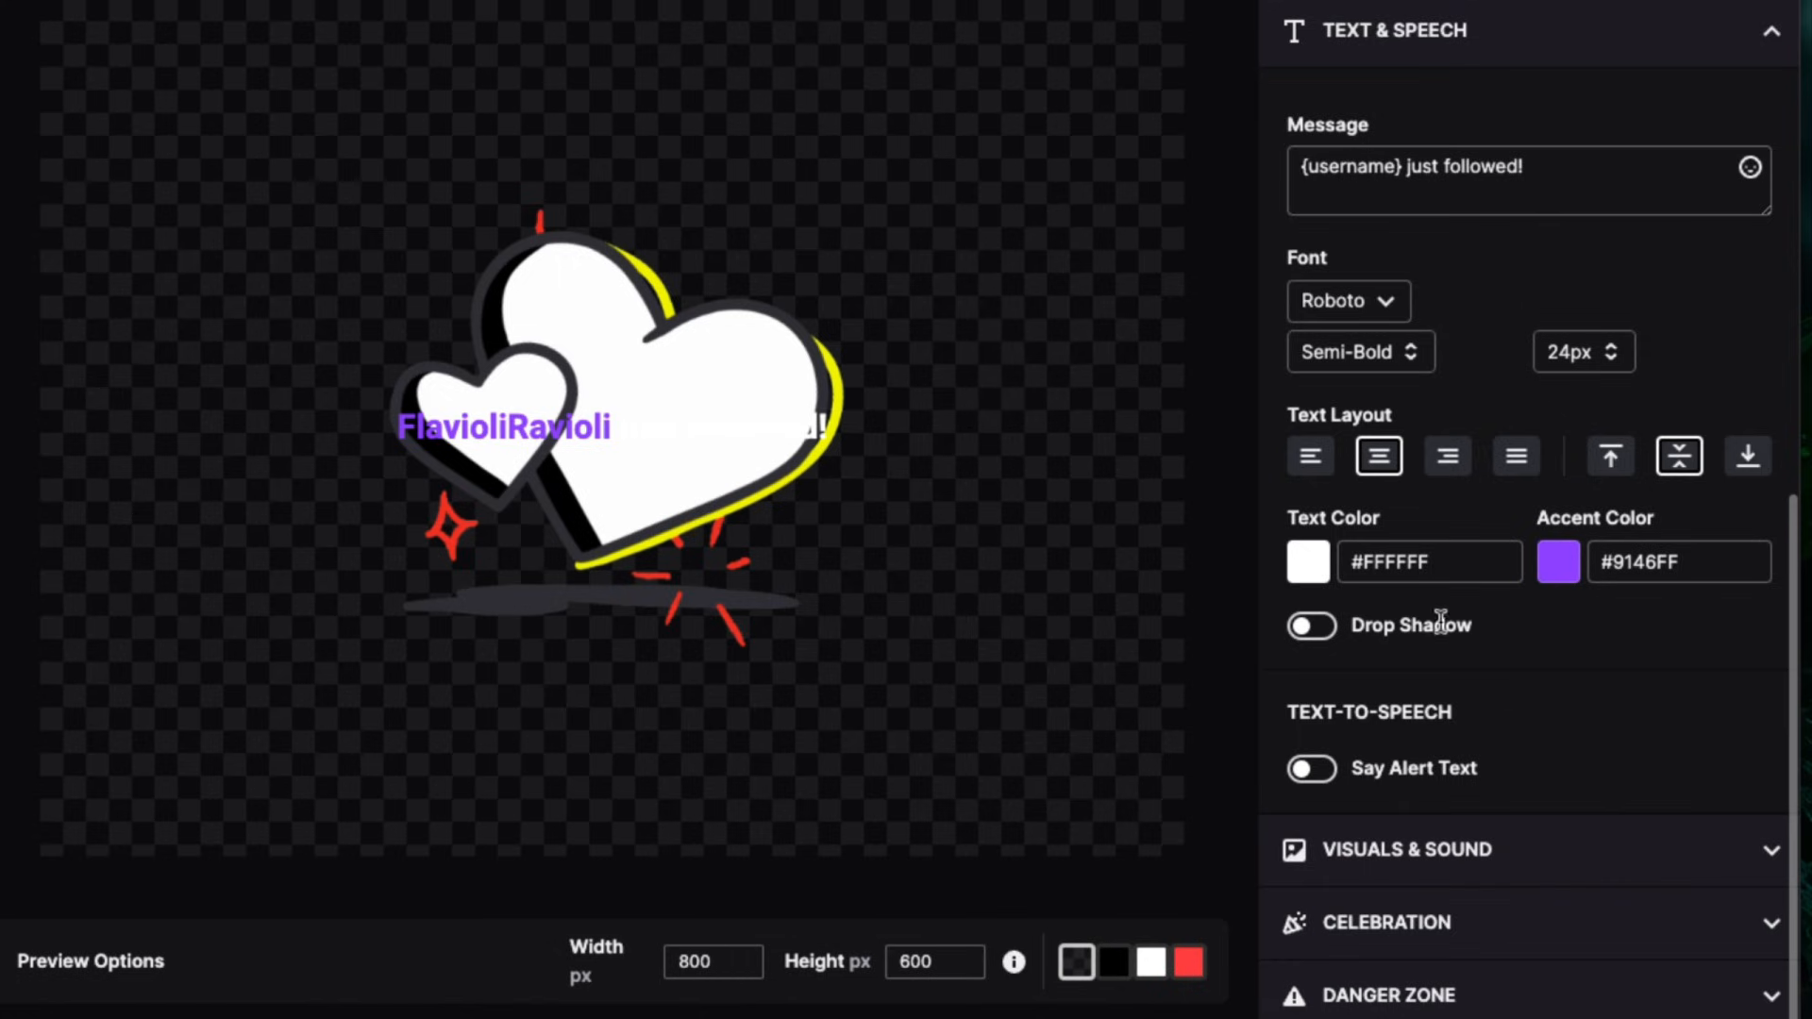
left_click(1316, 641)
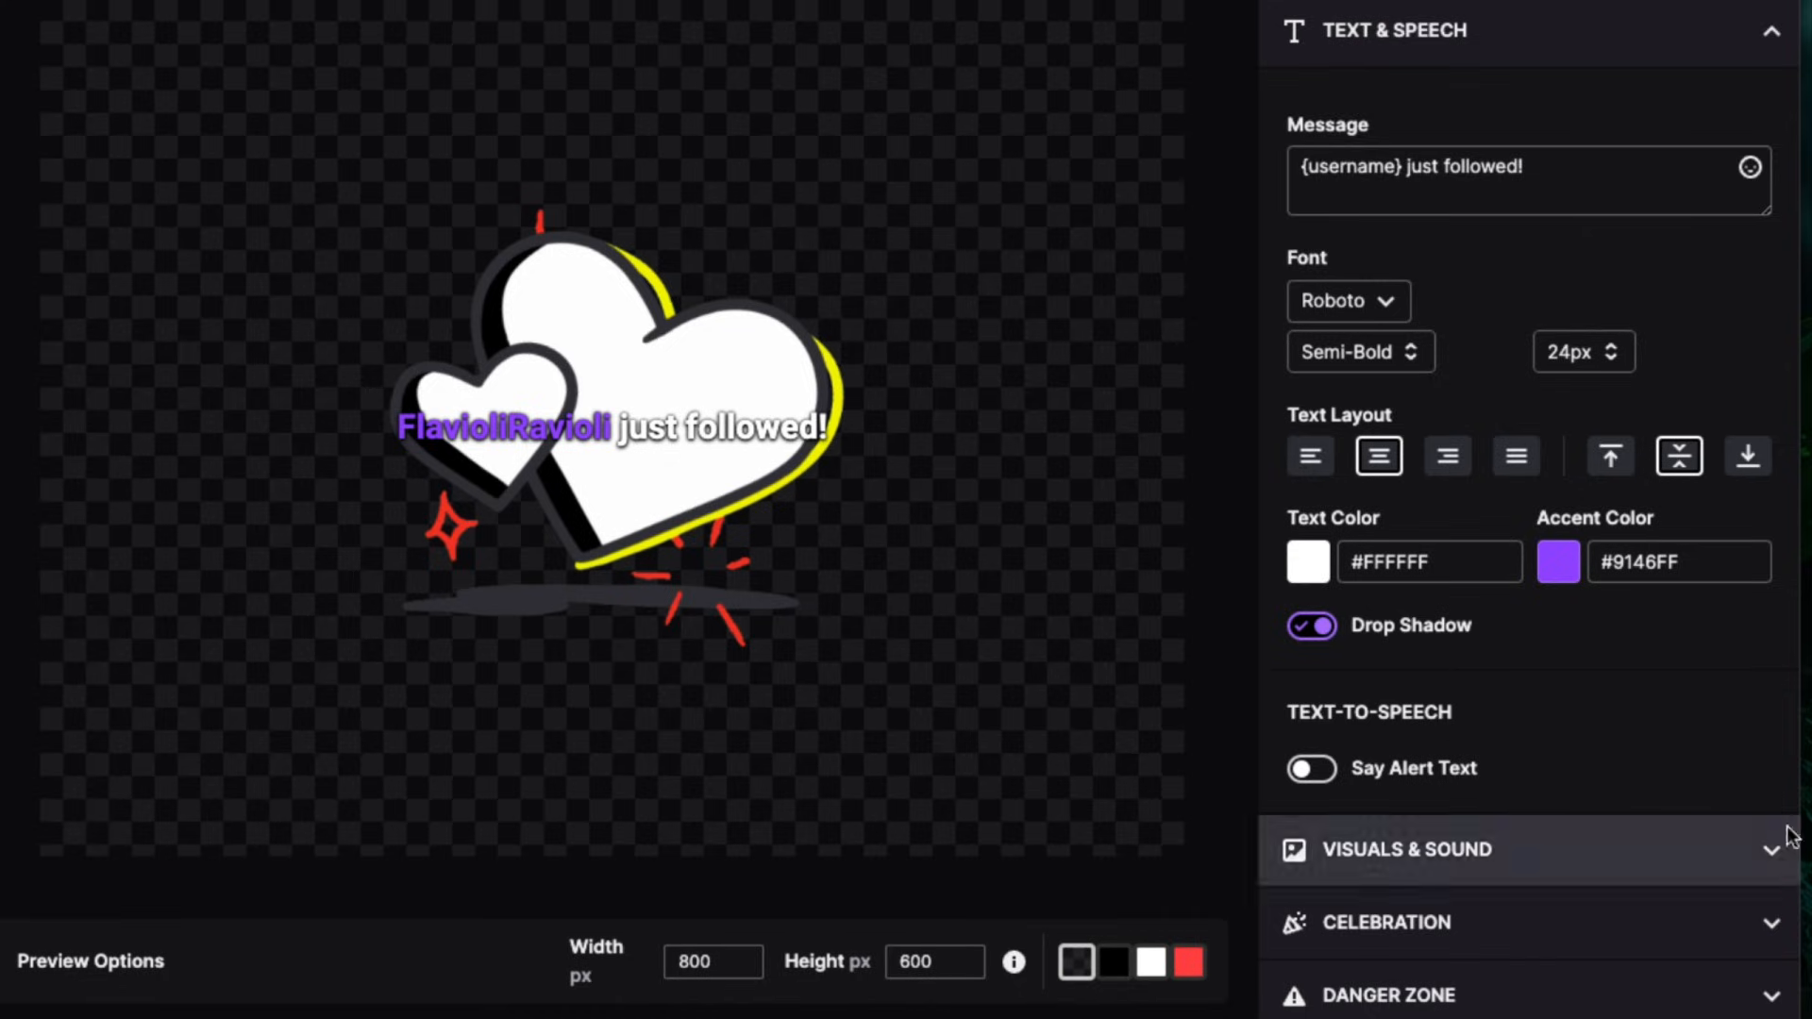
Step: Examine the follow alert's image and sound options, including file upload, libraries, scale and volume
left_click(1602, 846)
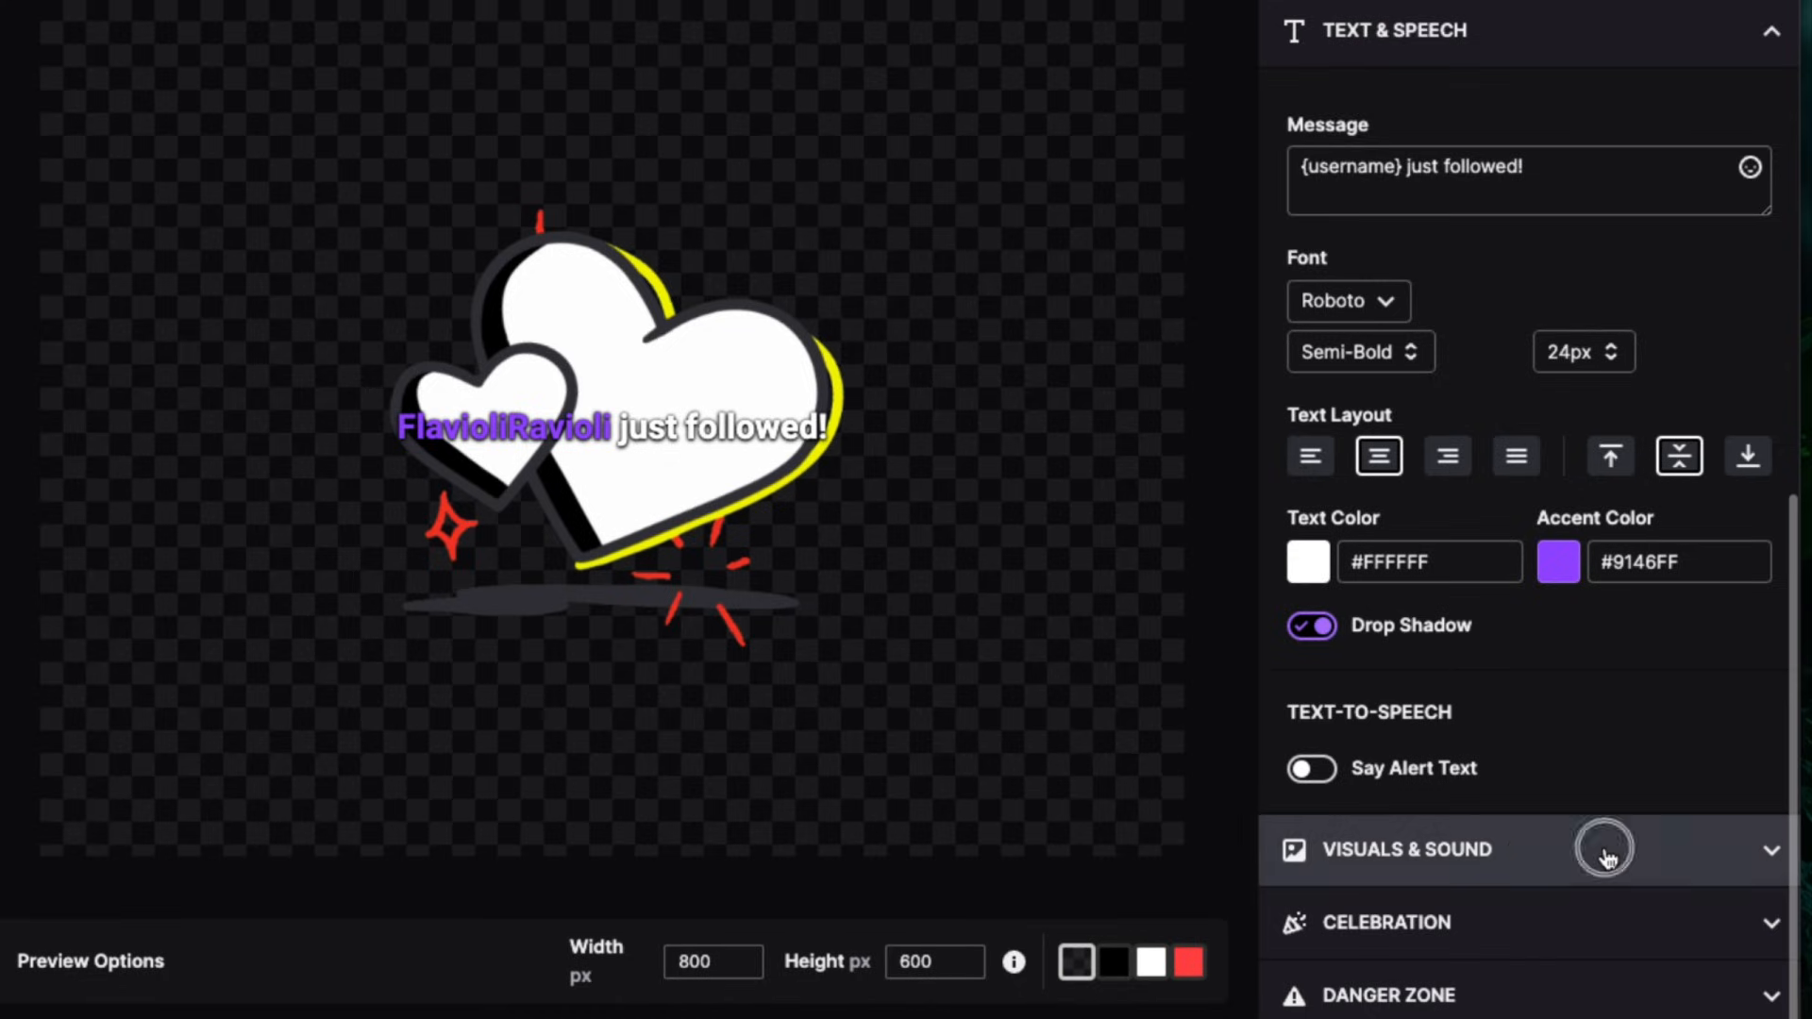
scroll(1486, 623, "down", 7)
scroll(1493, 594, "down", 1)
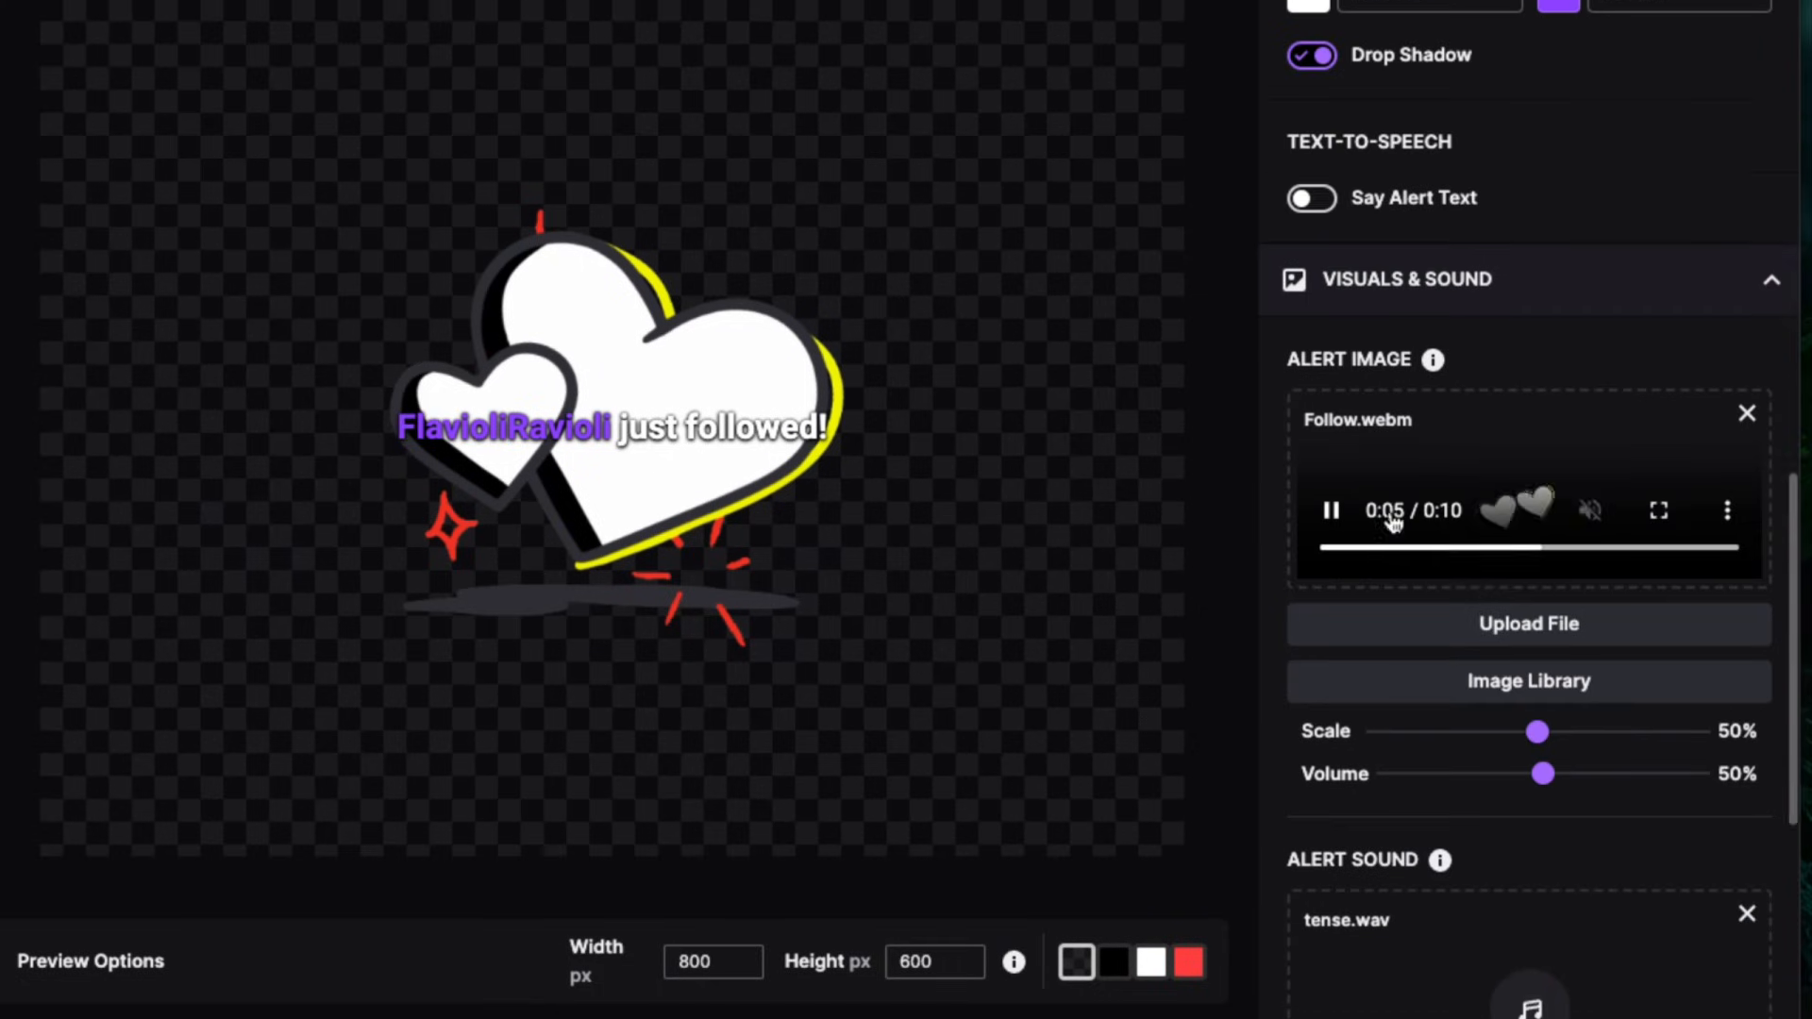
scroll(1384, 521, "up", 3)
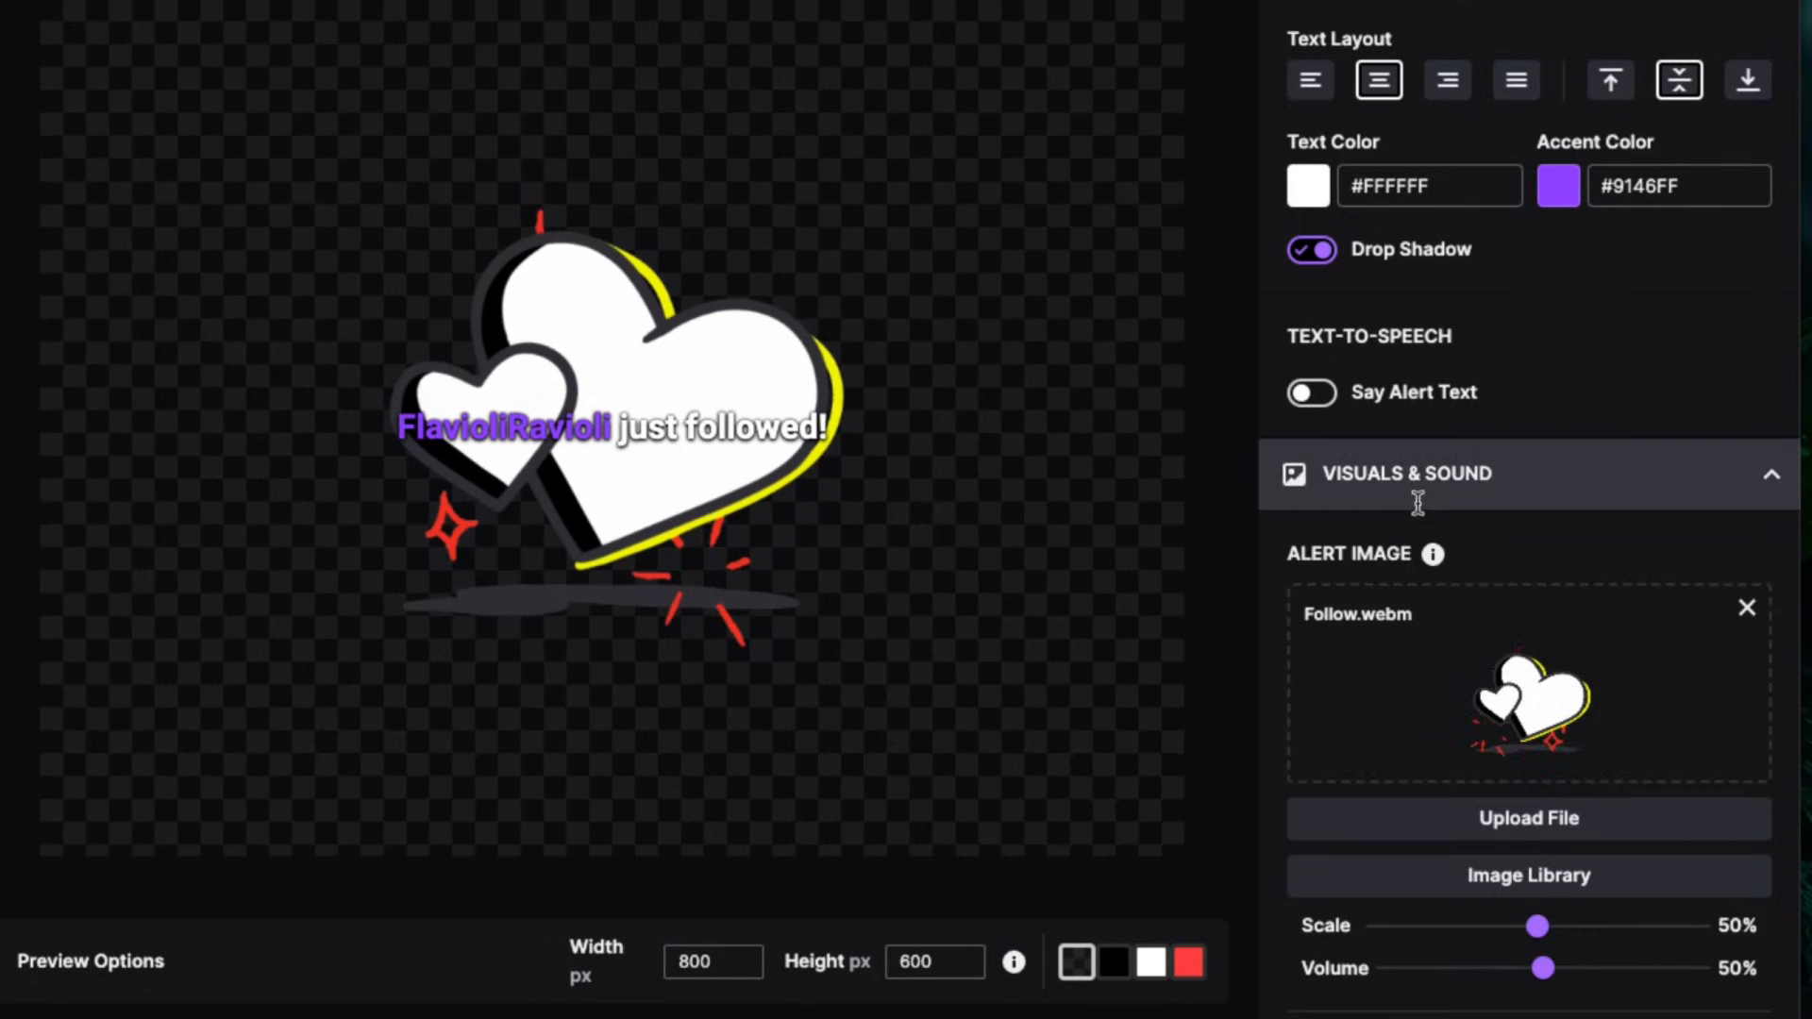
scroll(1506, 830, "down", 3)
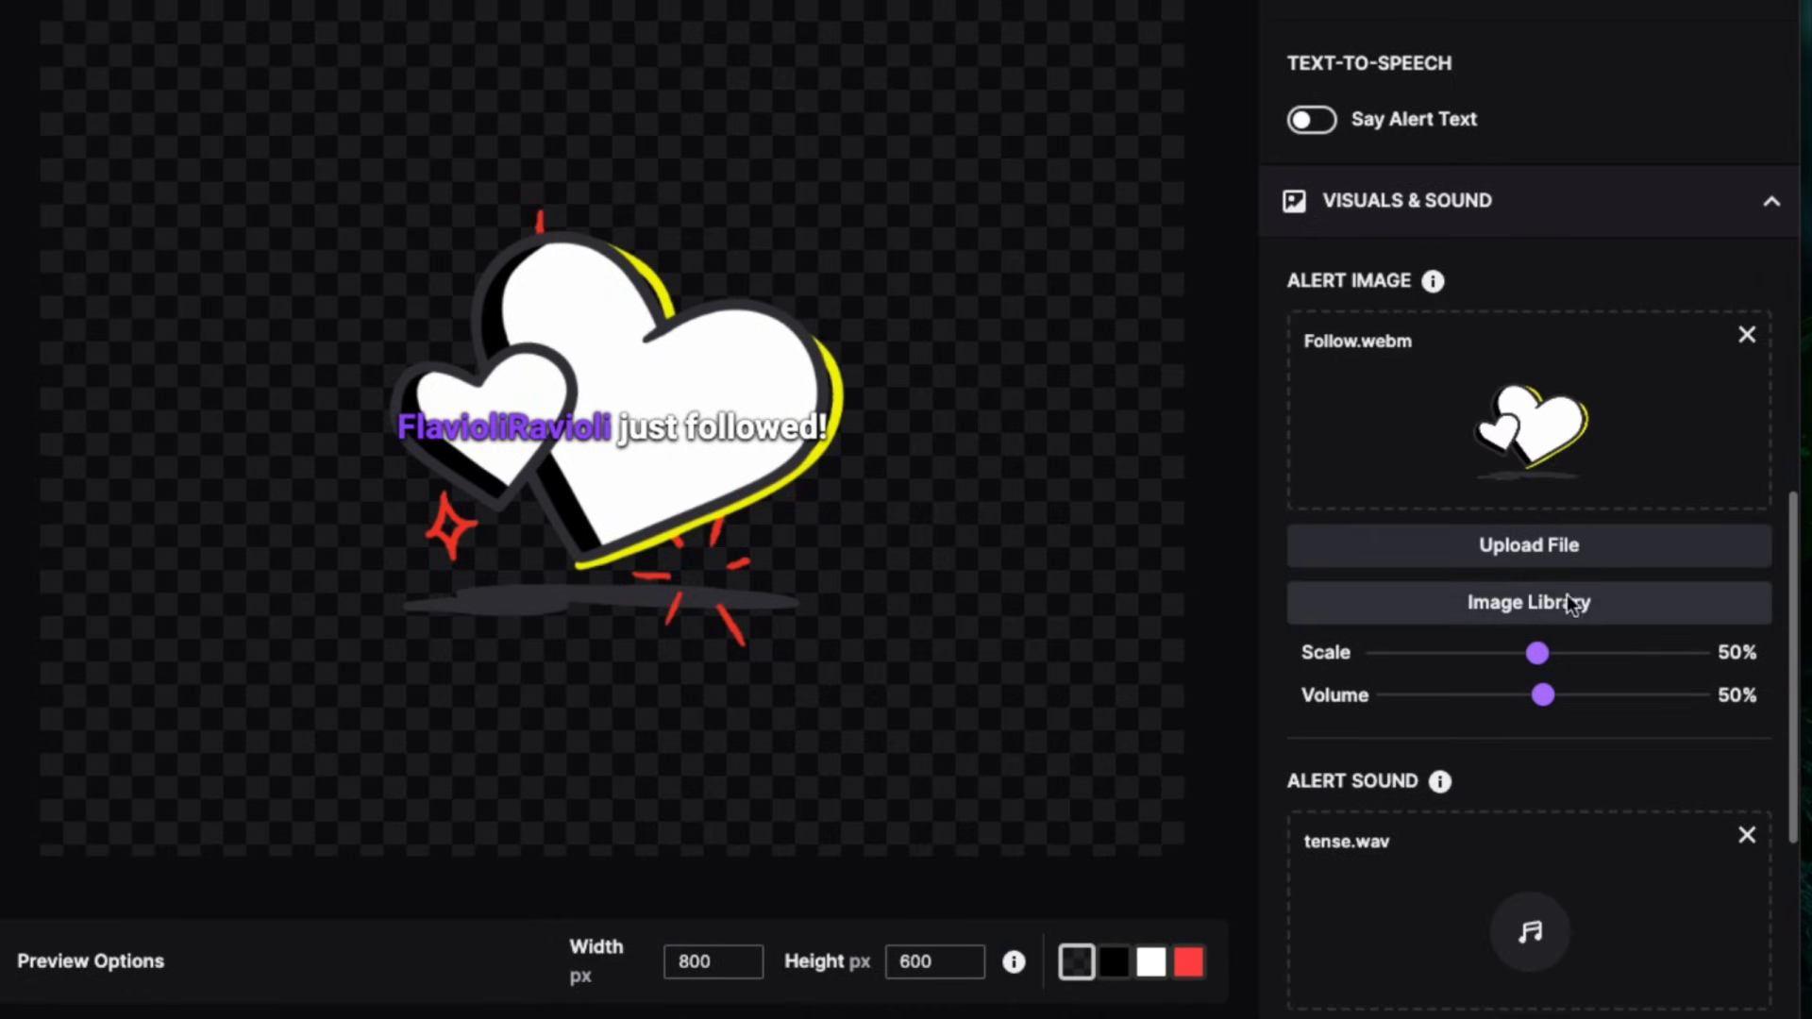
scroll(1529, 571, "down", 5)
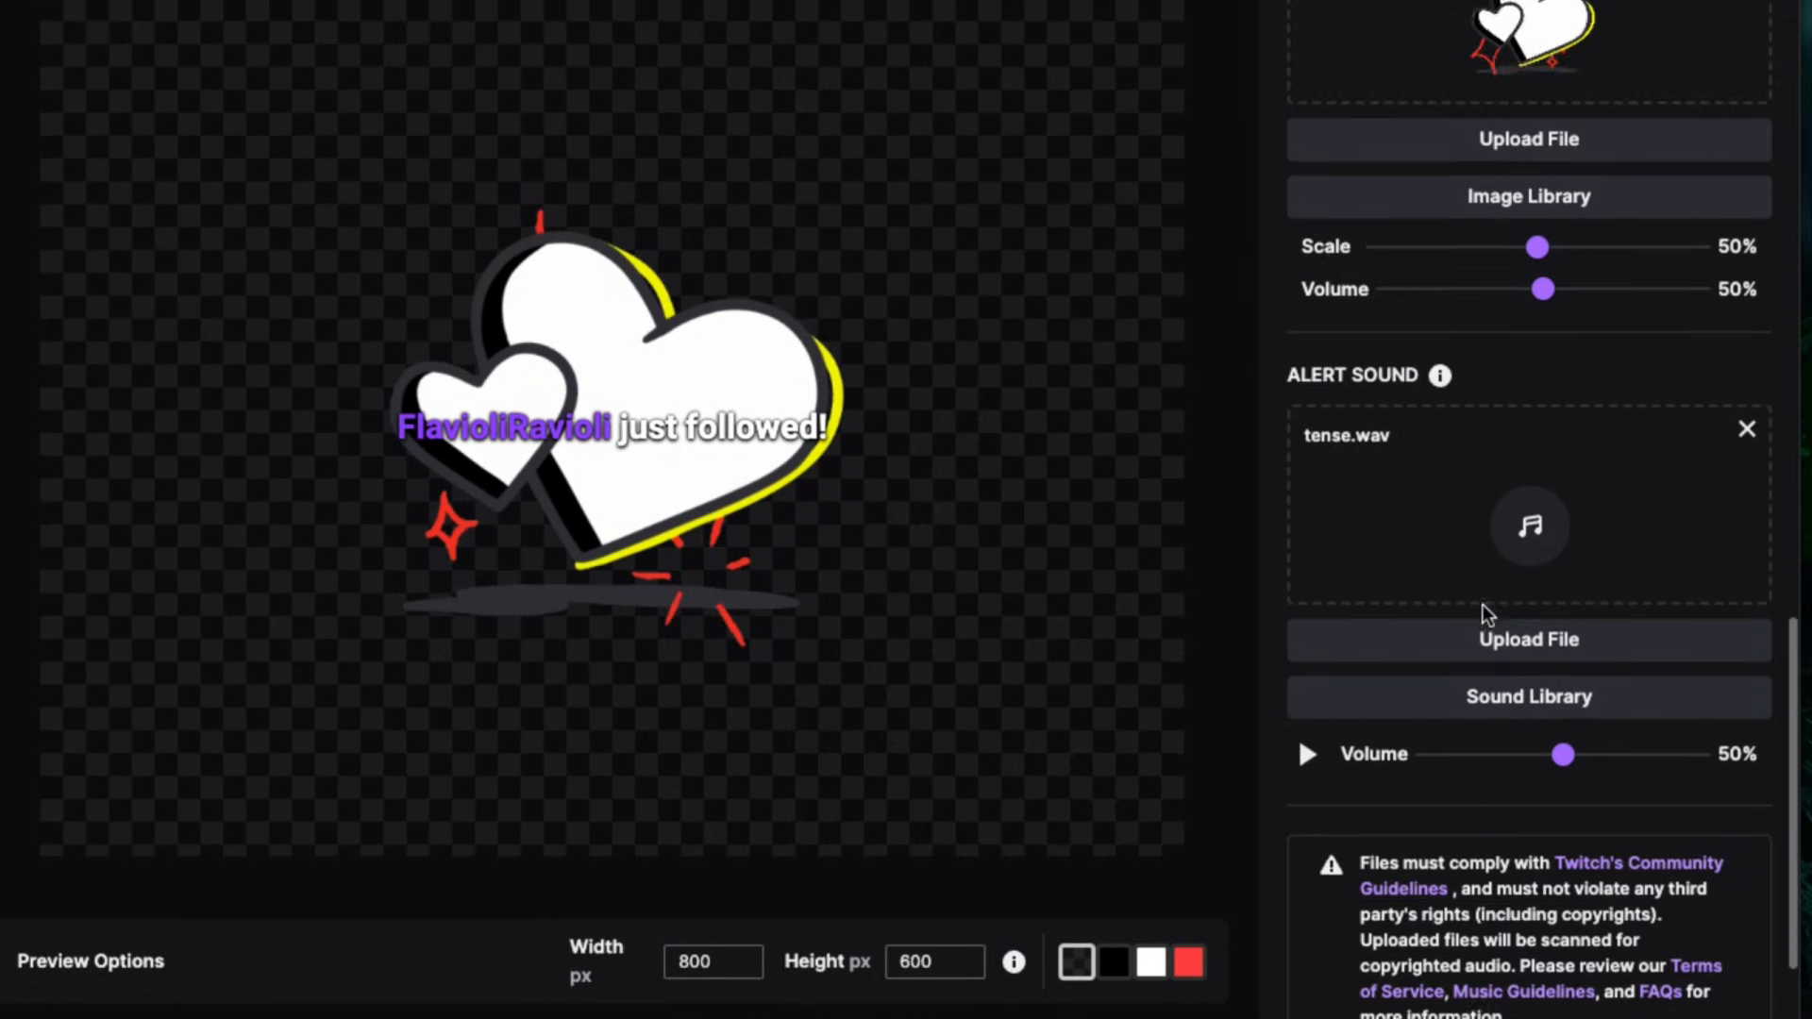
scroll(1547, 609, "up", 7)
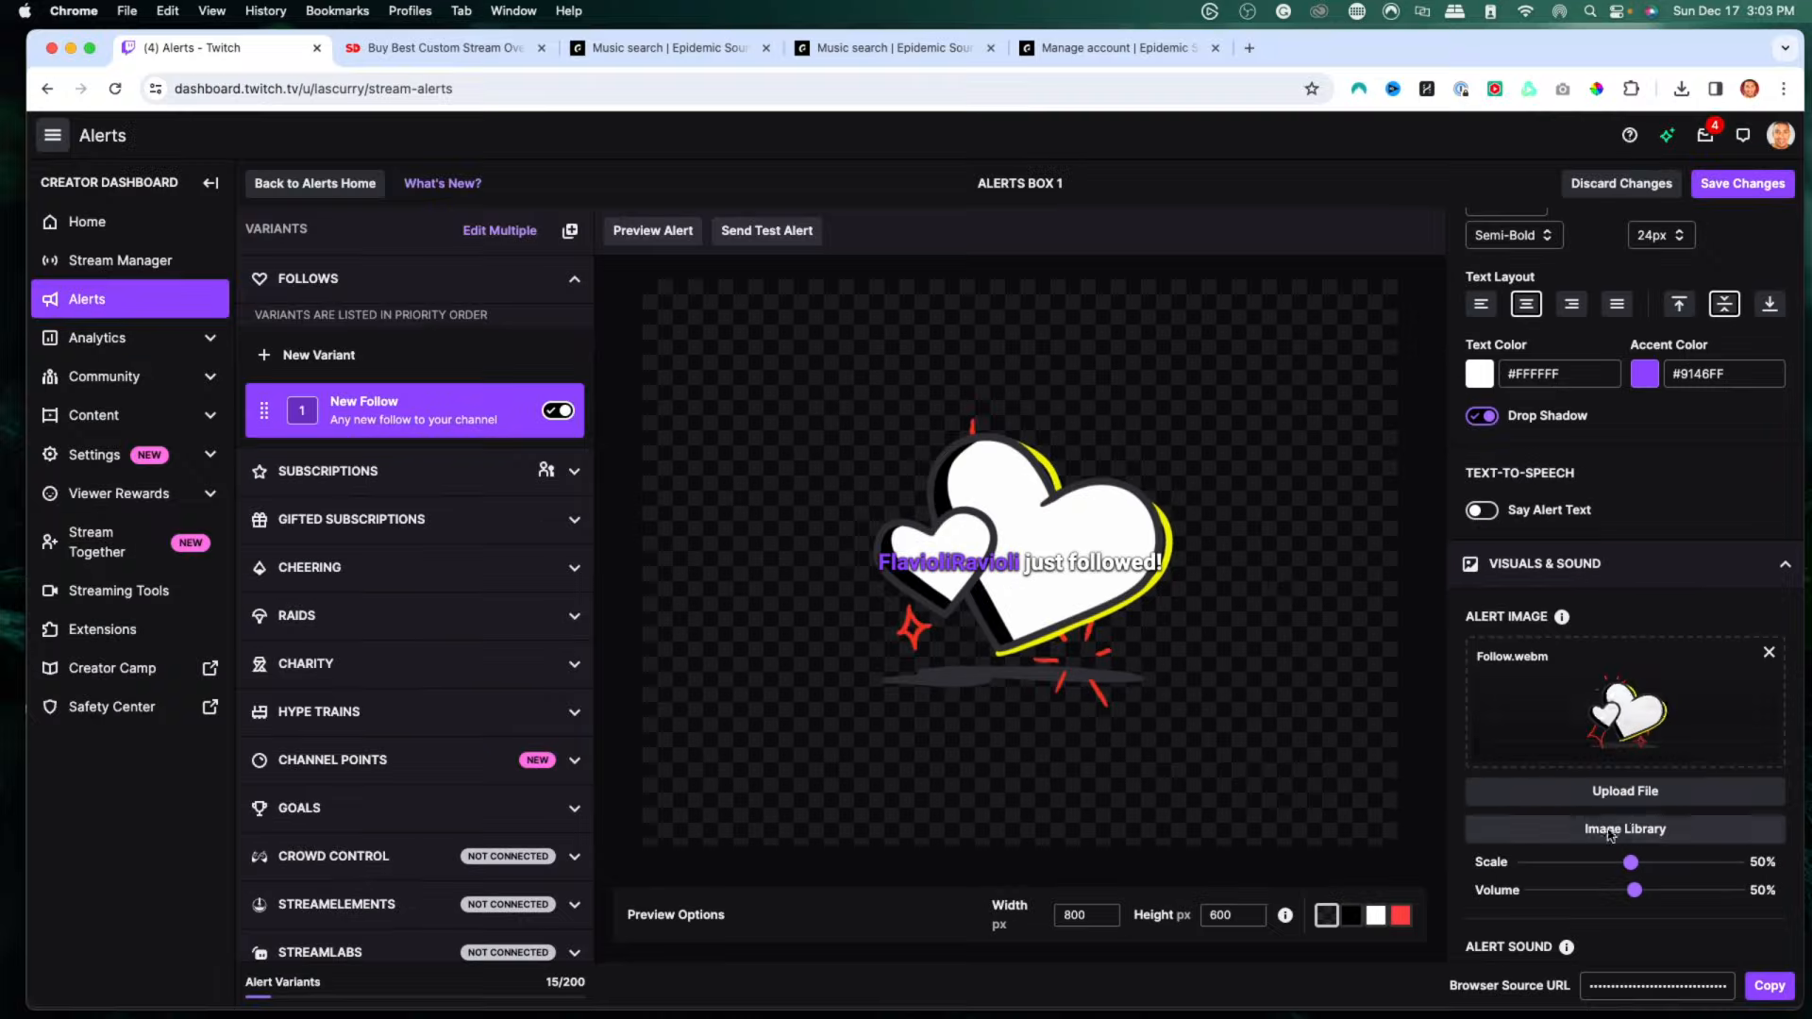
Step: Browse several pages of the alert image library and close it without choosing an asset
left_click(1510, 836)
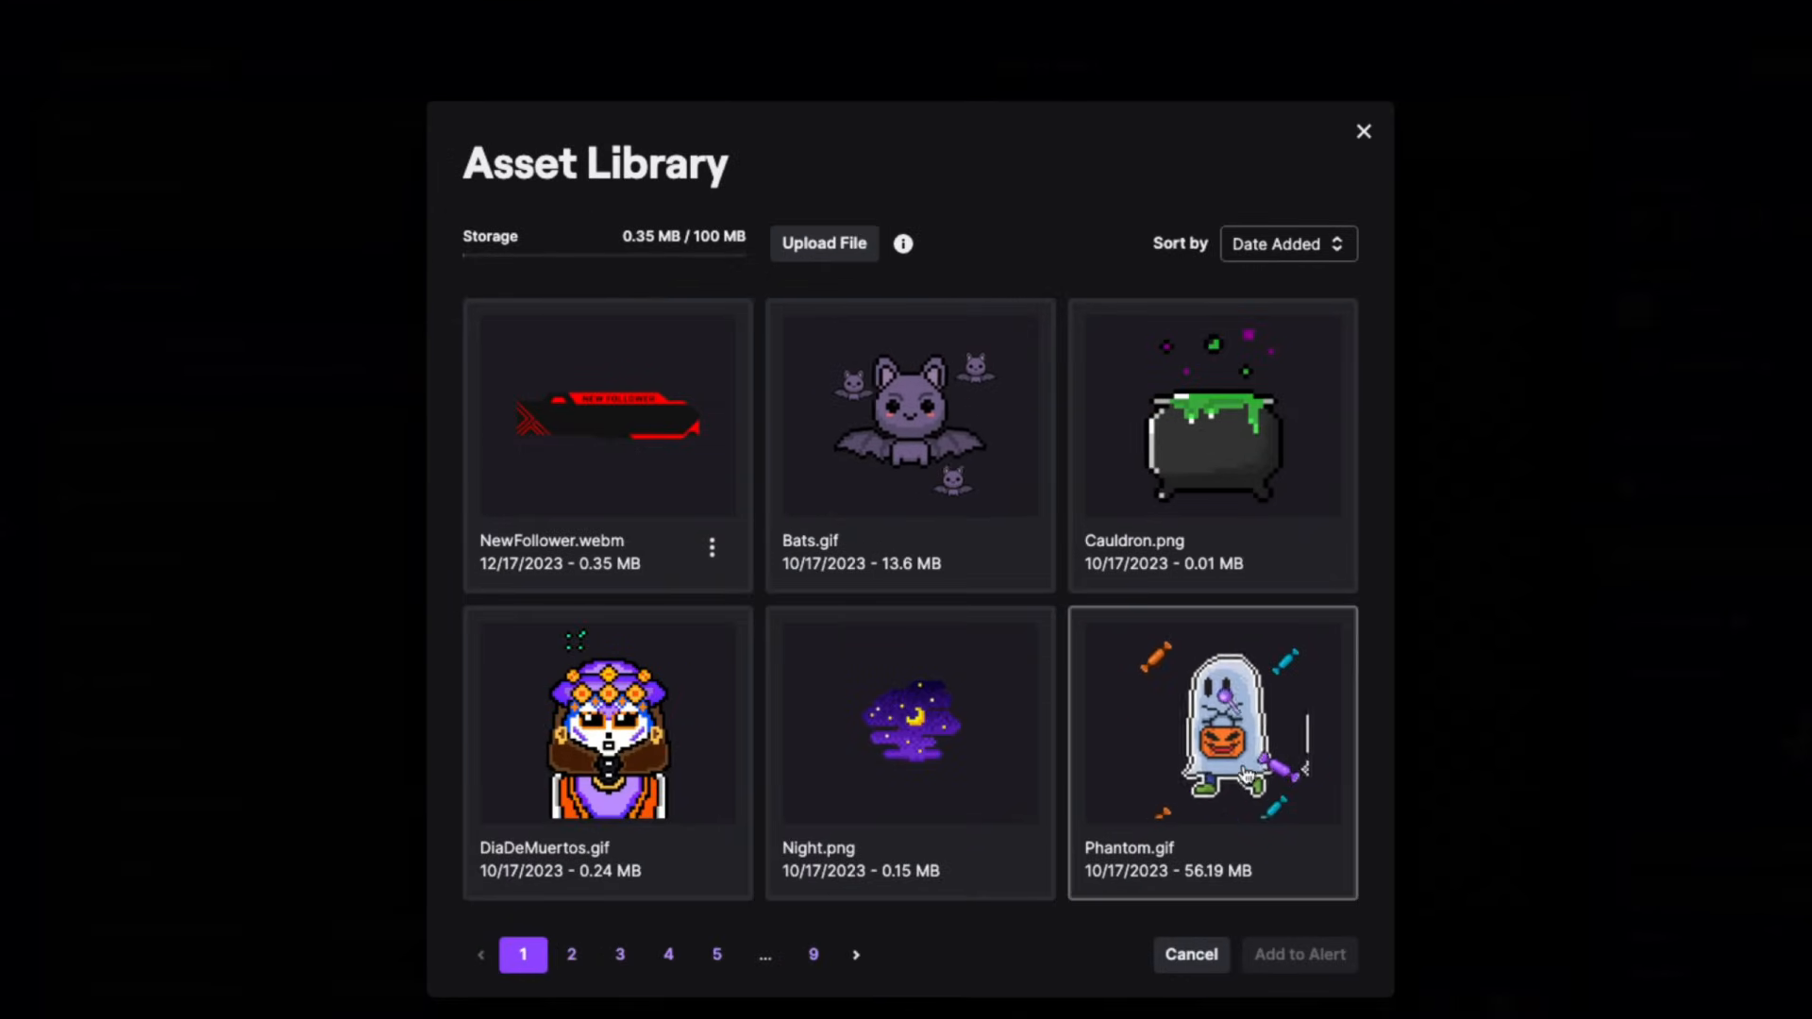
left_click(572, 954)
left_click(620, 954)
left_click(668, 954)
left_click(522, 954)
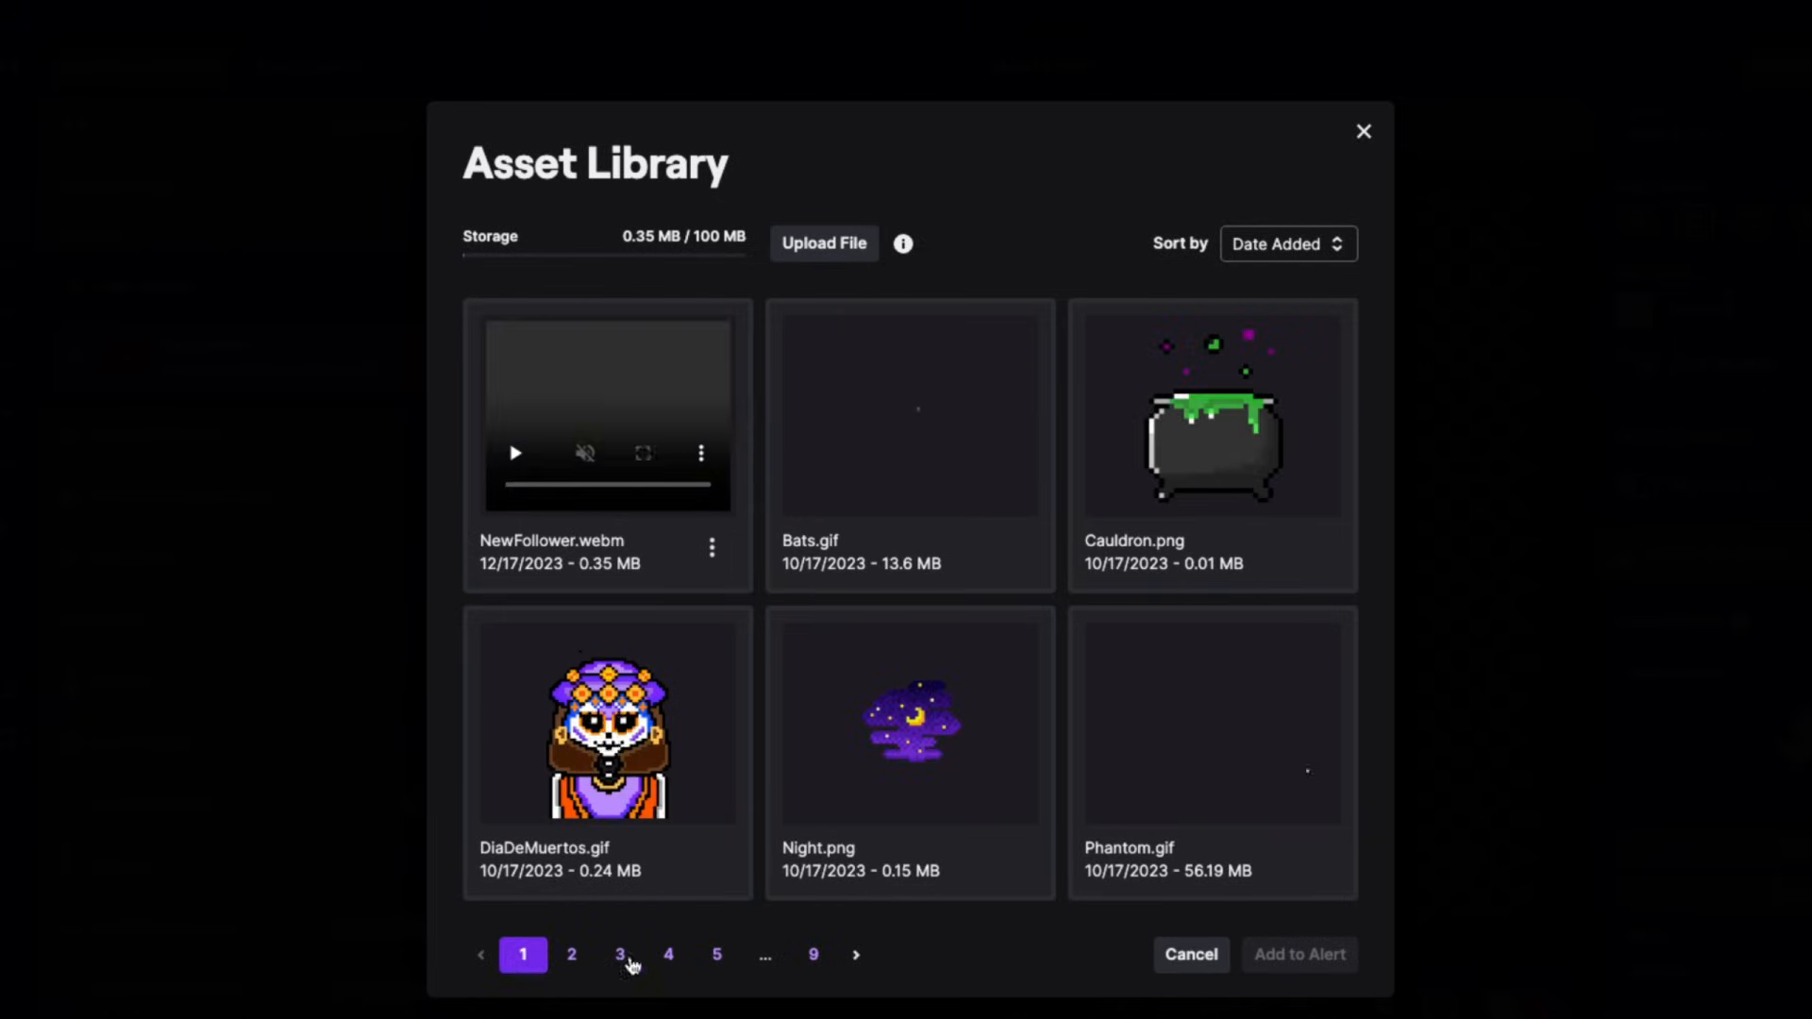
left_click(1363, 137)
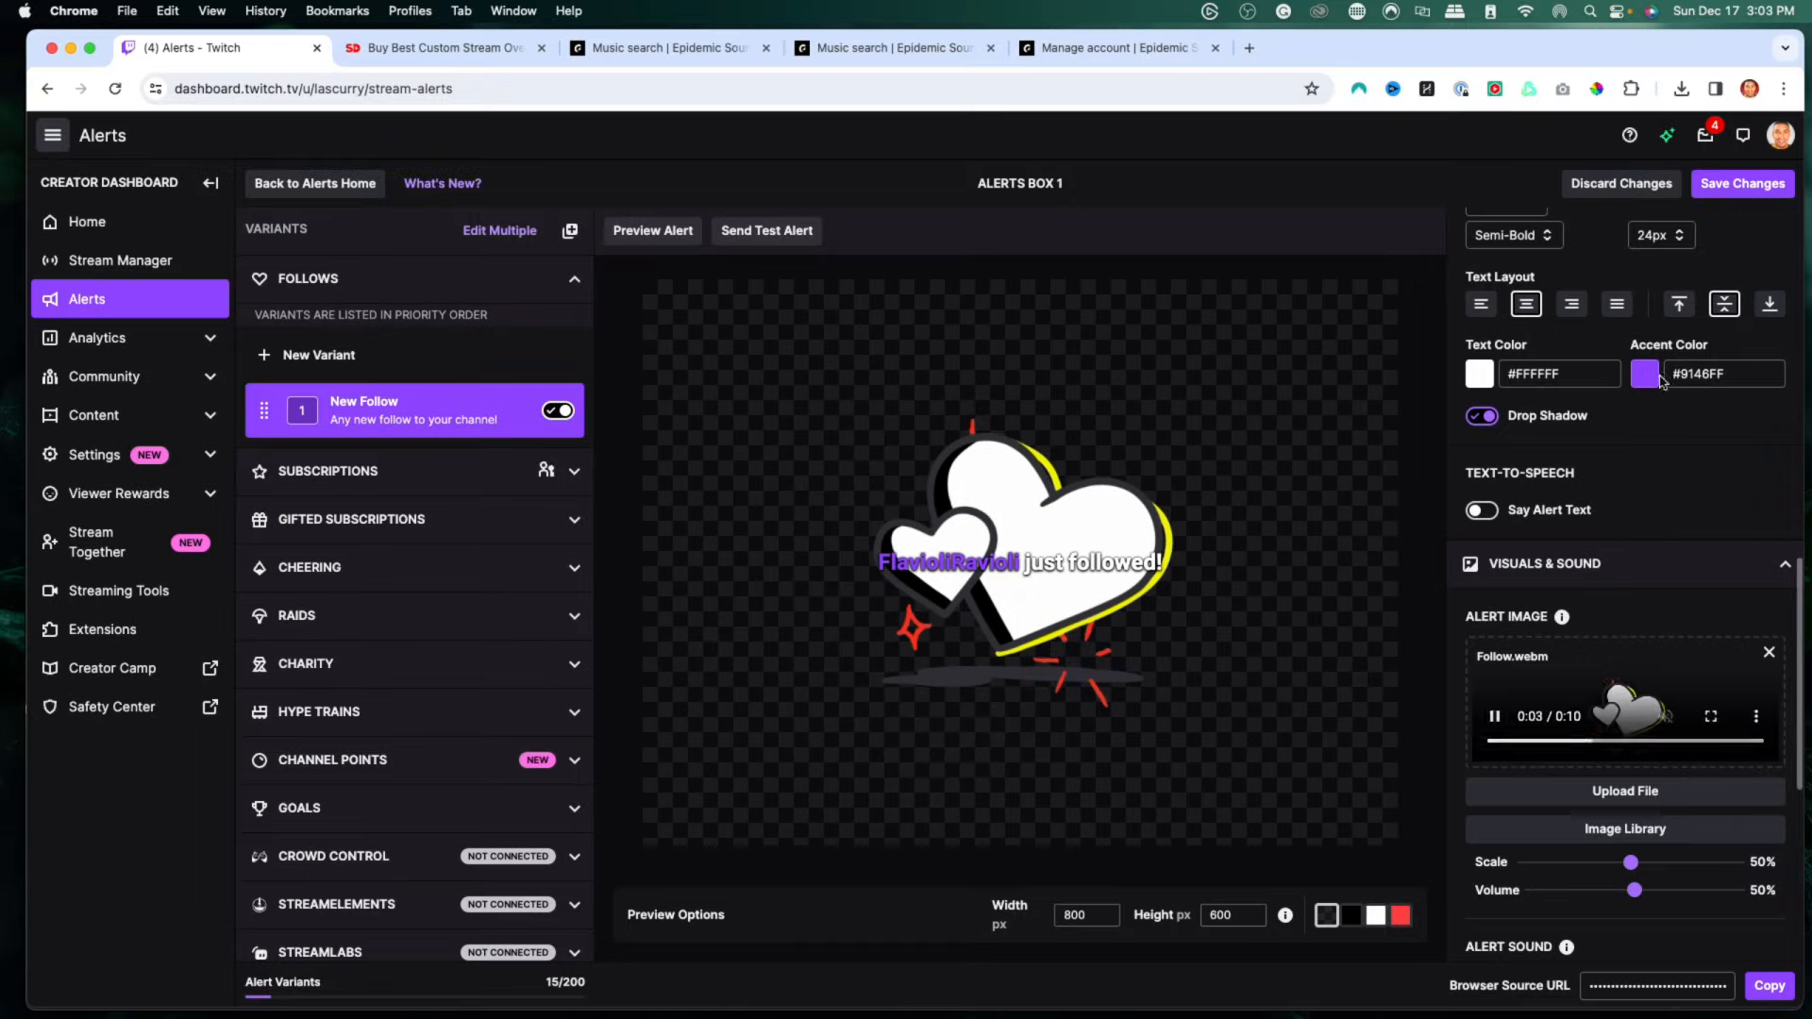
Step: Switch to the Stream Designz site, look through all its overlay collections and open the Animated Alerts collection
left_click(415, 52)
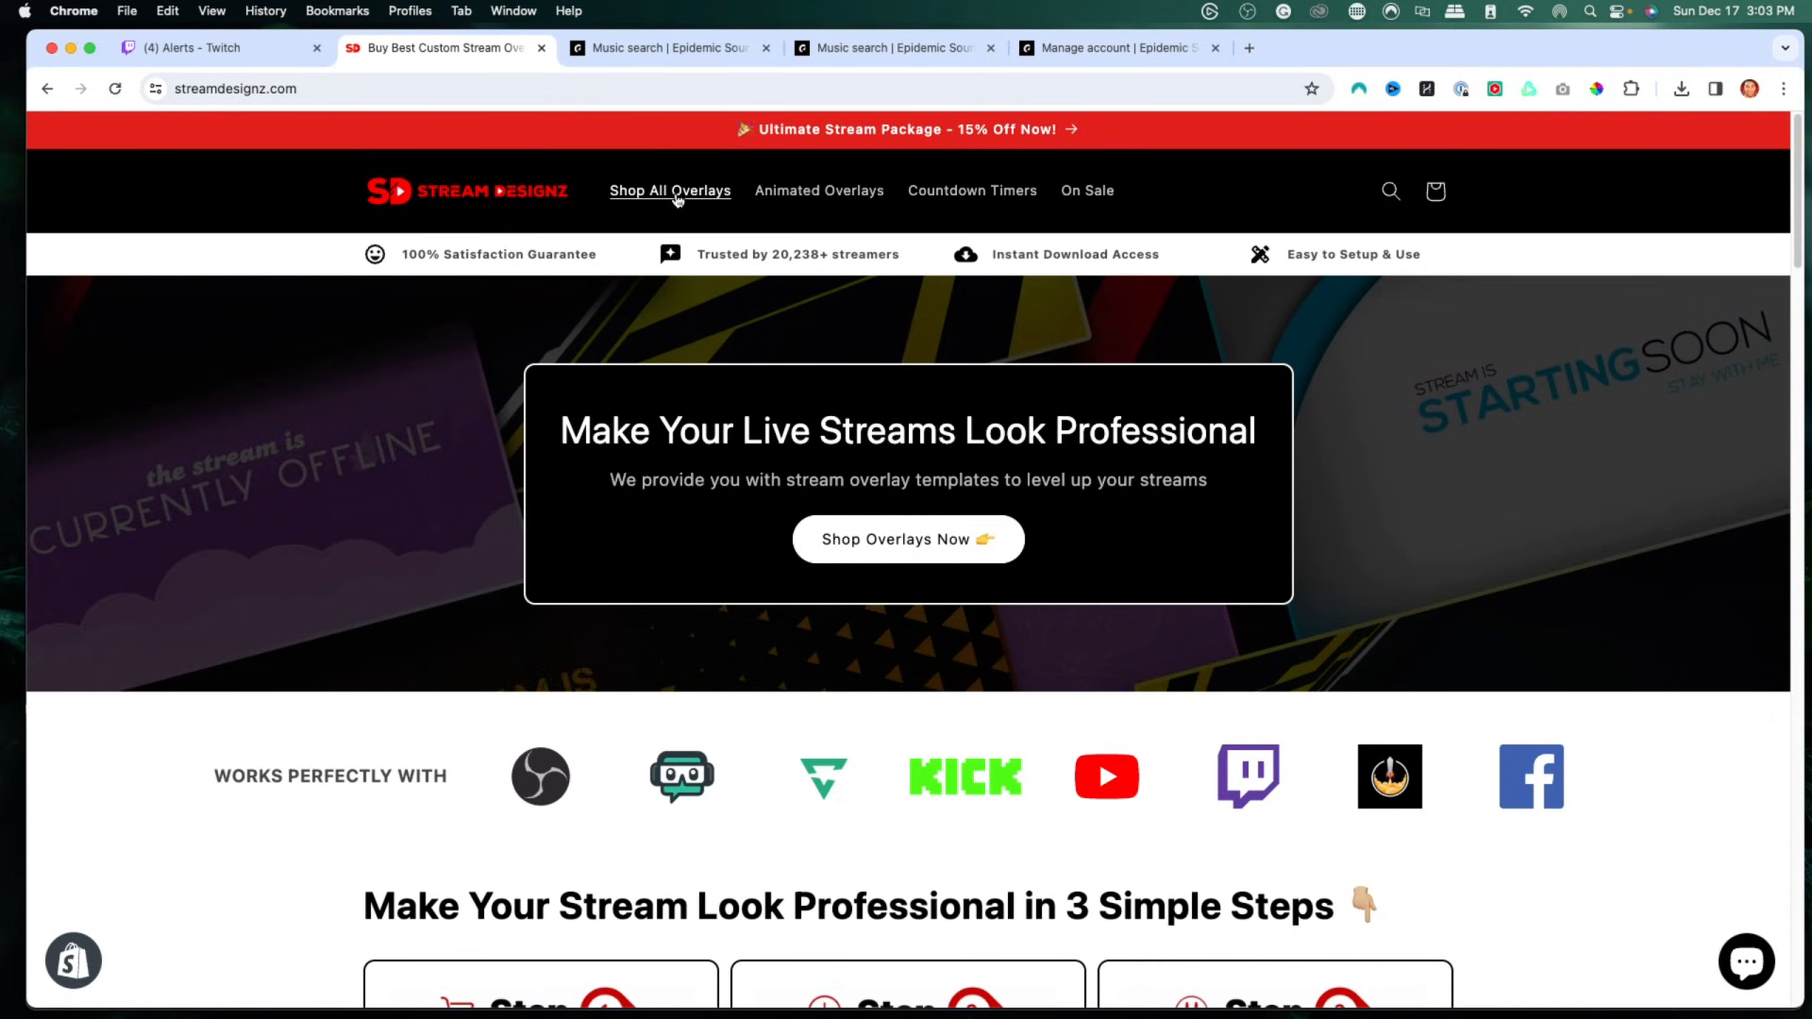
left_click(674, 190)
scroll(775, 433, "down", 1)
scroll(776, 433, "down", 5)
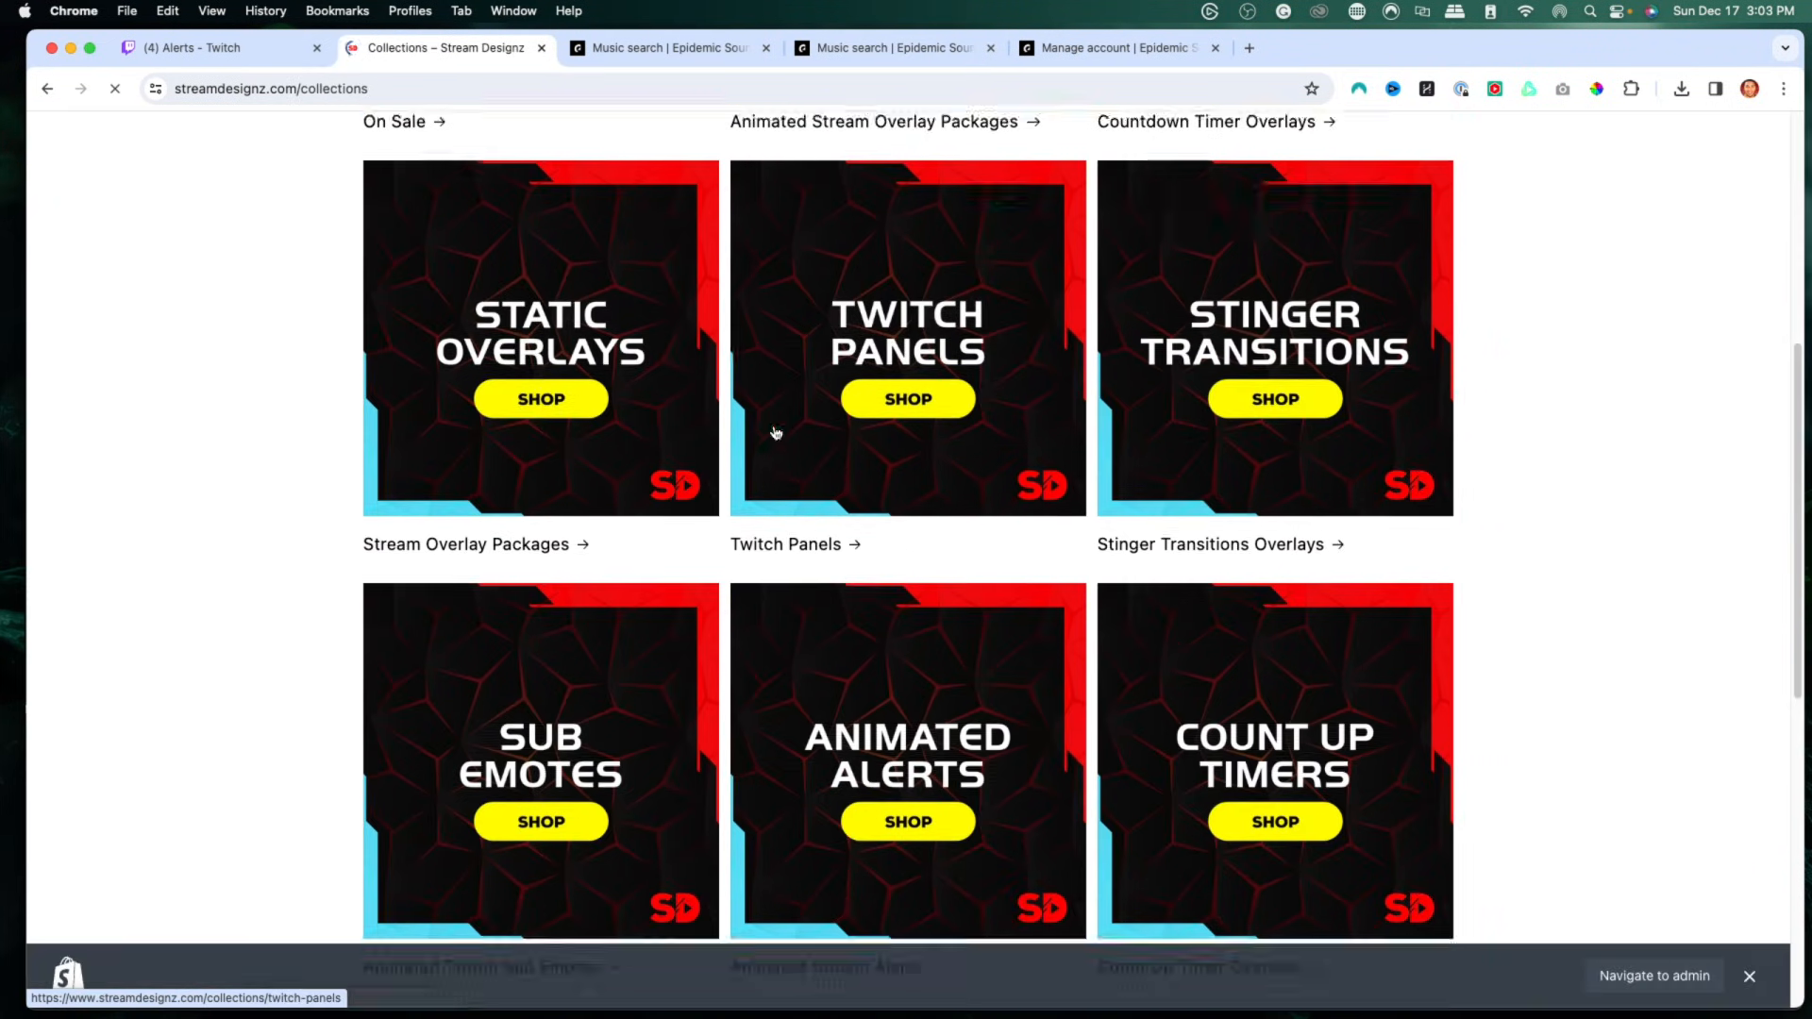
scroll(777, 430, "up", 5)
scroll(821, 459, "up", 1)
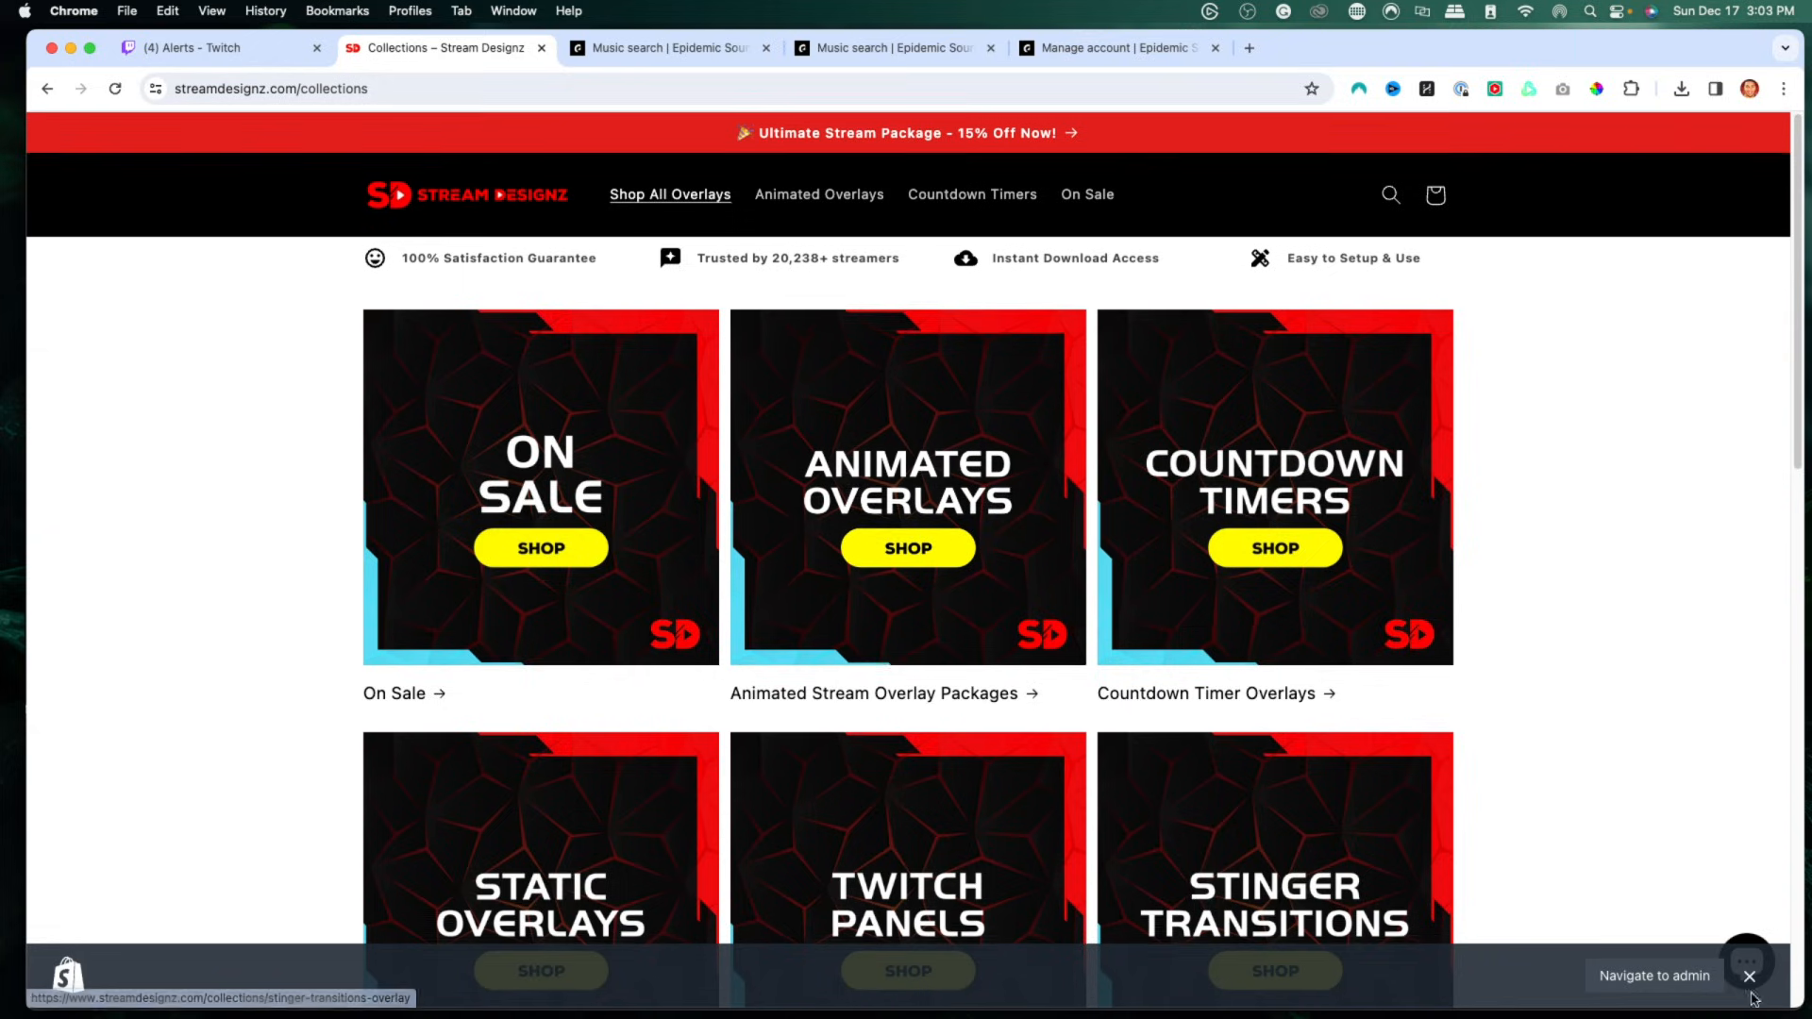
left_click(1748, 977)
scroll(516, 317, "down", 3)
scroll(520, 327, "down", 5)
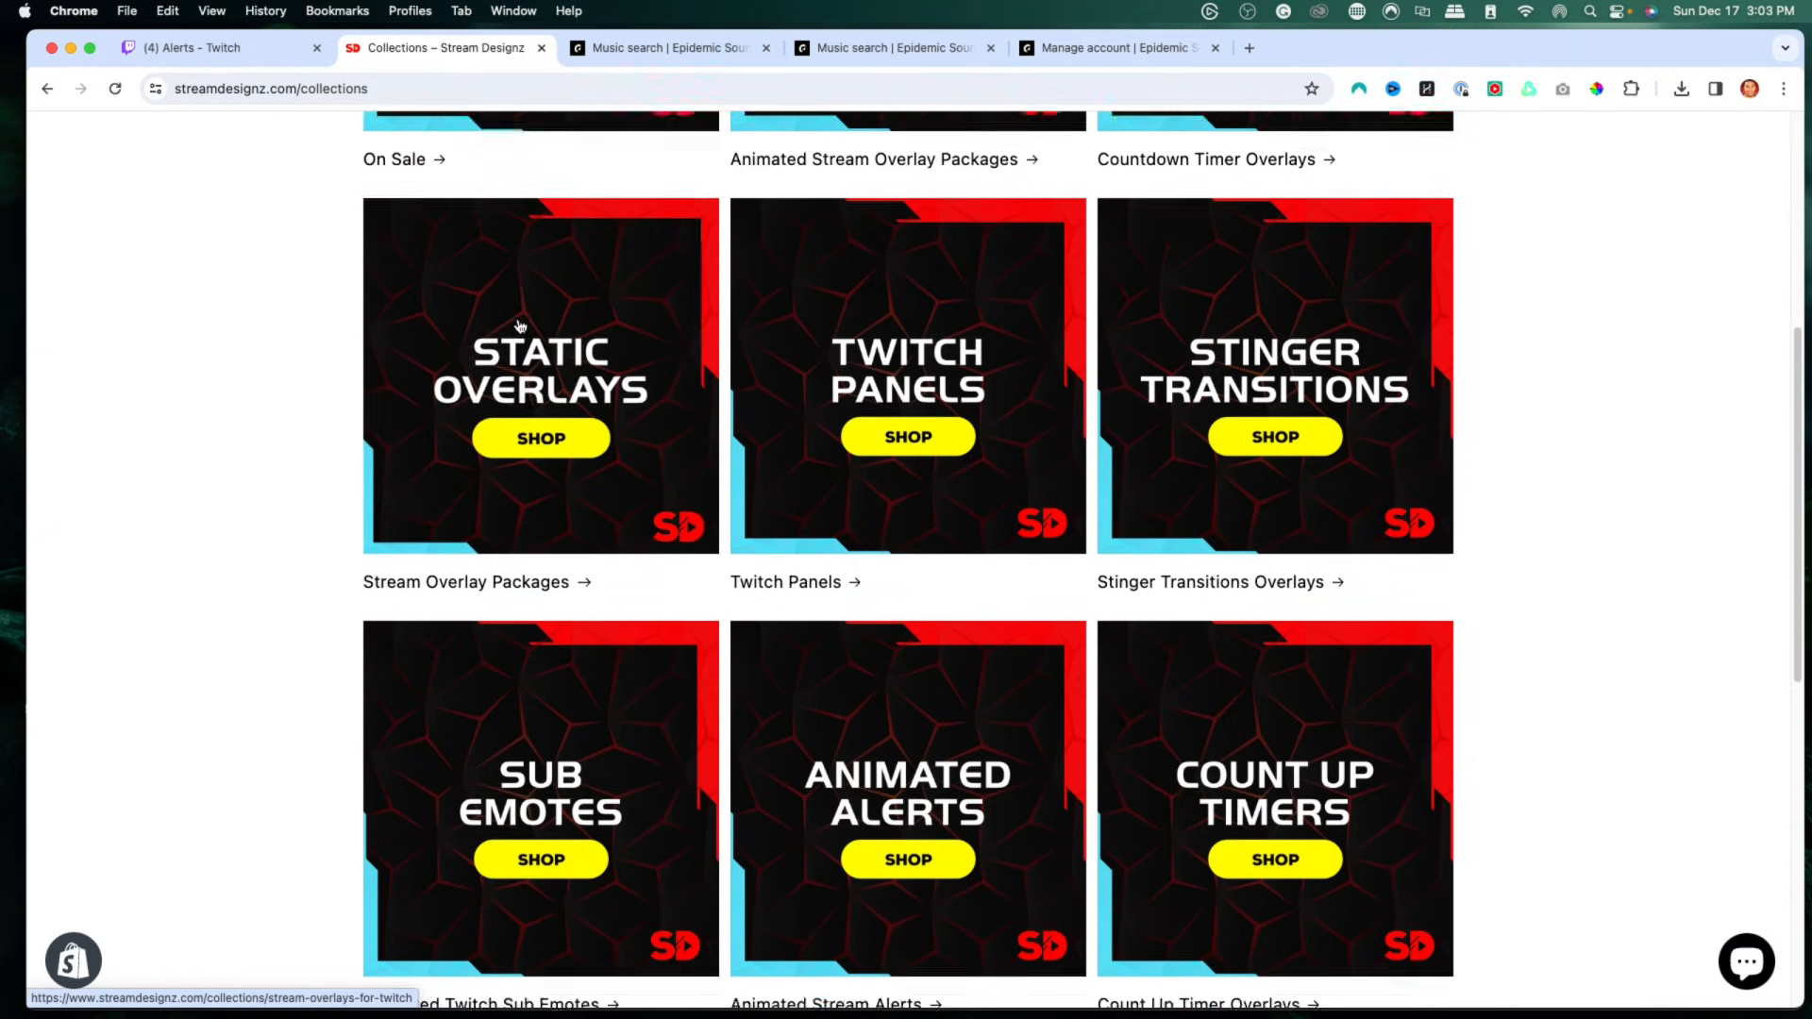
left_click(858, 451)
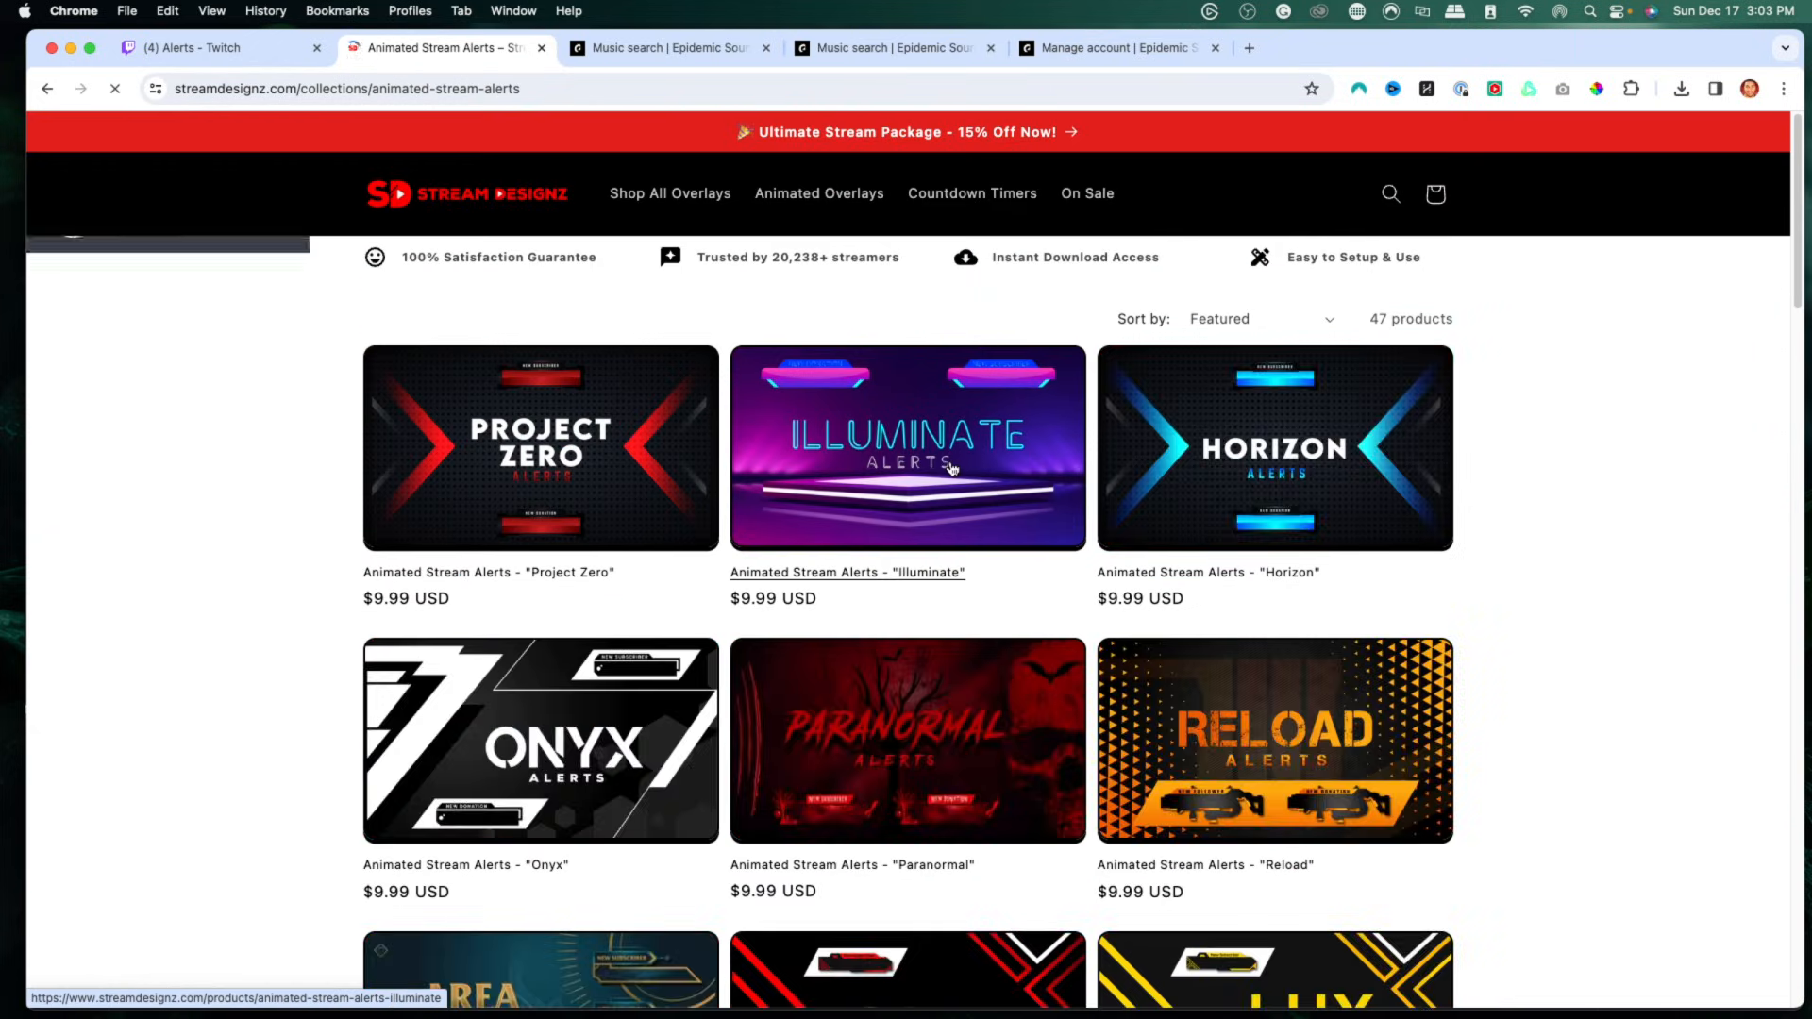
Step: Open the "Velocity" animated stream alerts product and view its preview video in full screen
scroll(951, 469, "down", 8)
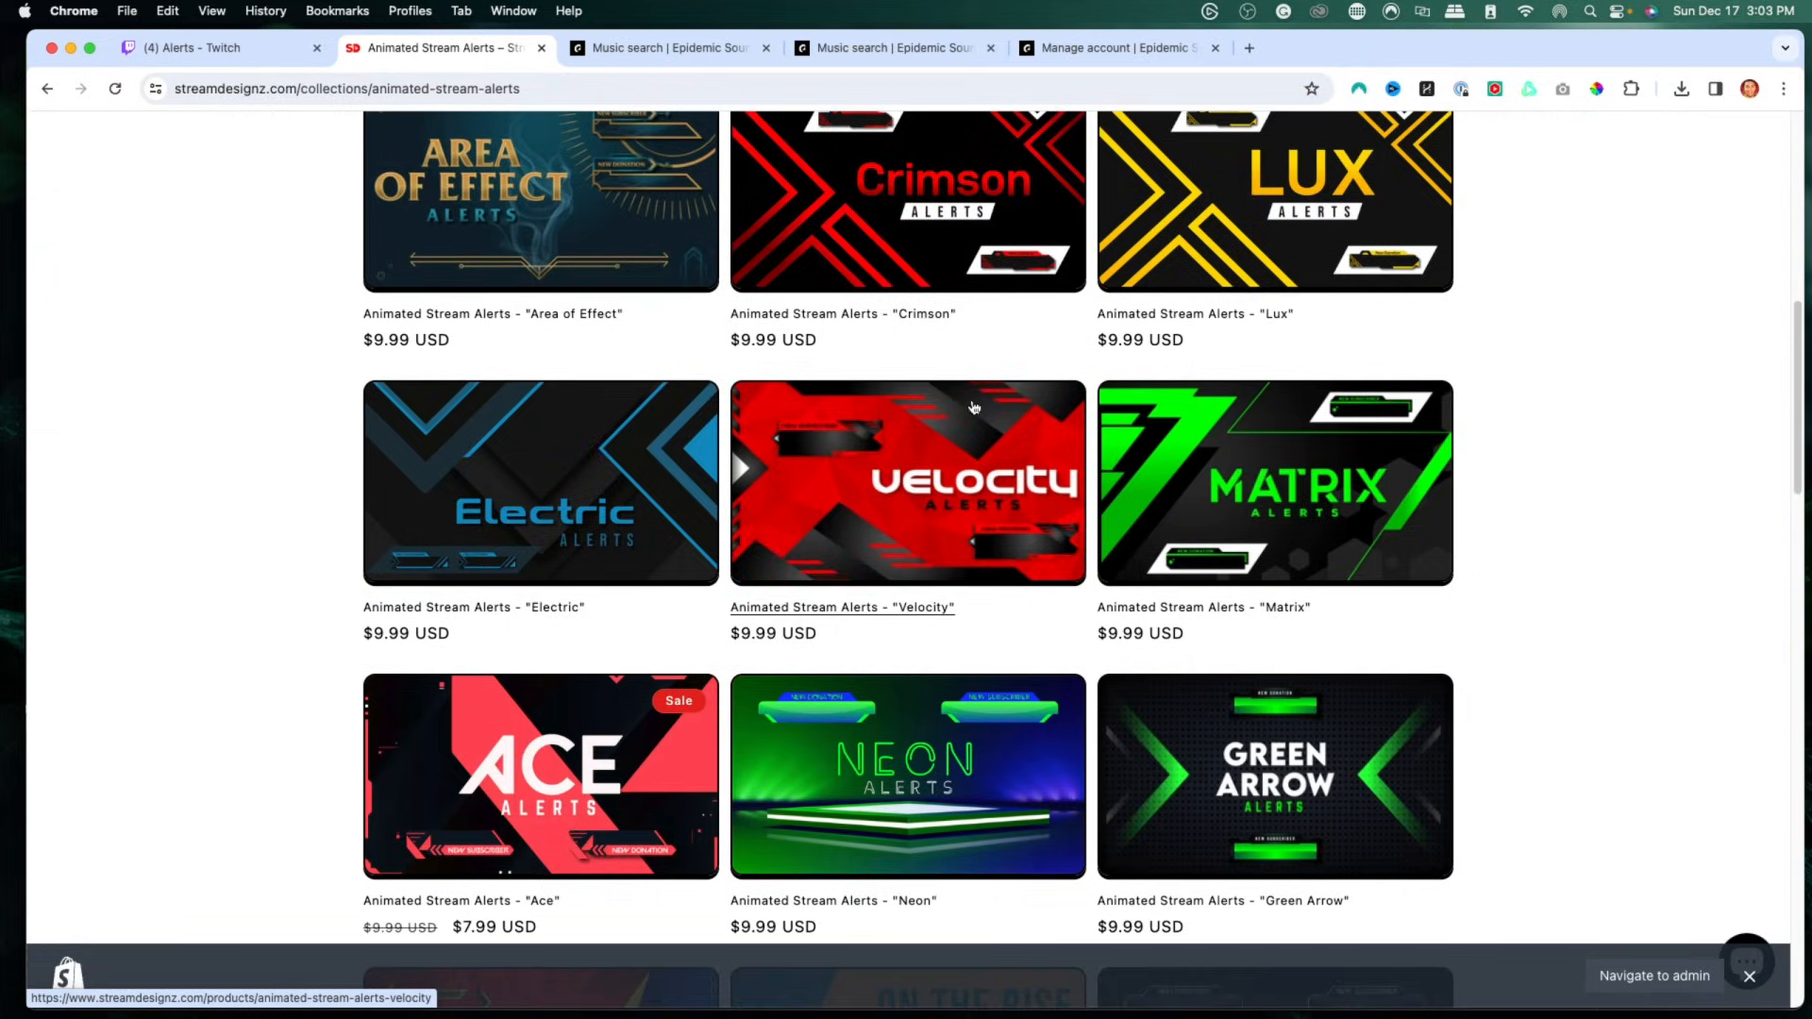
left_click(935, 472)
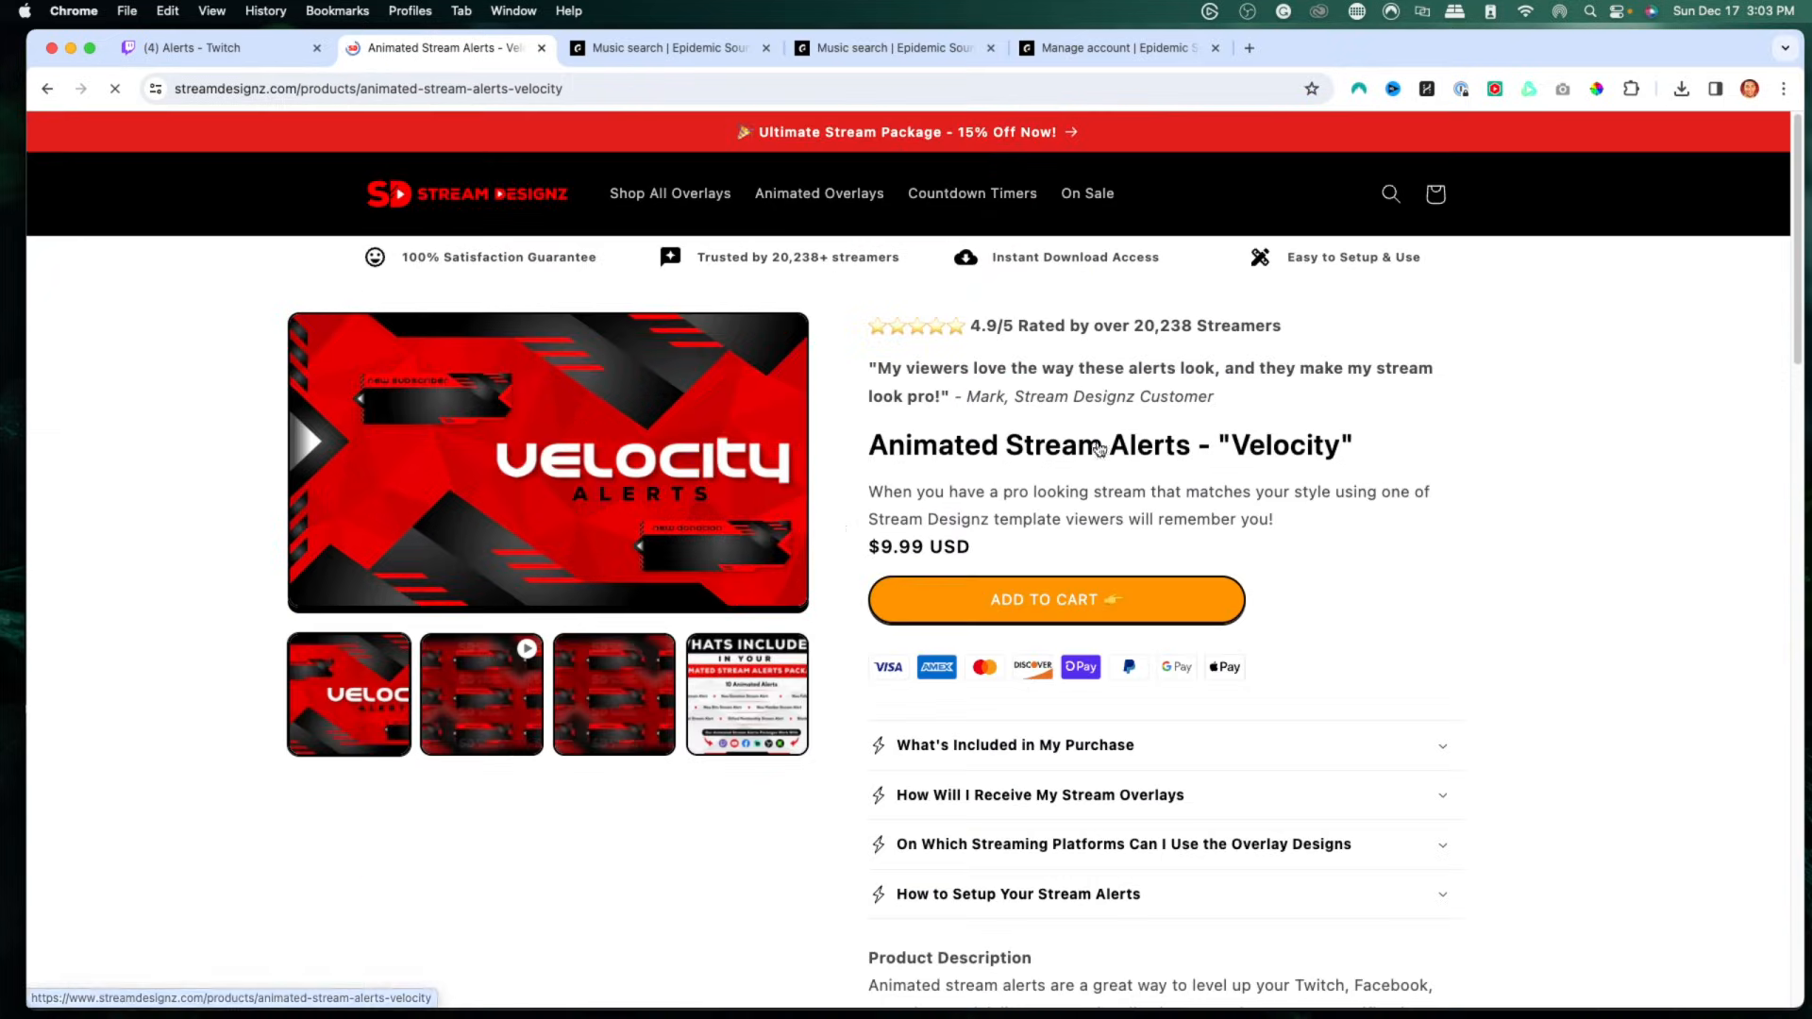
left_click(482, 732)
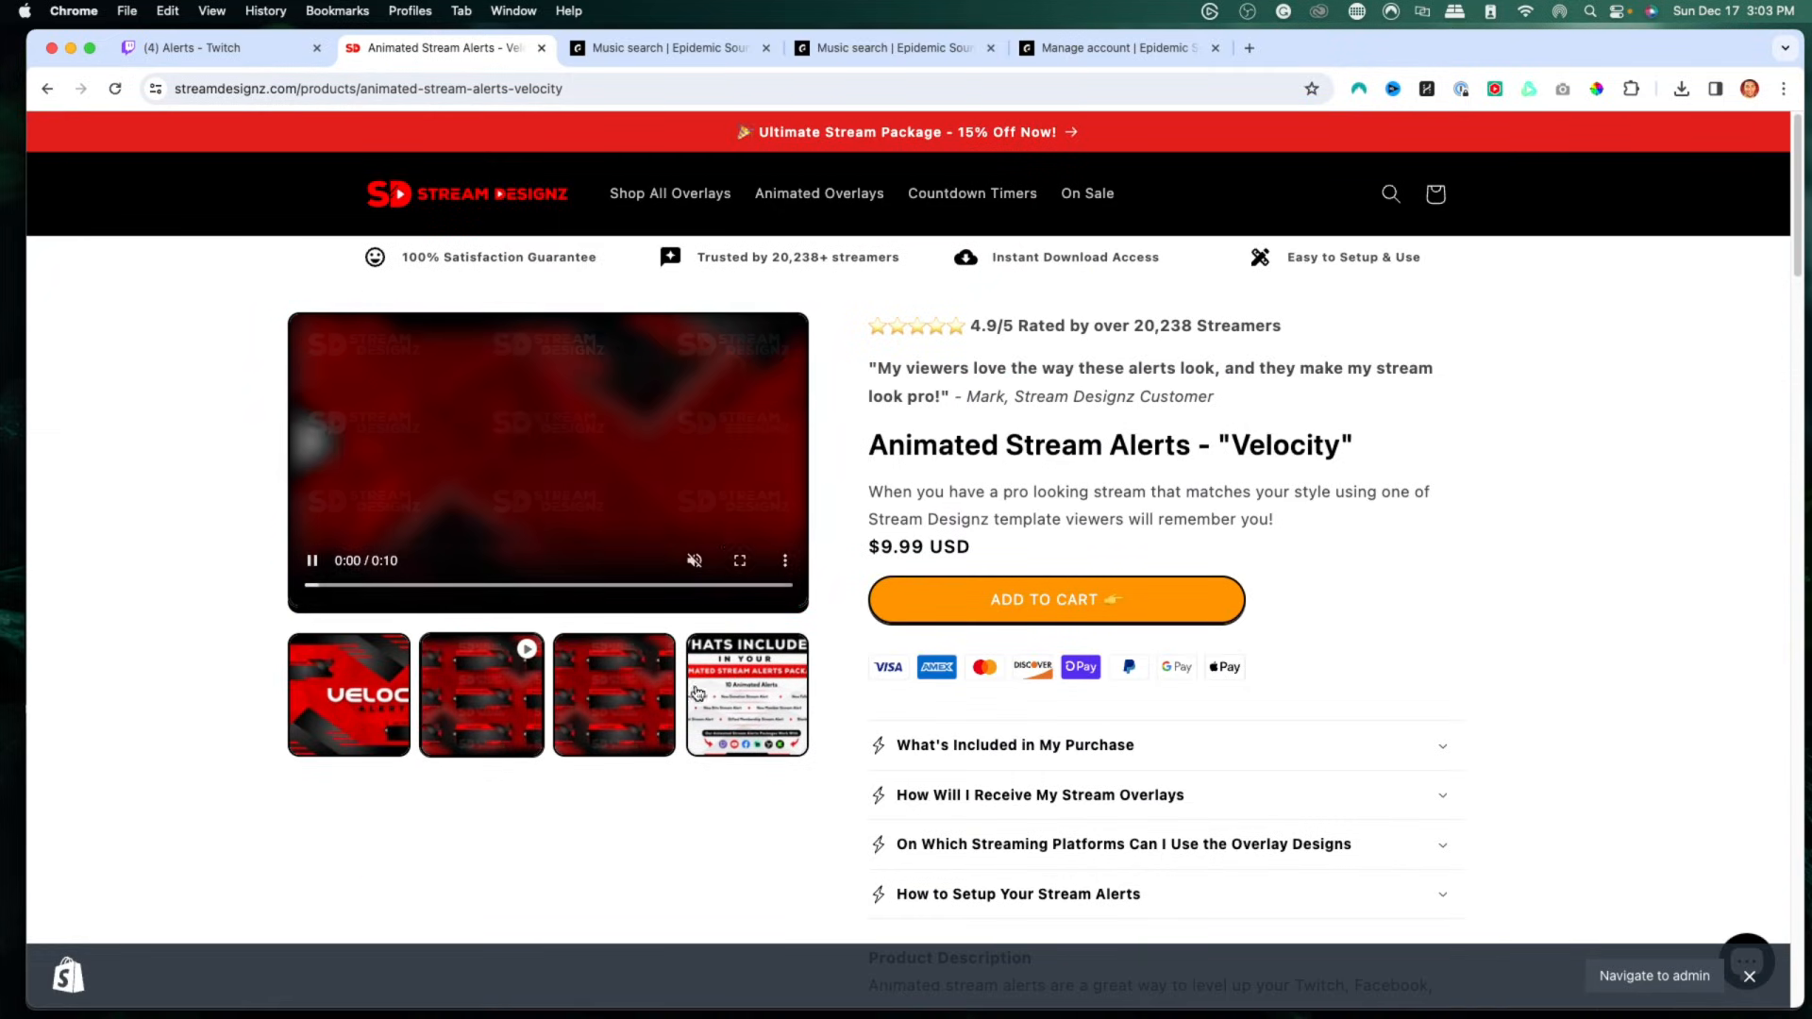
left_click(742, 563)
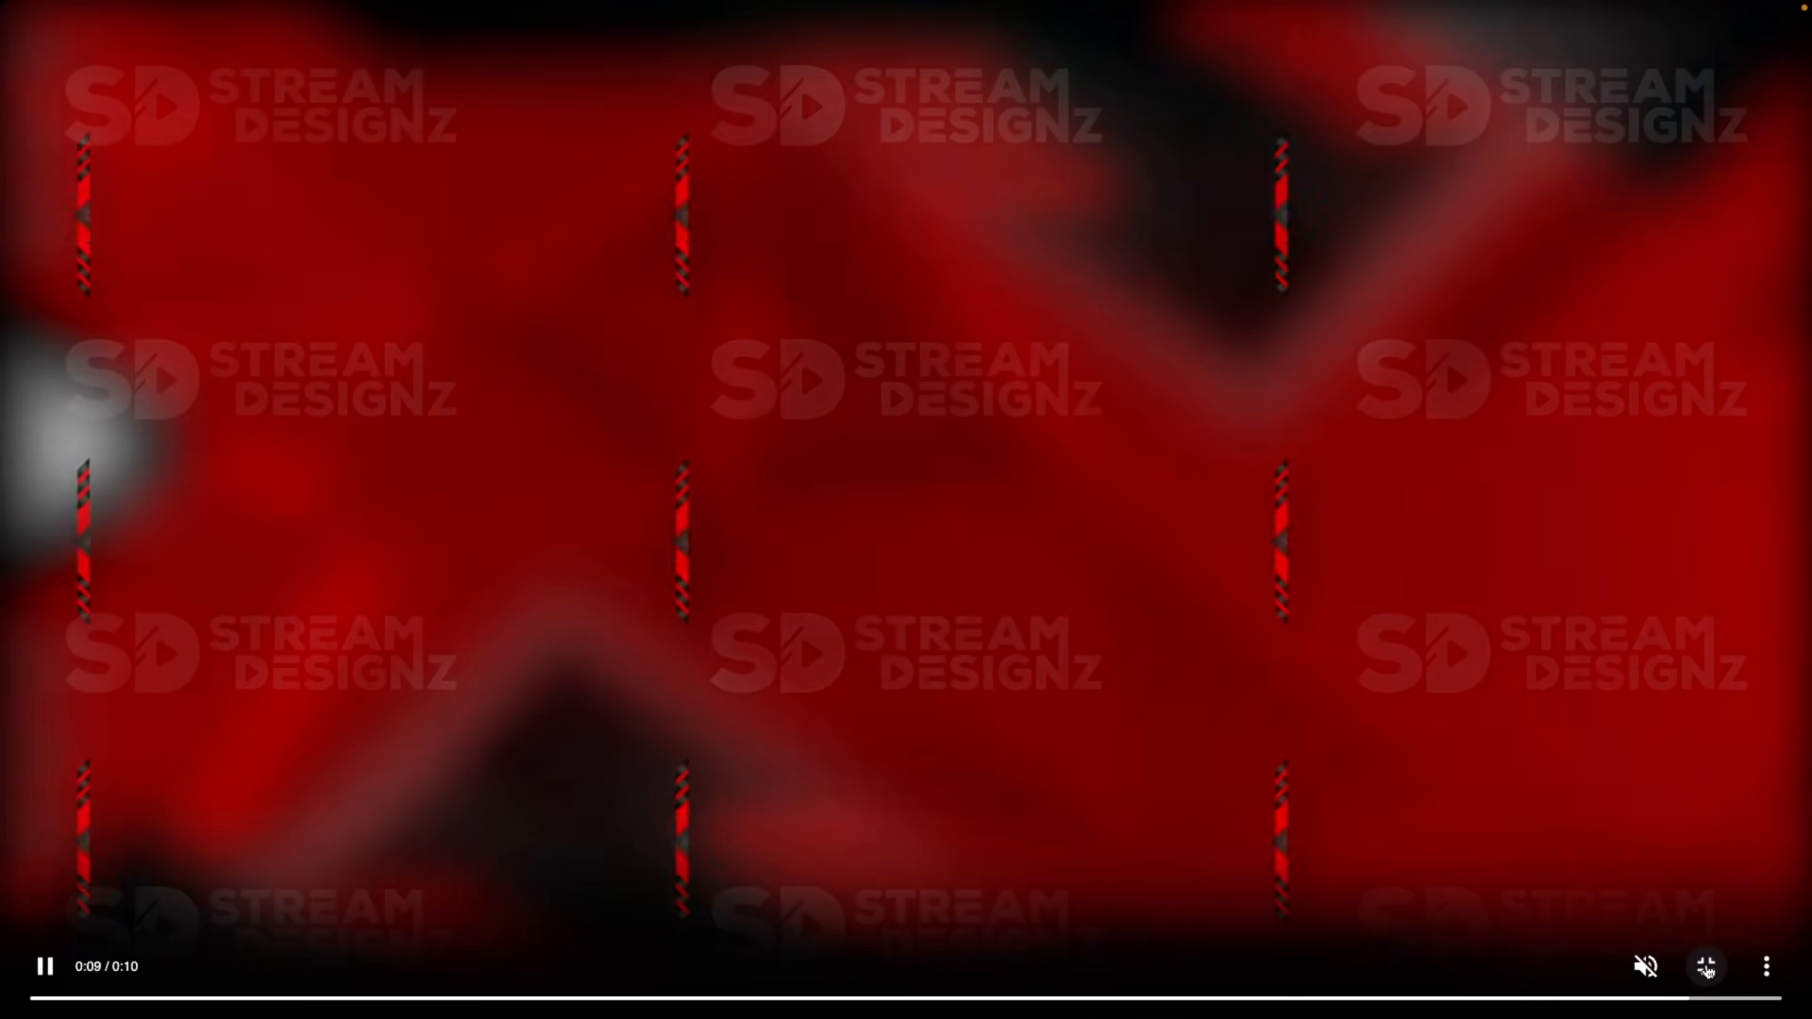
Step: Return to the Twitch alerts editor, upload "New Follower.webm" from the Velocity package's Alerts folder as the alert image, and save the changes
left_click(1706, 967)
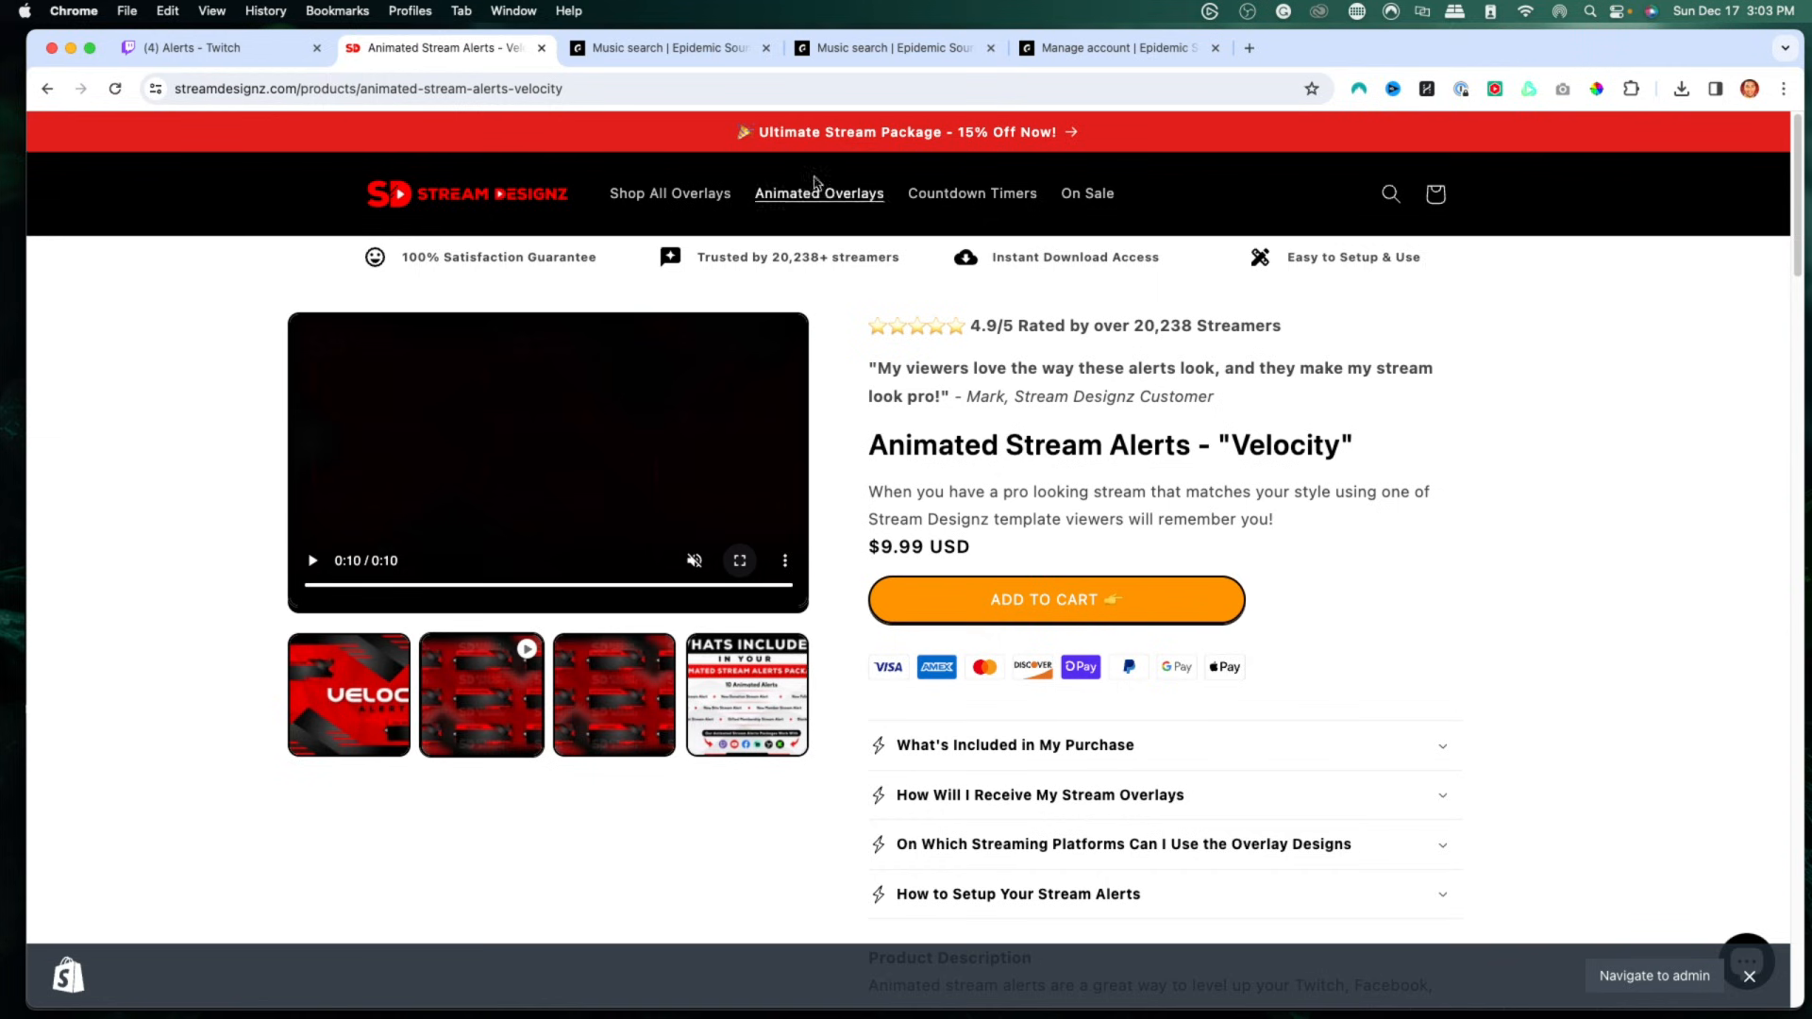
left_click(151, 49)
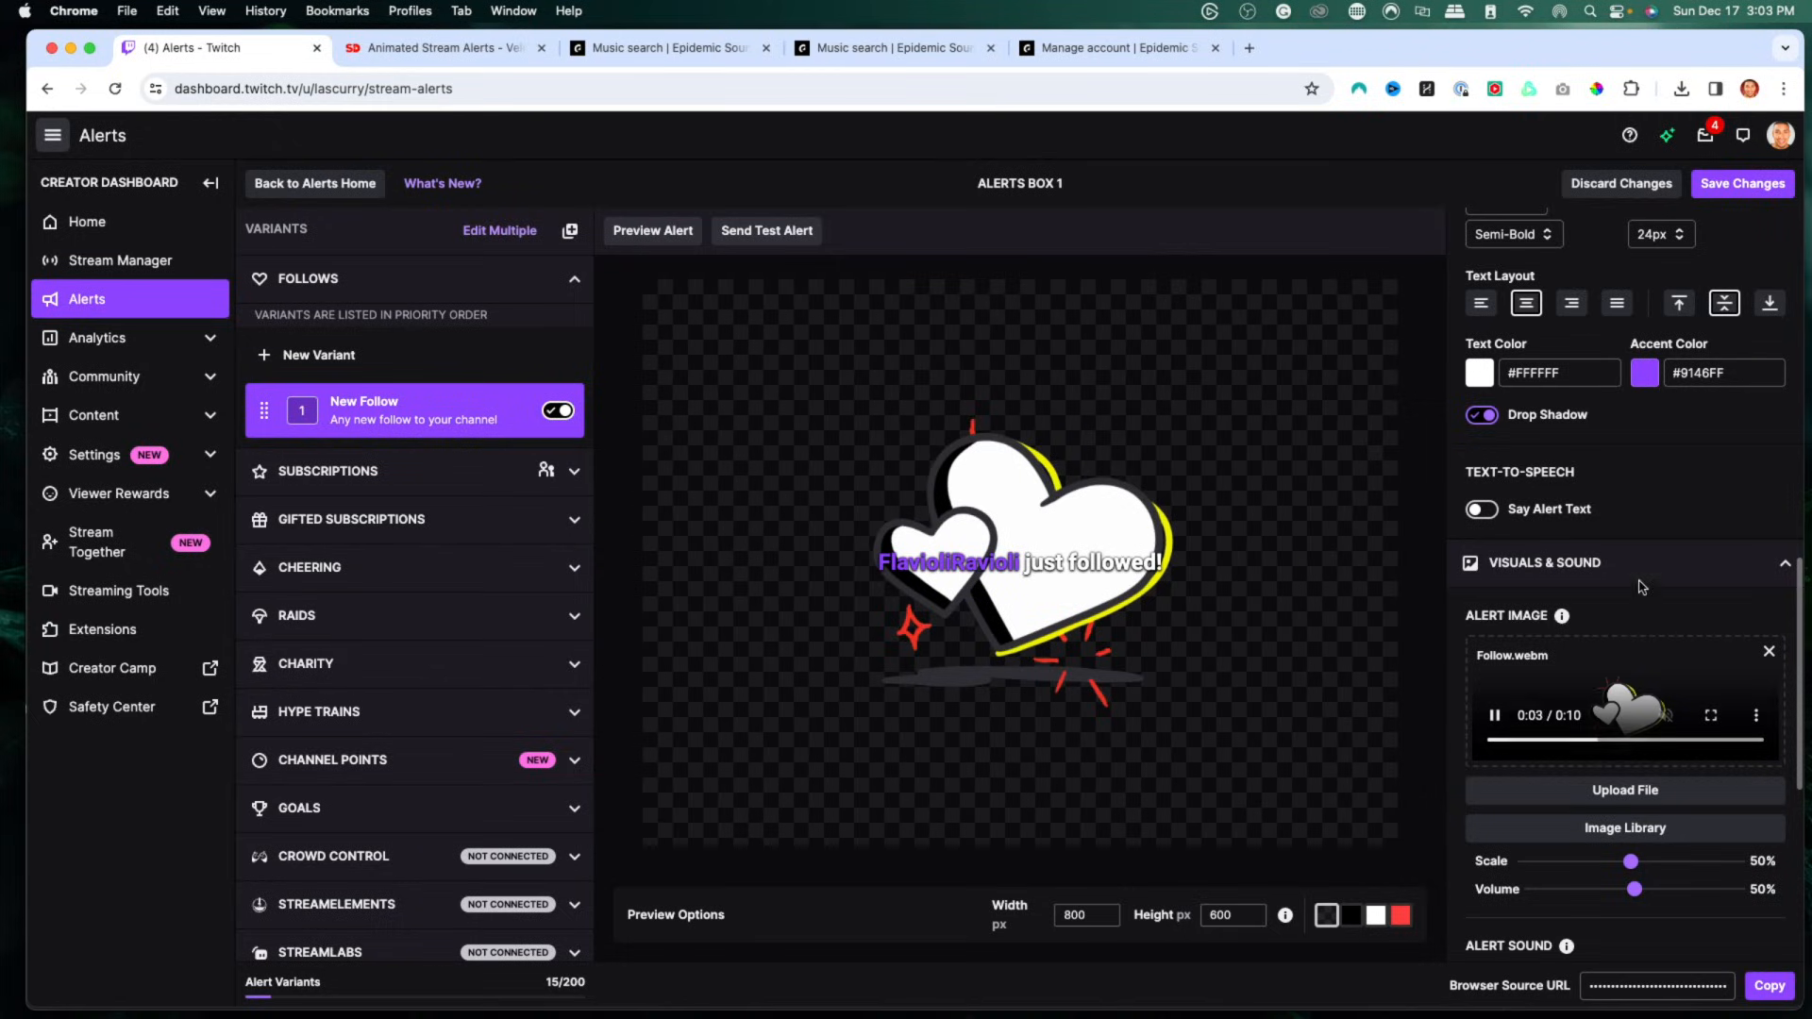
left_click(1617, 792)
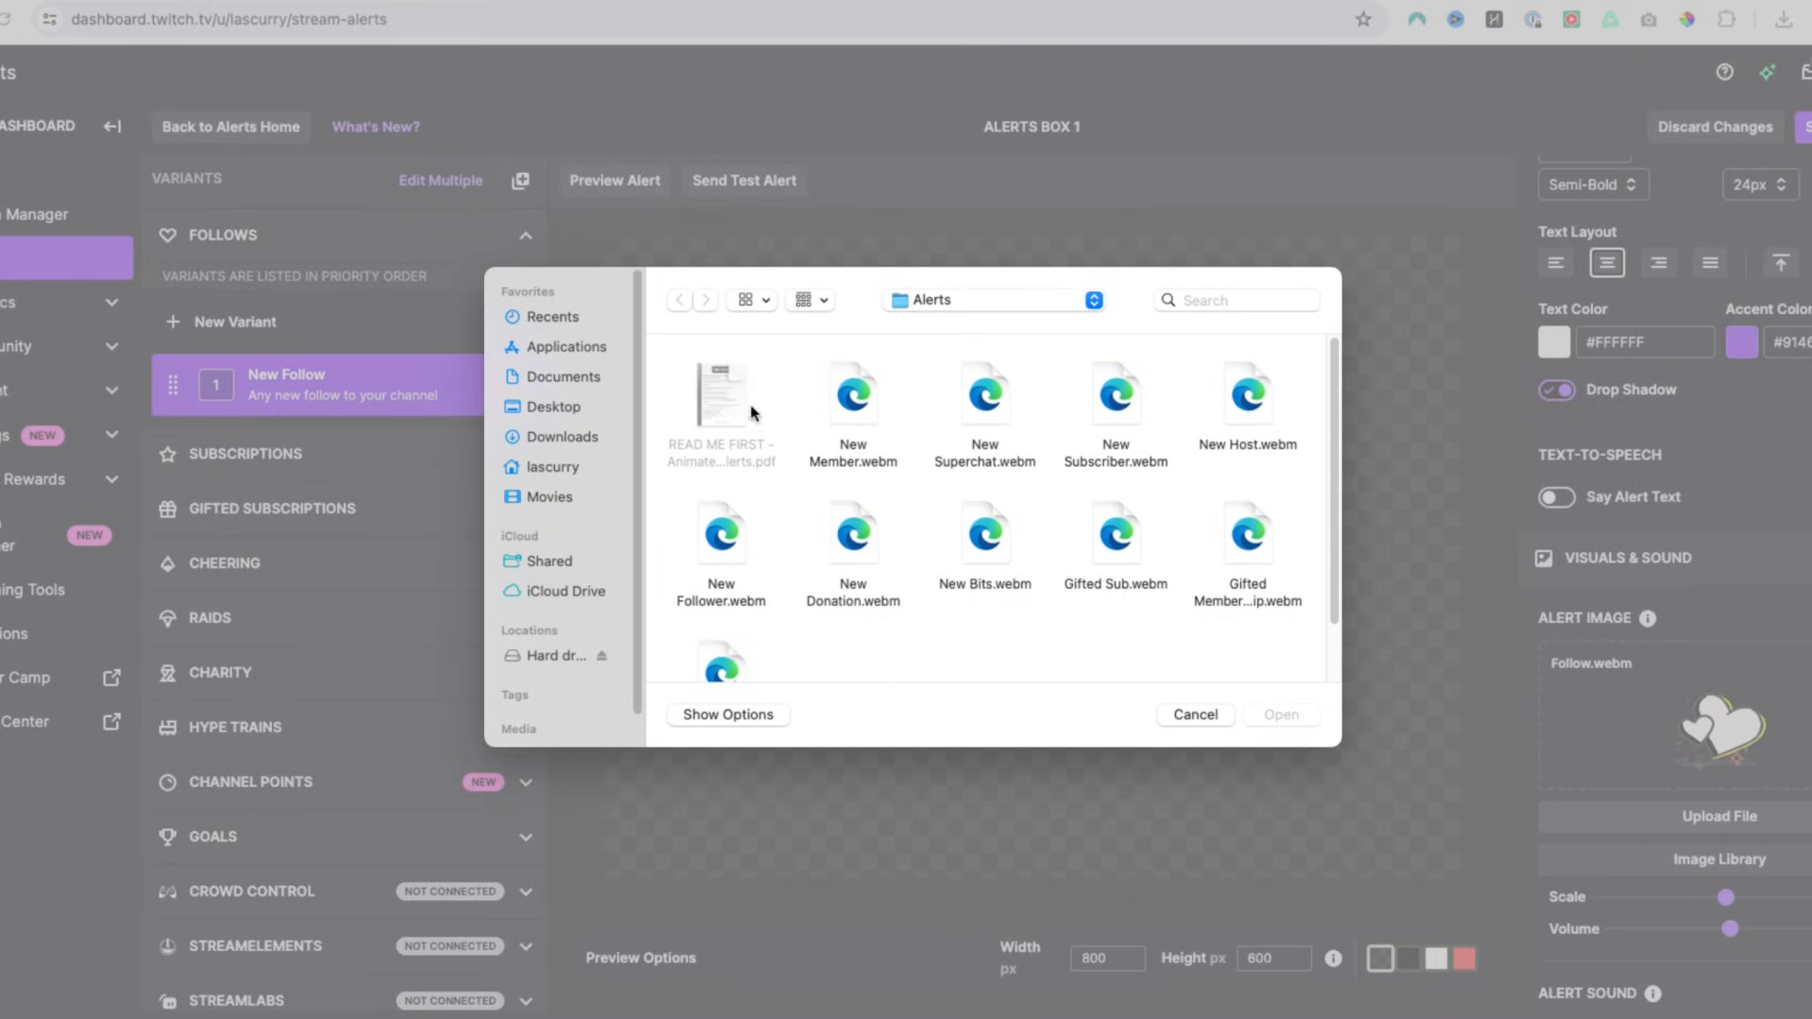
left_click(557, 408)
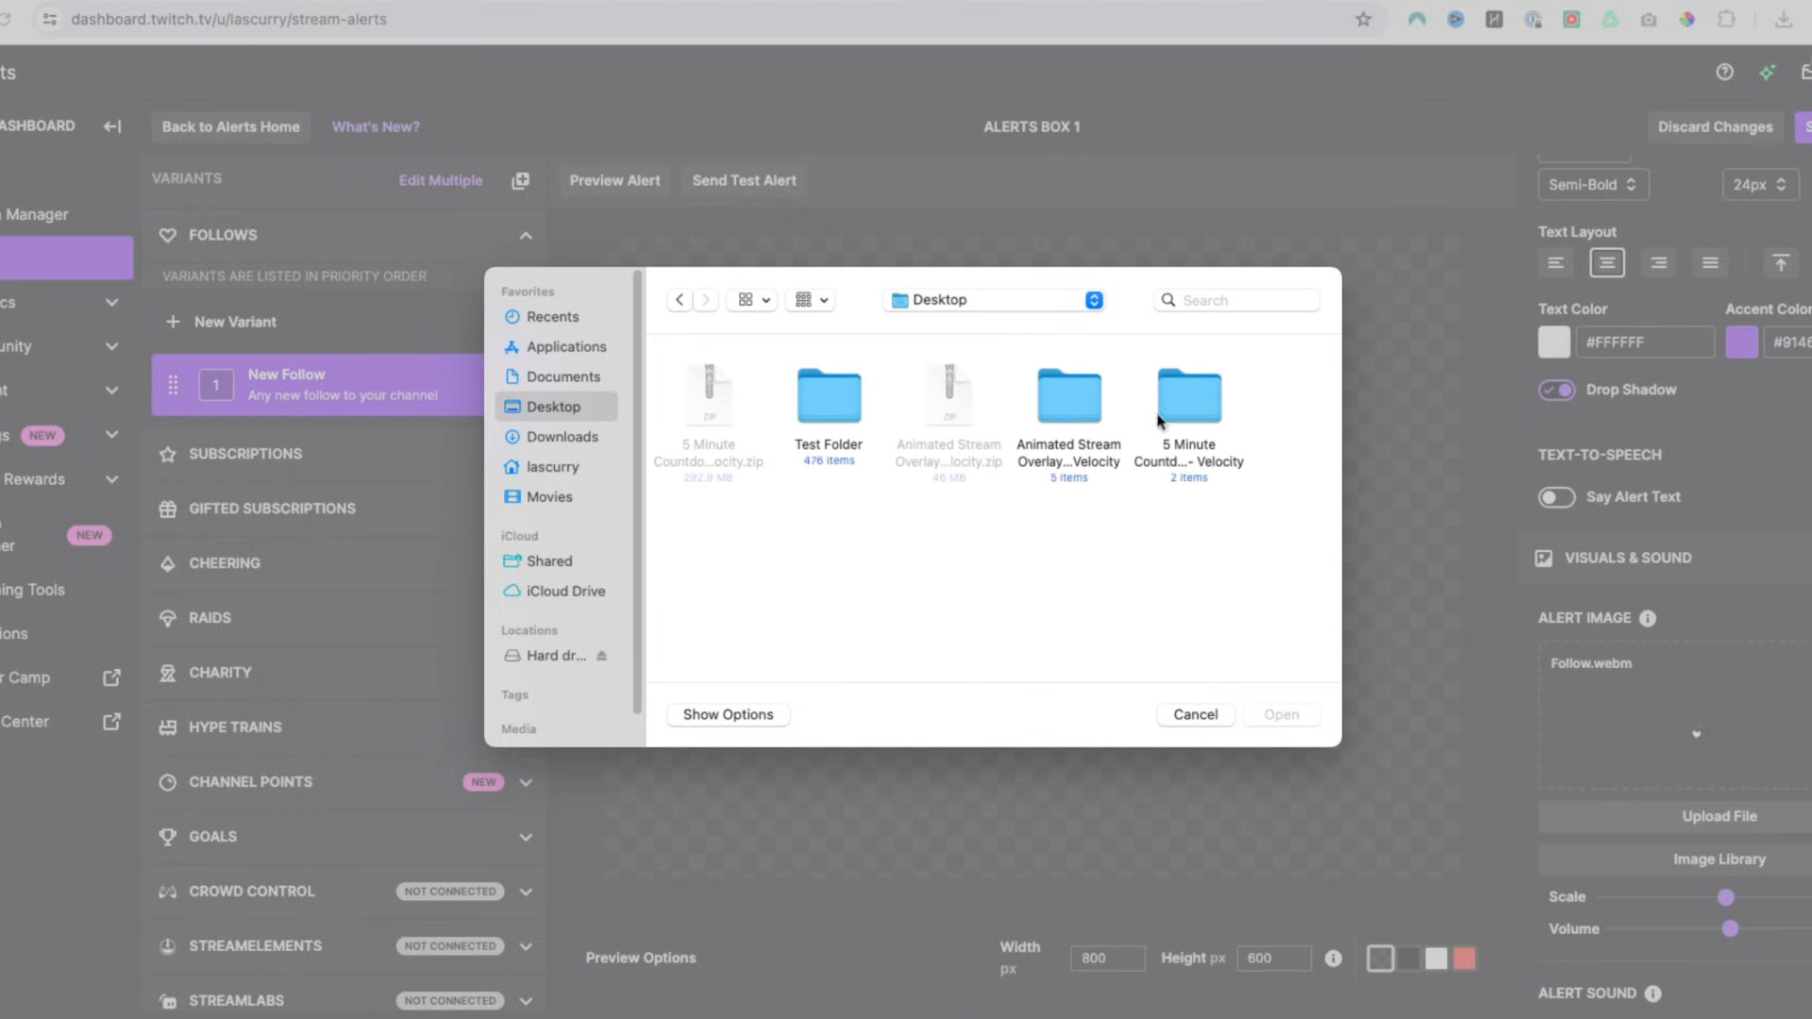
double_click(1040, 394)
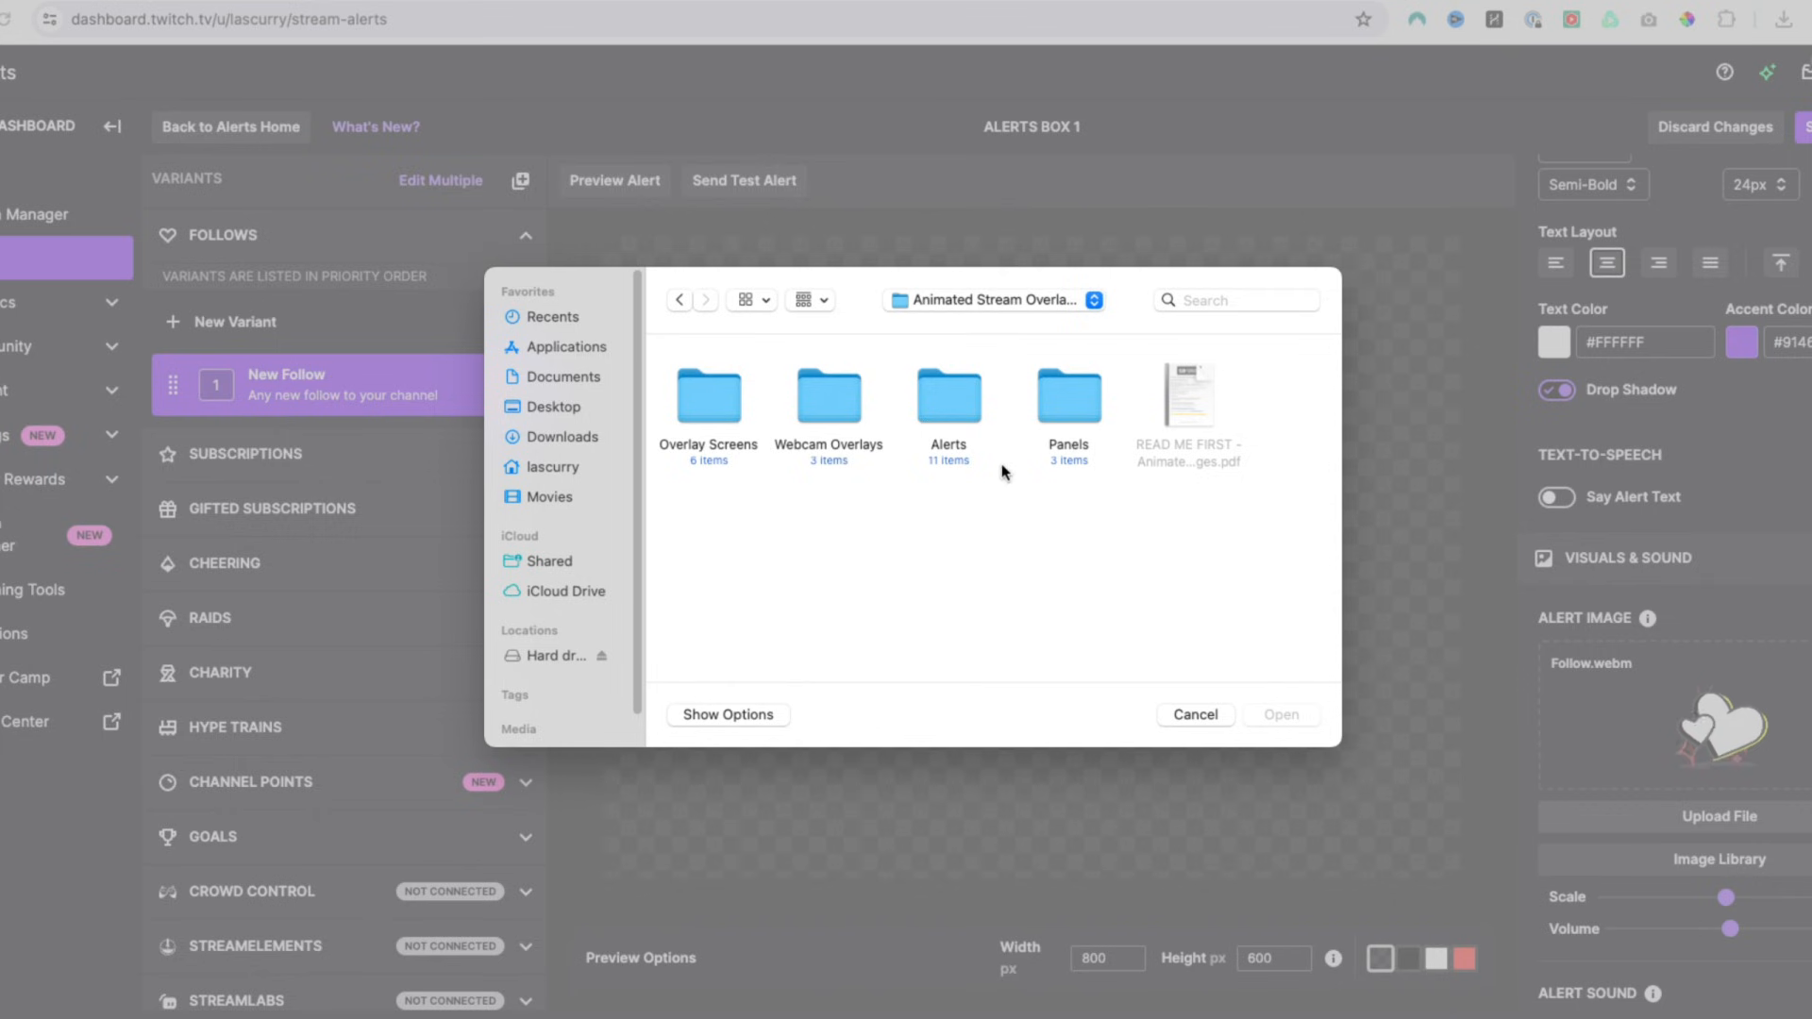
double_click(934, 395)
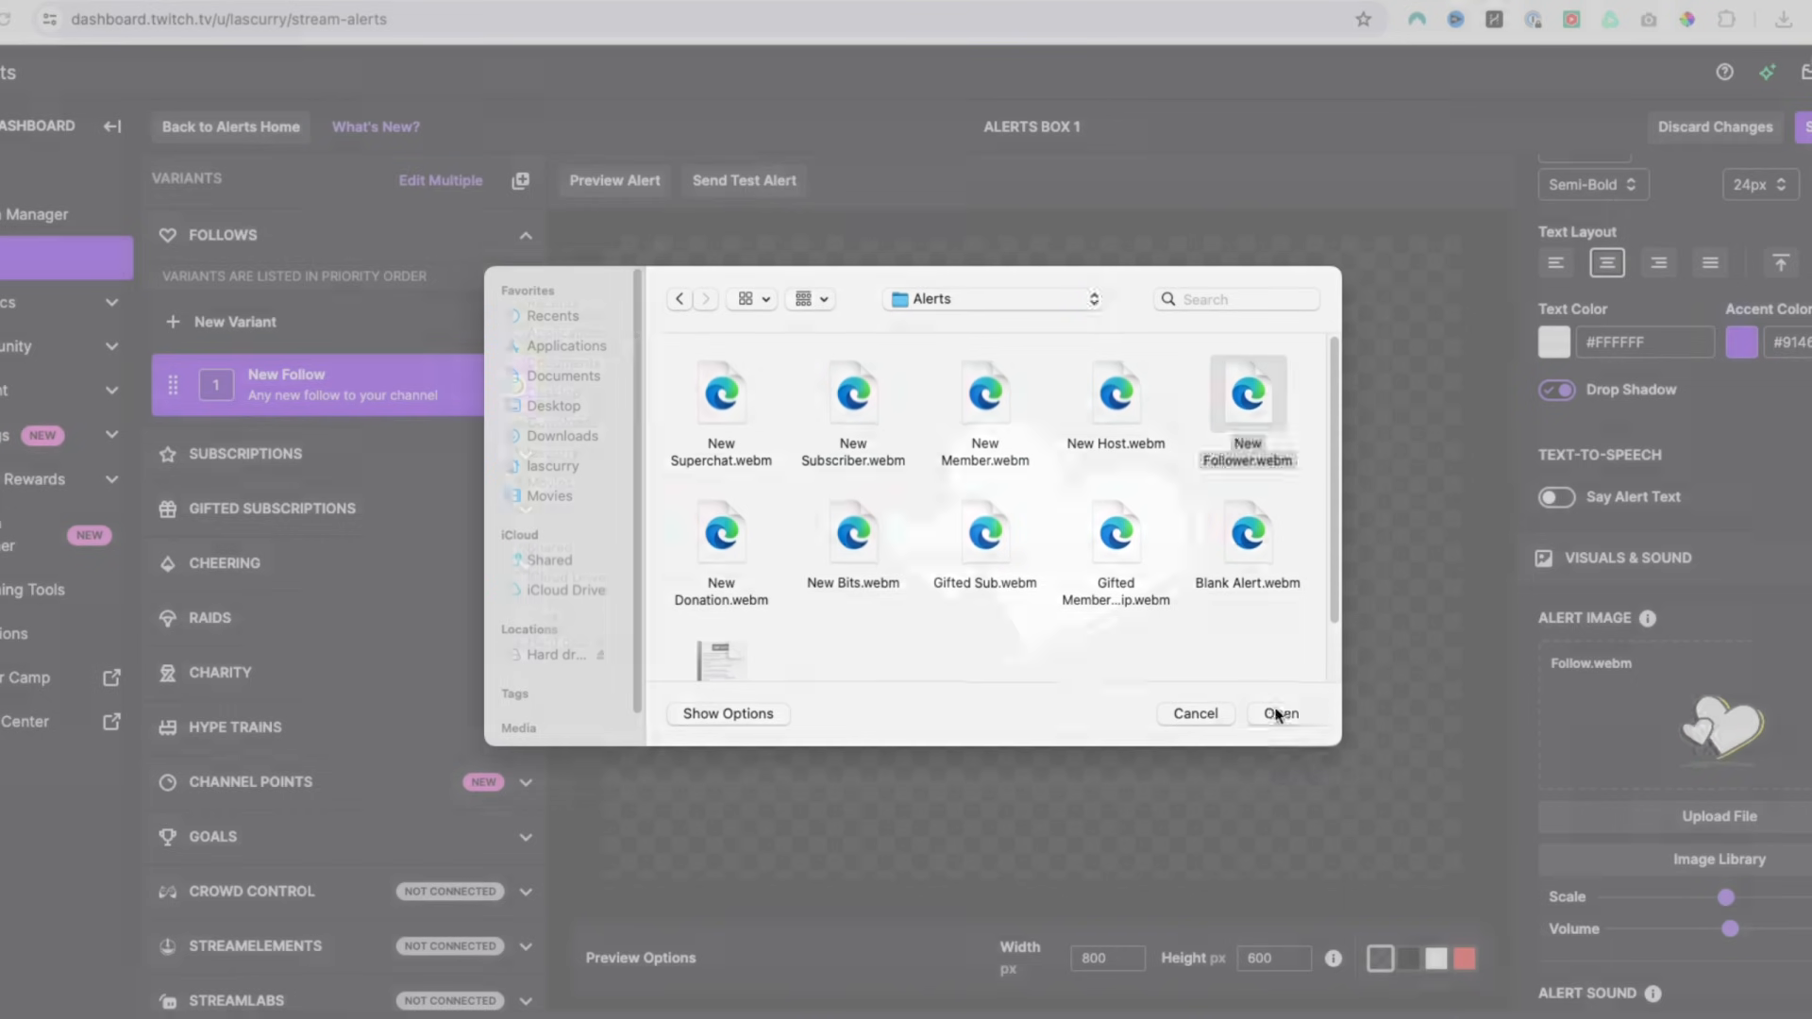
left_click(1280, 715)
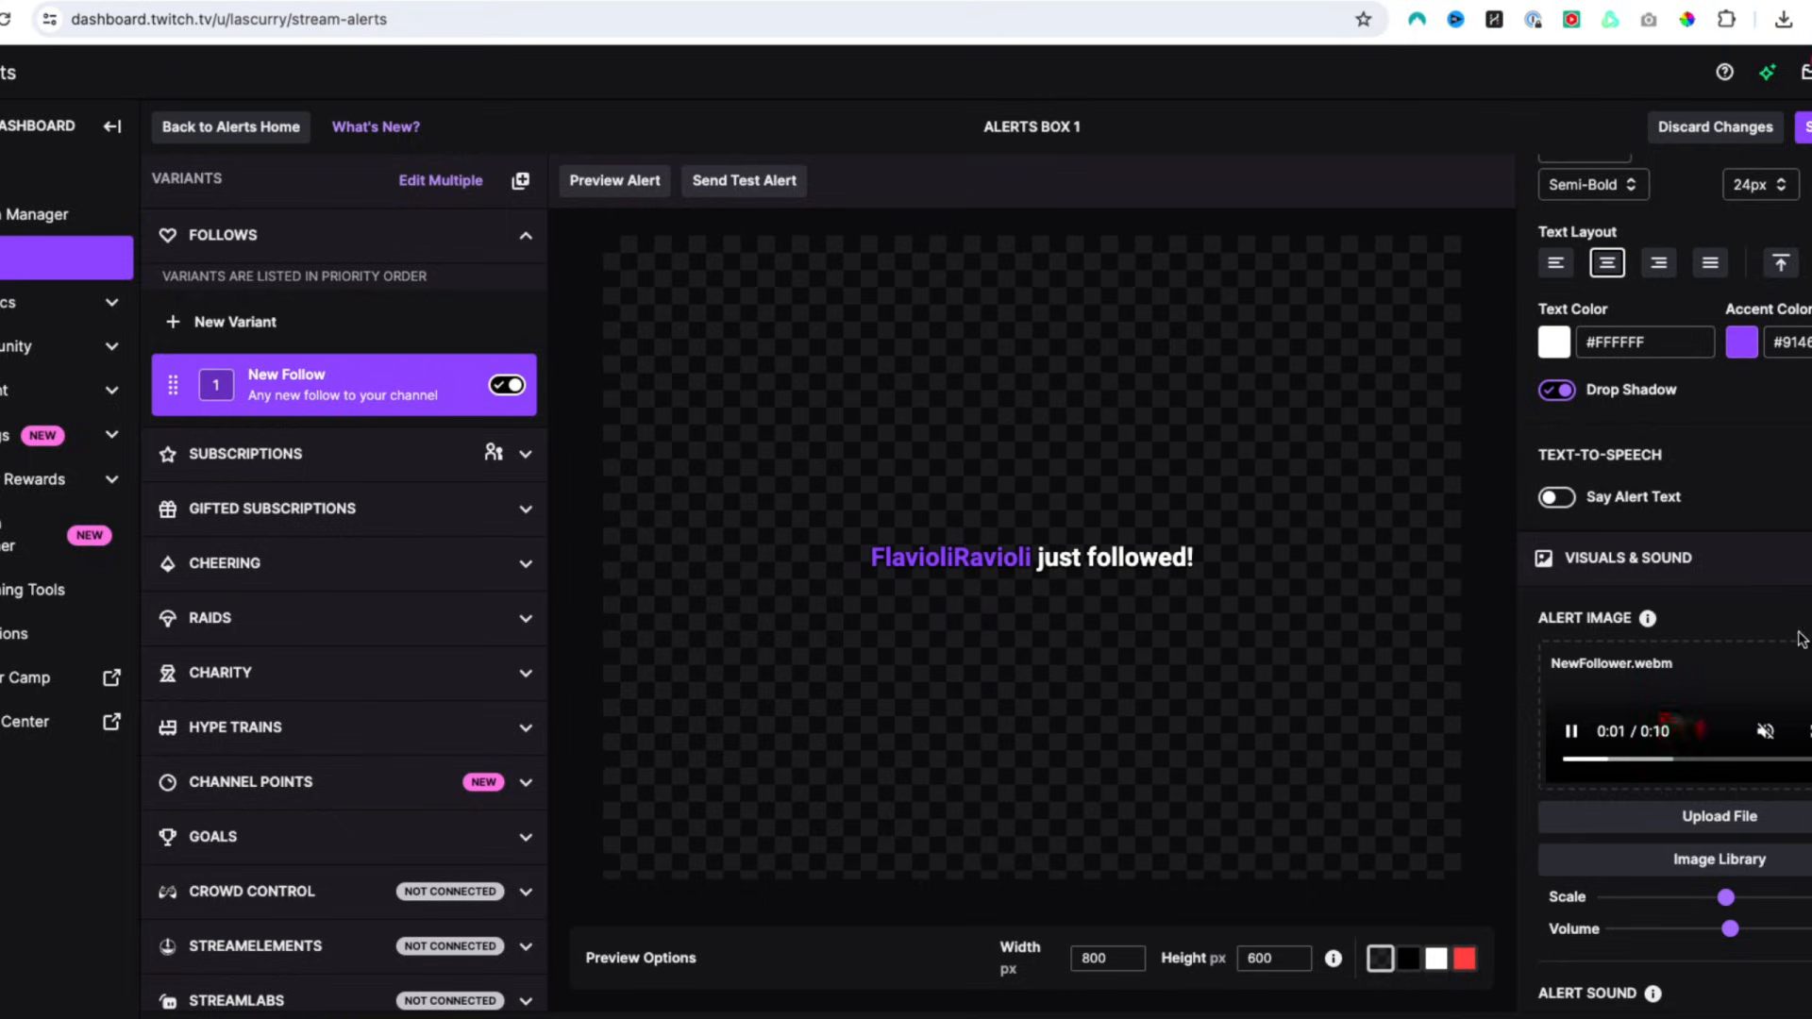
left_click(1805, 127)
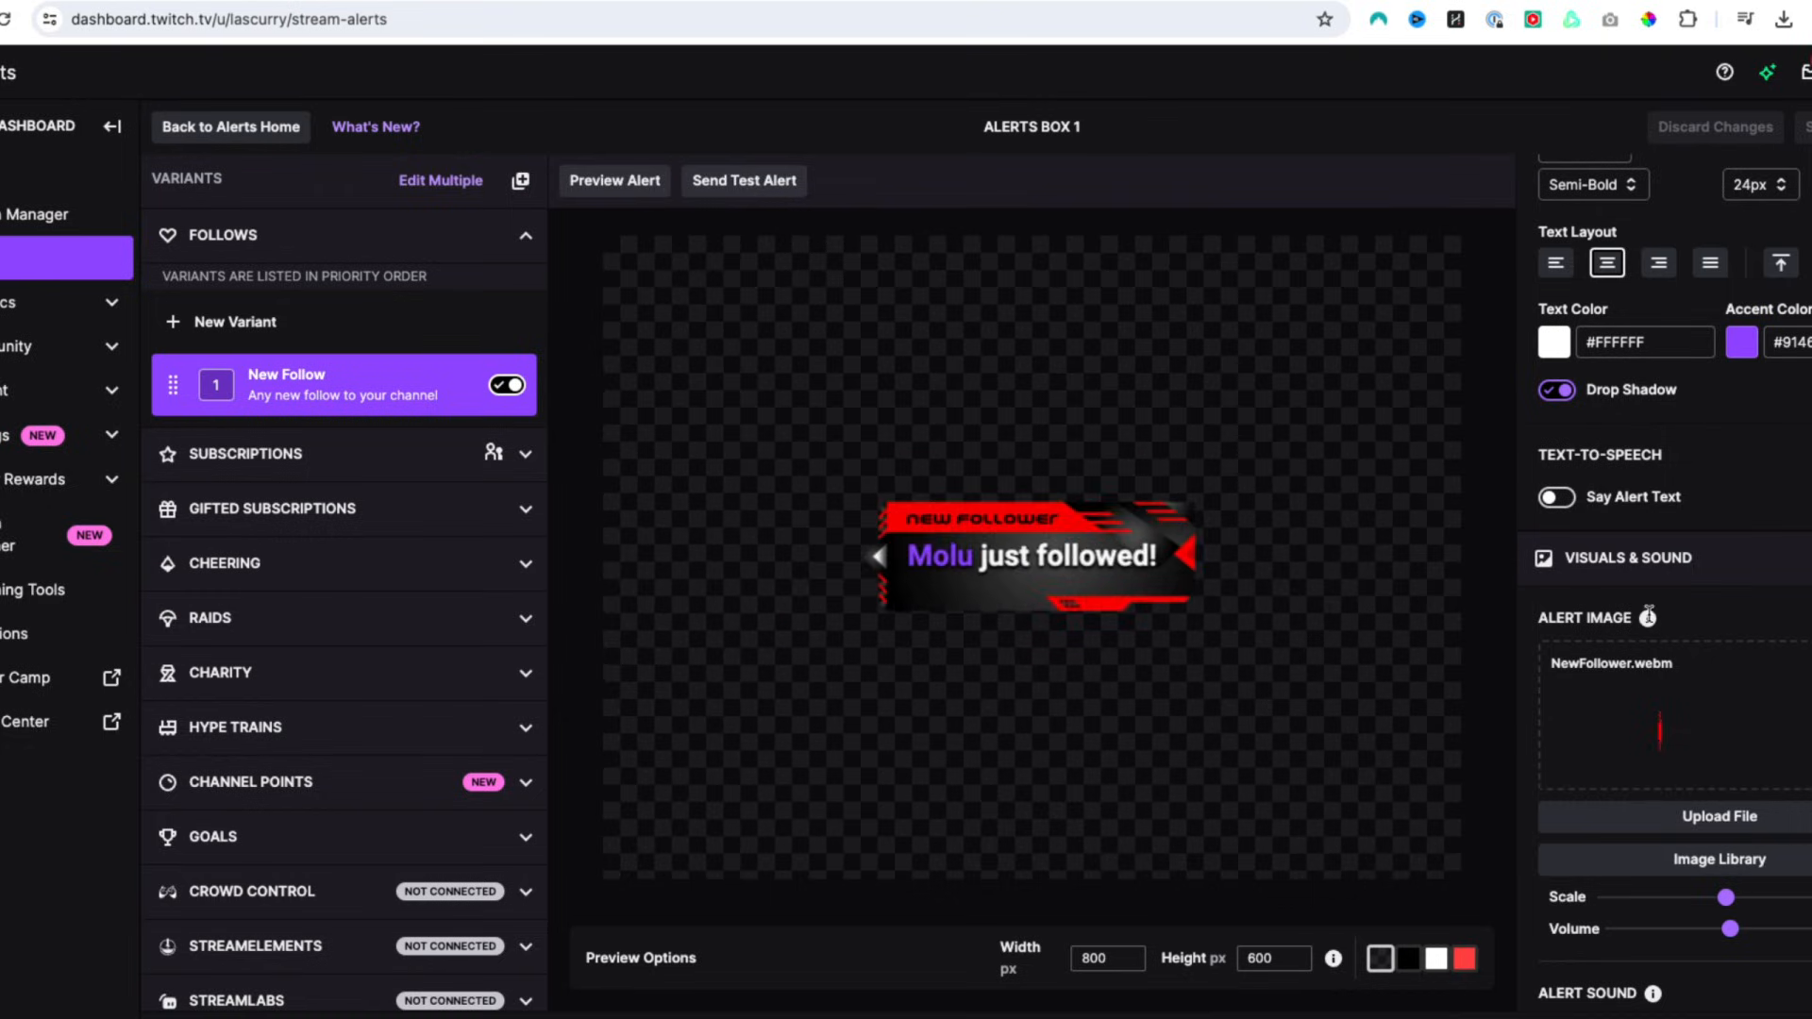
Step: Set the follow alert image's scale to 75% and save the changes
scroll(1709, 531, "up", 1)
scroll(1709, 531, "up", 4)
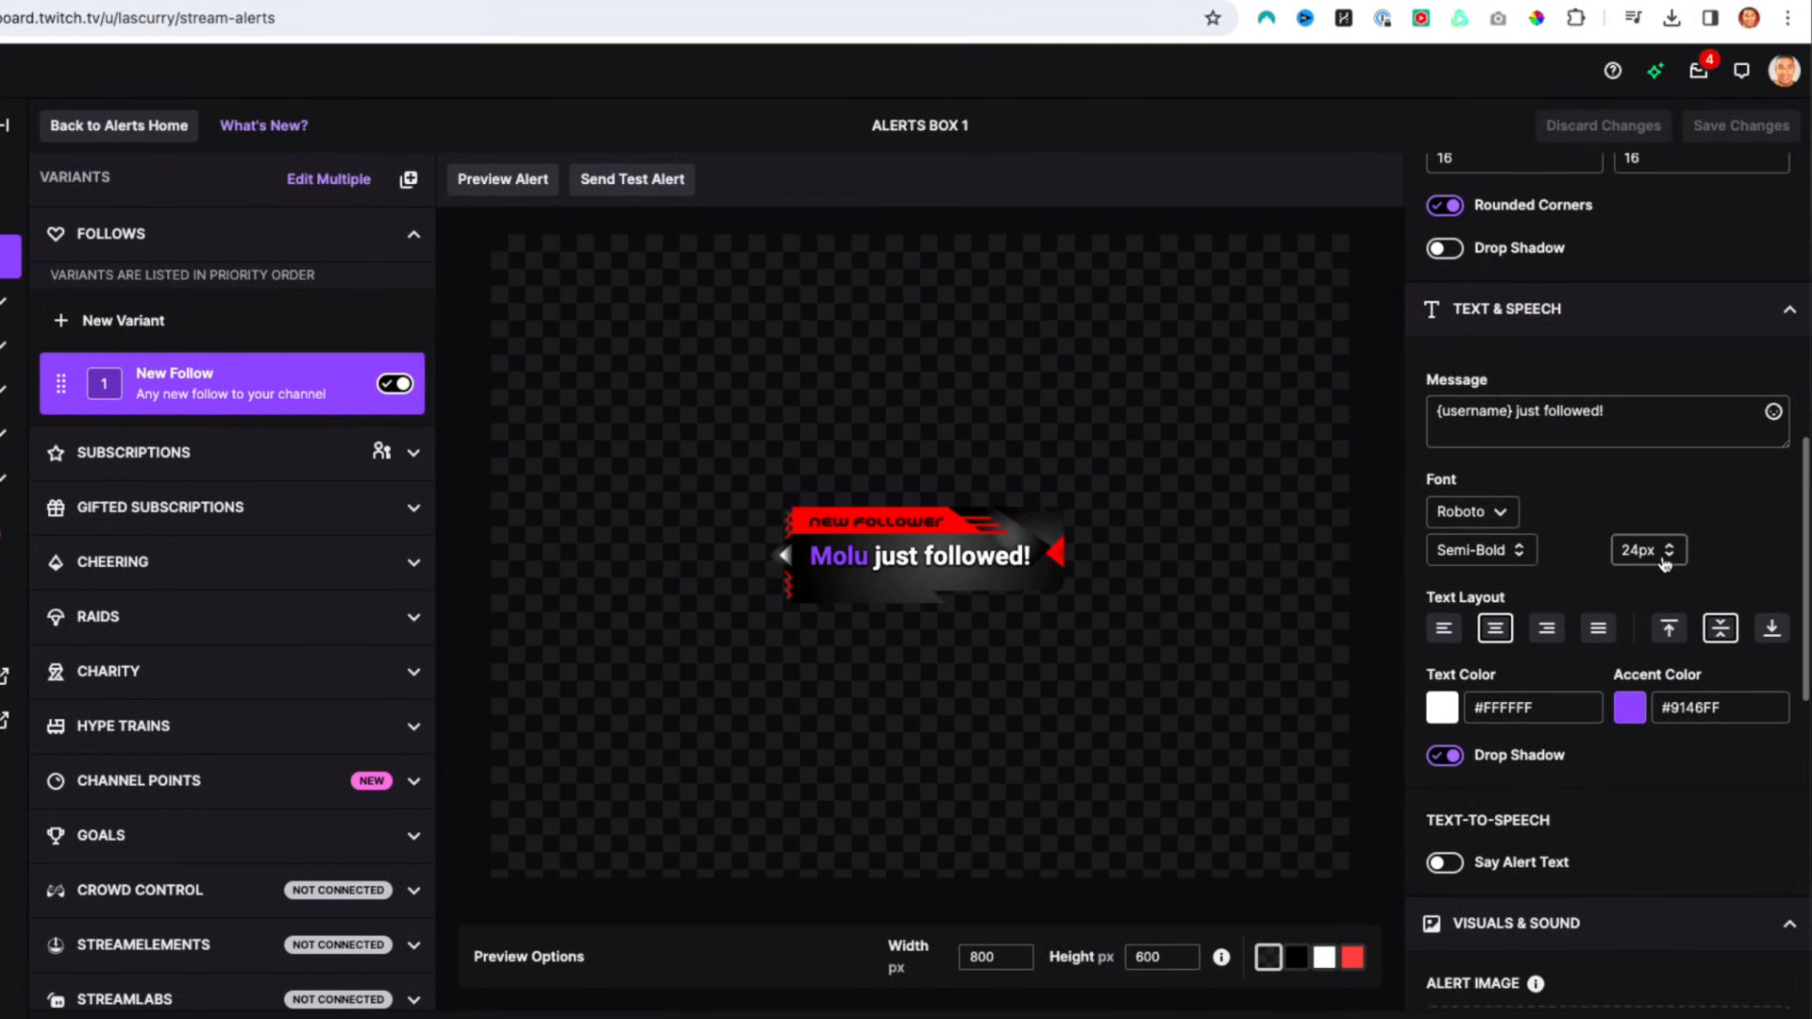
right_click(1620, 589)
left_click(1642, 500)
scroll(1674, 603, "down", 3)
scroll(1676, 604, "down", 5)
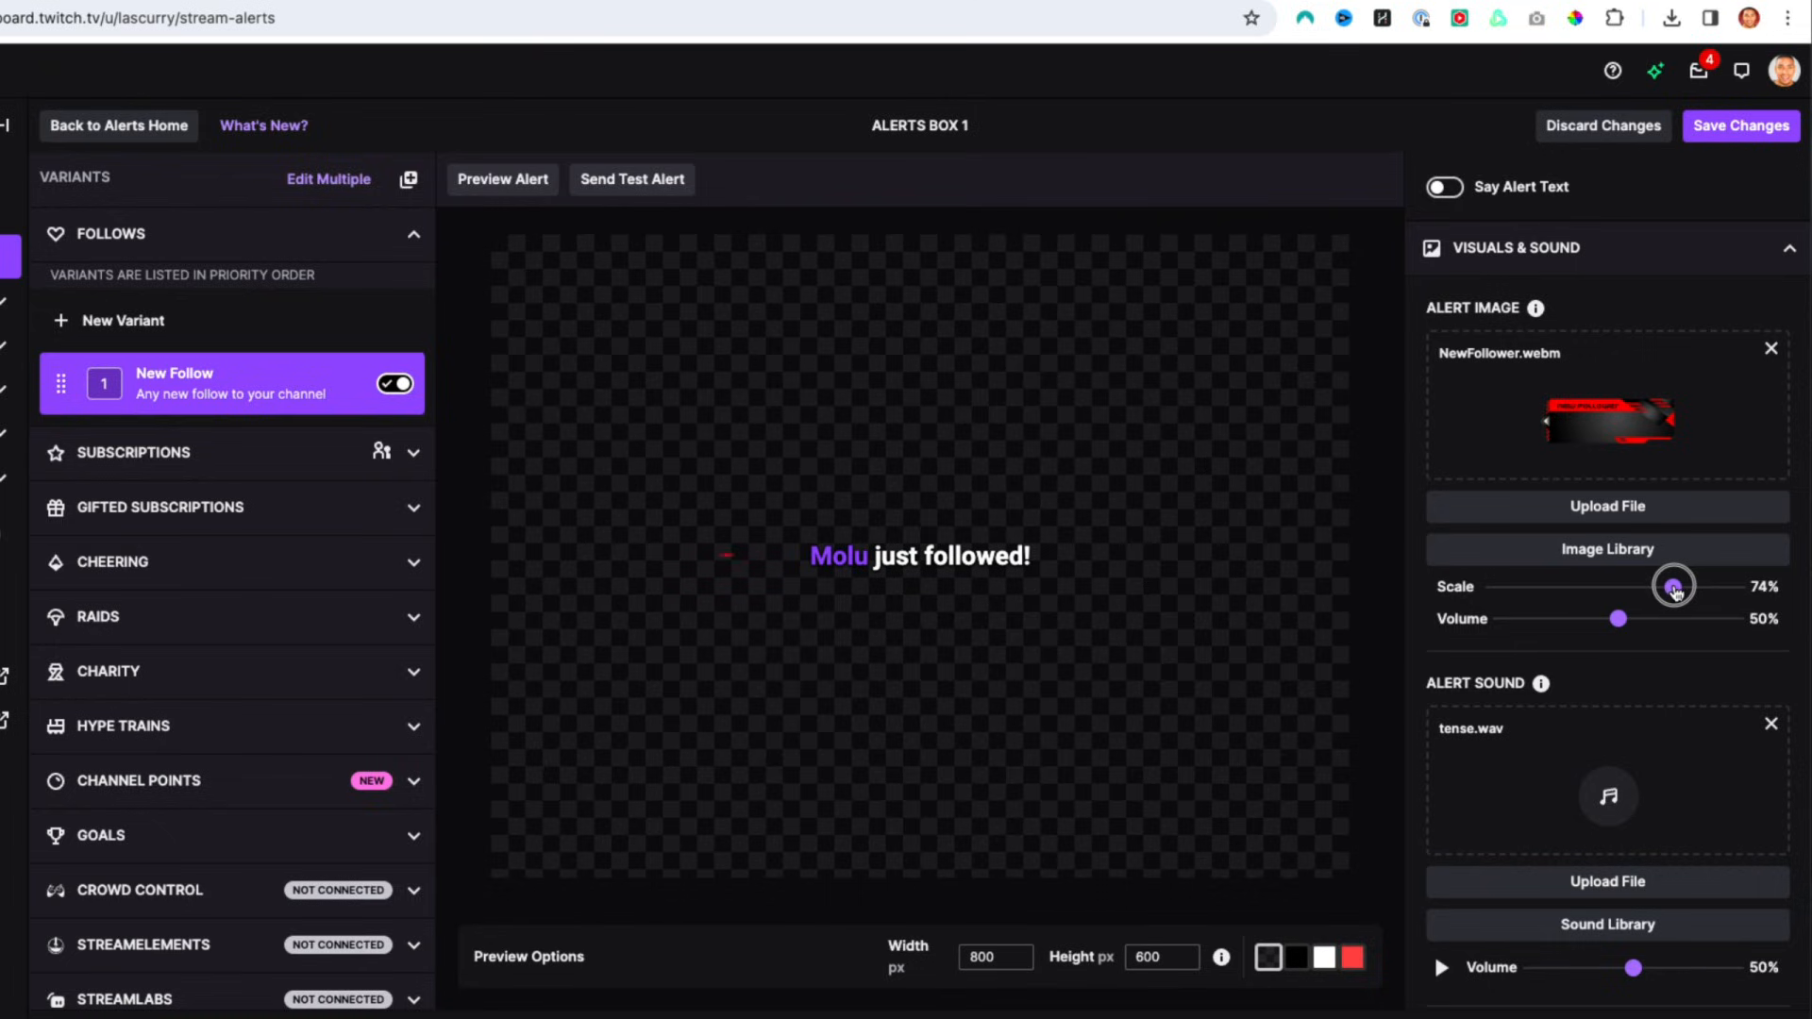
left_click(1759, 135)
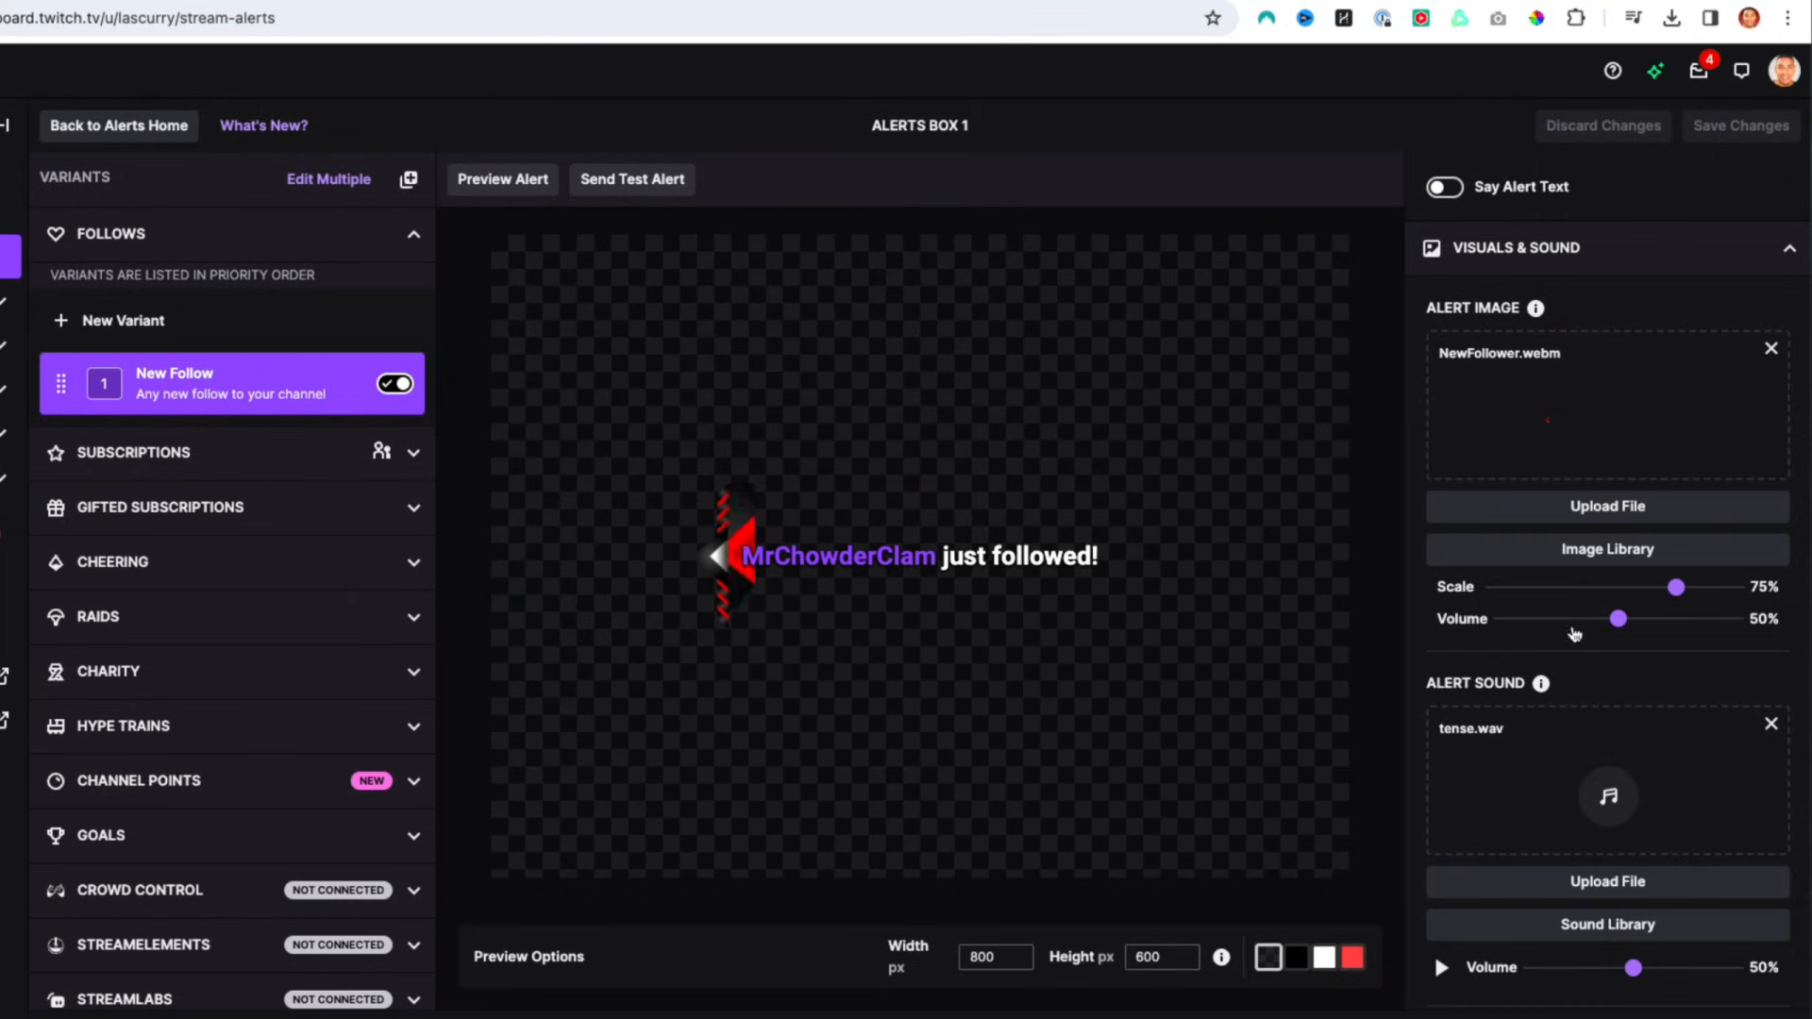
Step: View the alert sound library and close it without choosing a sound
scroll(1572, 661, "down", 1)
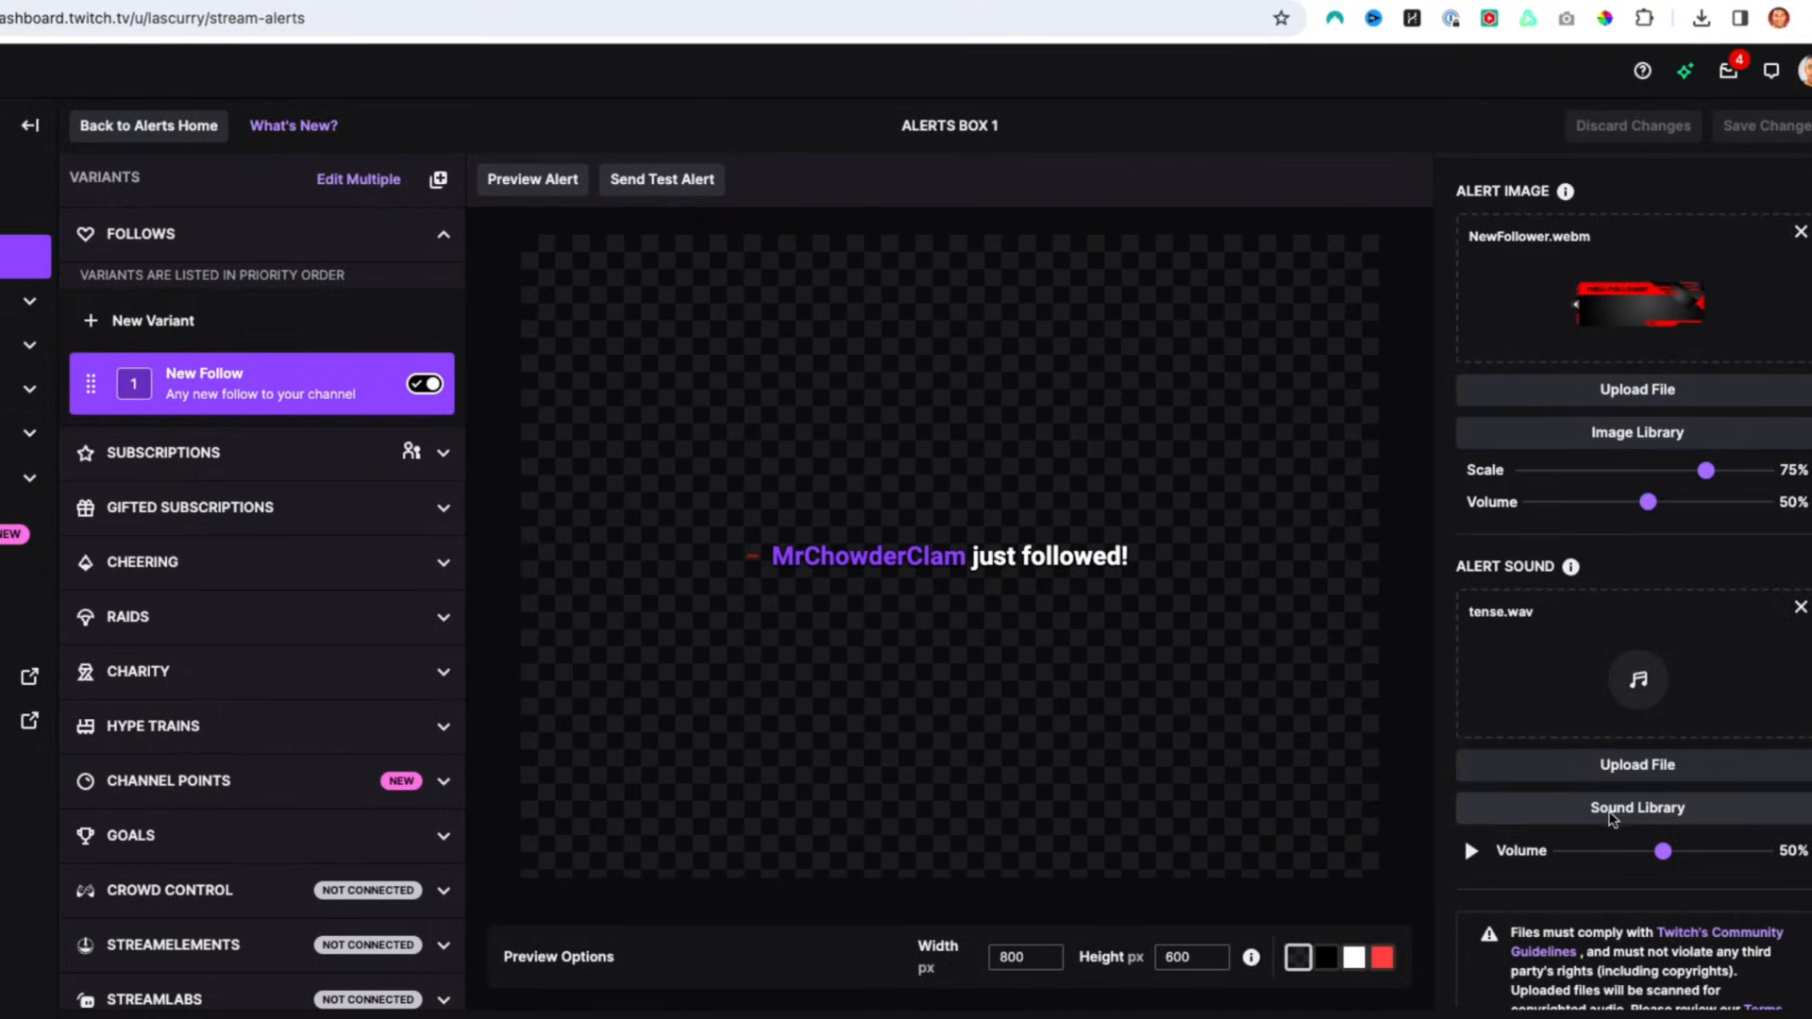
left_click(1635, 819)
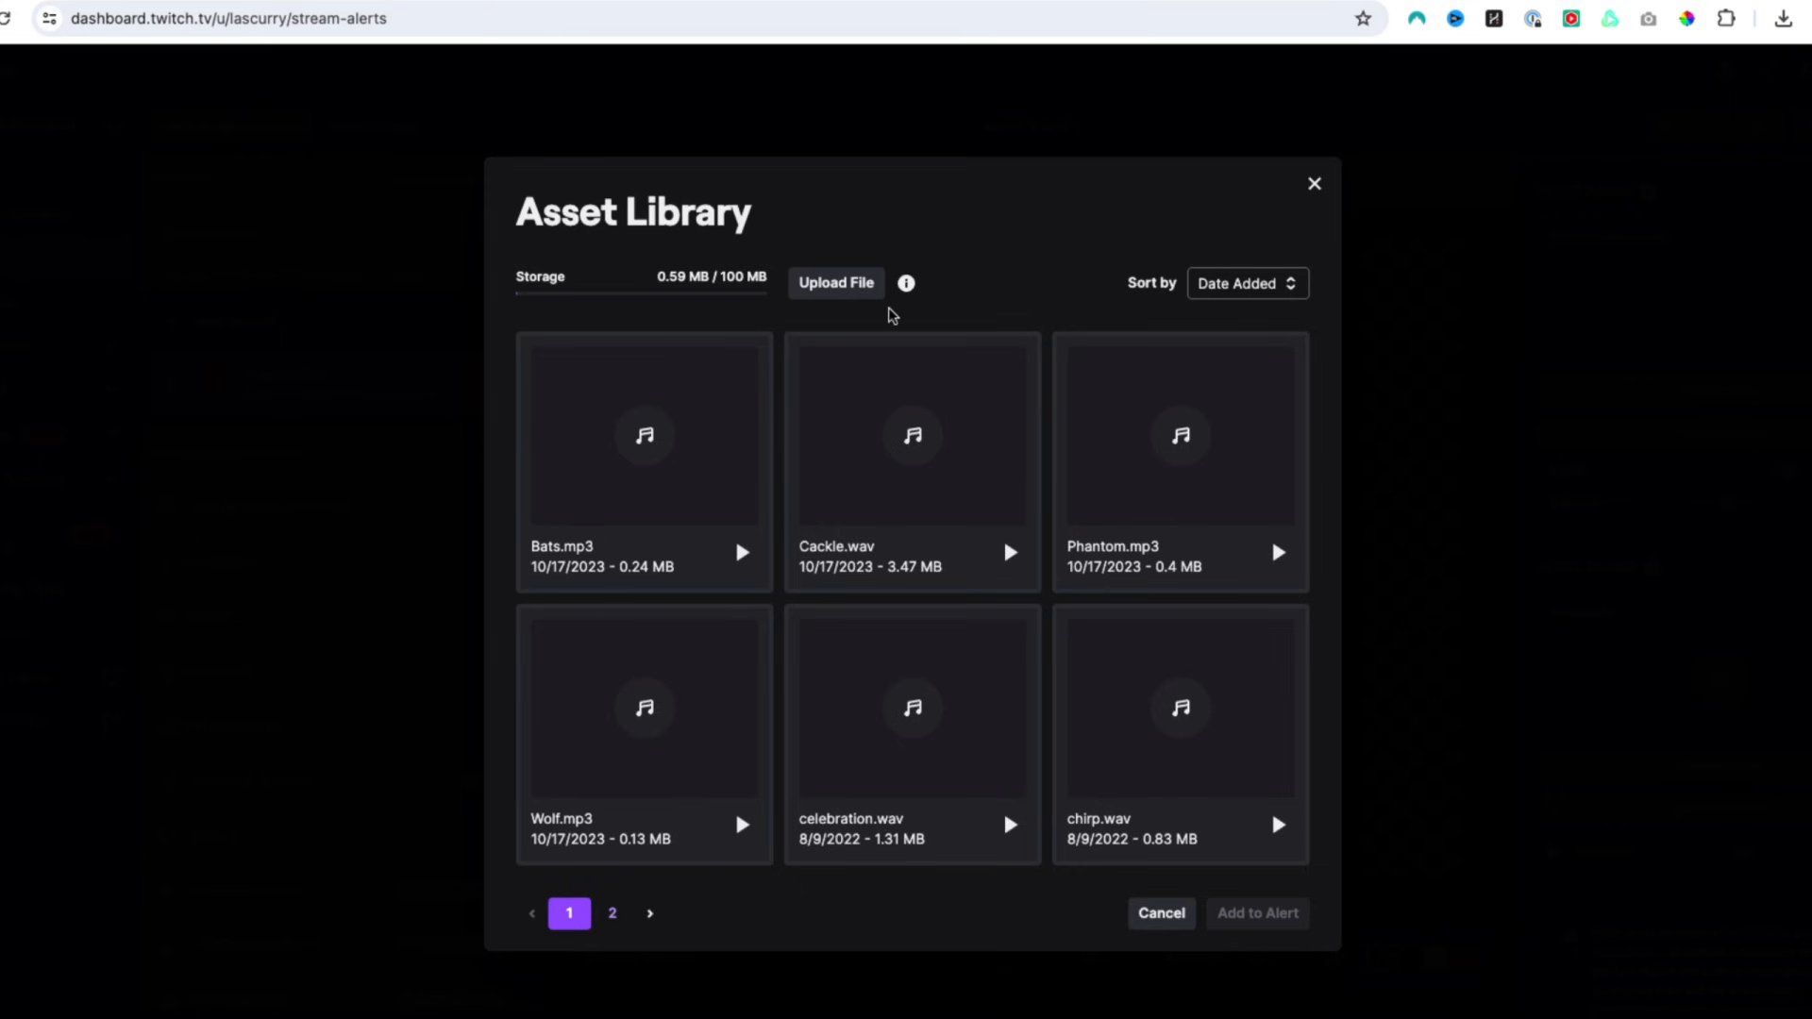
left_click(1314, 183)
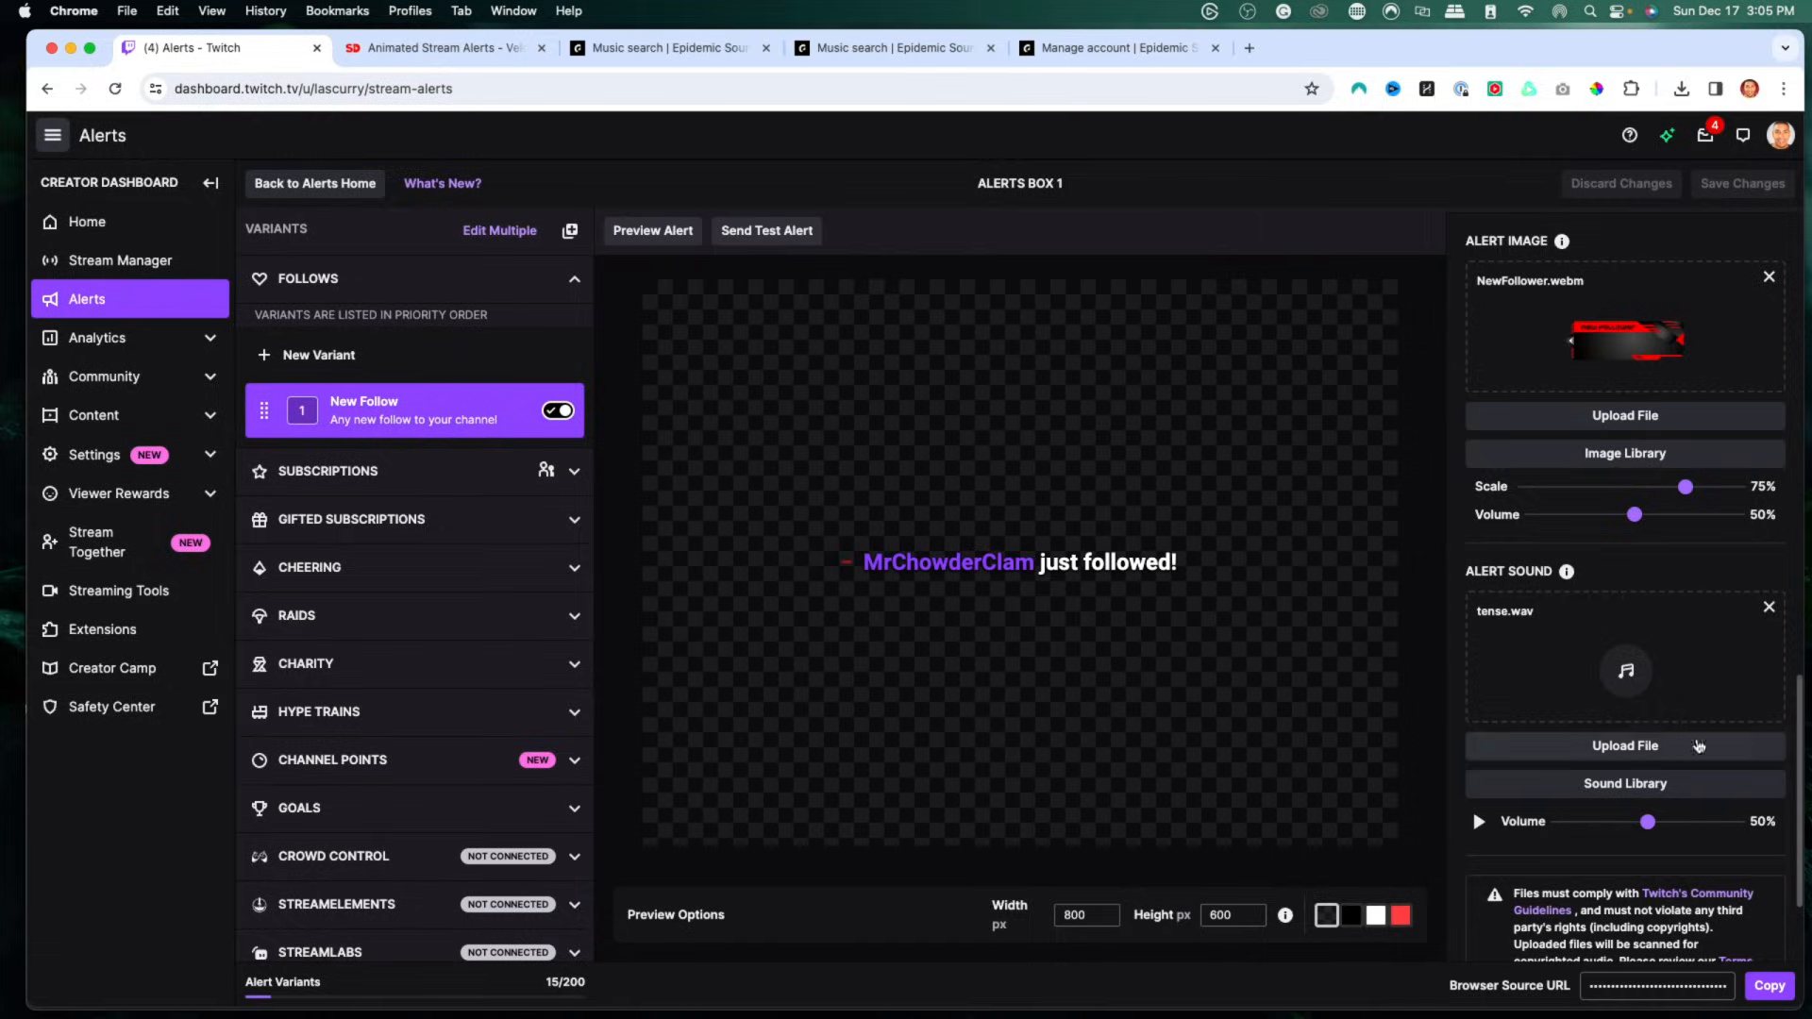
Step: Switch to Epidemic Sound and look through its sound effect categories, music genres and moods, and the account's channel safelist
left_click(675, 52)
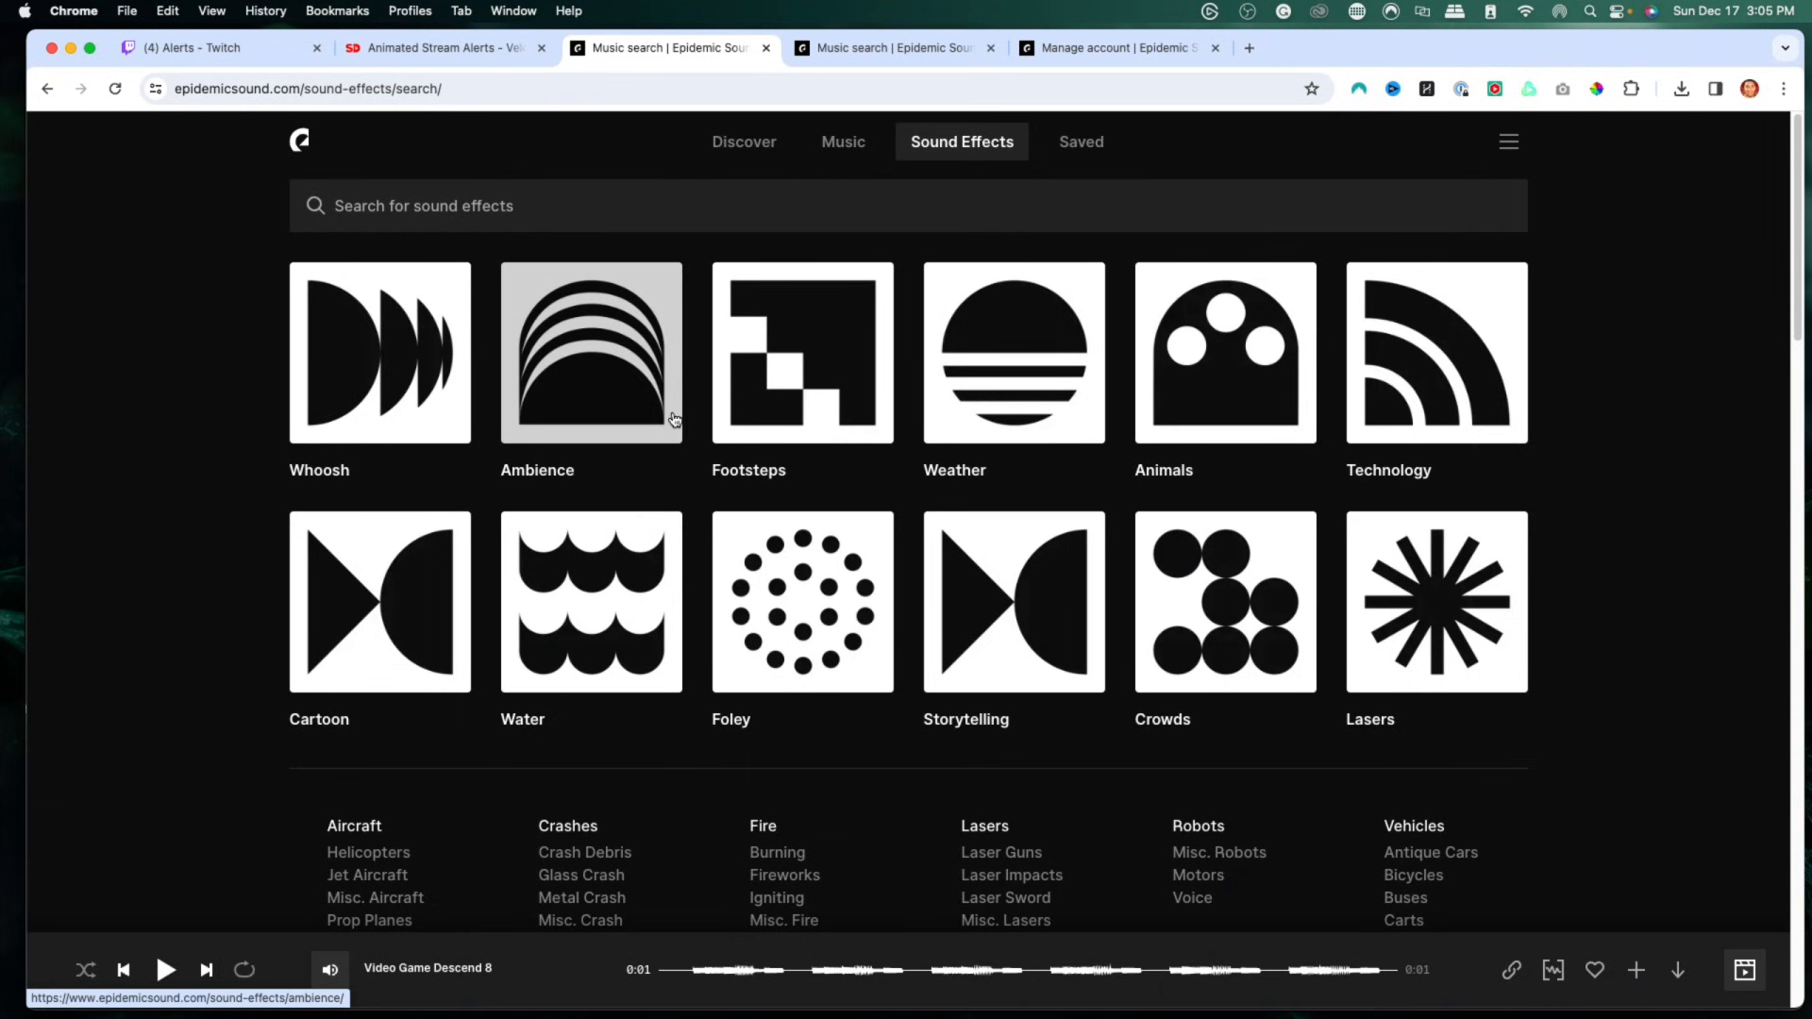
scroll(795, 406, "down", 3)
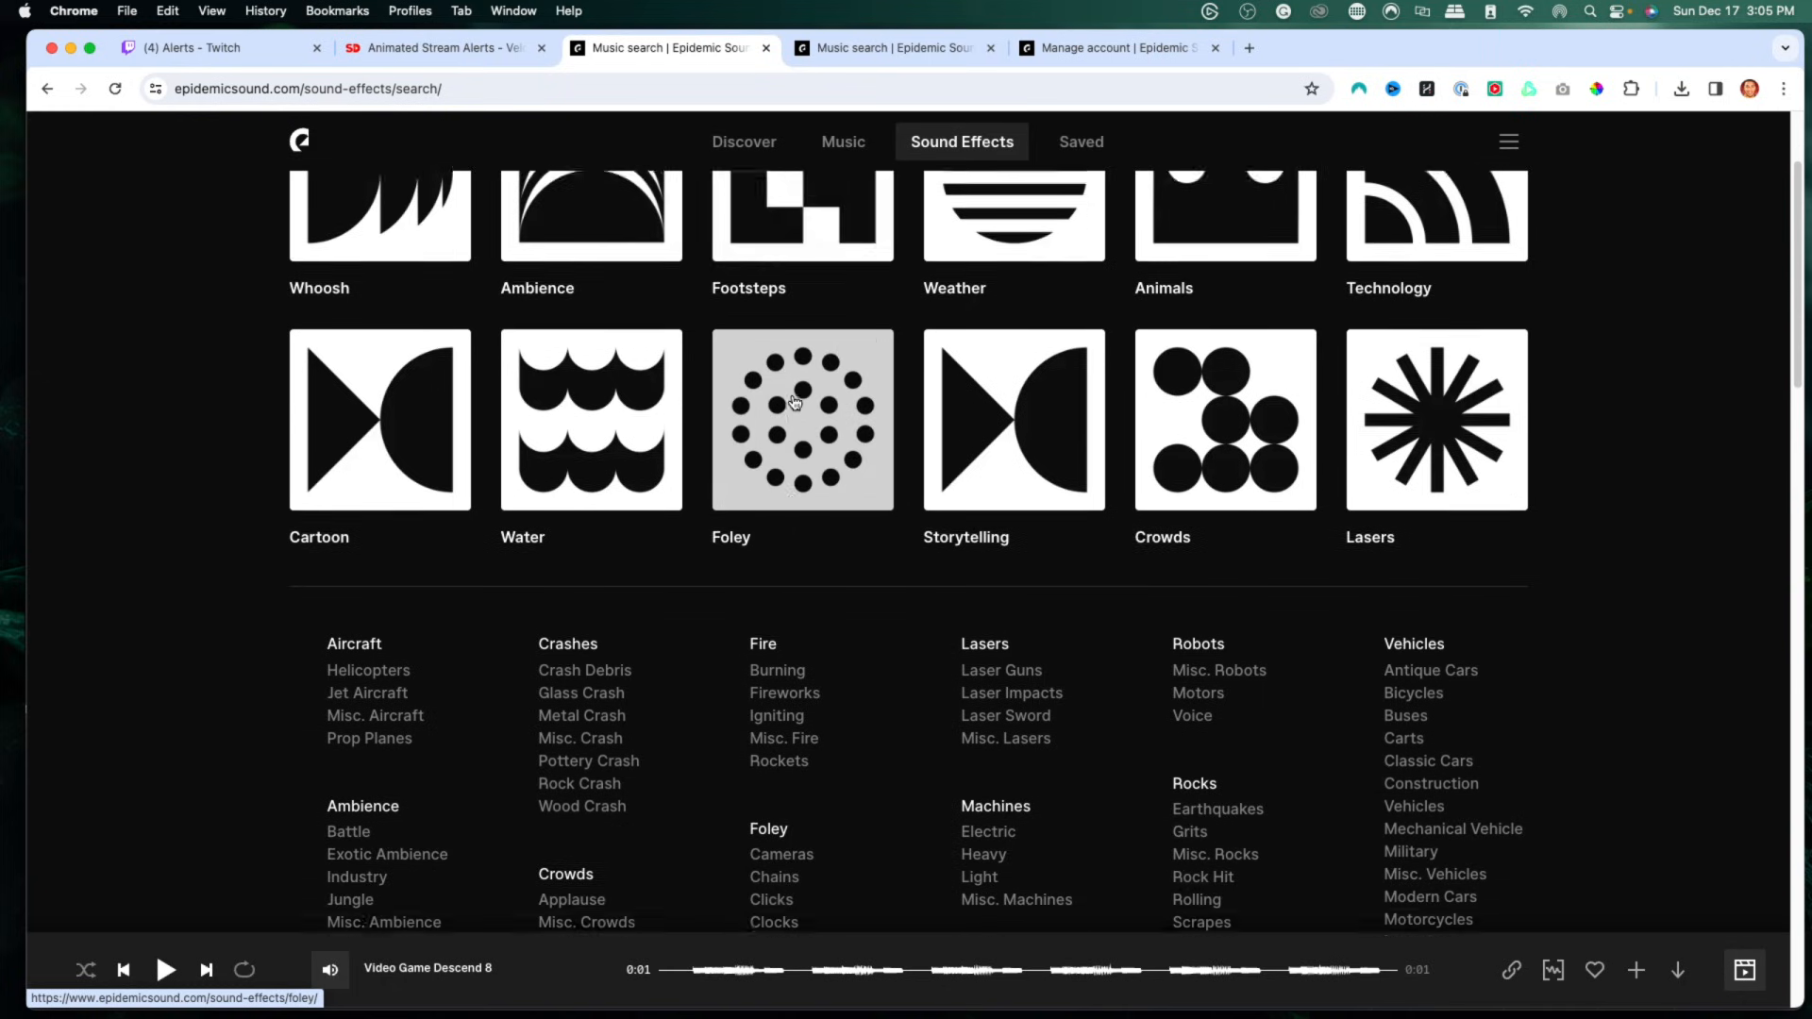
left_click(861, 49)
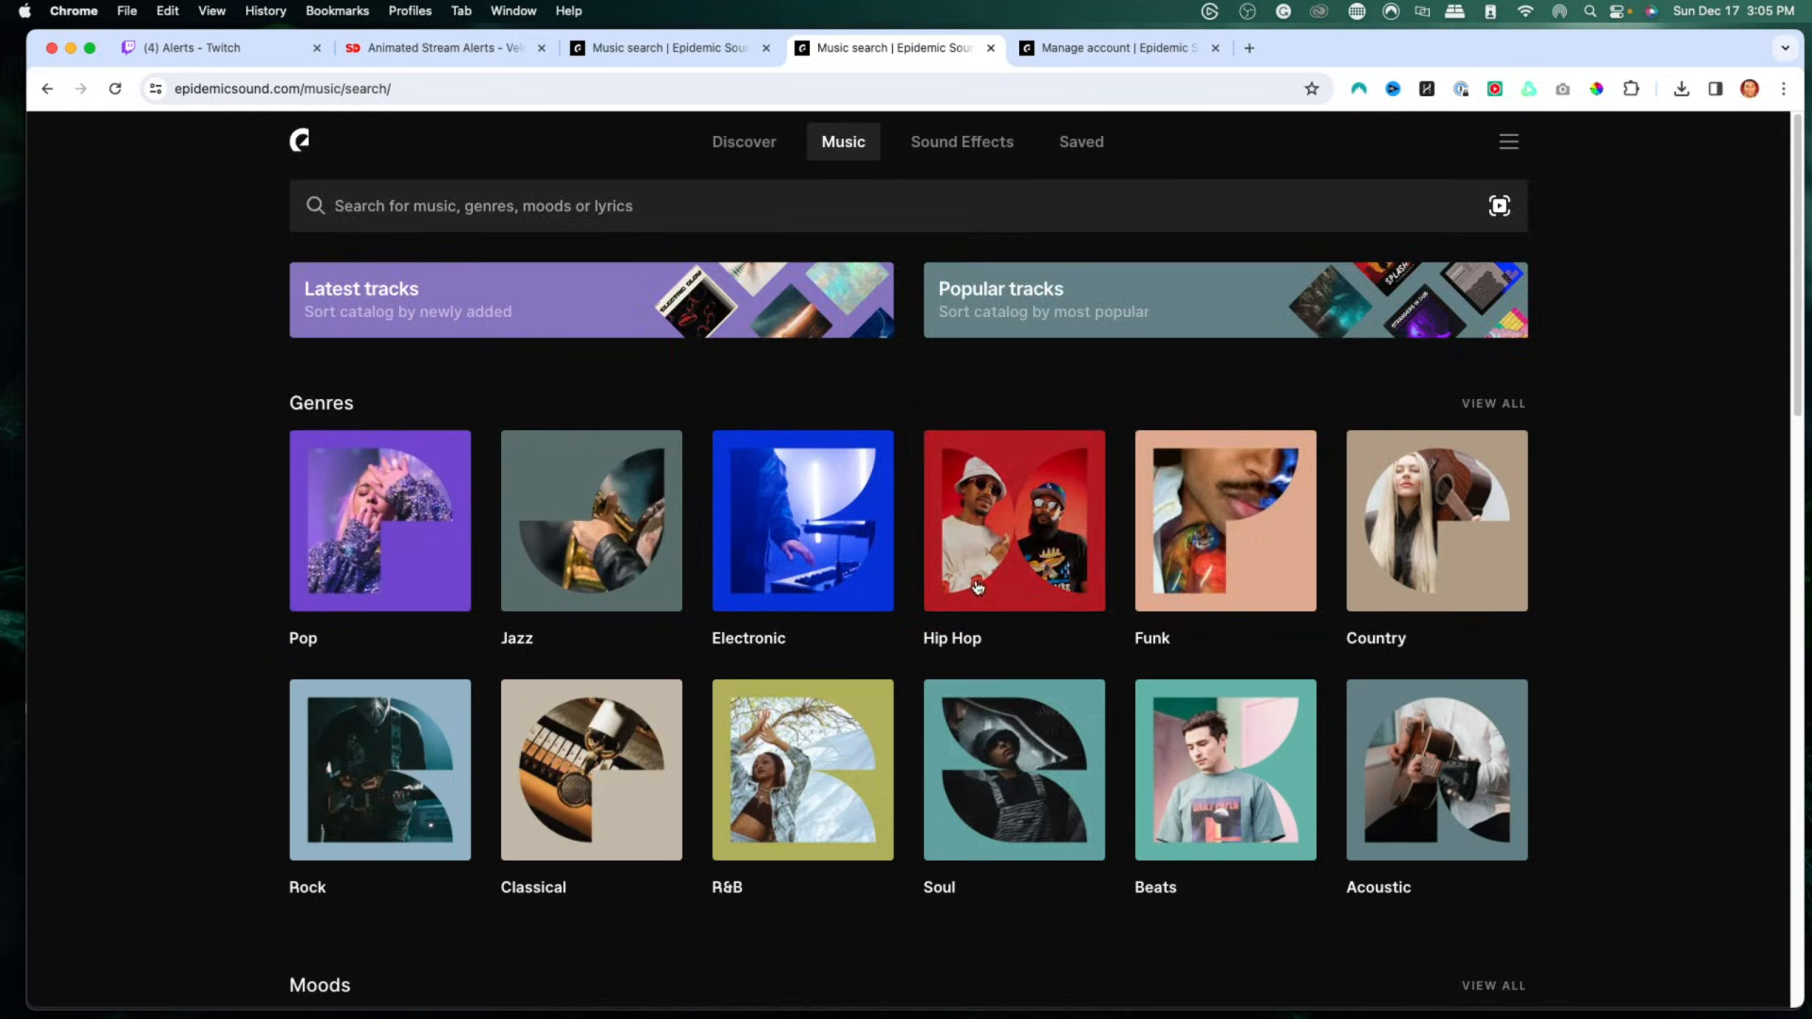
scroll(696, 481, "down", 3)
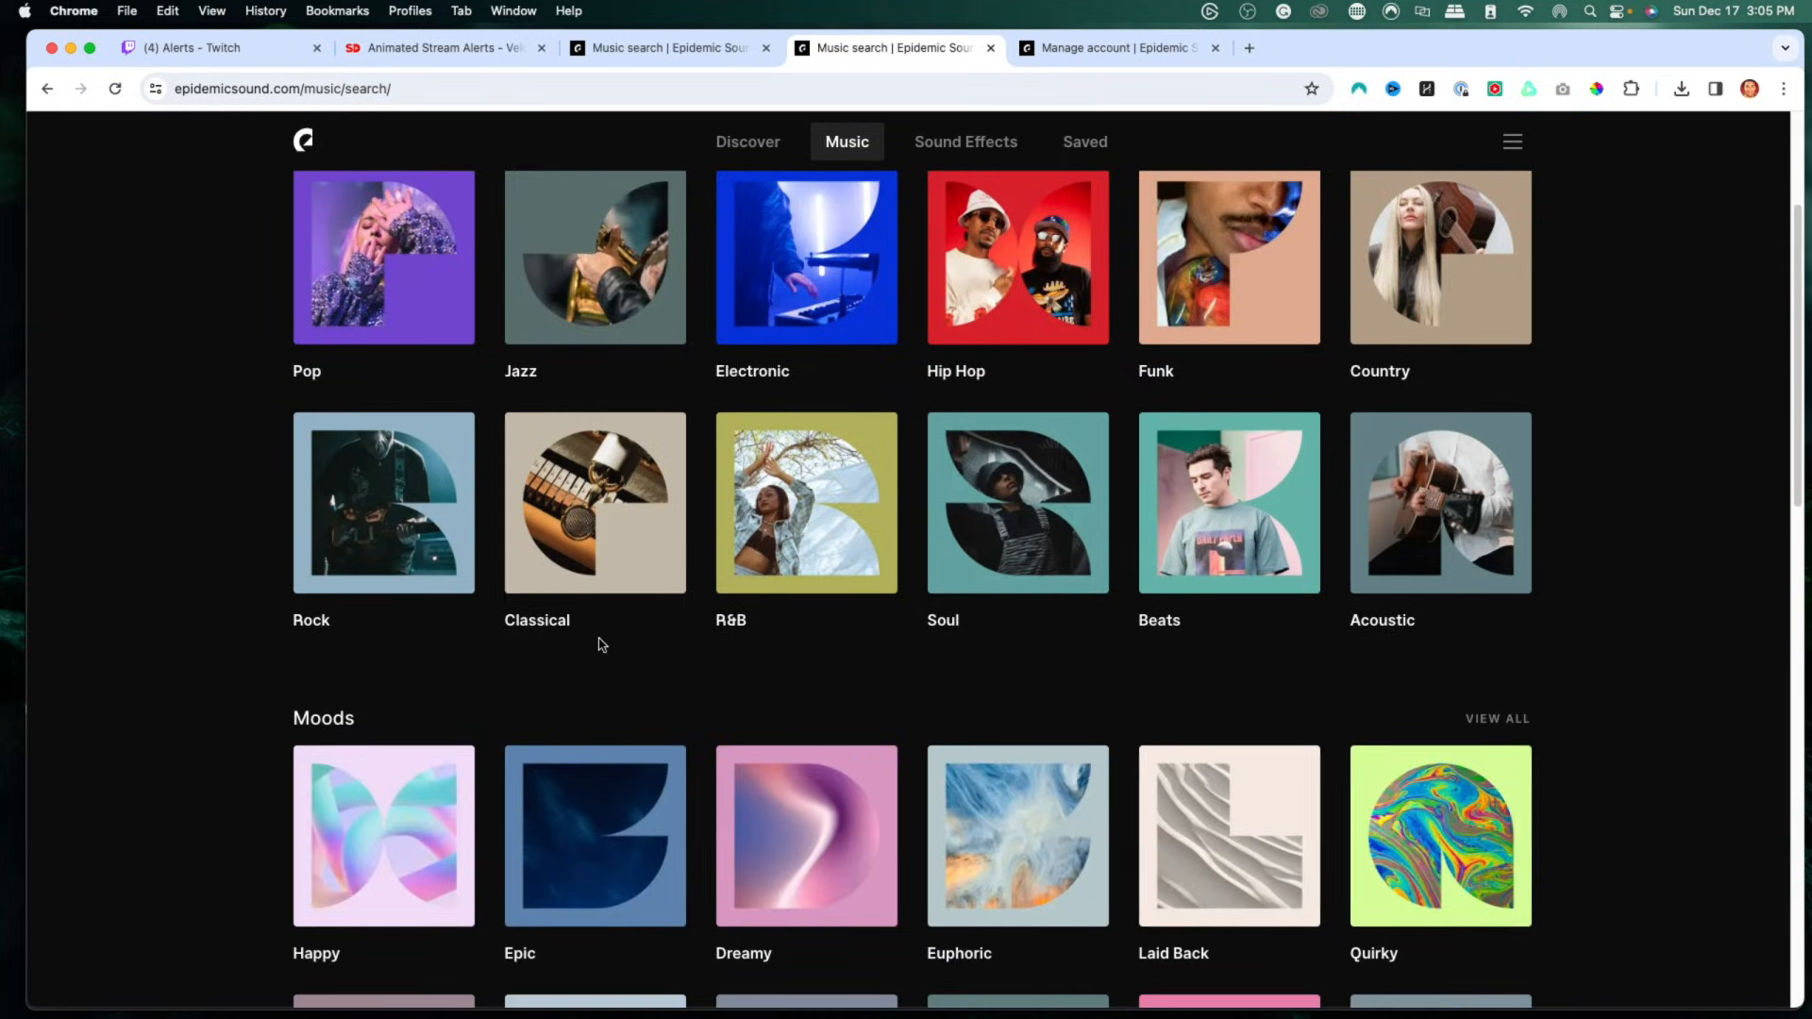
scroll(598, 639, "down", 4)
left_click(1114, 52)
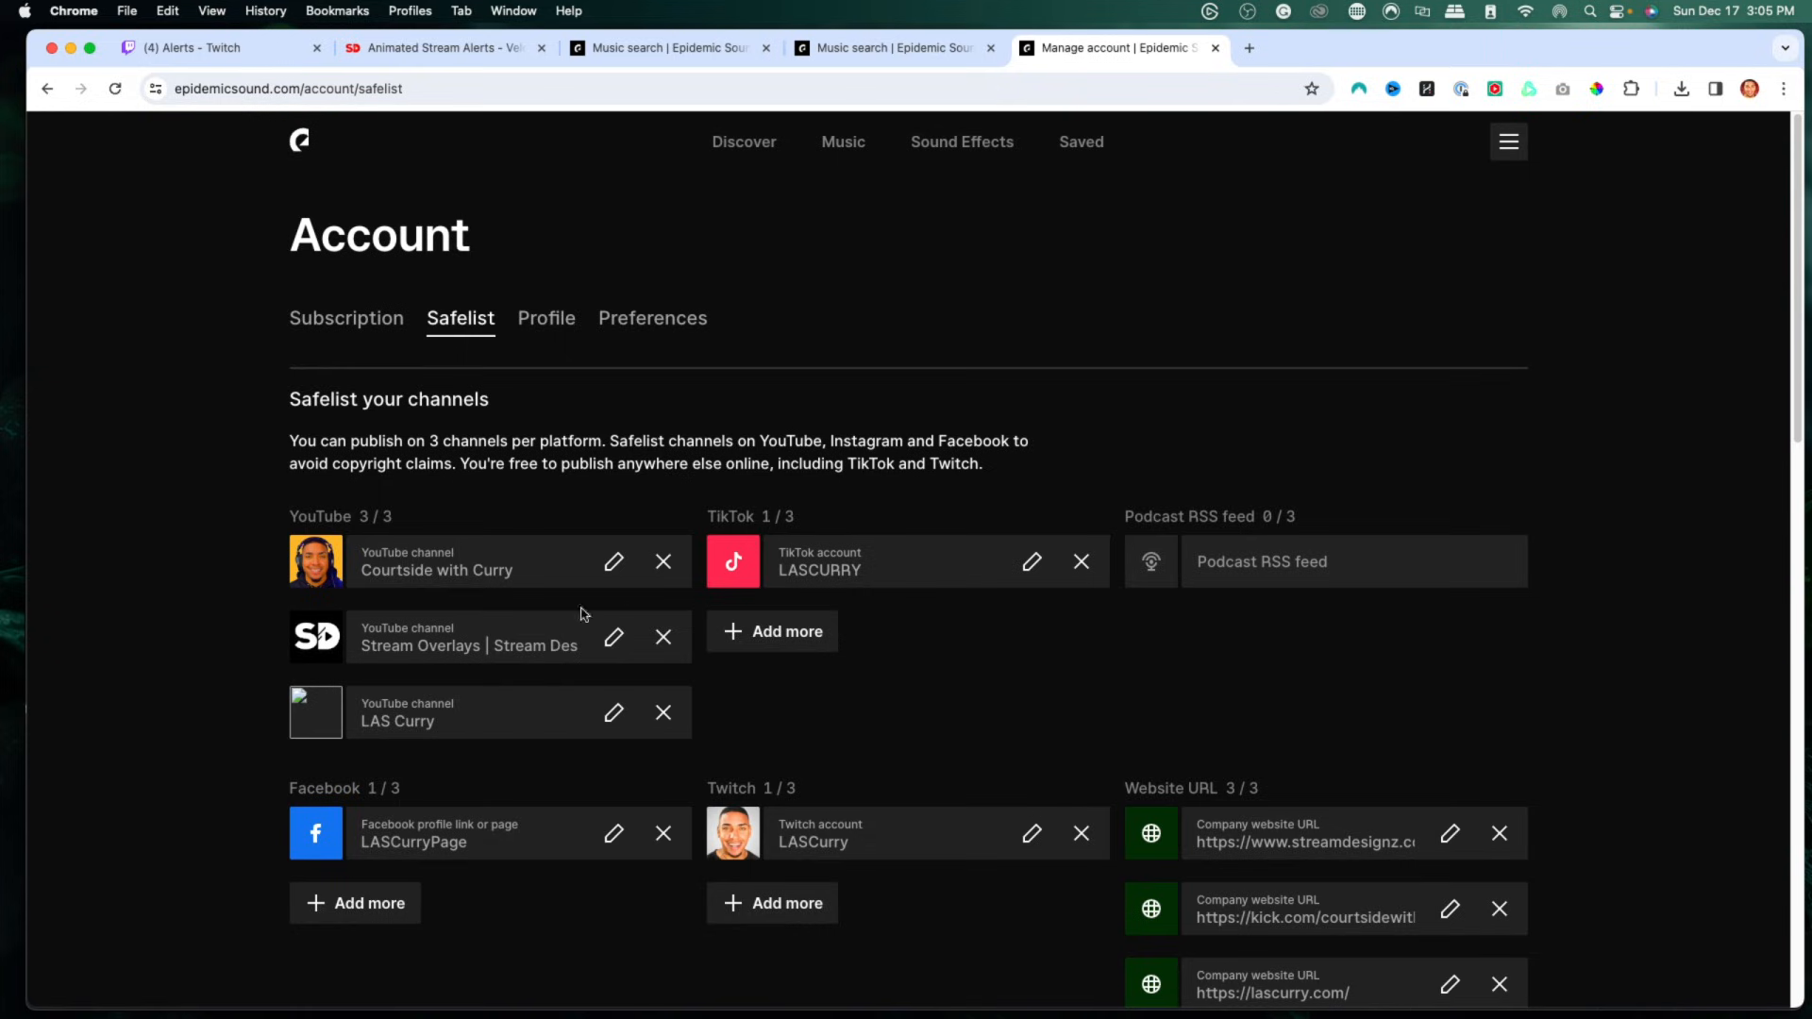
scroll(359, 628, "down", 4)
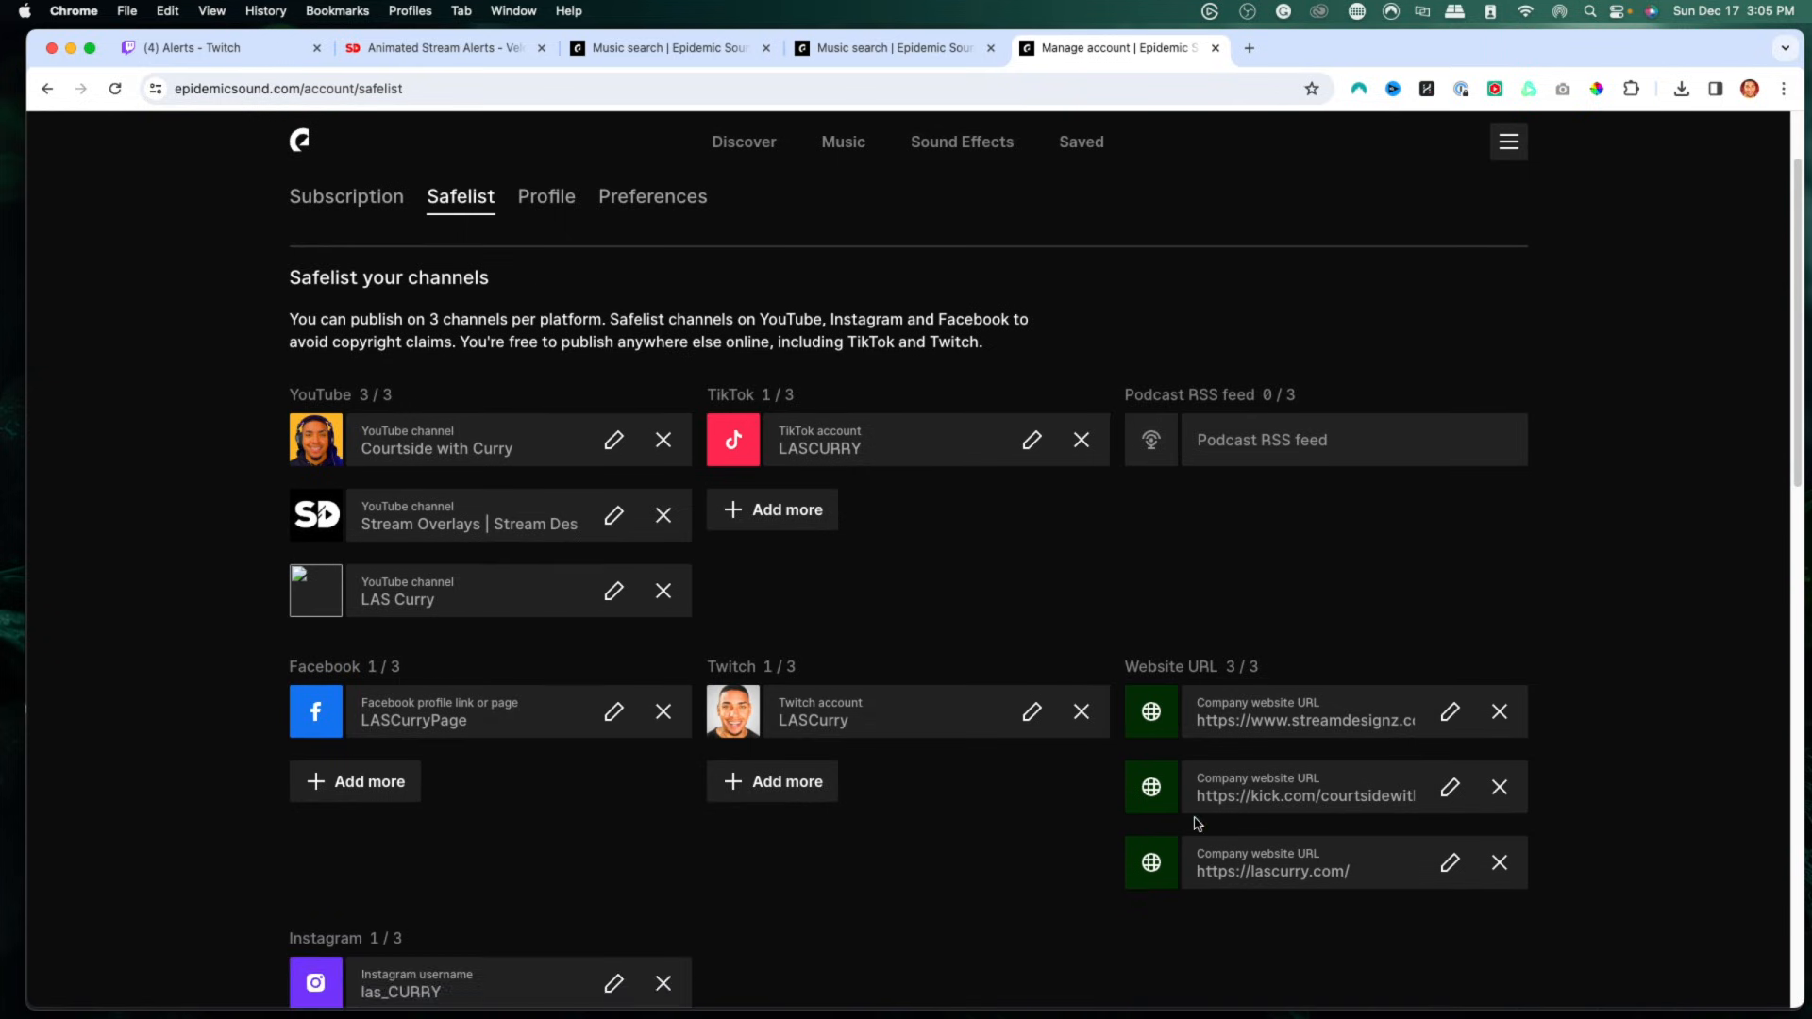
scroll(755, 664, "up", 2)
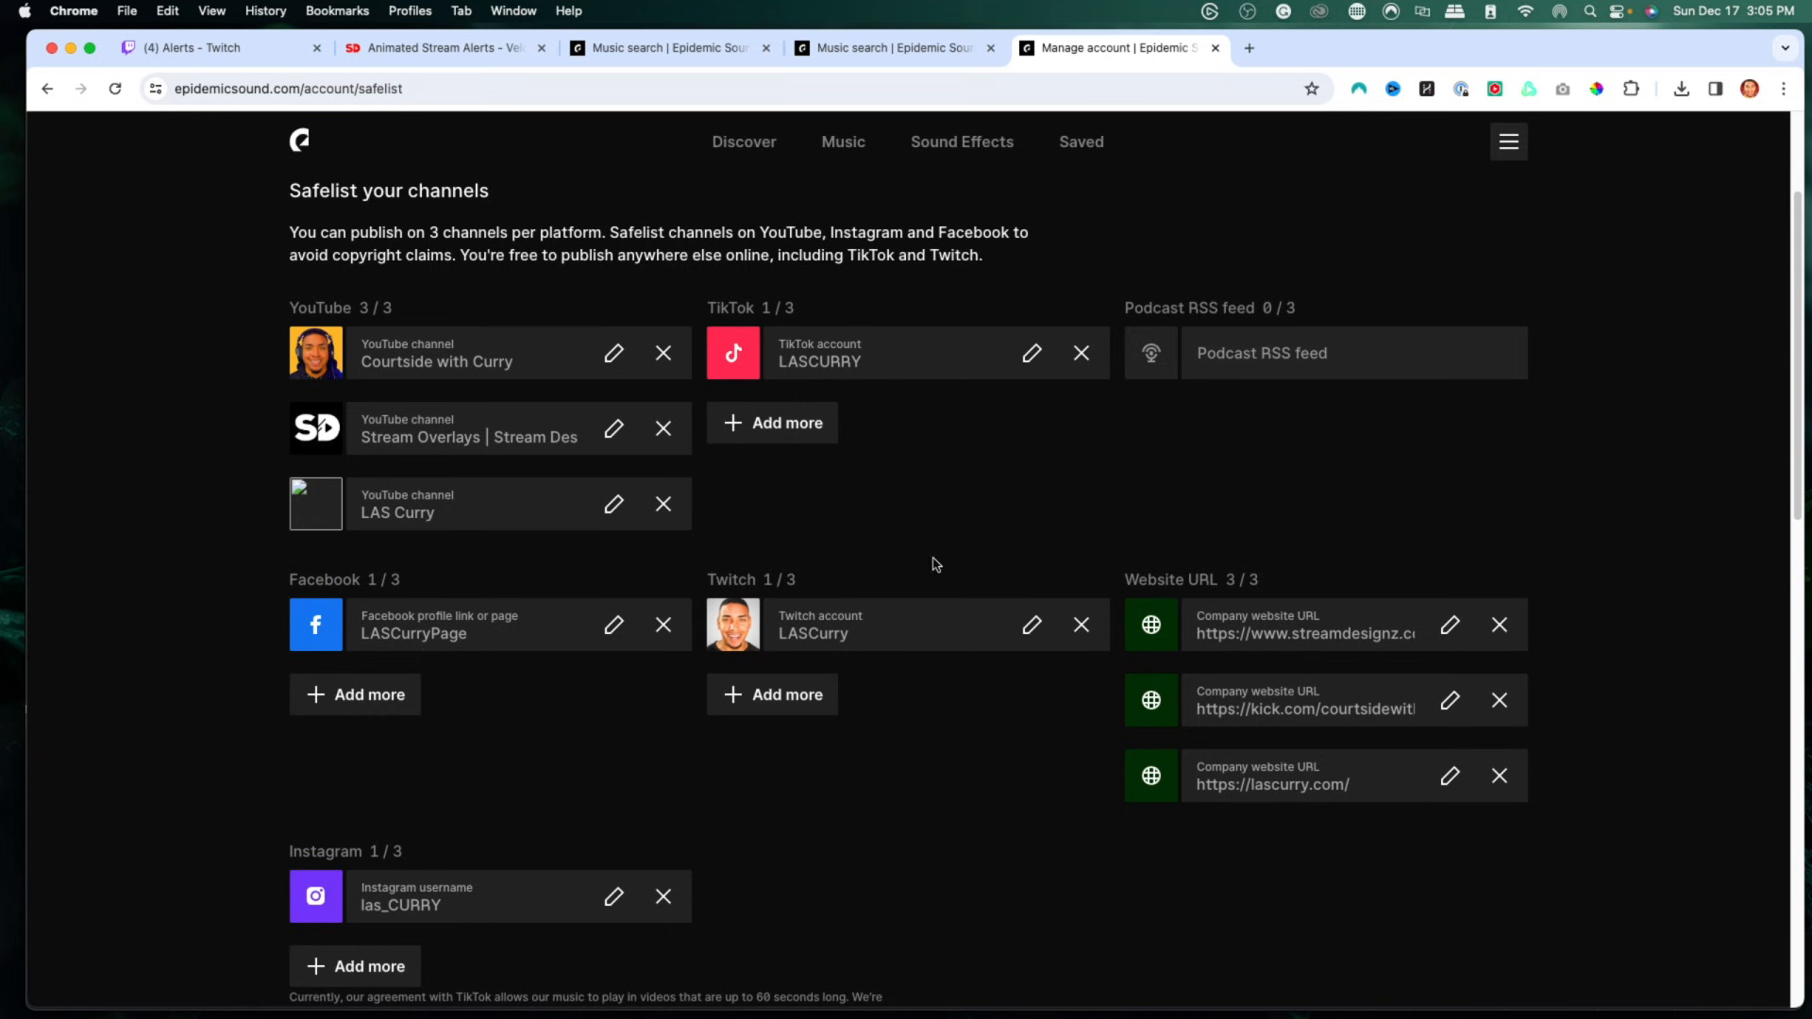
scroll(477, 366, "up", 3)
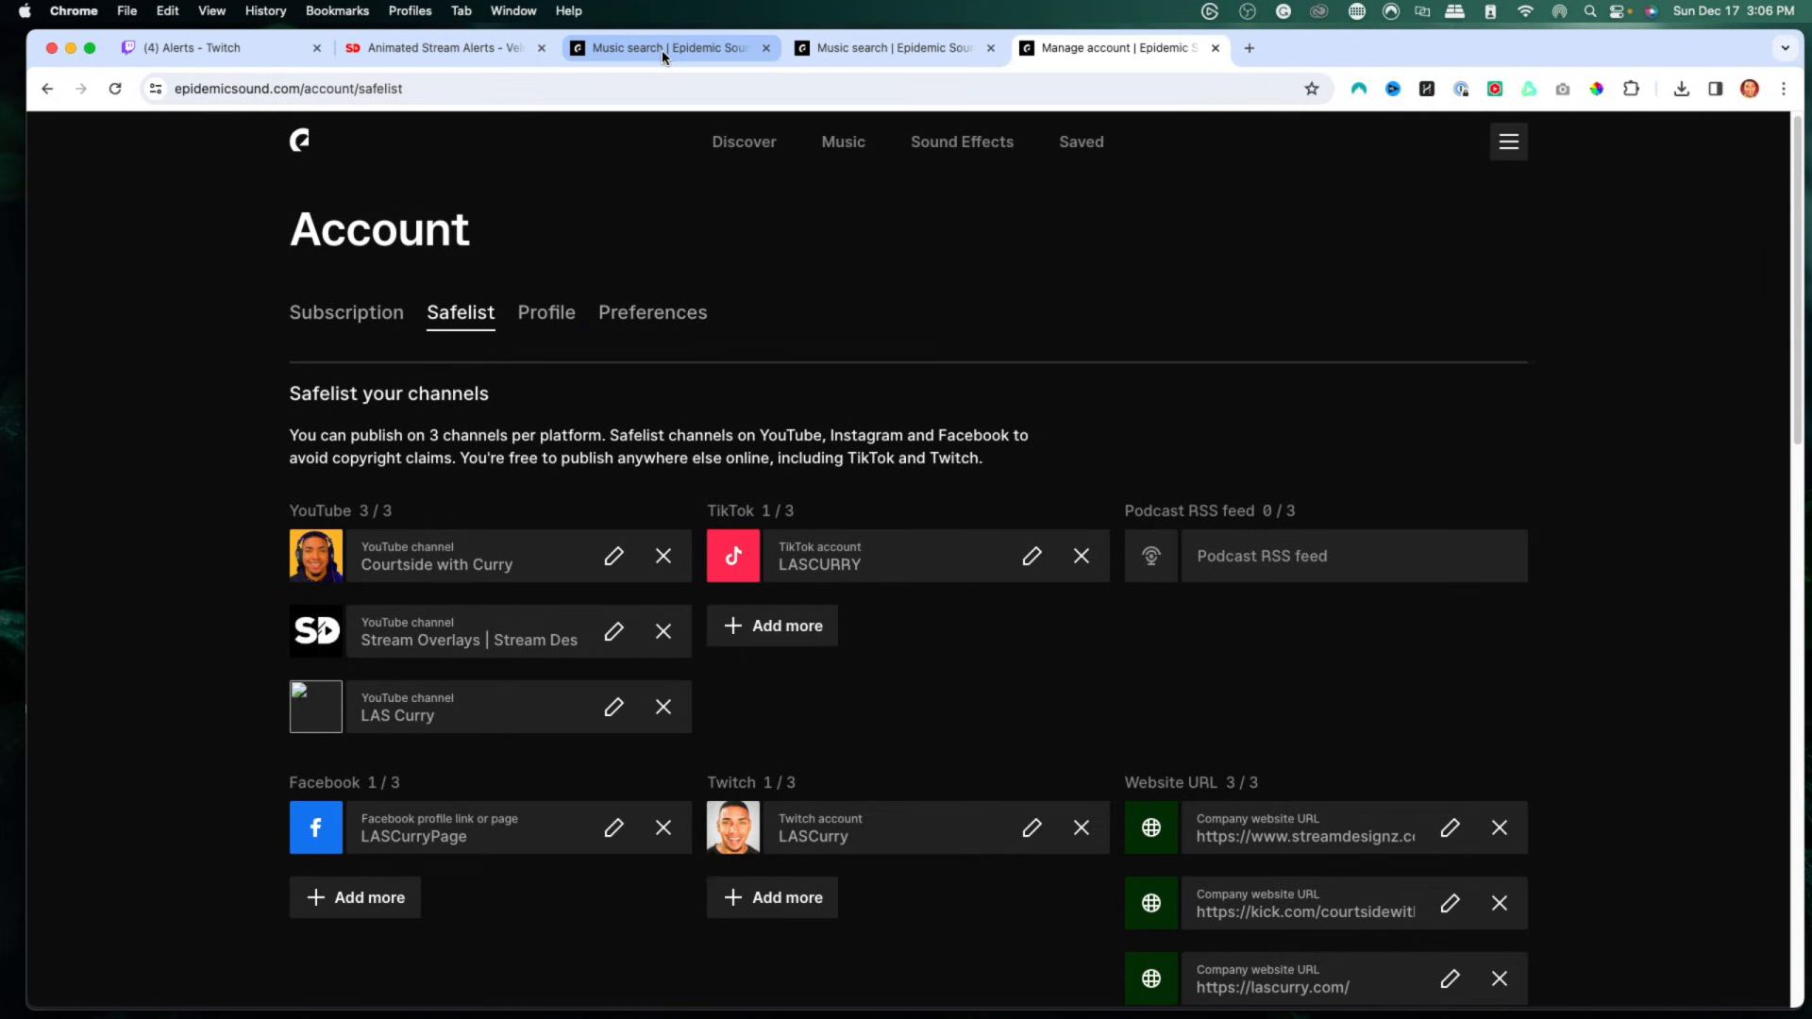
Step: Open the Games category of Epidemic Sound's sound effects, play "Video Game Descend 8" and download it
left_click(660, 49)
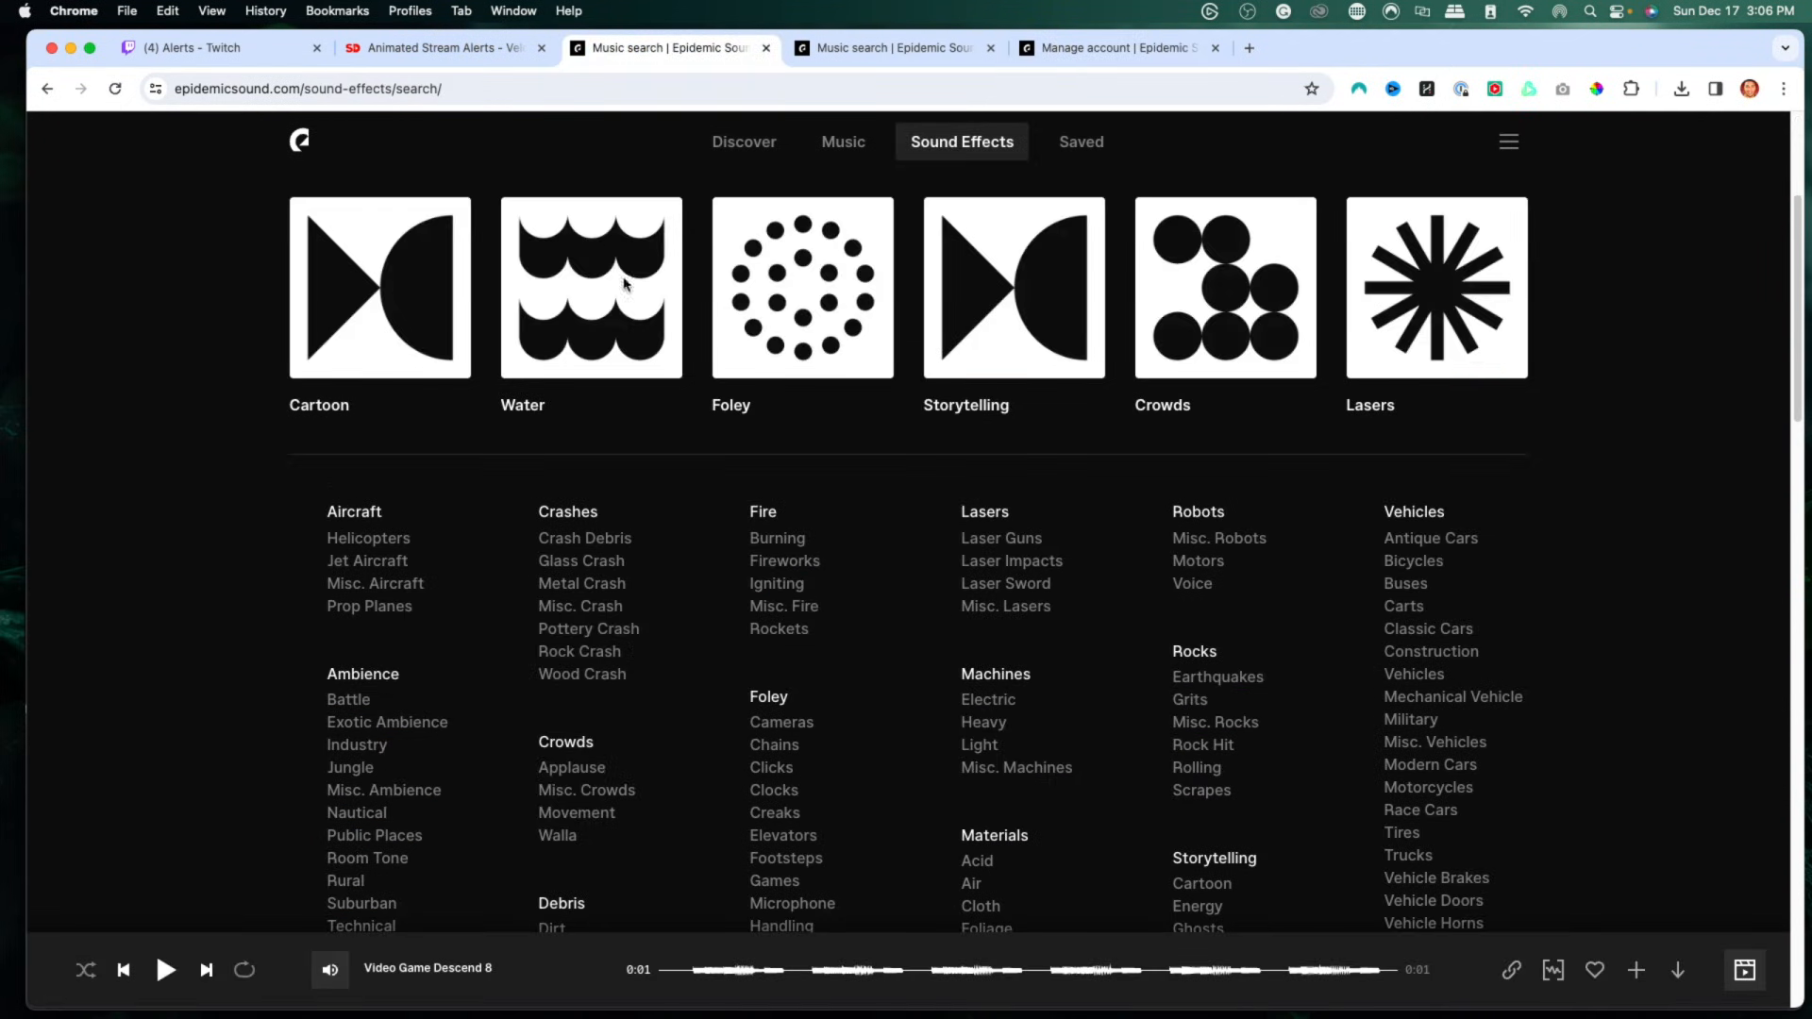
scroll(881, 481, "down", 2)
scroll(882, 474, "down", 1)
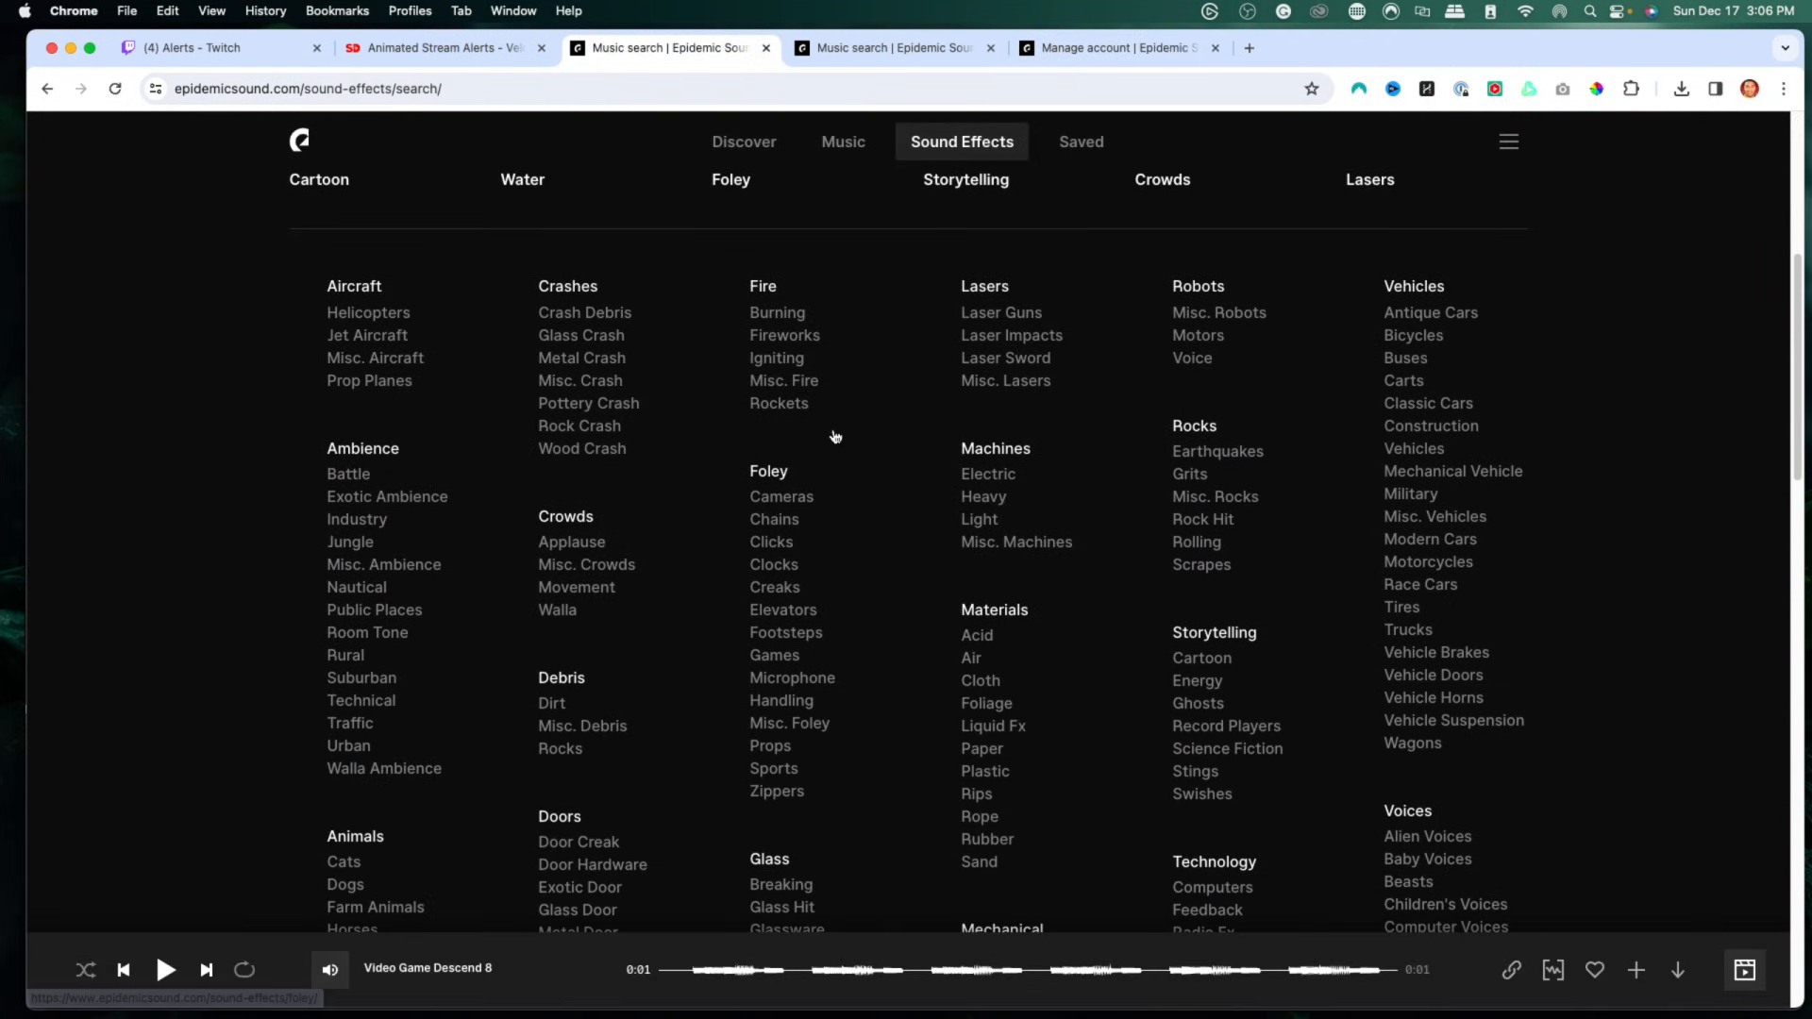
left_click(765, 661)
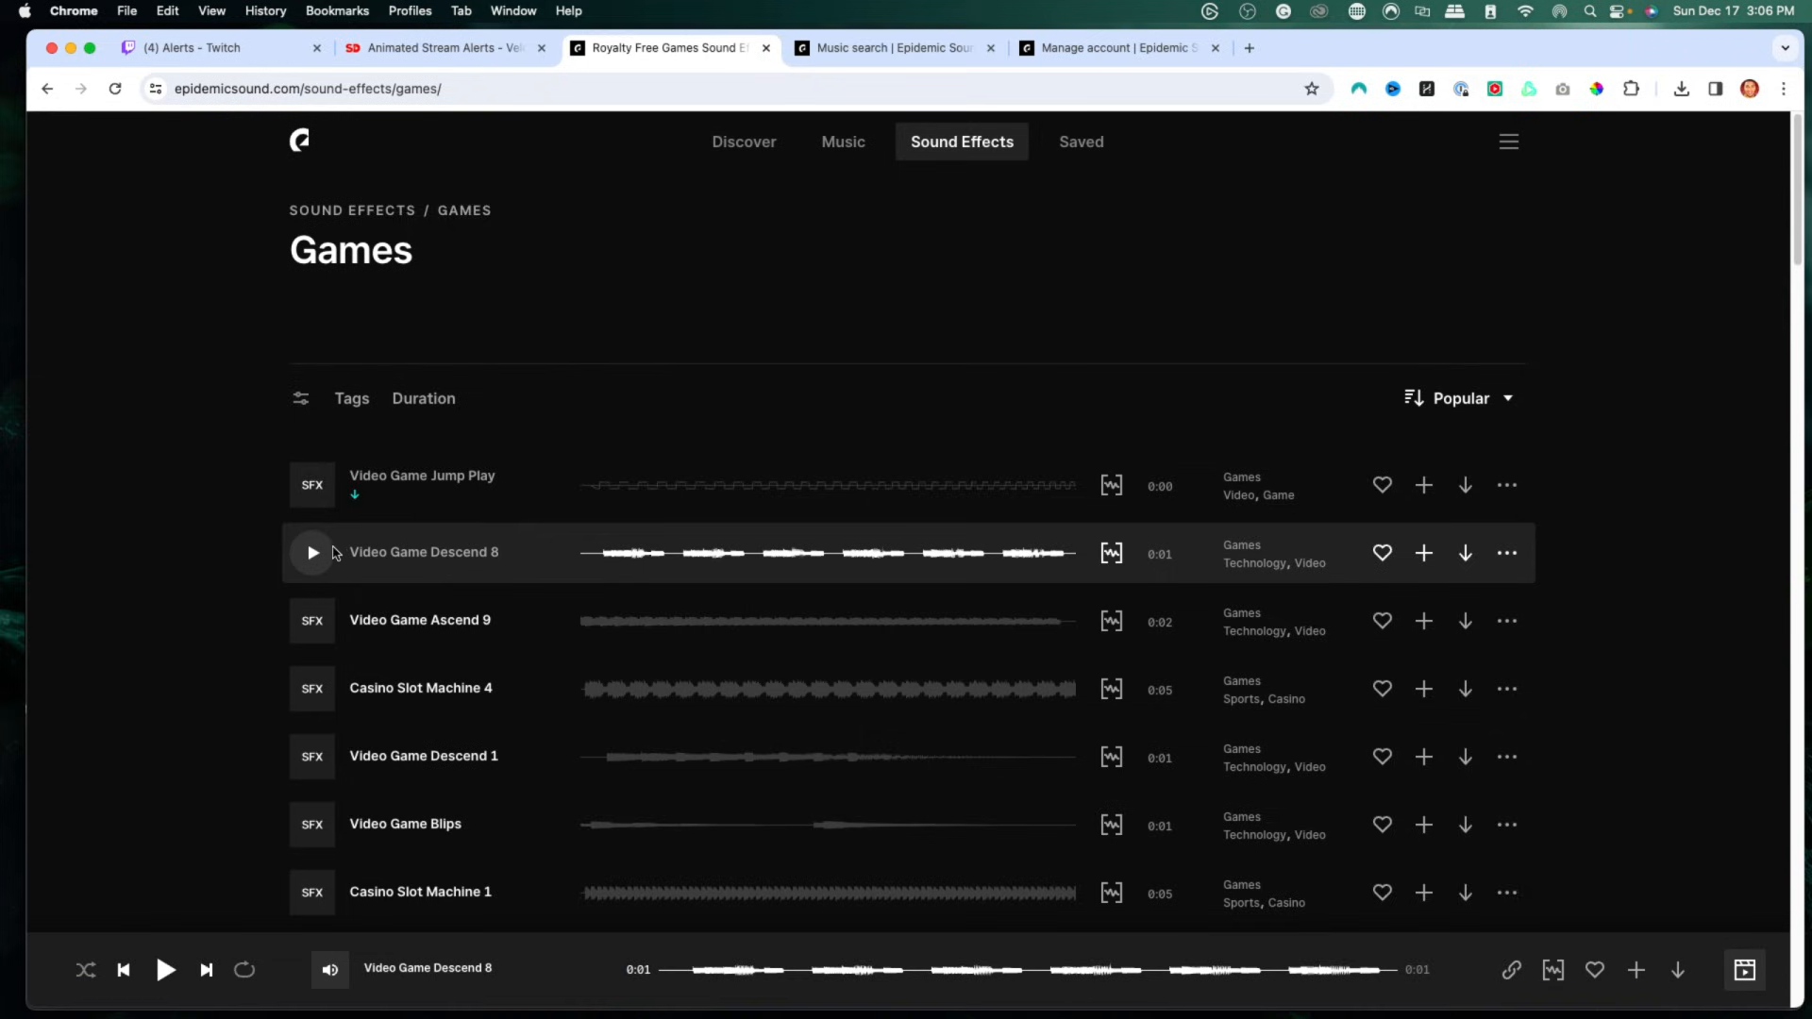
left_click(321, 553)
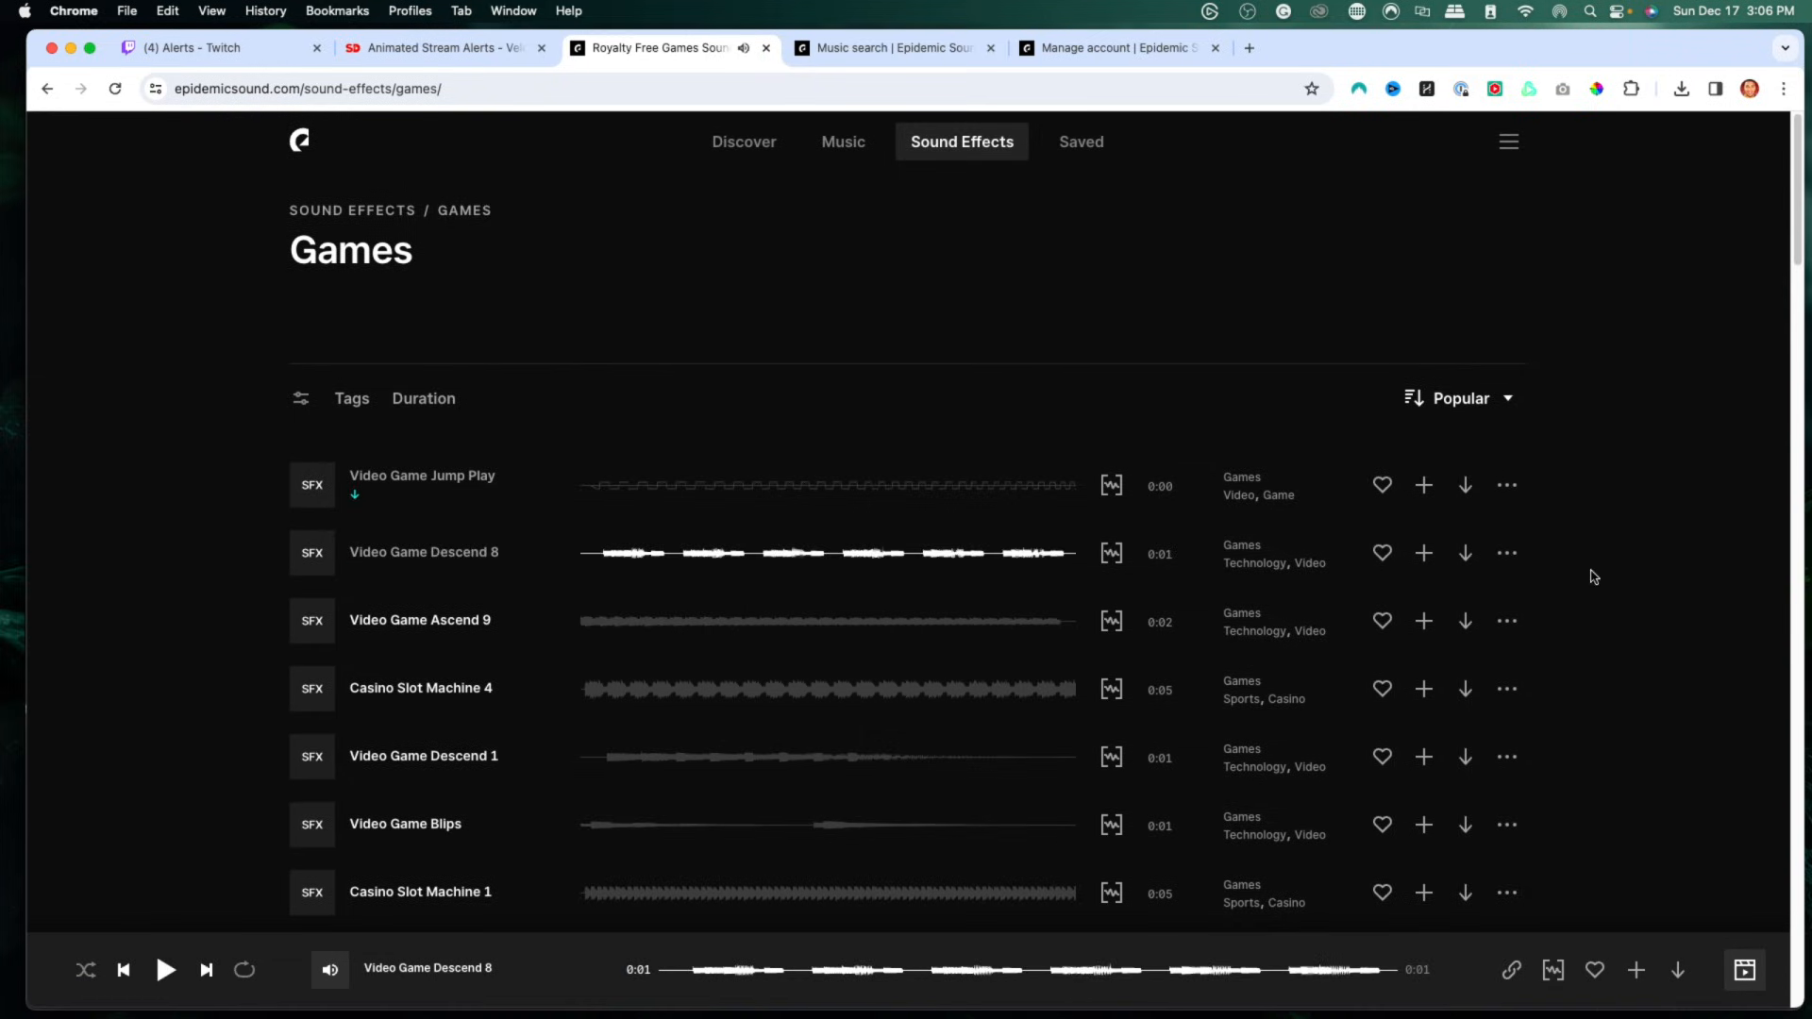
left_click(1468, 554)
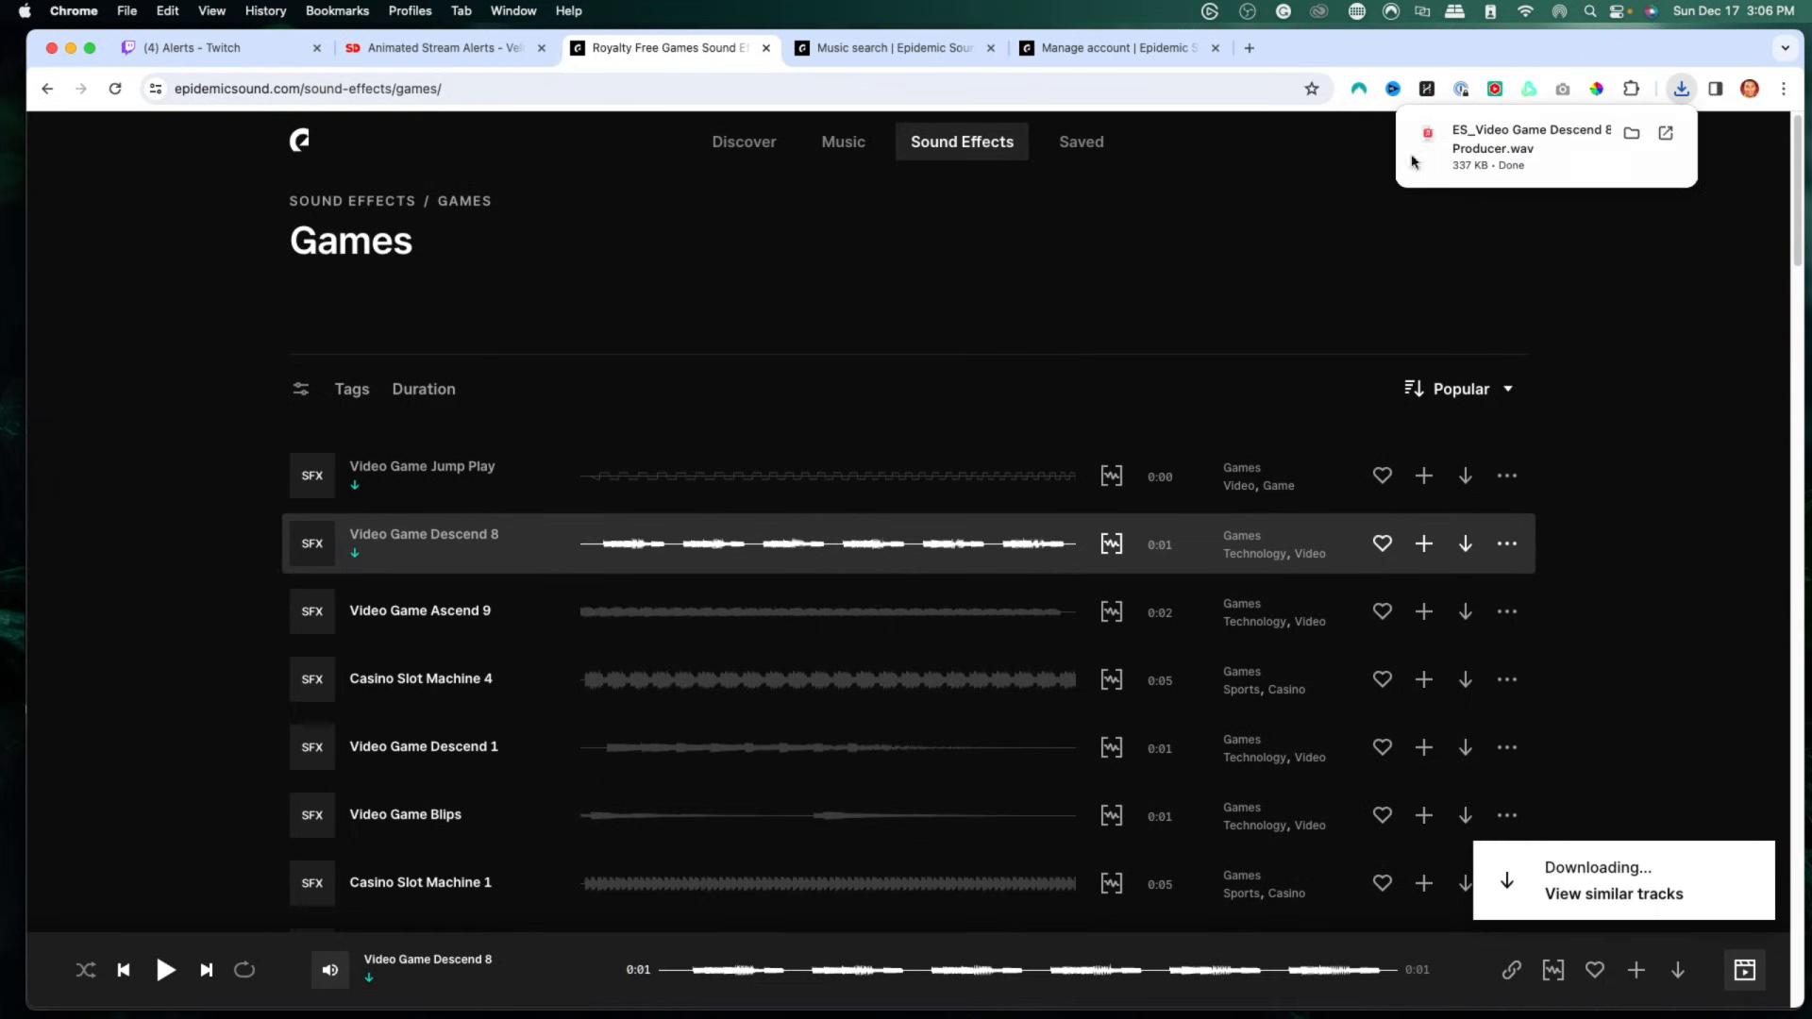
Step: Return to the Twitch alerts editor and upload the "ES_Video Game Descend 8" WAV file from Downloads as the alert sound
left_click(240, 49)
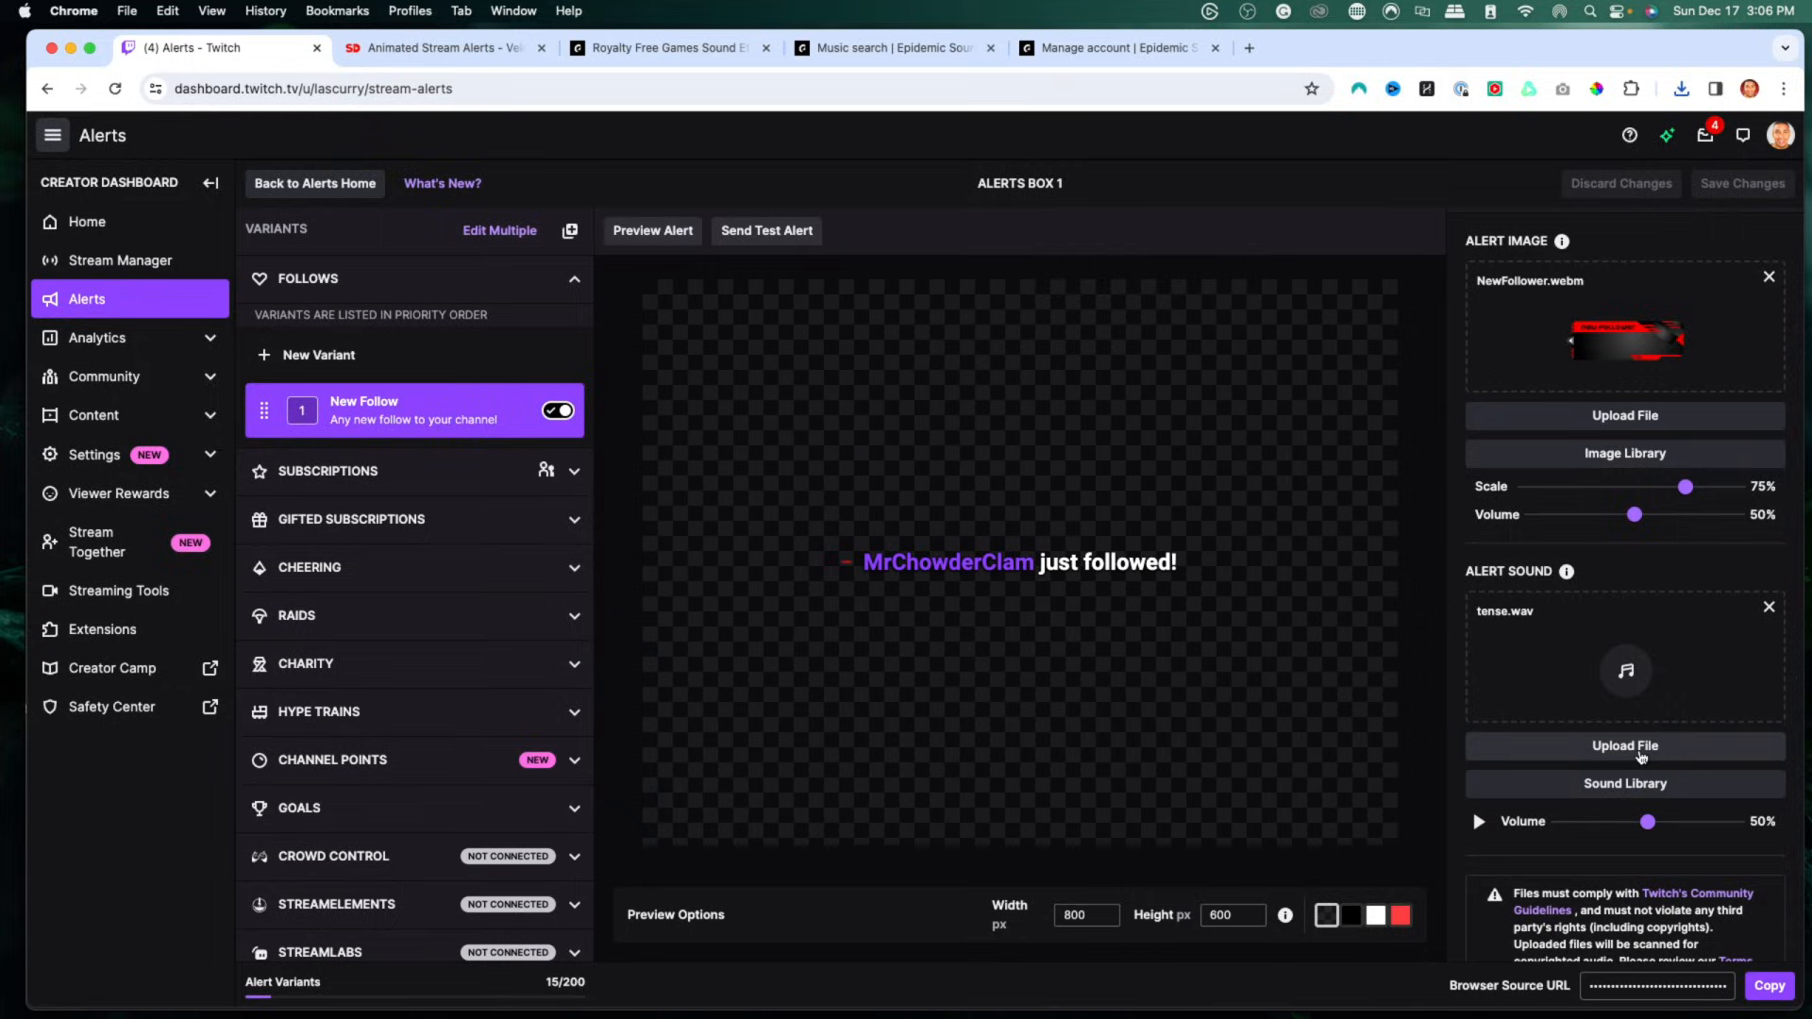
left_click(1640, 750)
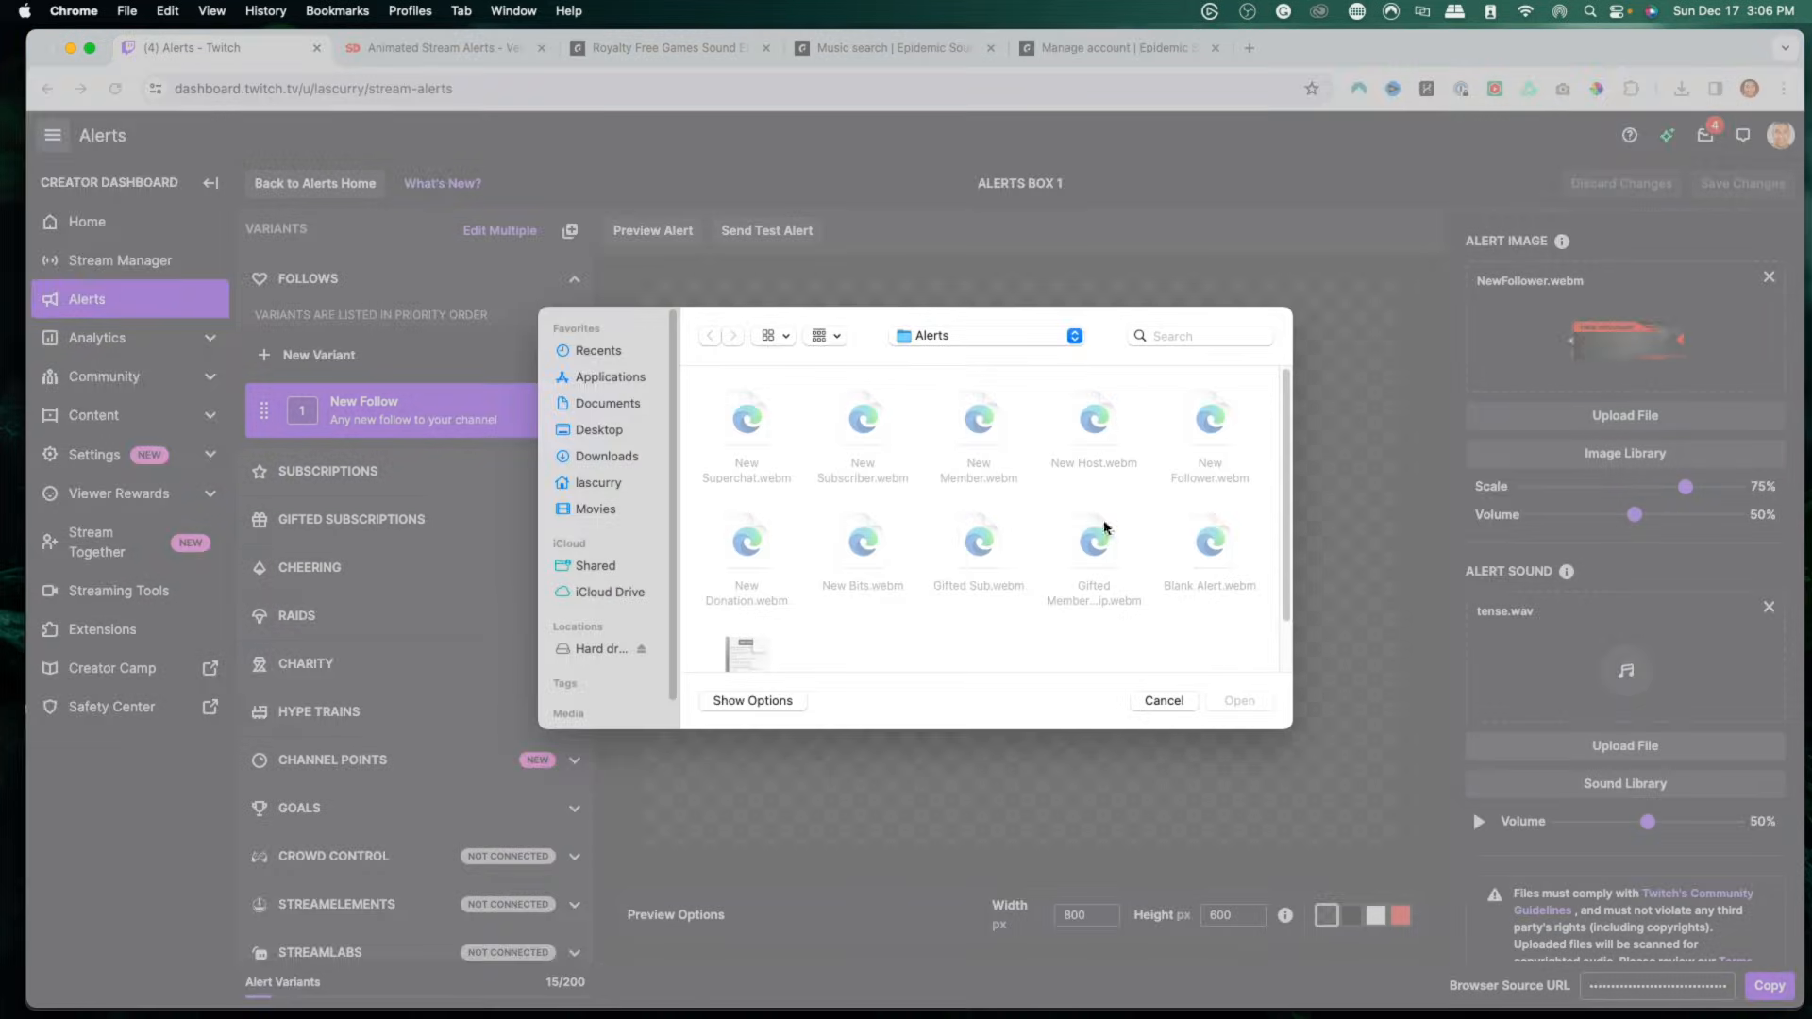
left_click(602, 649)
double_click(746, 420)
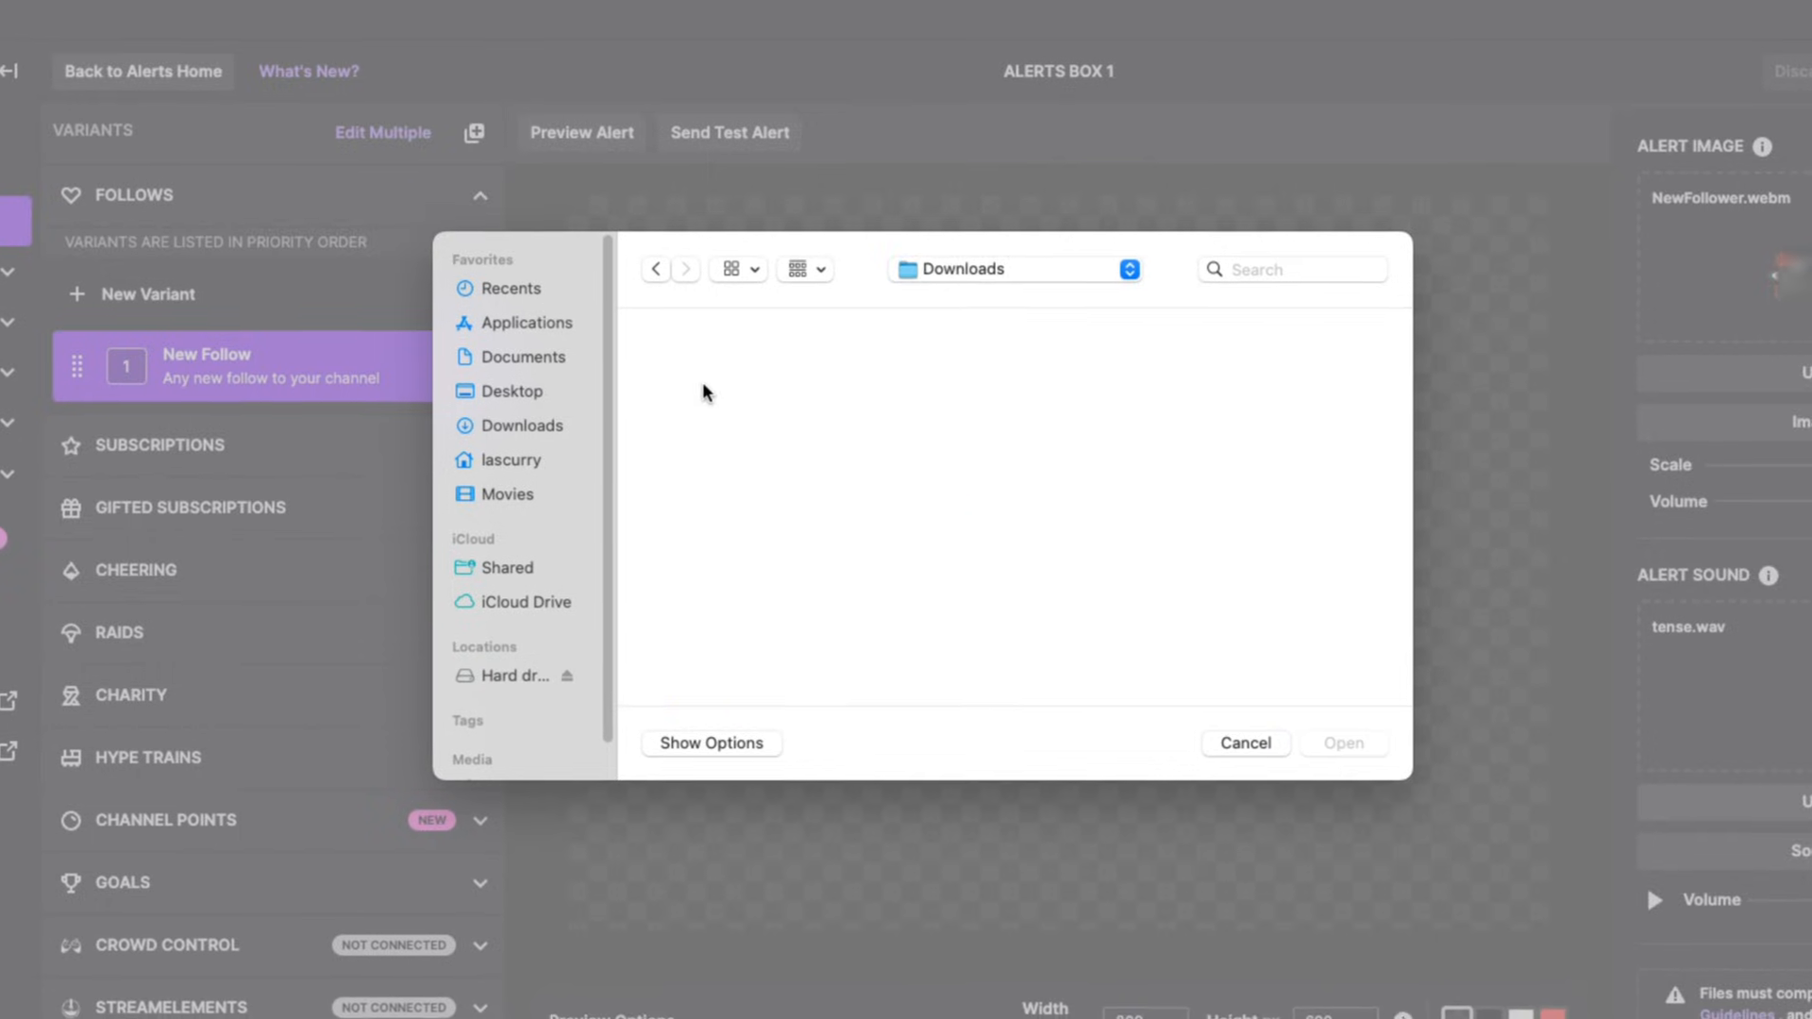
left_click(704, 387)
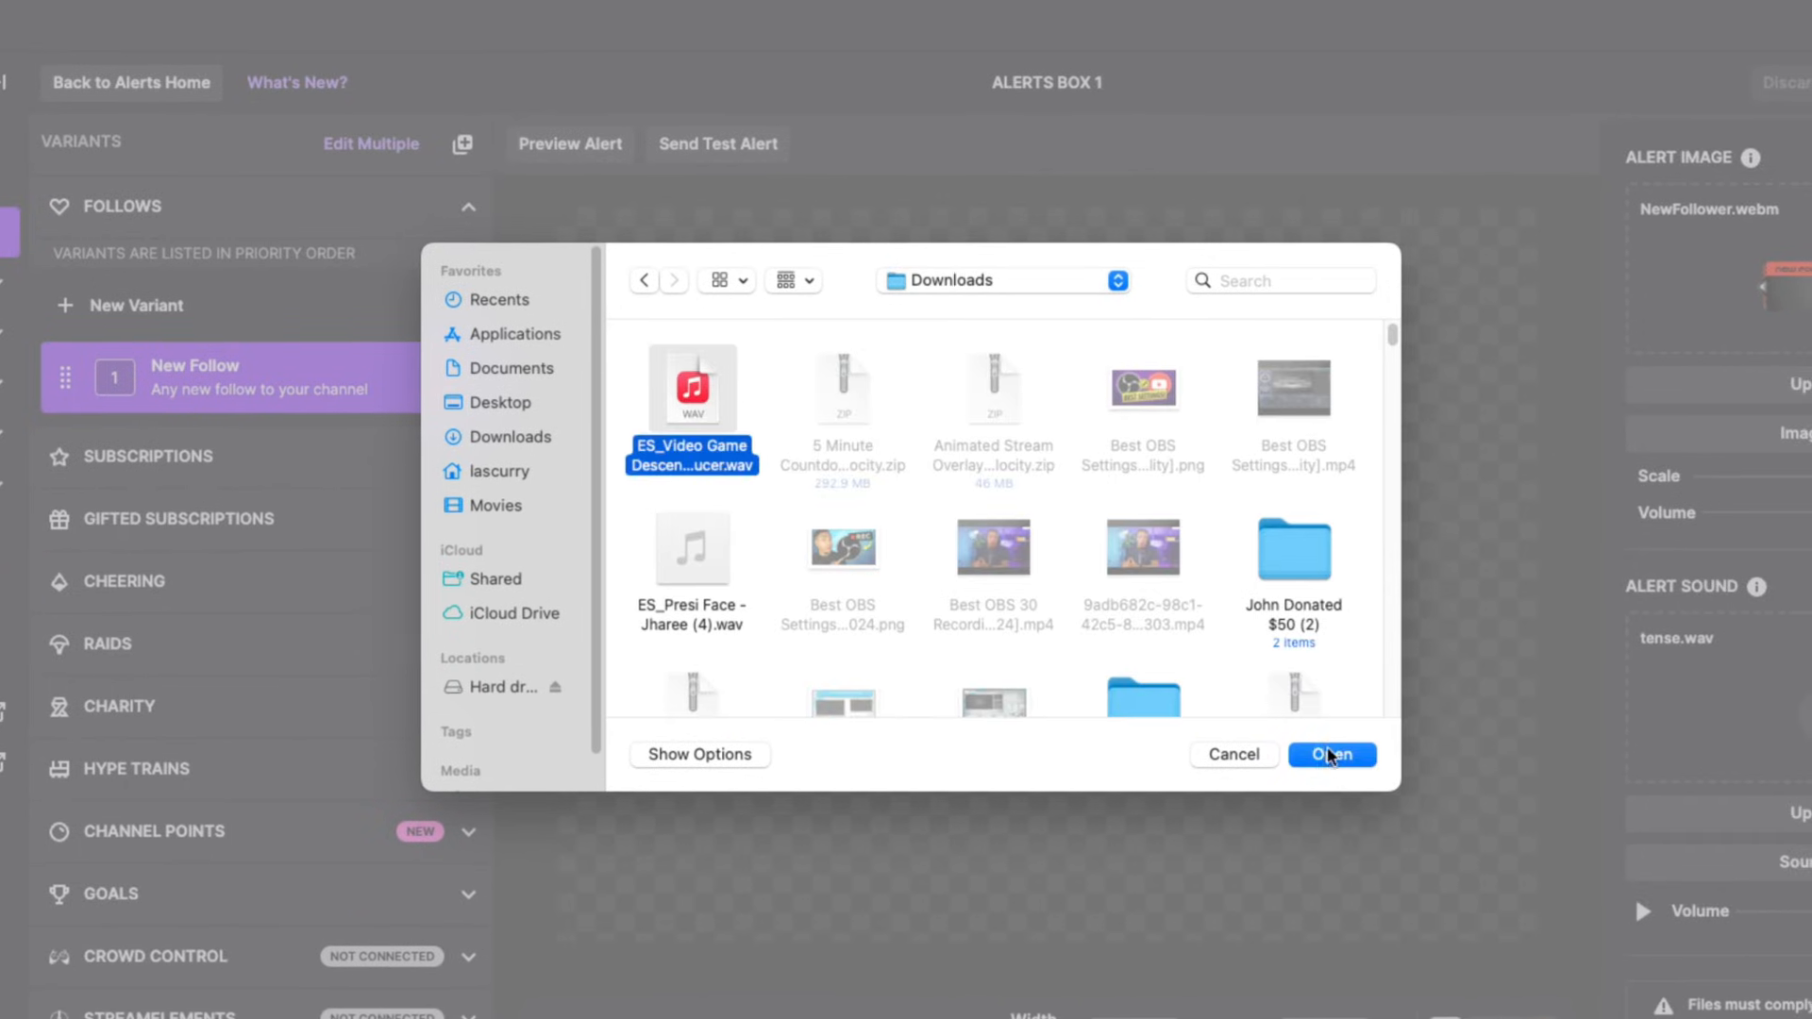
left_click(1350, 755)
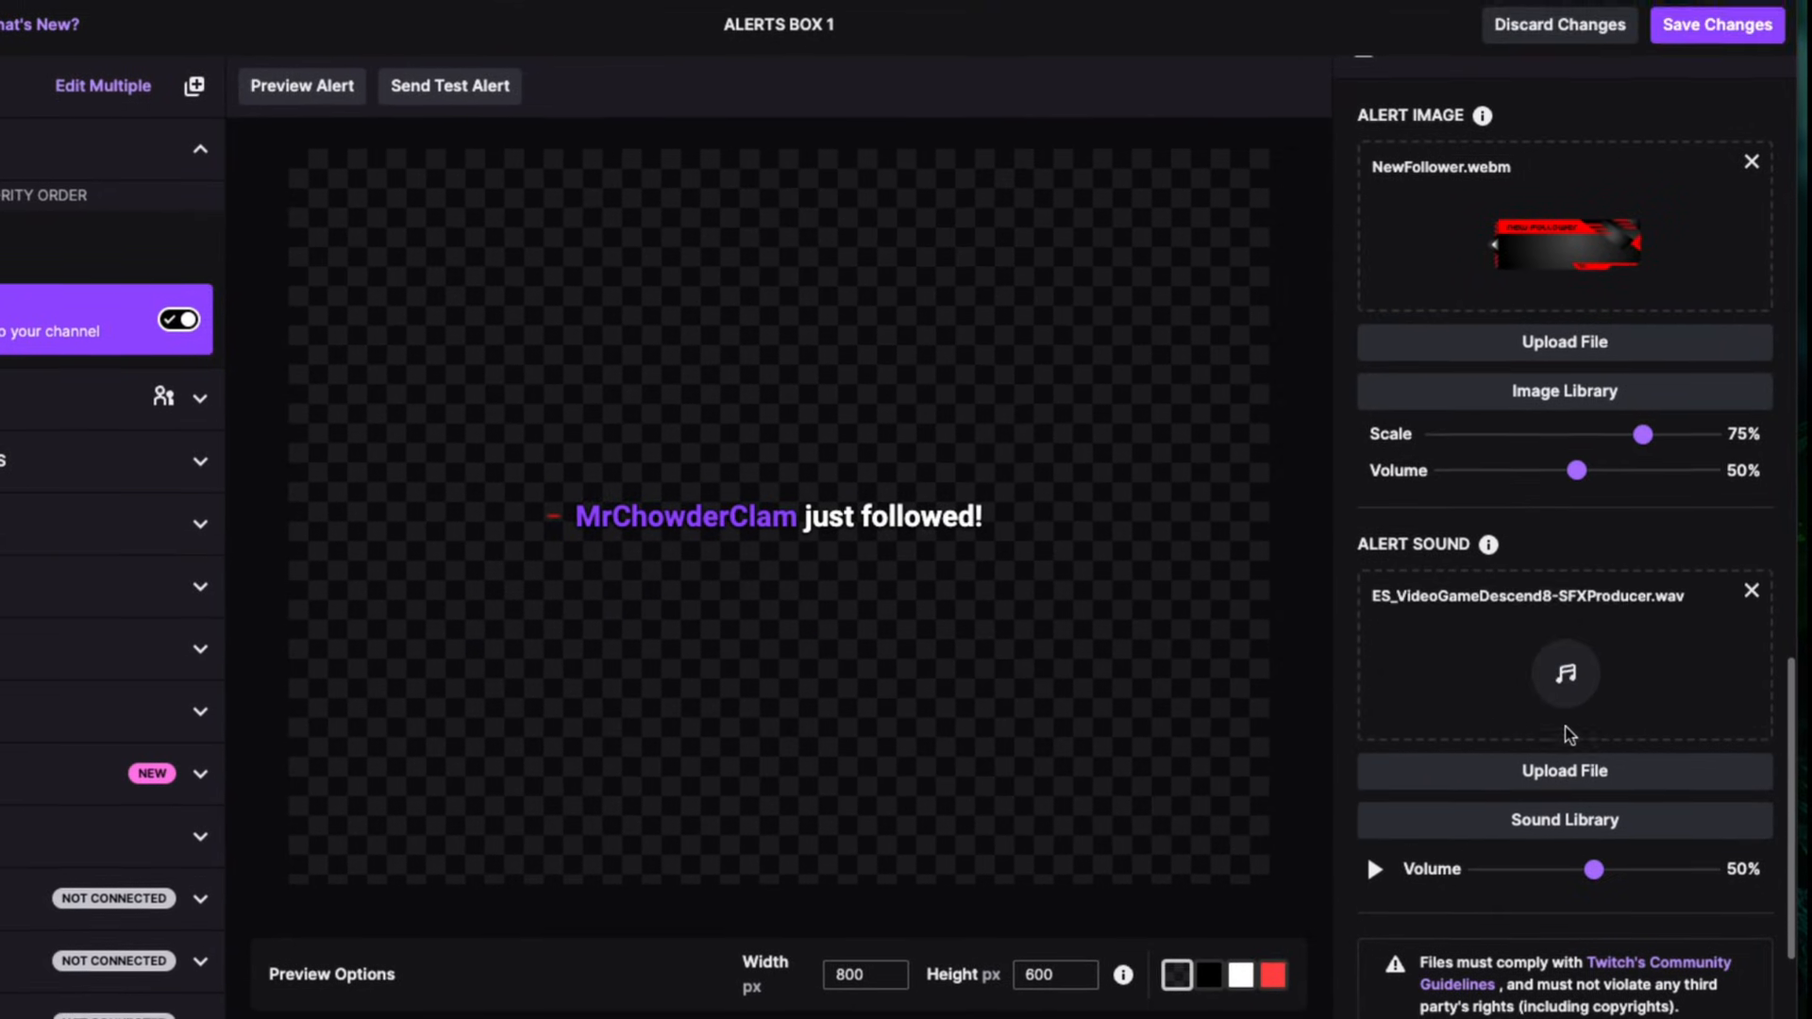
Step: Set the follow alert sound's volume to 31% and save the changes
scroll(1563, 737, "down", 1)
left_click_drag(1594, 831, 1551, 805)
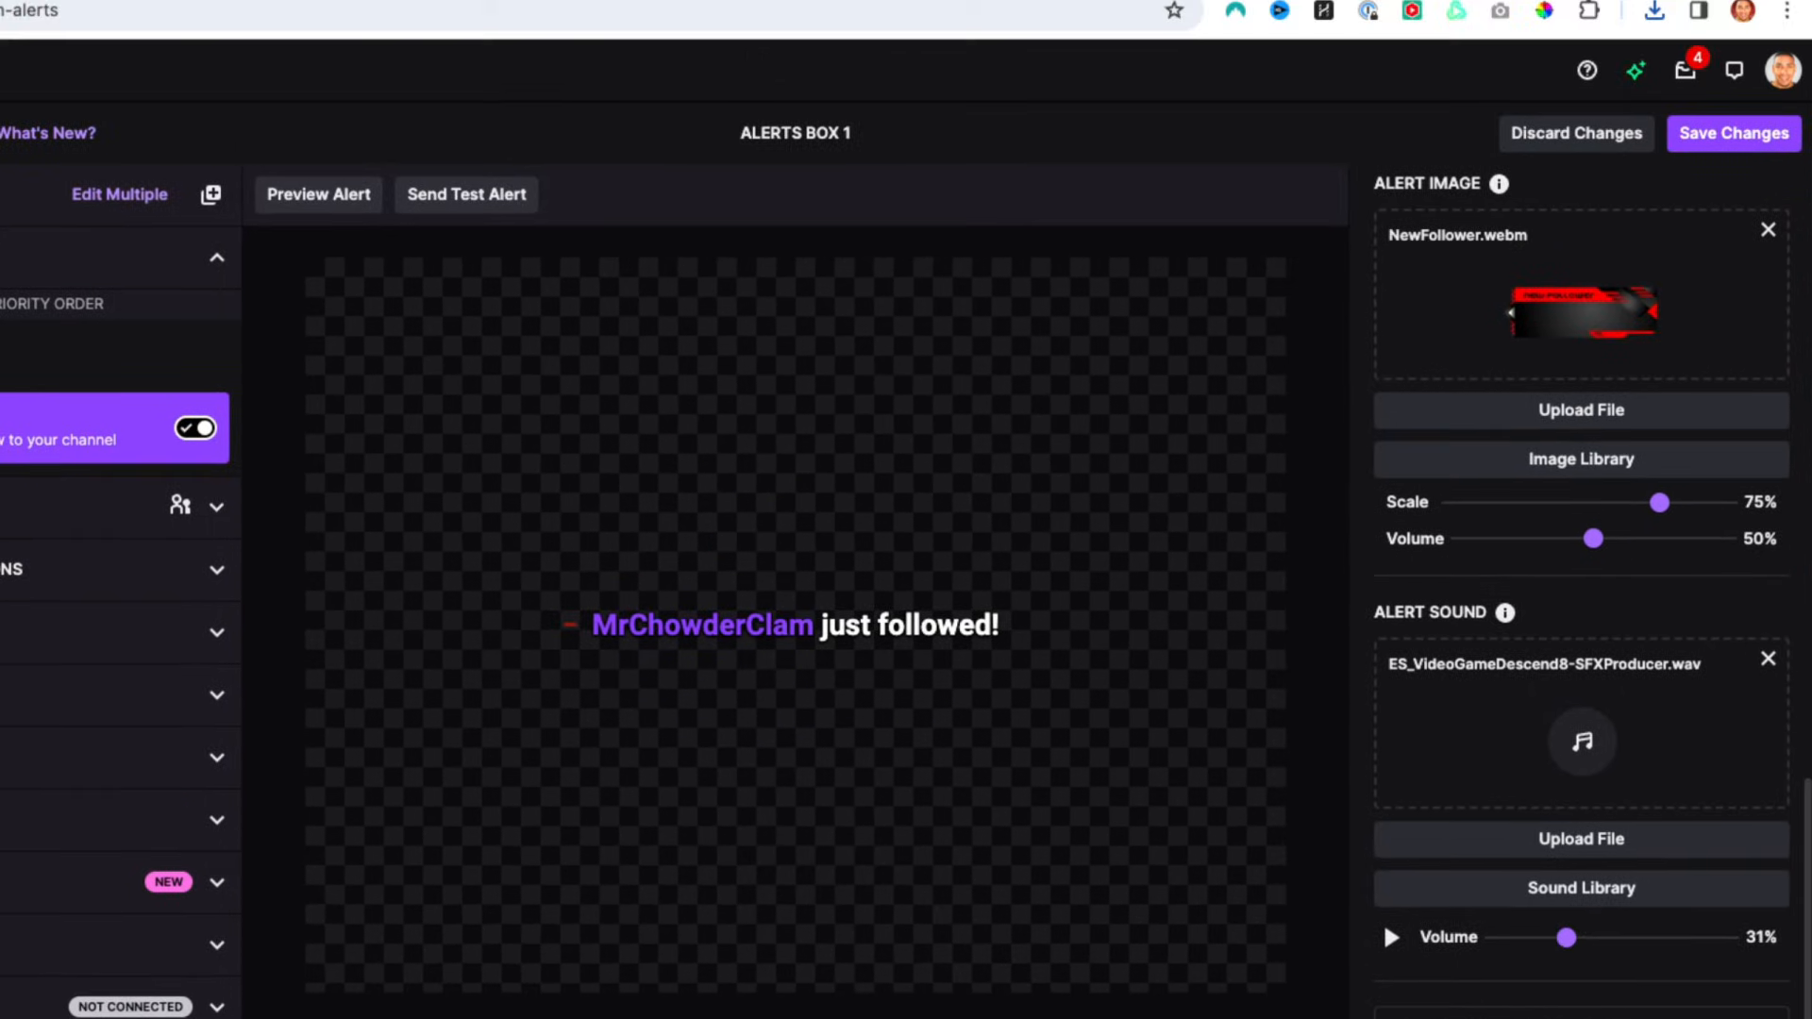
left_click(1737, 133)
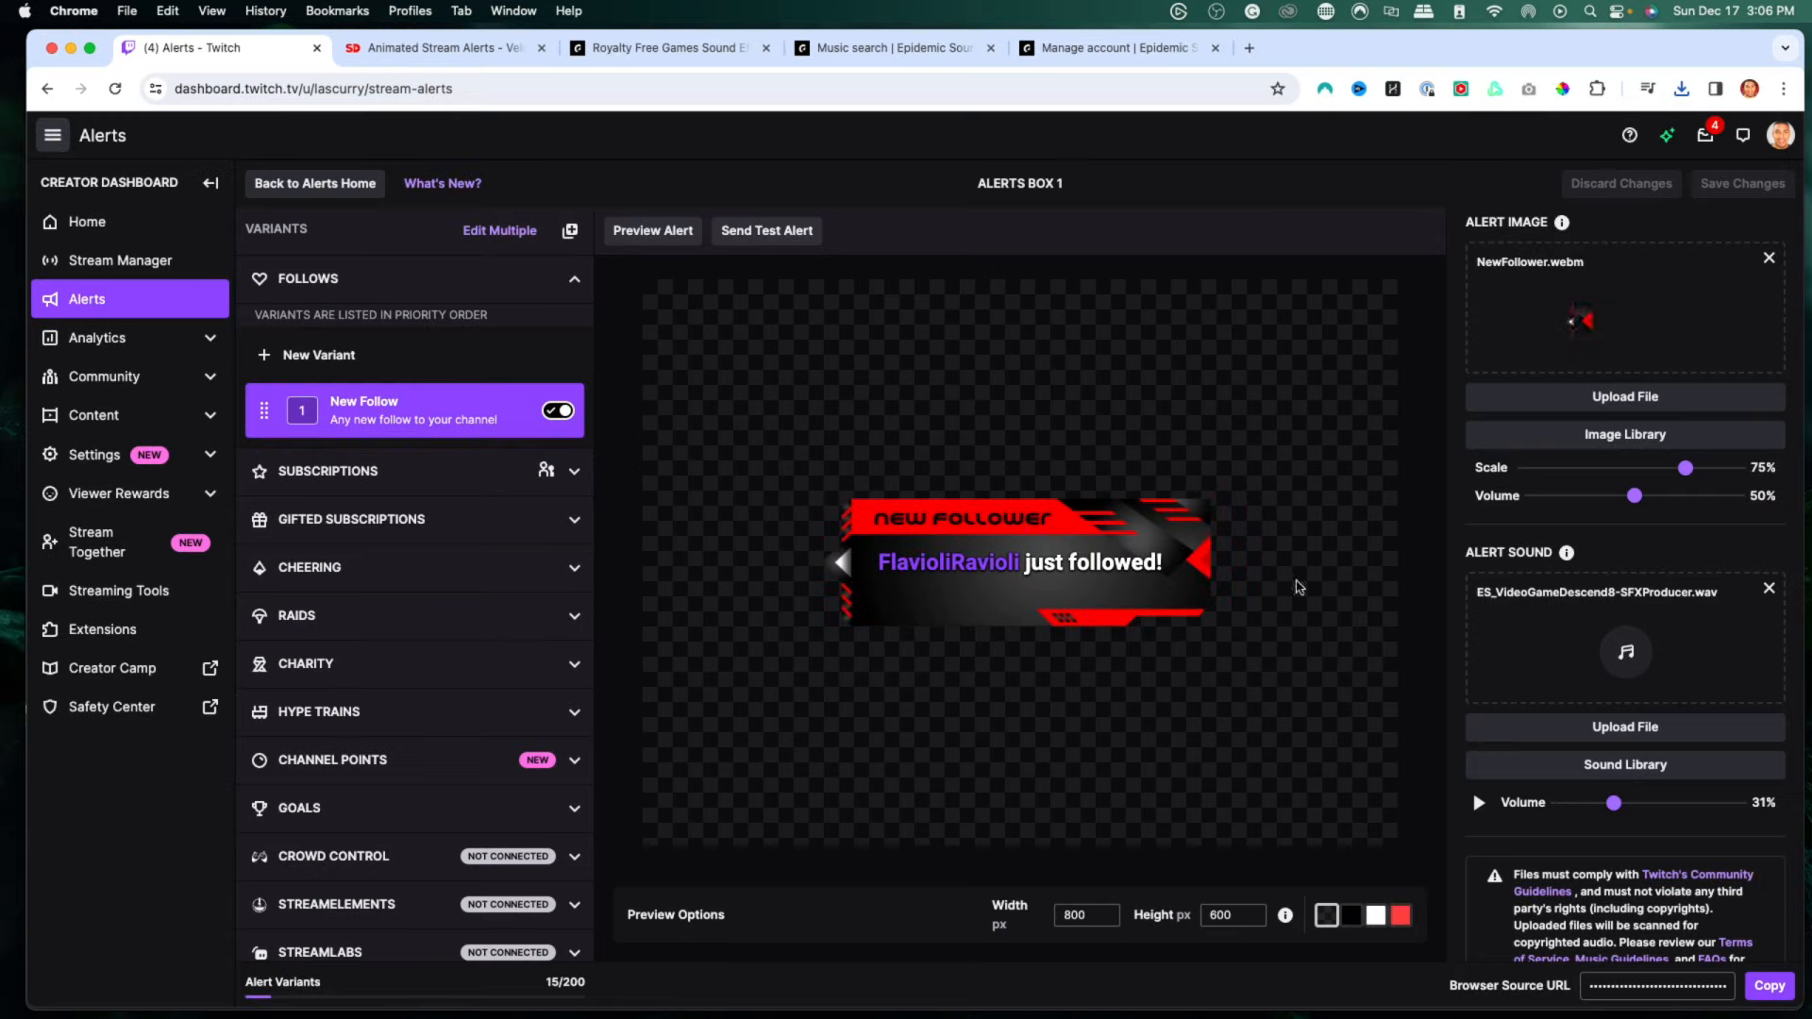
scroll(1562, 614, "down", 3)
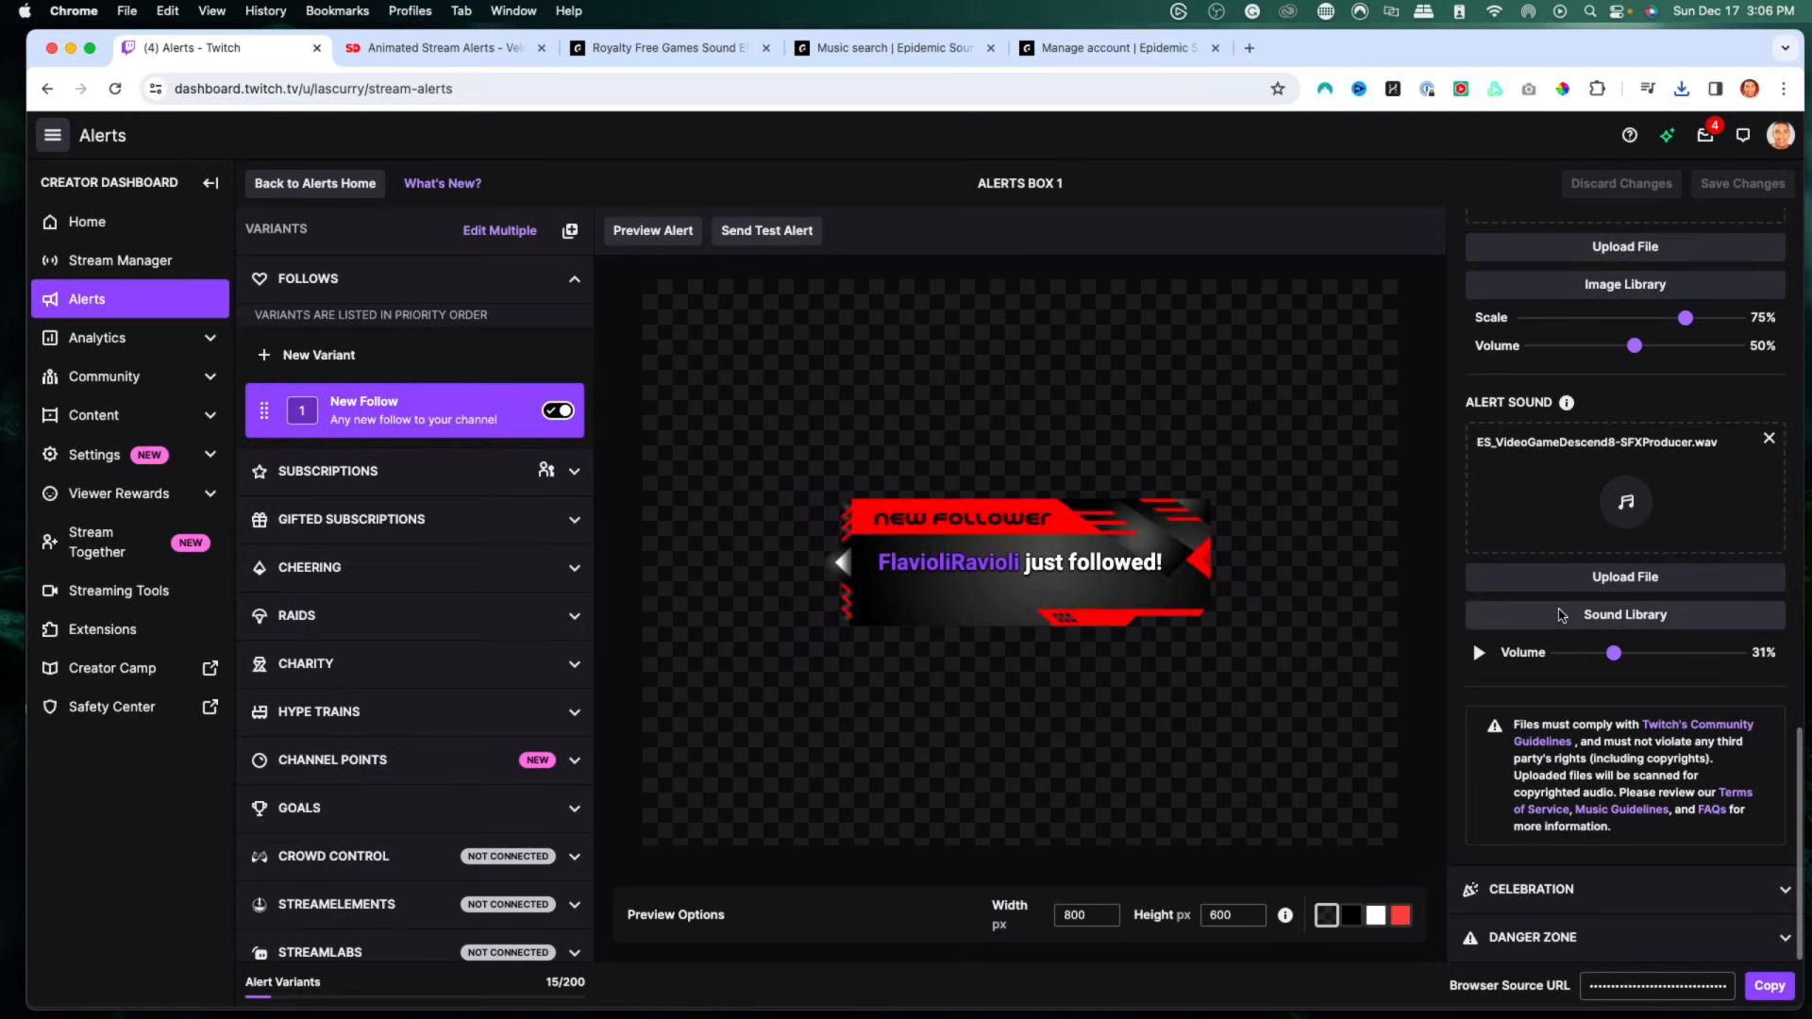
Step: Expand the Subscriptions alerts and open the Prime Subscription variant for editing
scroll(1627, 378, "up", 10)
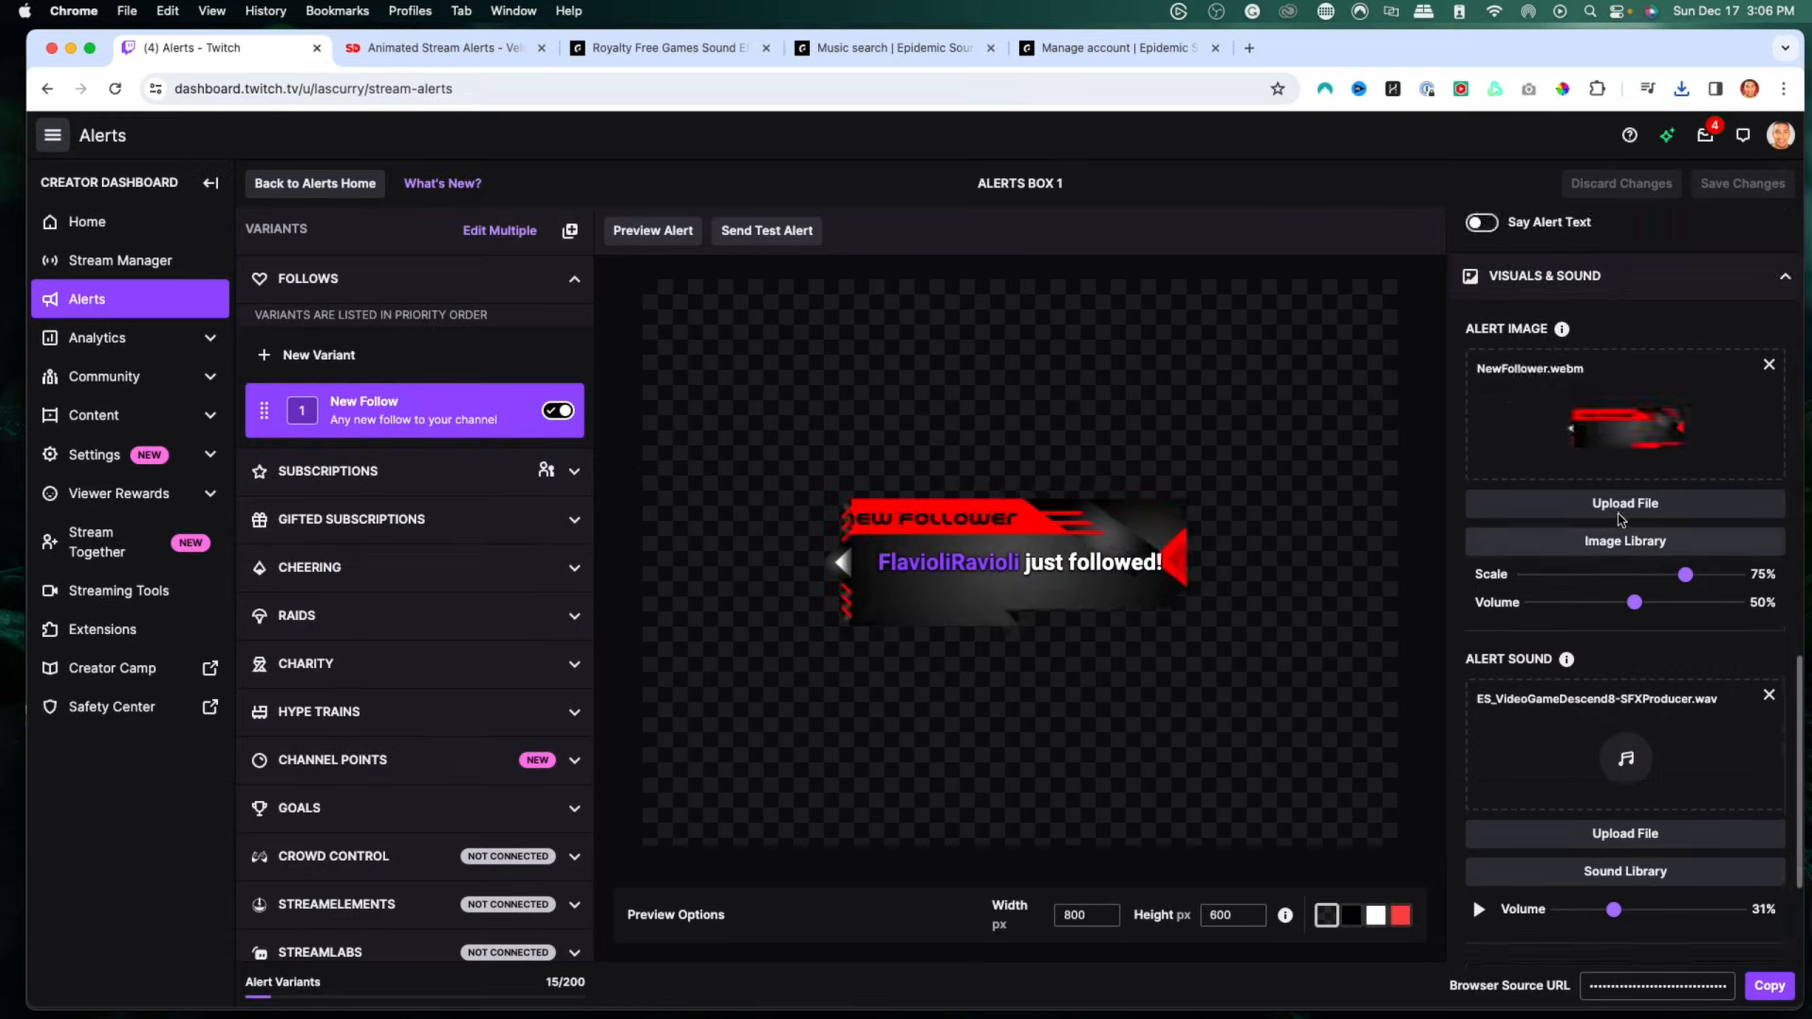
scroll(1614, 491, "up", 2)
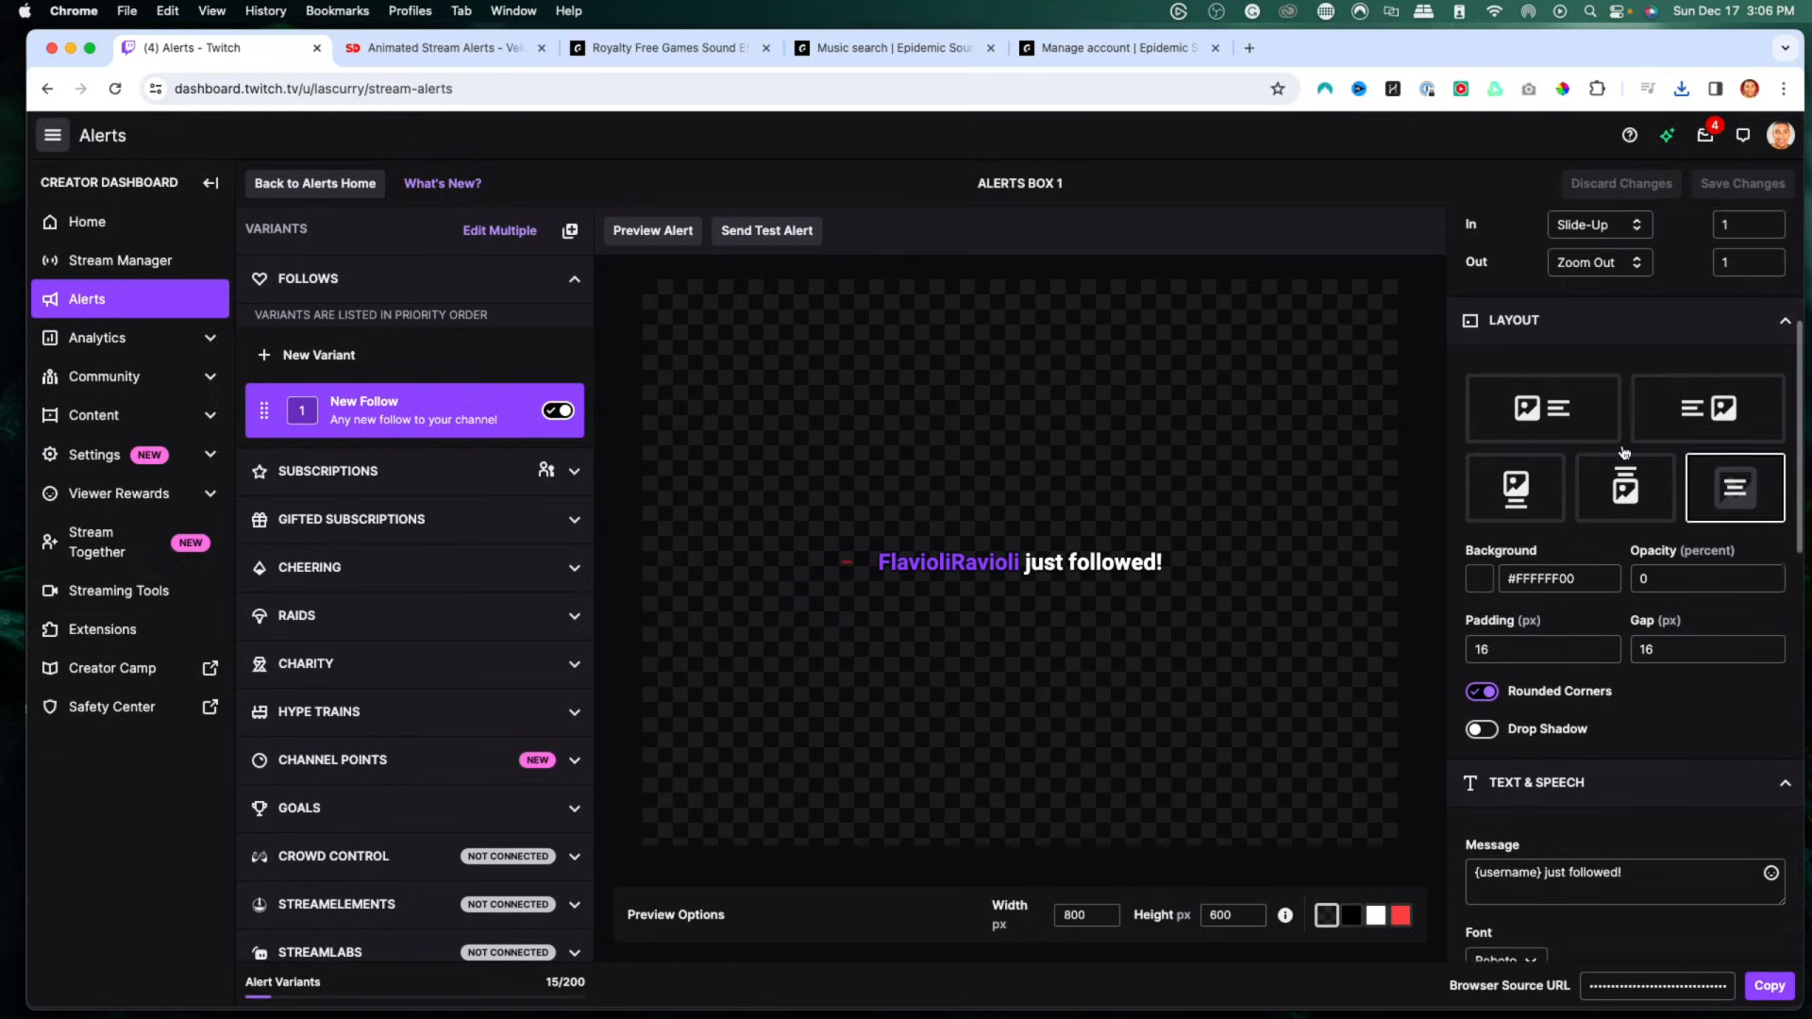
left_click(434, 480)
scroll(429, 484, "down", 3)
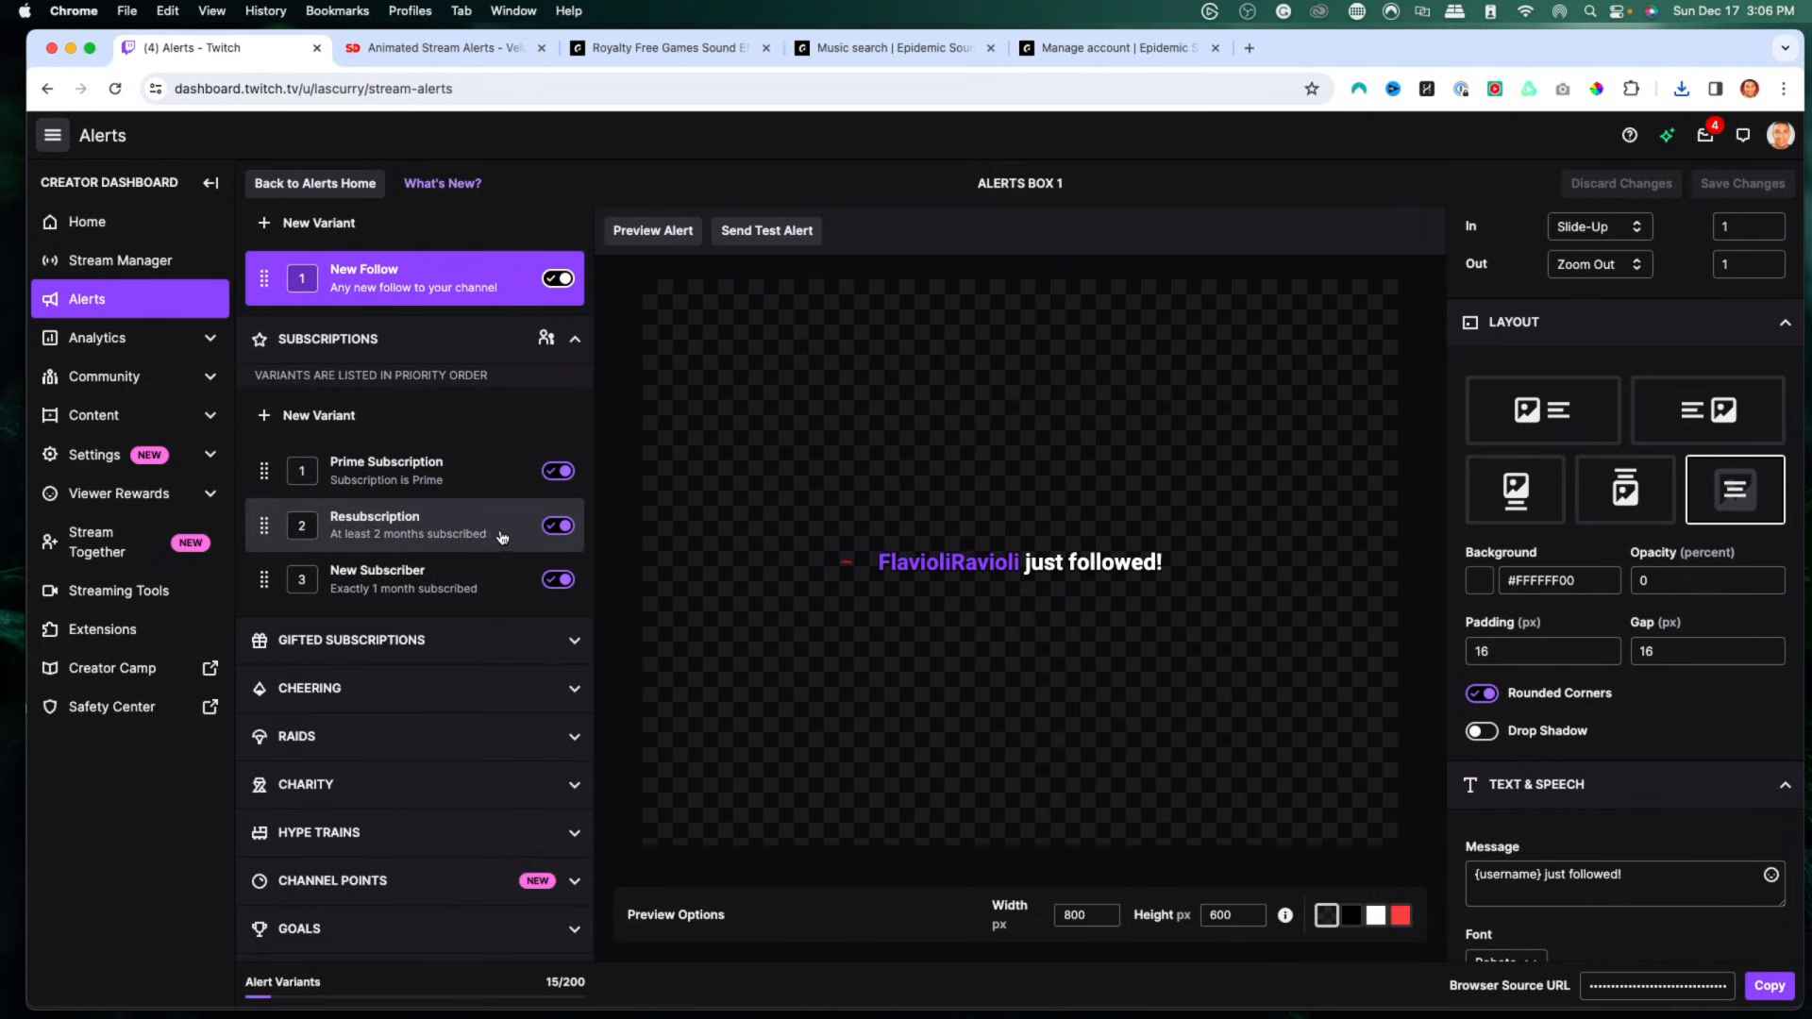
left_click(474, 476)
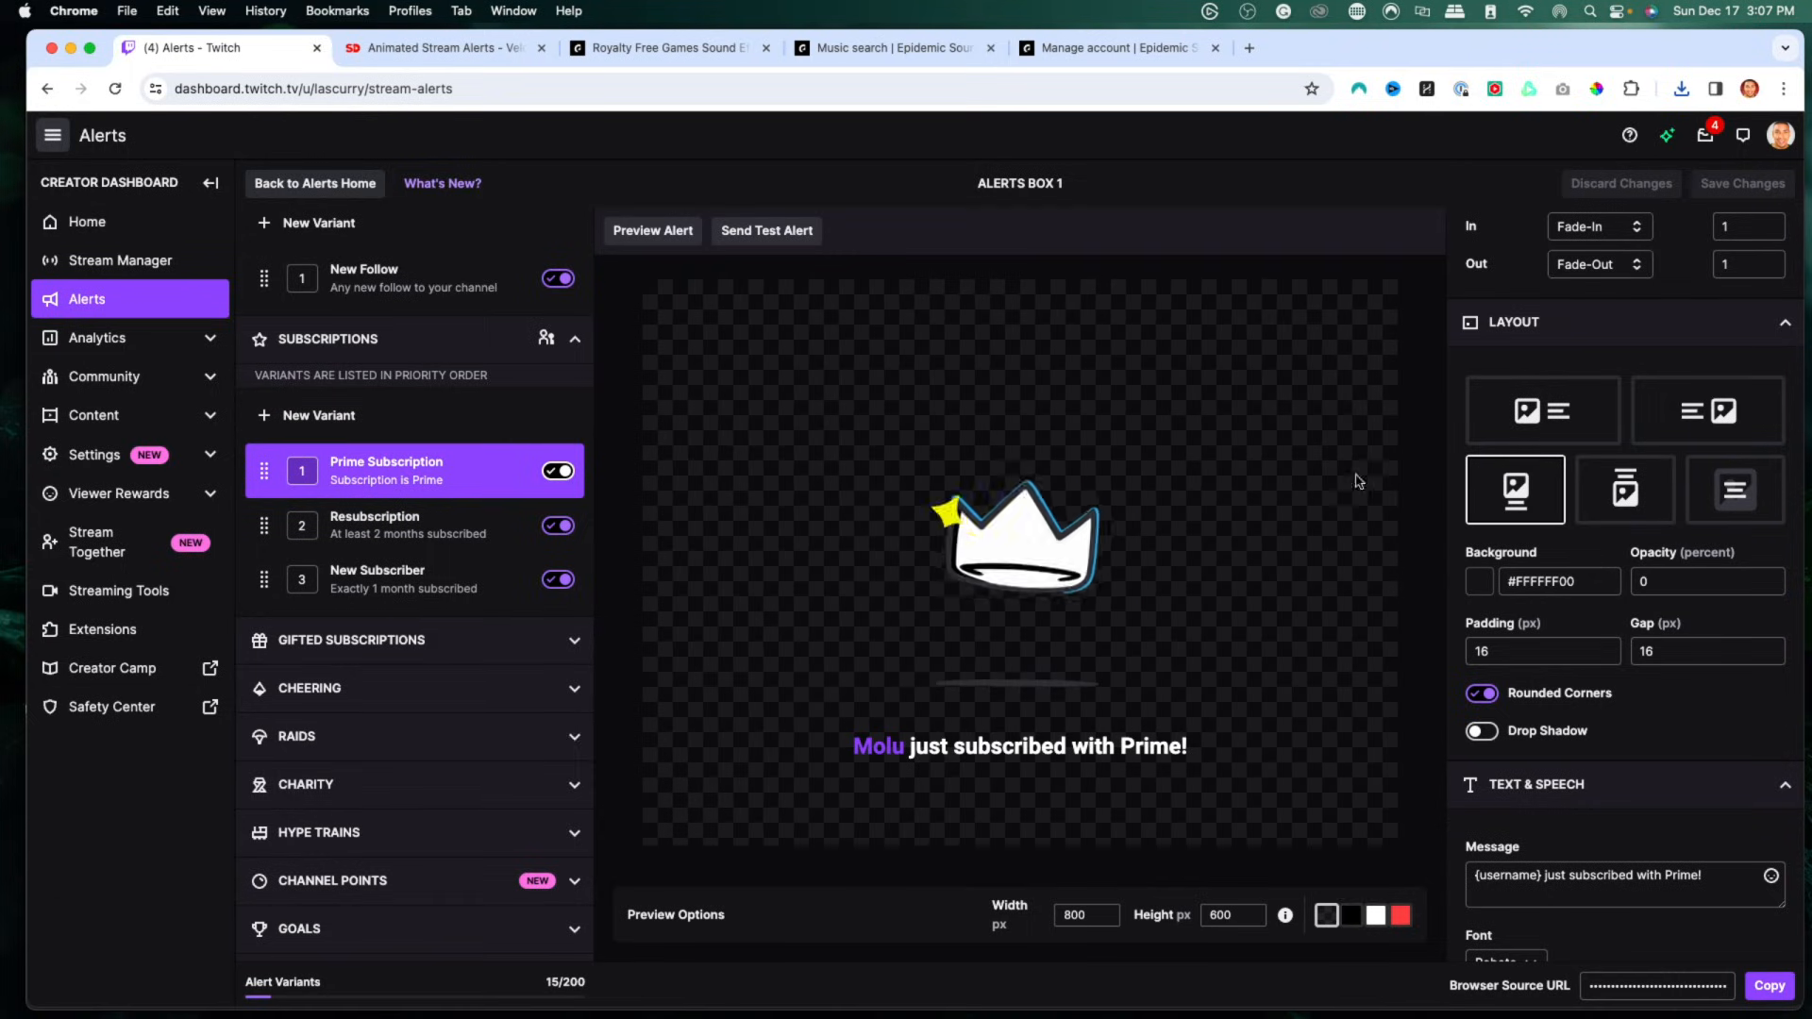
Step: Turn on celebrations for the Prime Subscription alert, using the Fireworks effect at Light intensity
scroll(1609, 425, "up", 5)
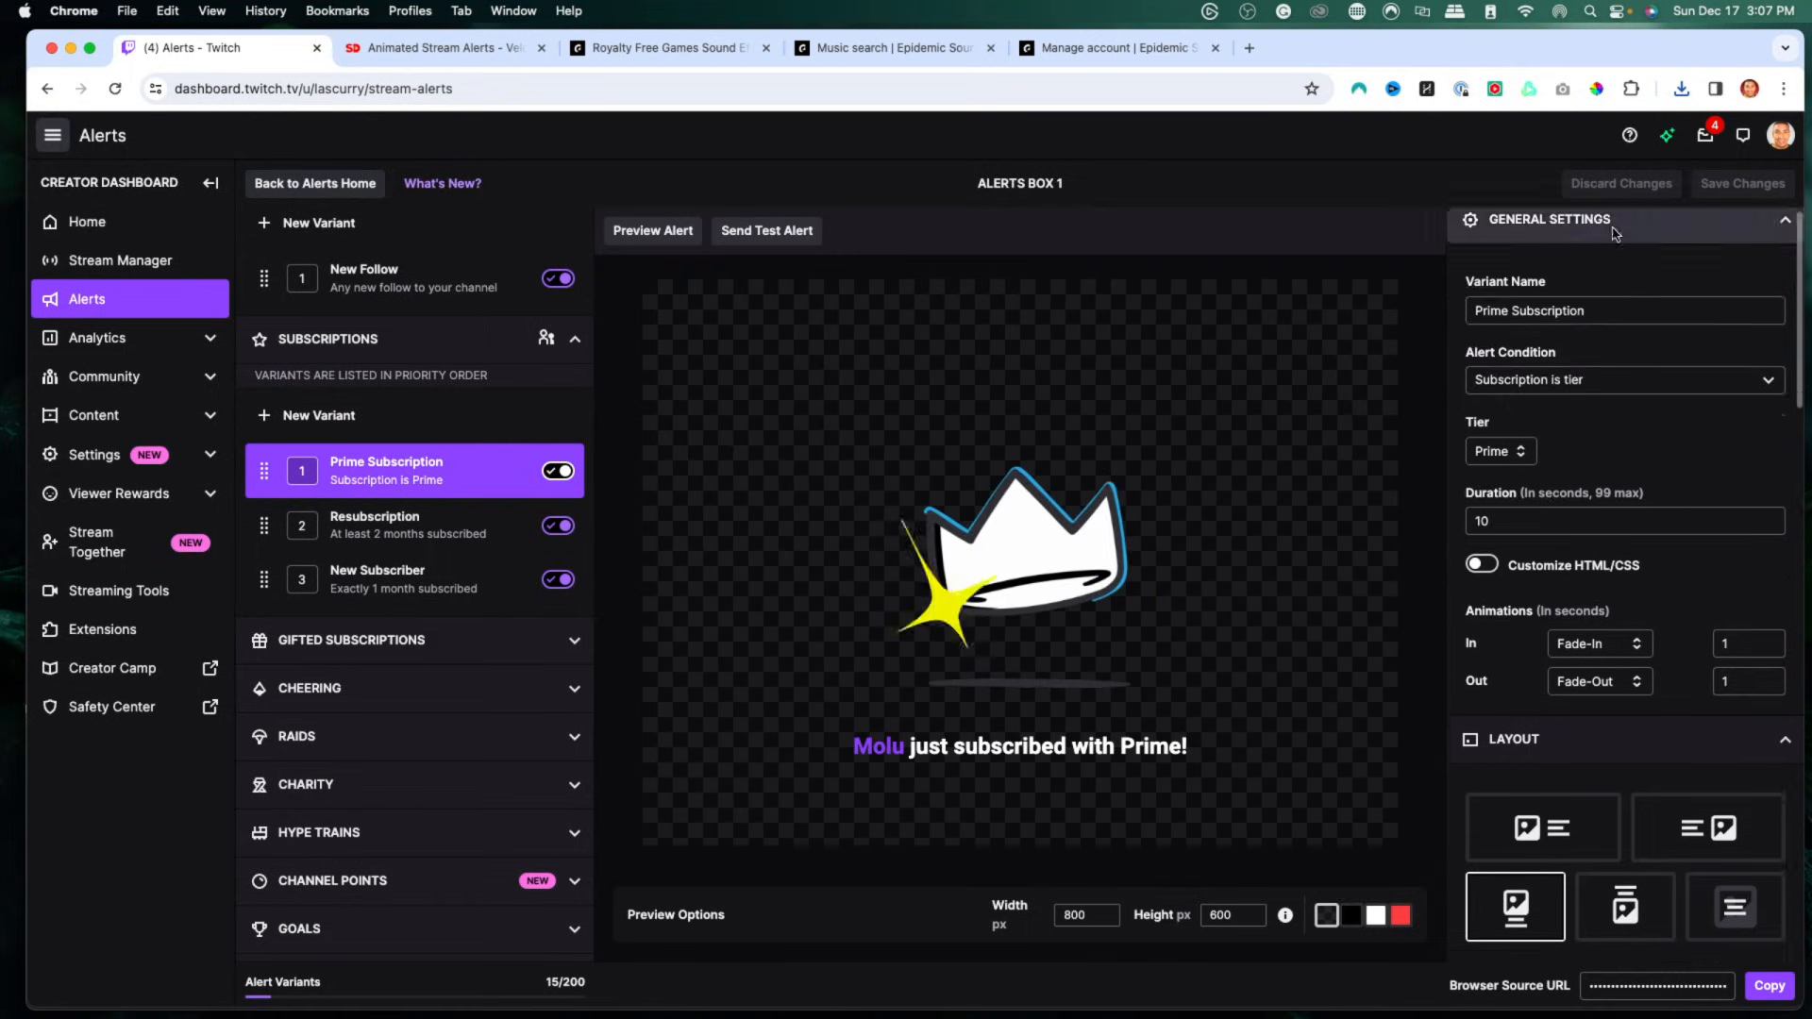
scroll(1587, 524, "down", 15)
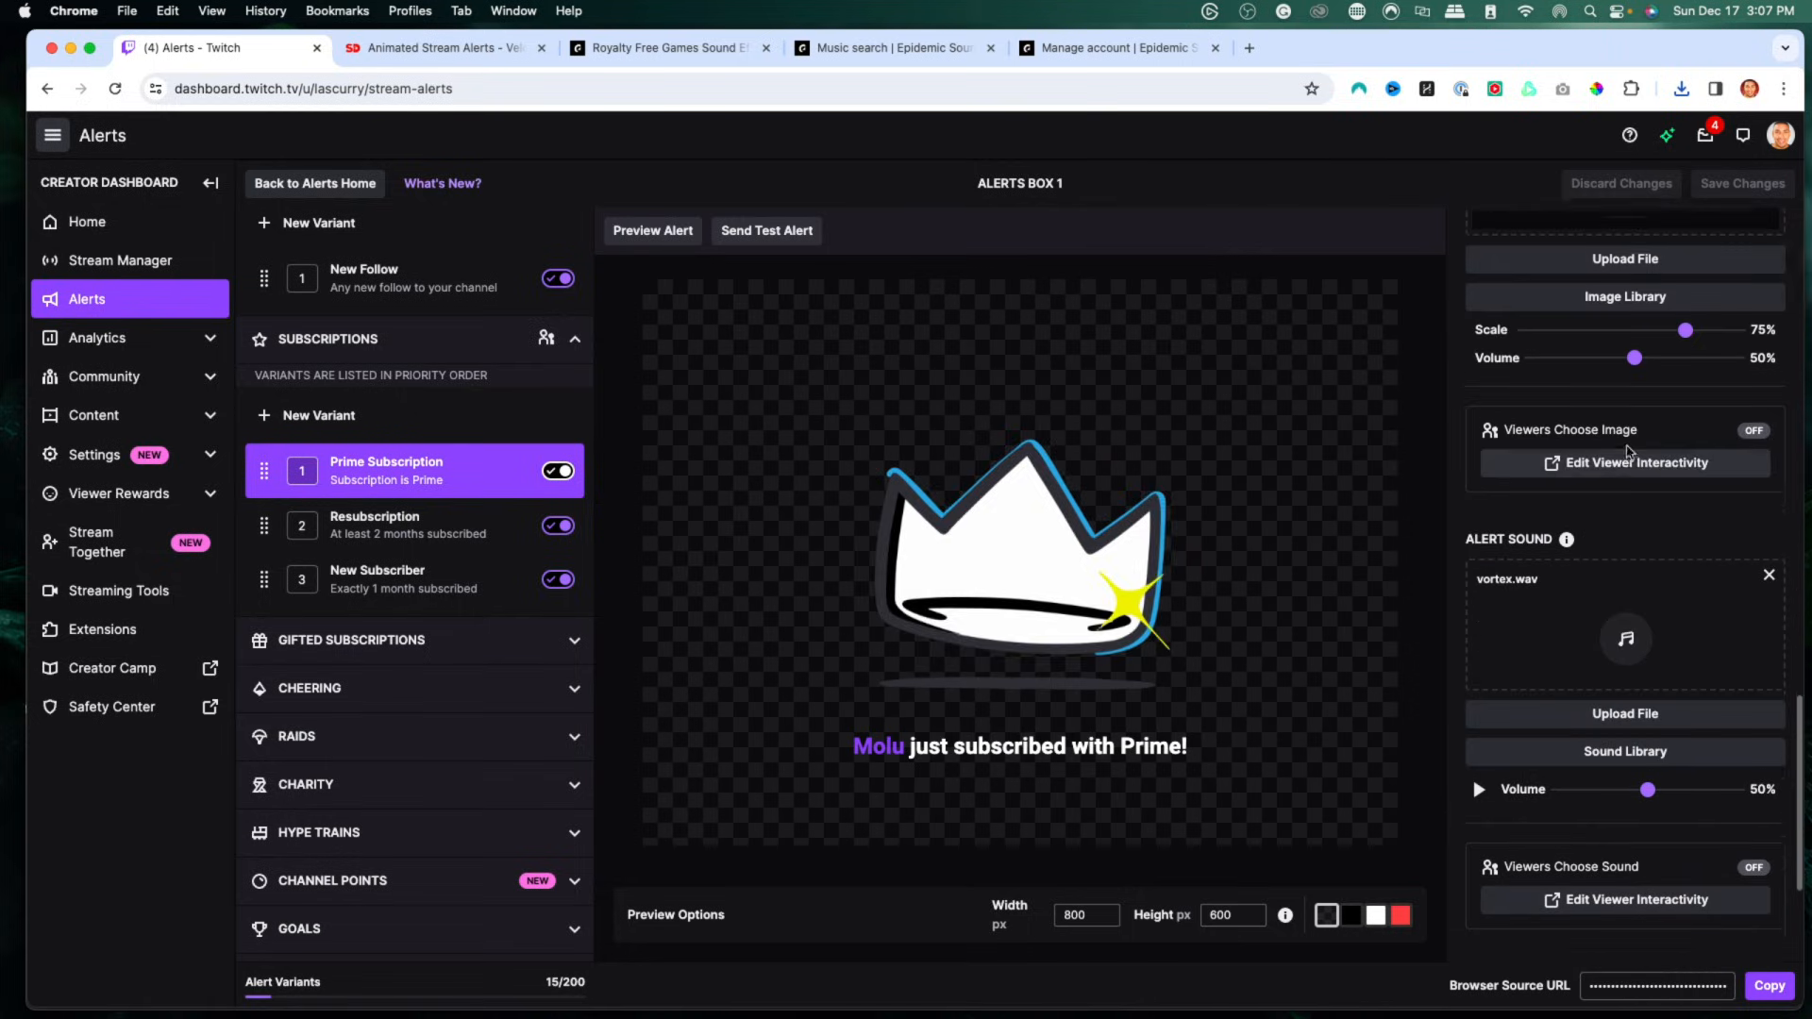
scroll(1541, 736, "down", 4)
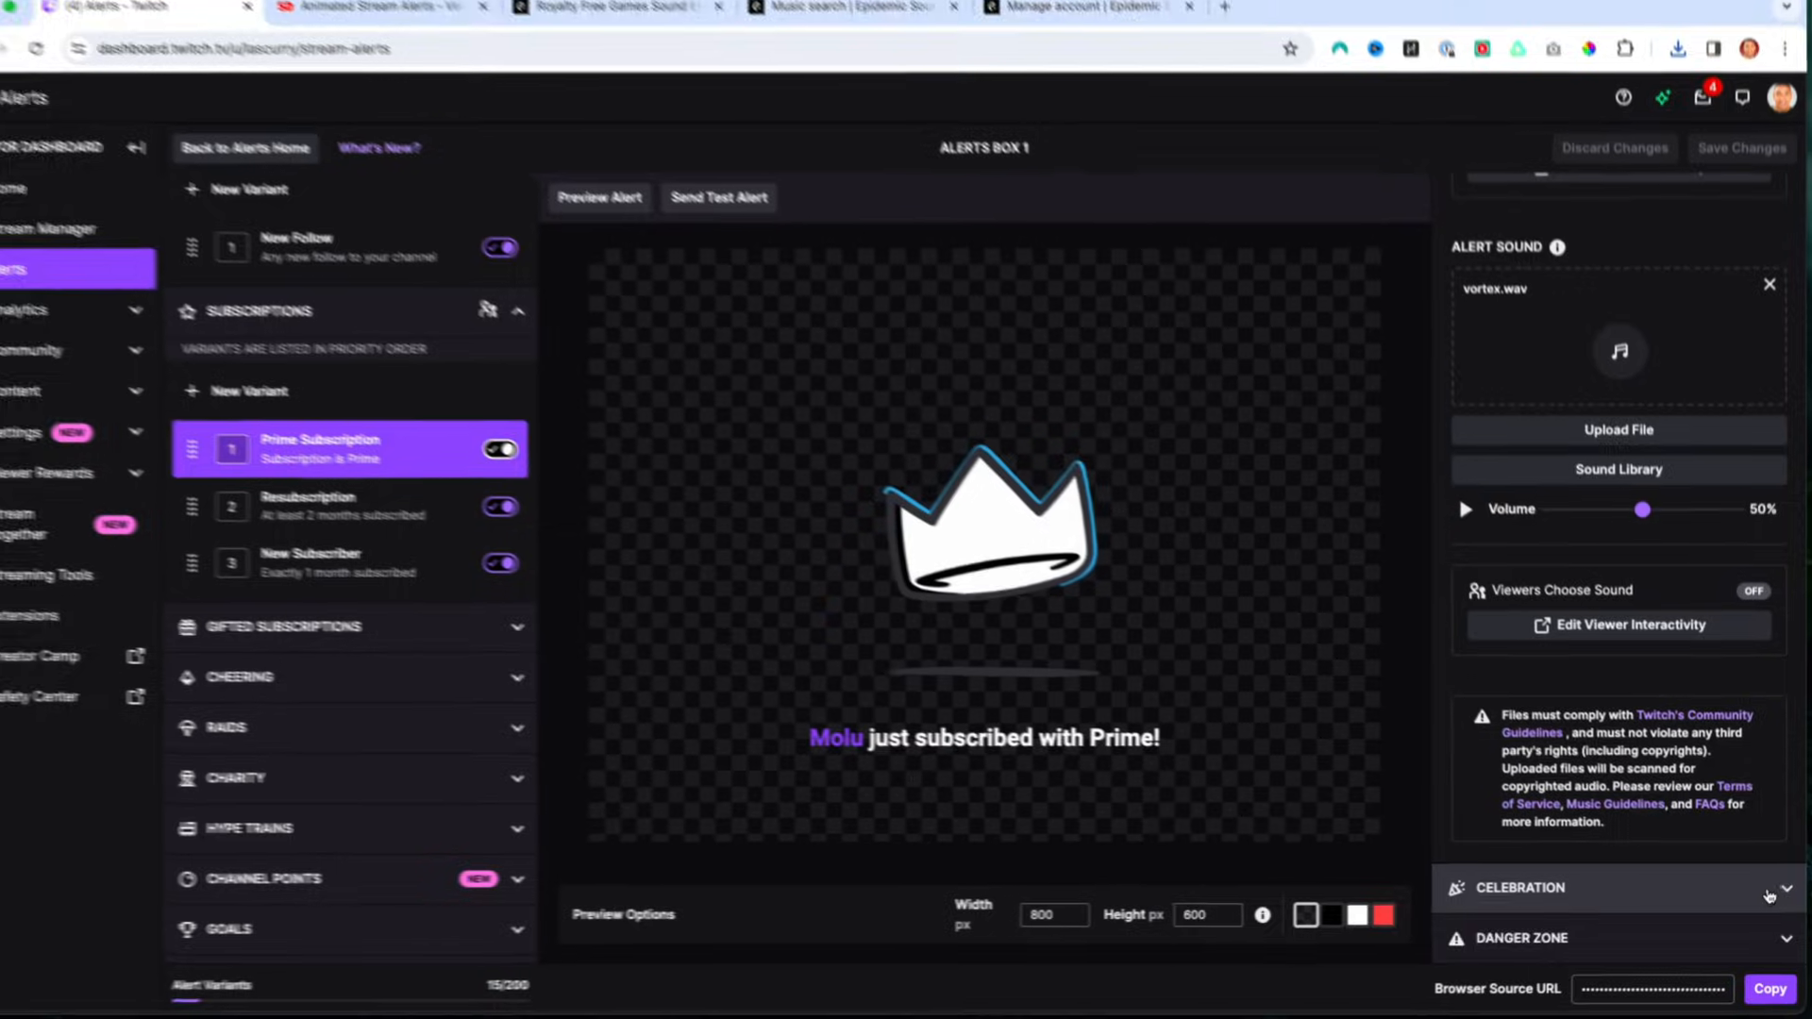
left_click(1737, 897)
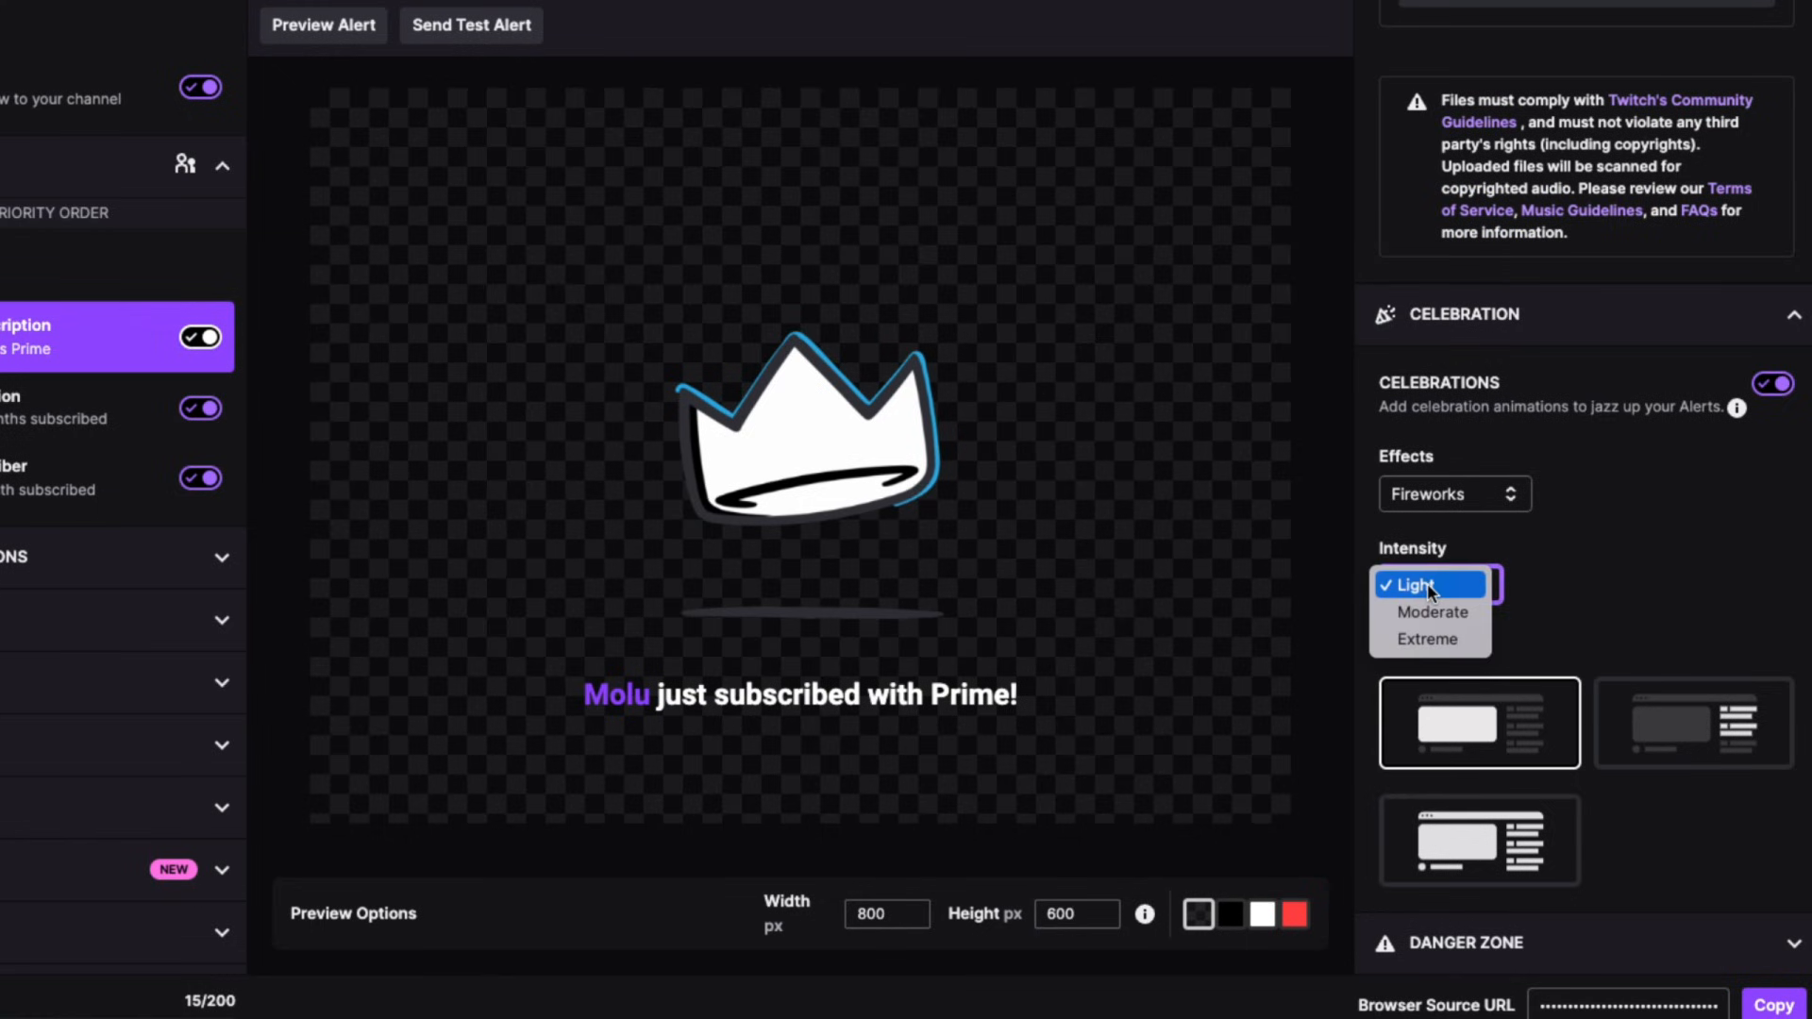
left_click(1619, 606)
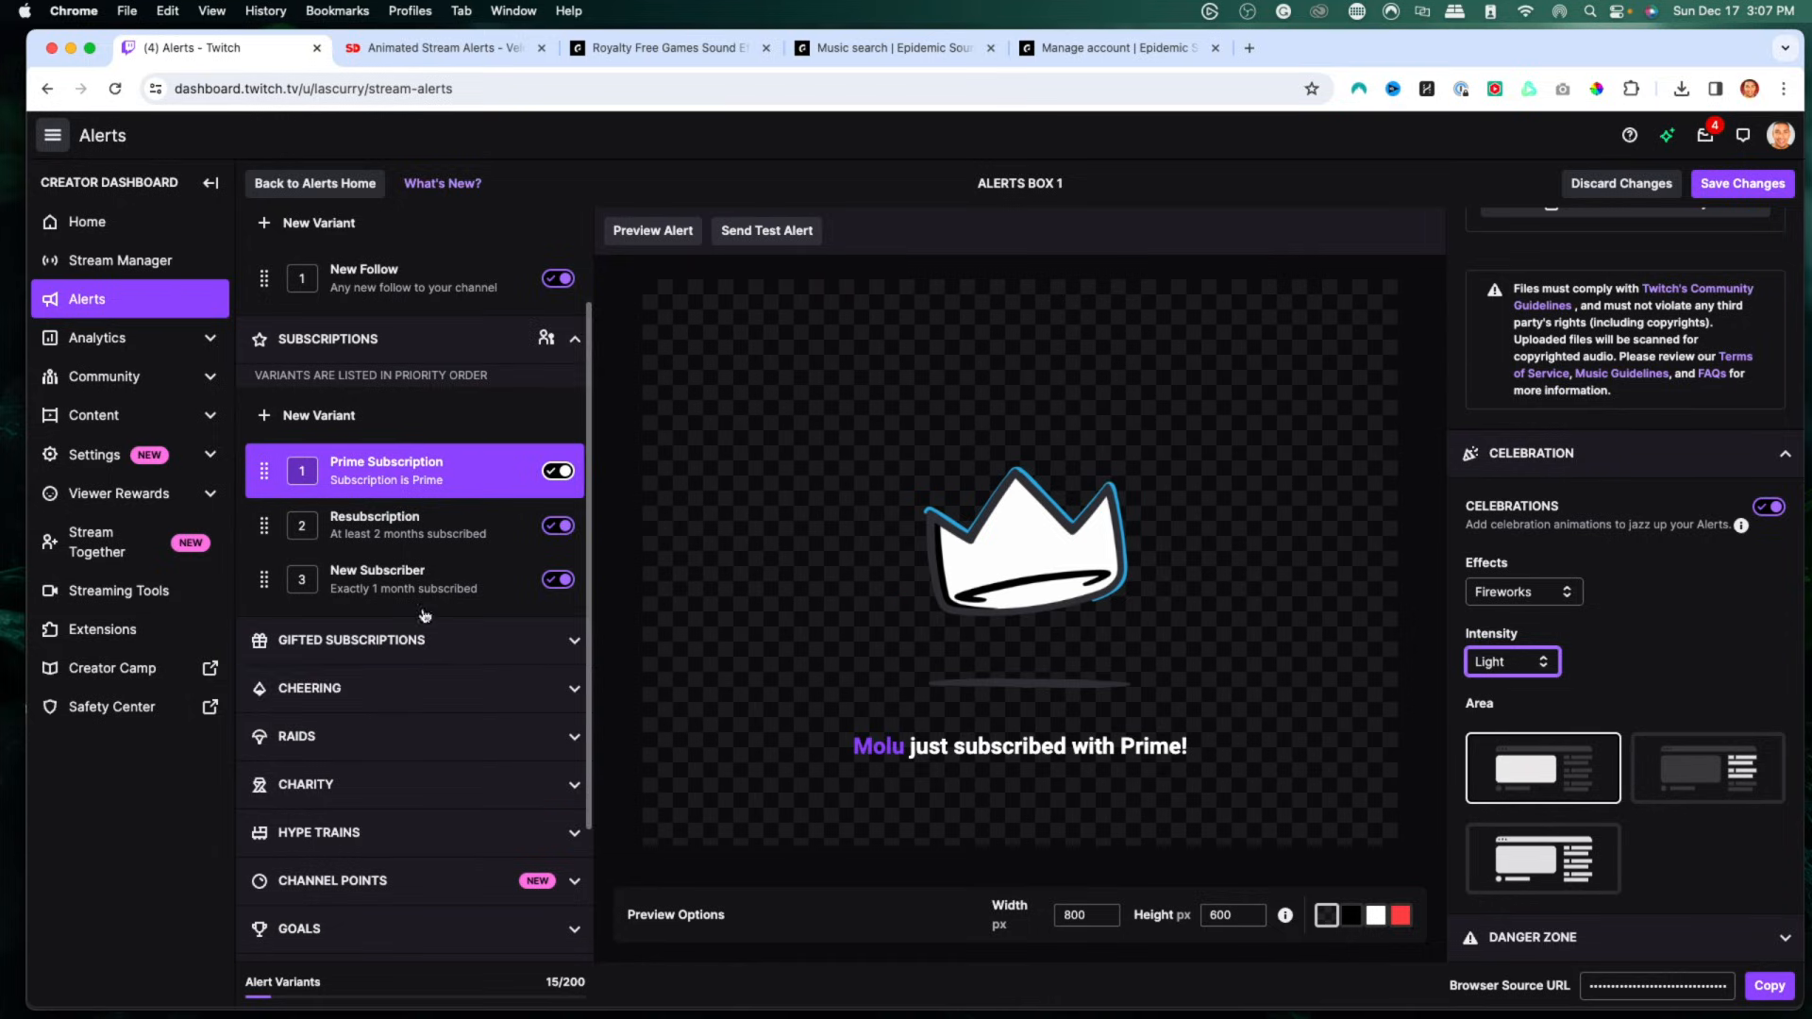
Step: Save the Prime Subscription changes while moving to the Cheering alerts, and add a new variant there
scroll(409, 694, "down", 2)
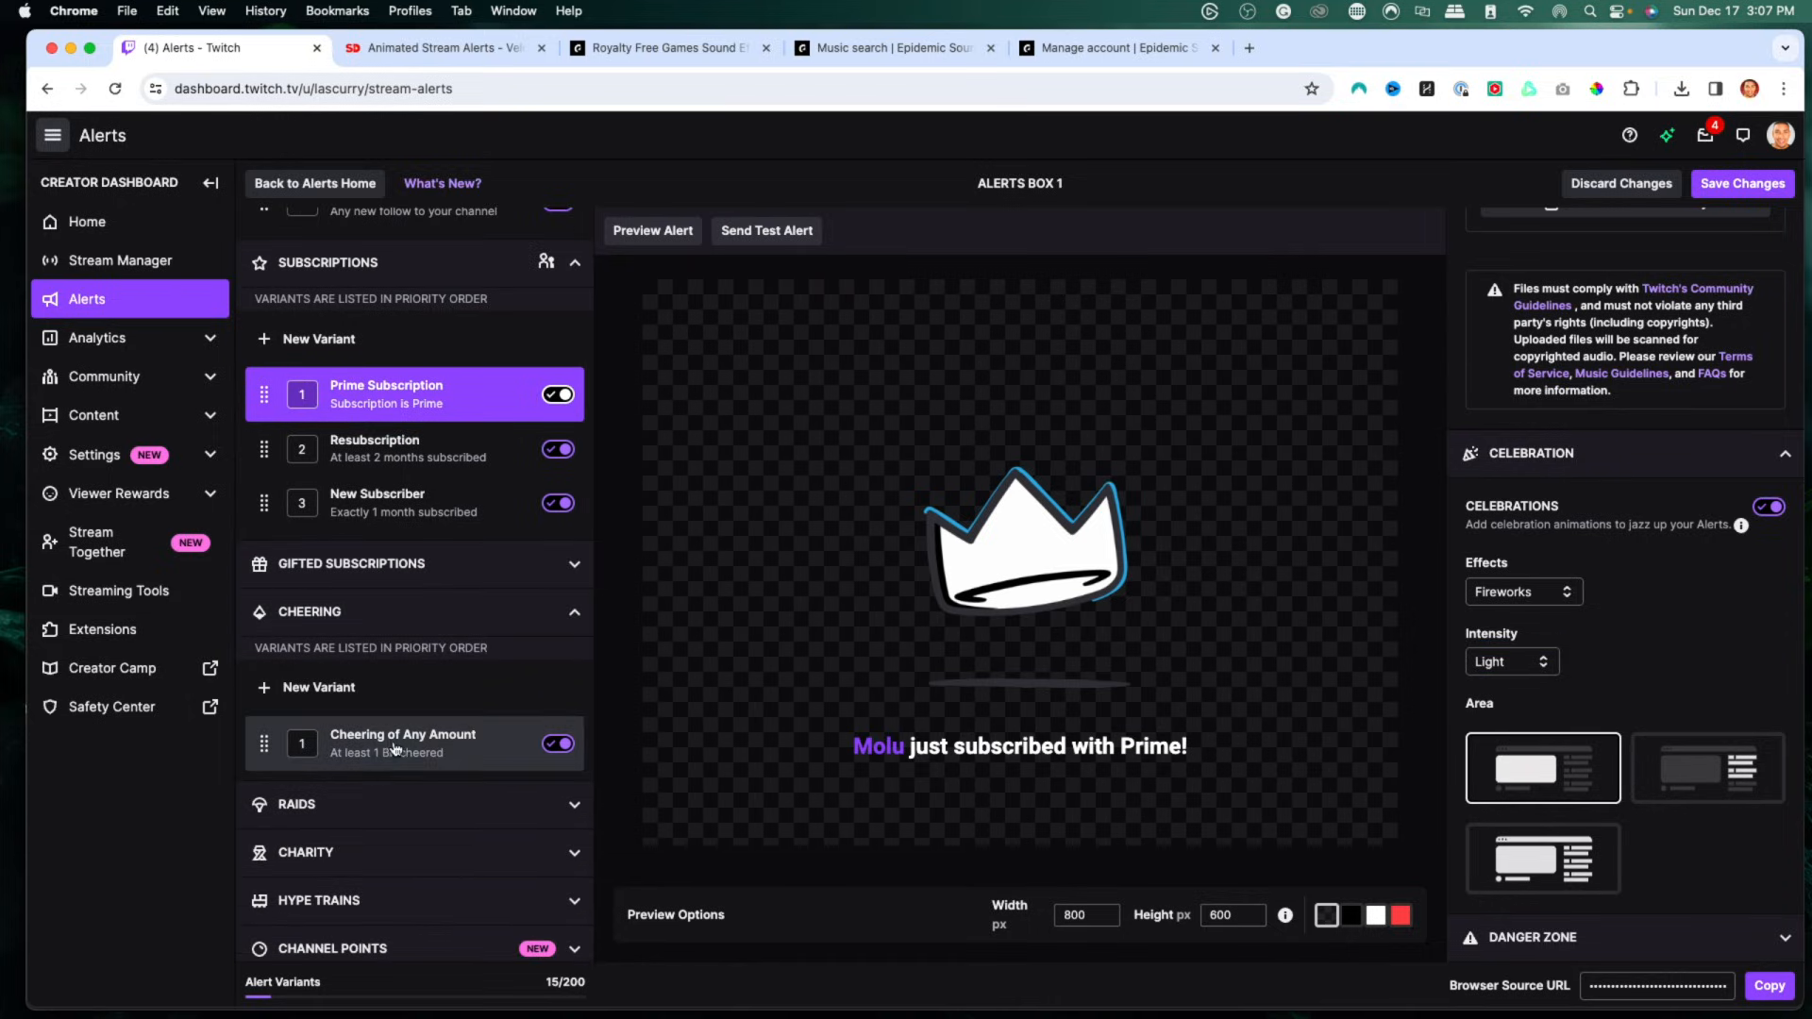
left_click(394, 748)
left_click(1100, 614)
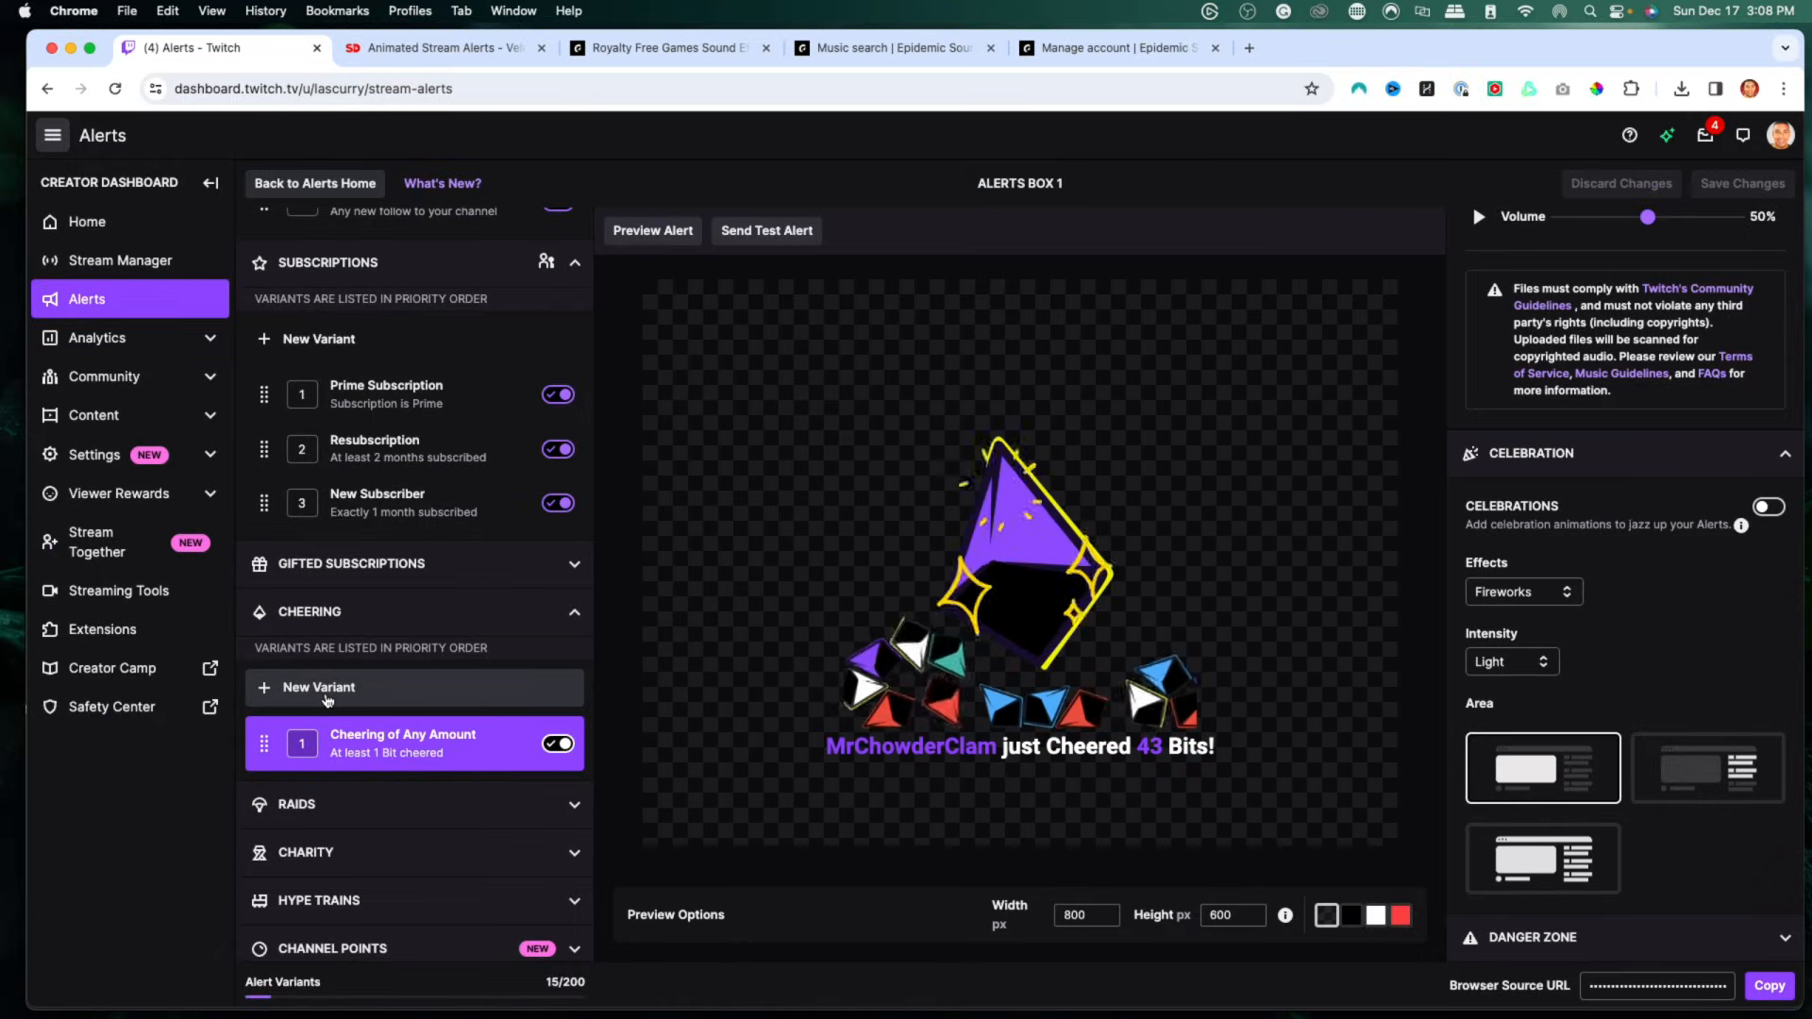
left_click(327, 700)
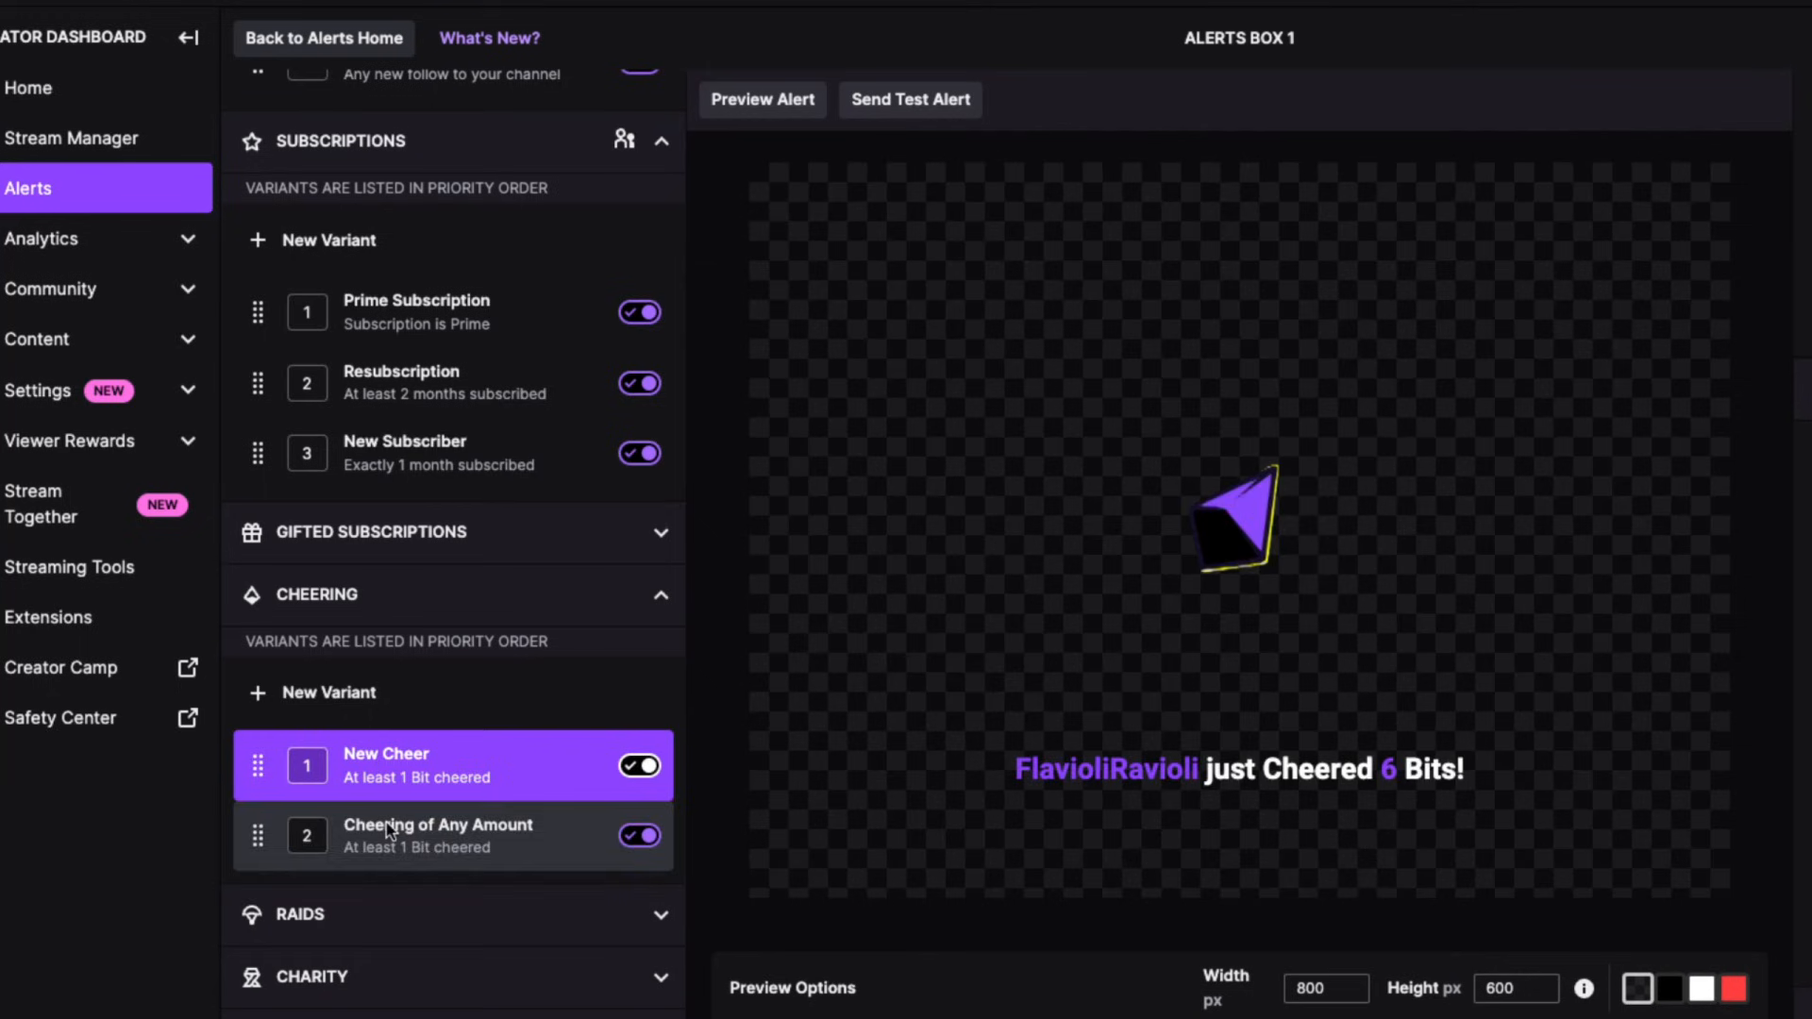
Step: Set the Cheering of Any Amount variant to the Cheered exactly condition with 100 Bits and a 4-second duration
left_click(389, 830)
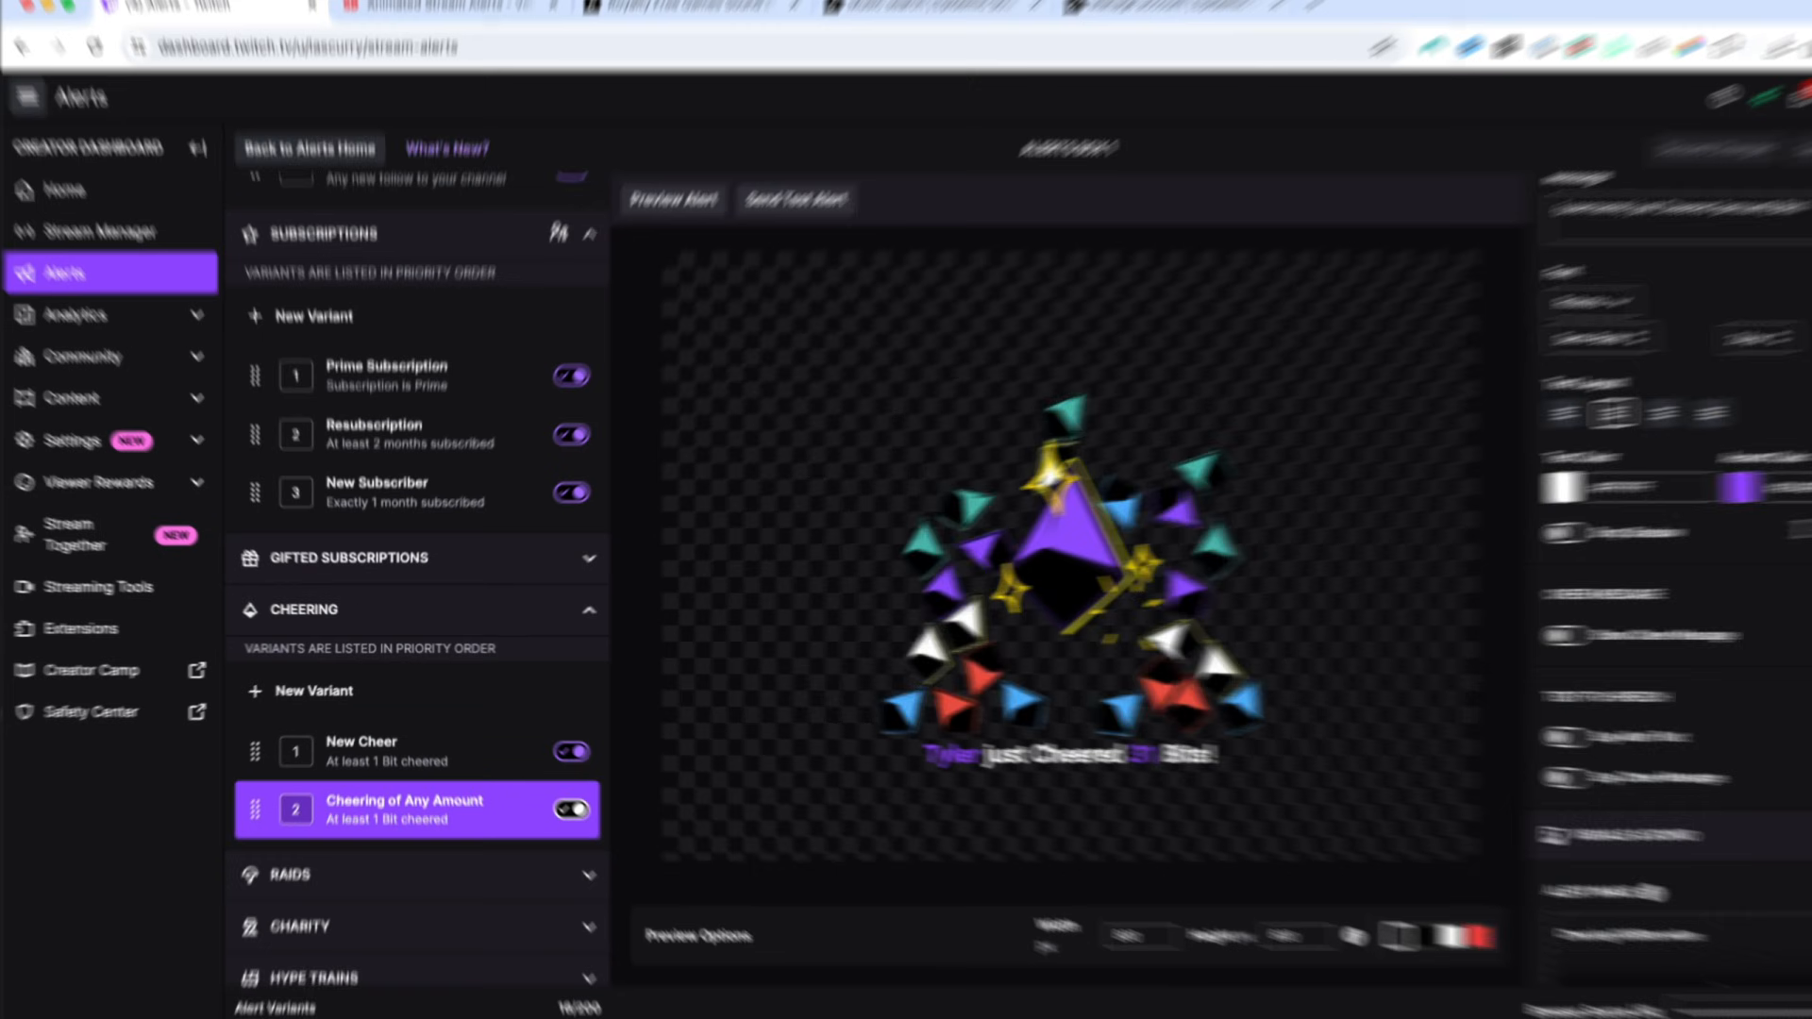
scroll(1803, 522, "up", 10)
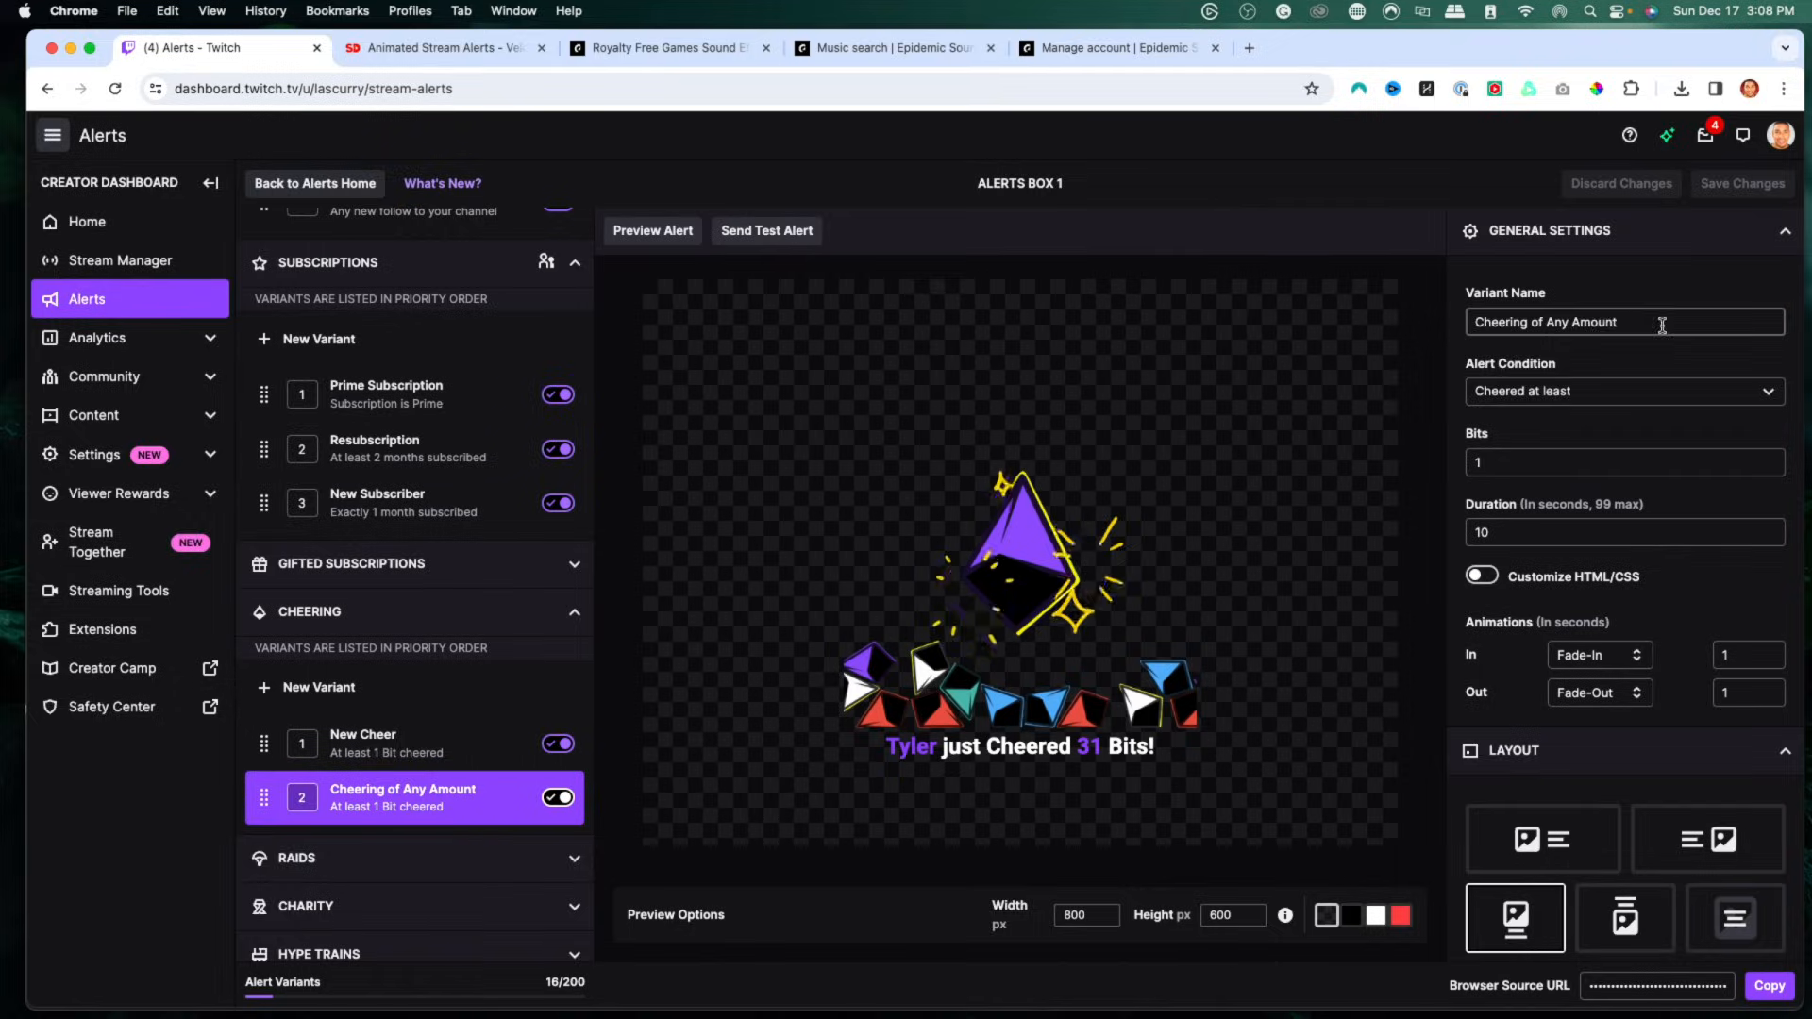
left_click(1538, 394)
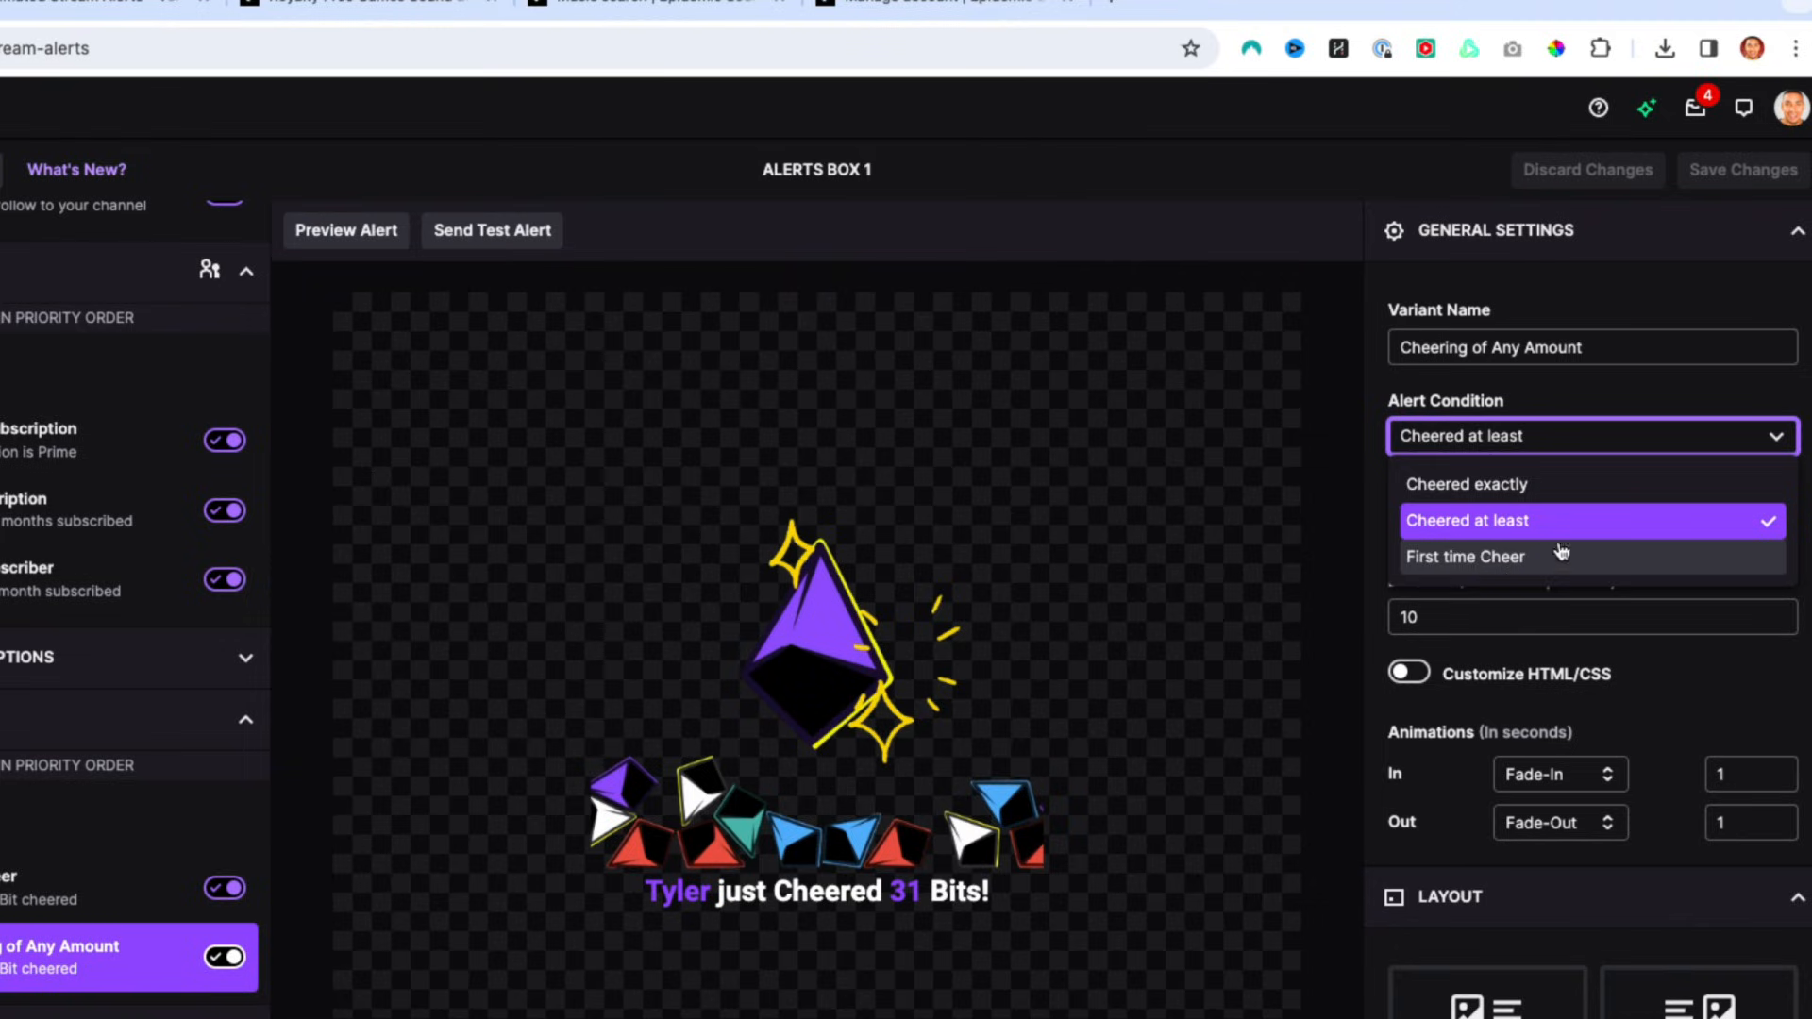
left_click(1500, 485)
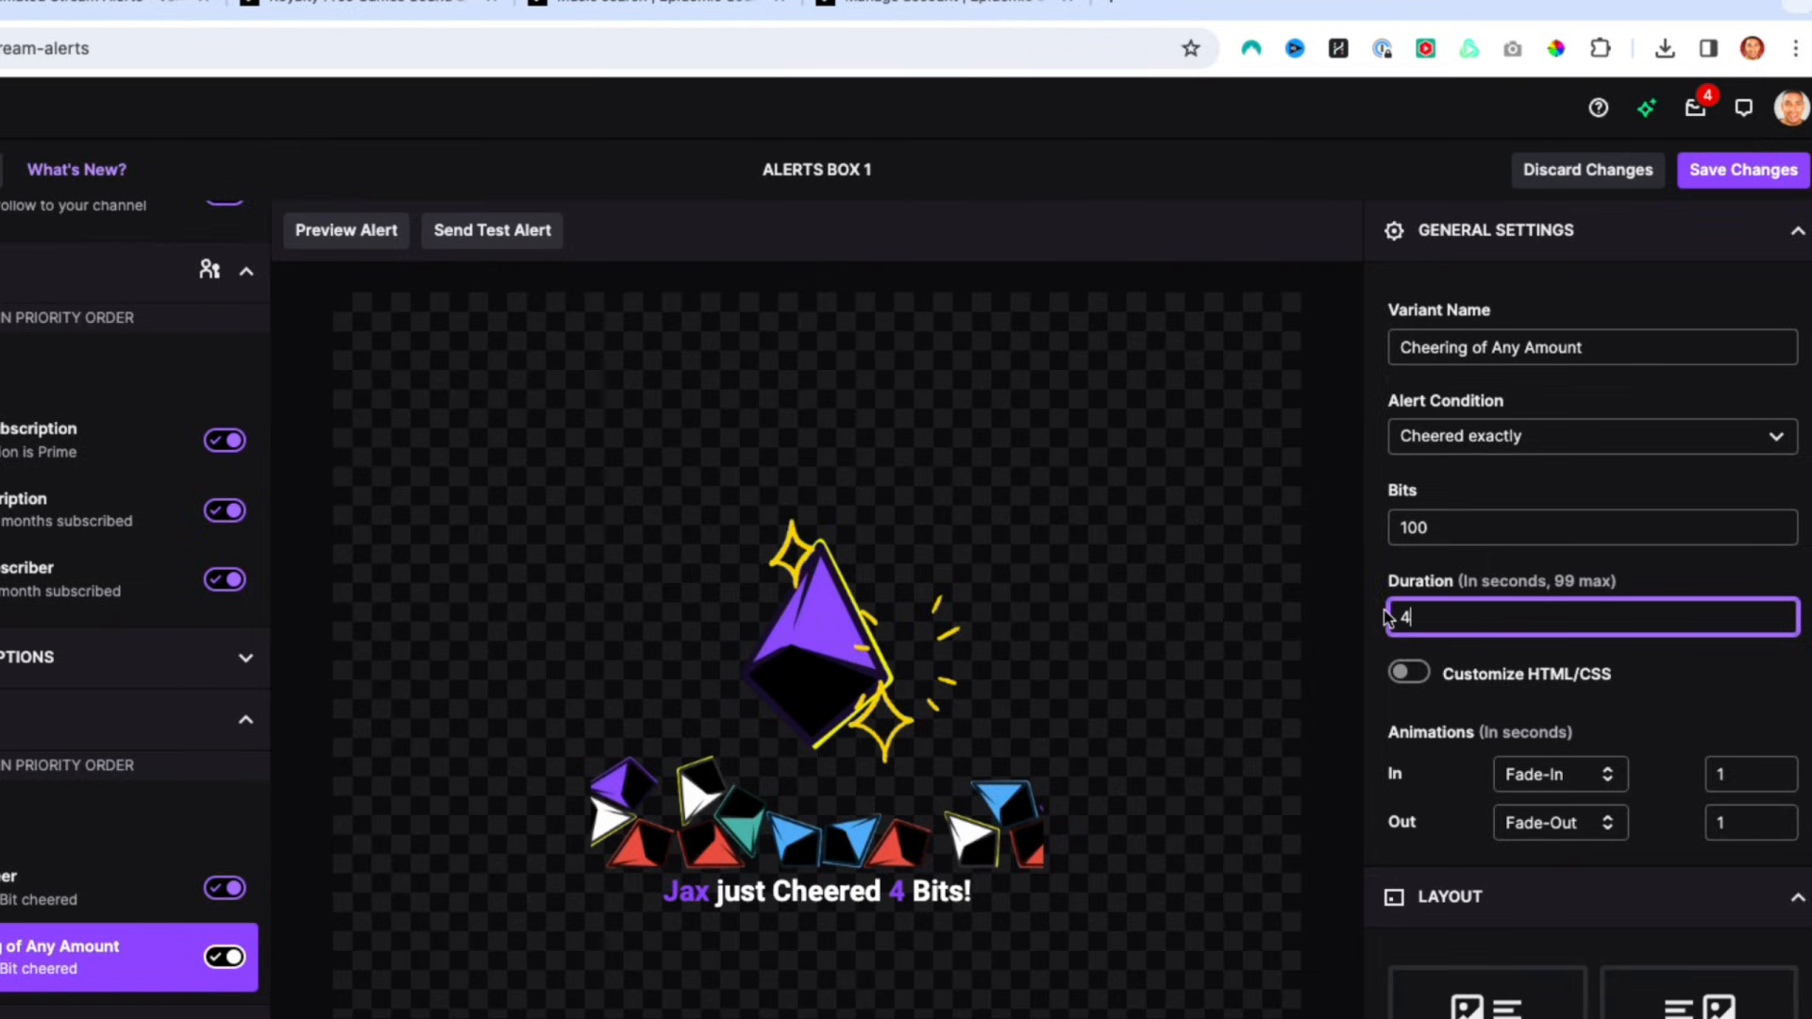
left_click(1683, 659)
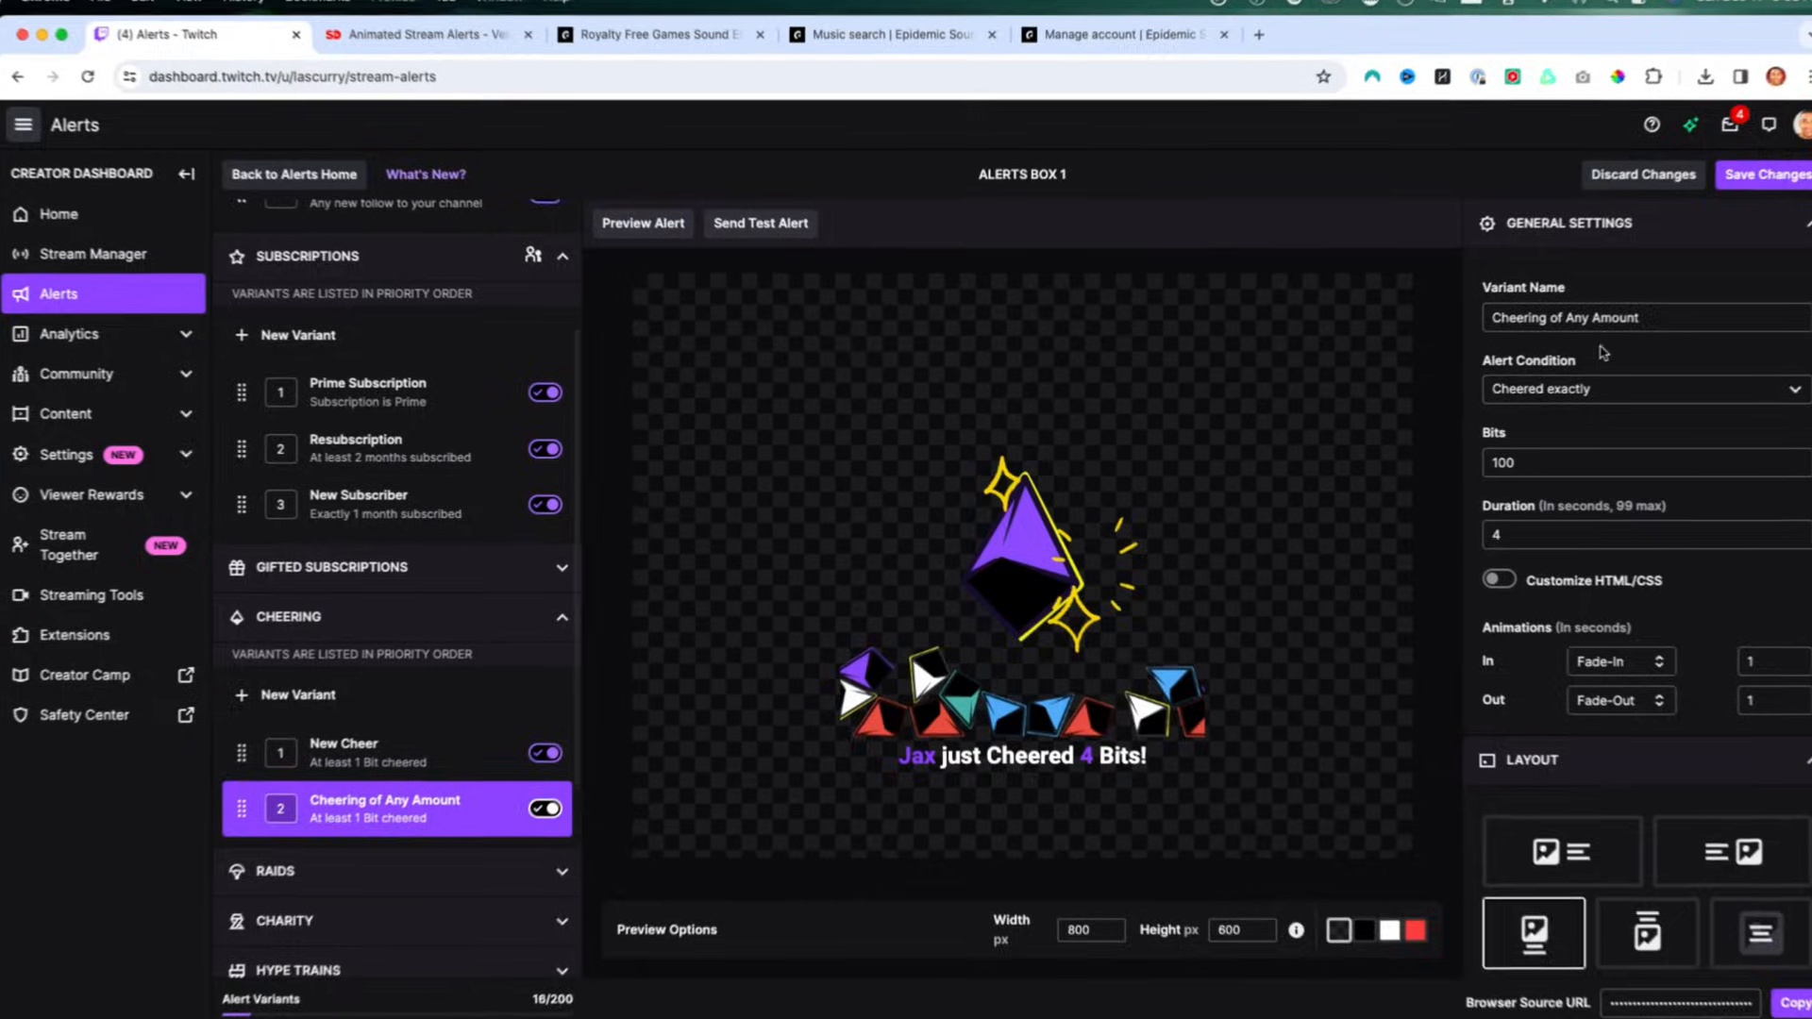
Step: Save the cheering changes while switching to the Prime Subscription variant, and view its alert condition options
scroll(406, 491, "up", 3)
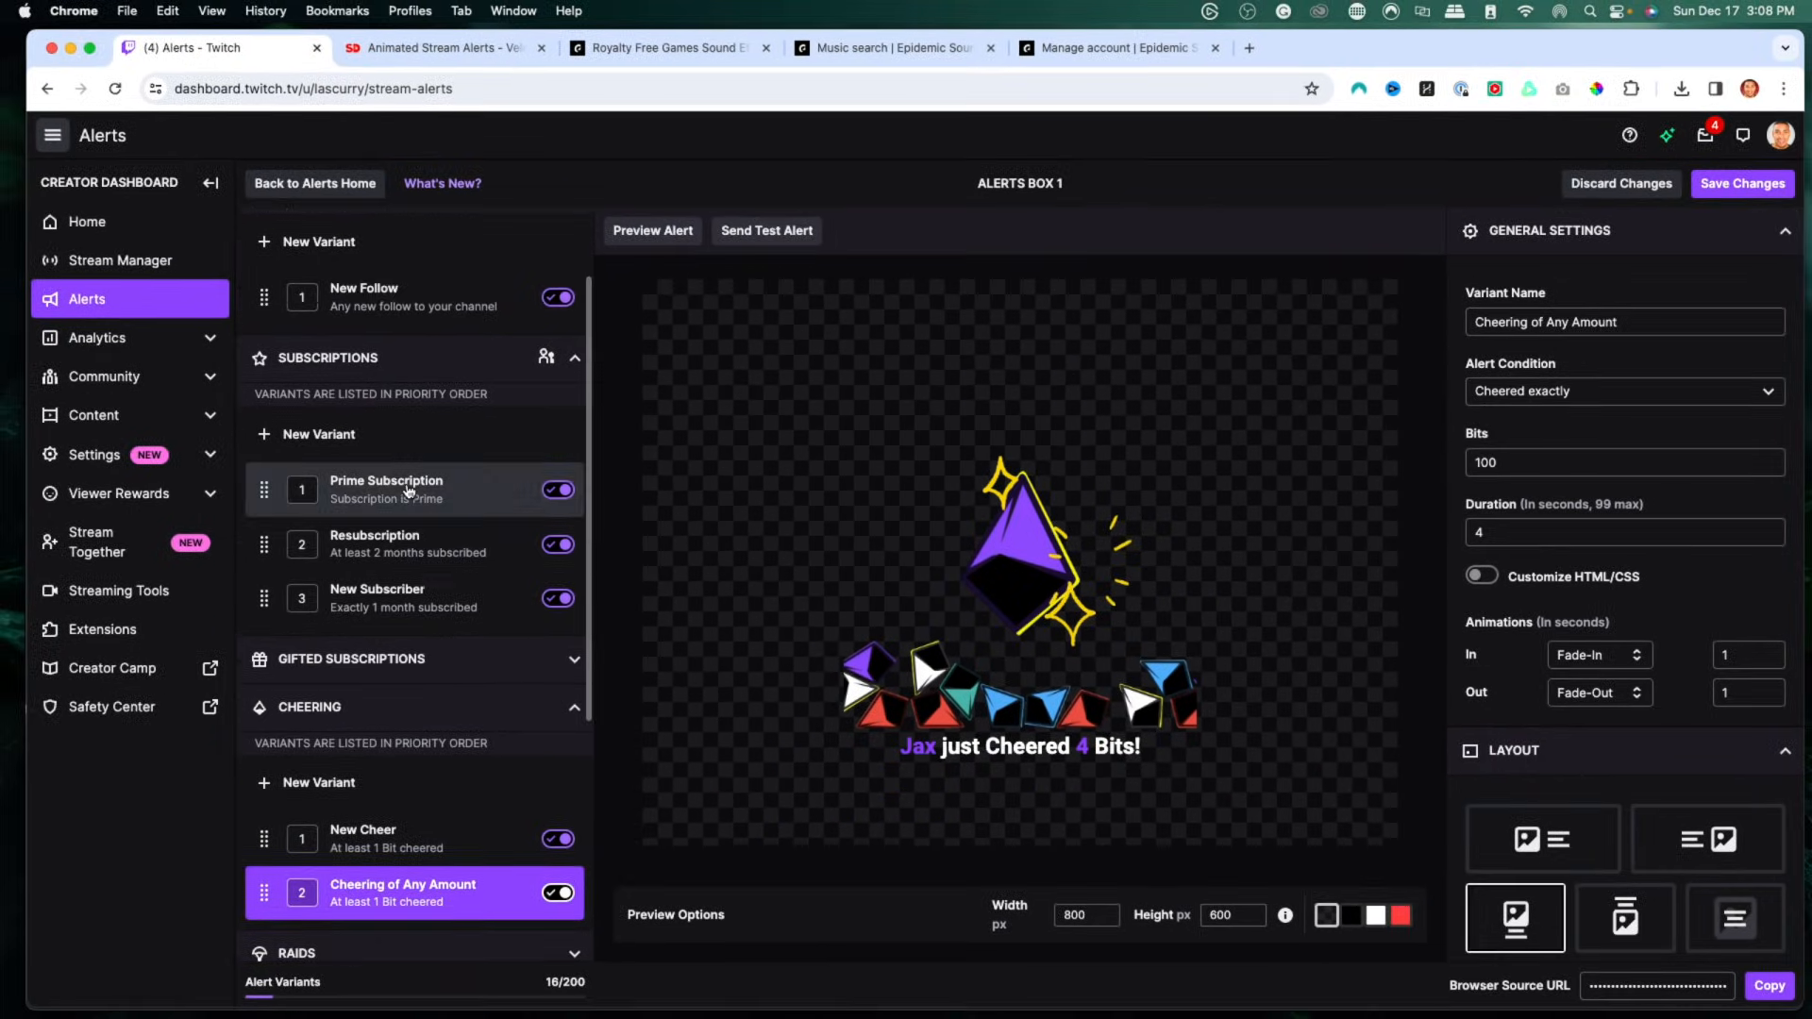
left_click(405, 489)
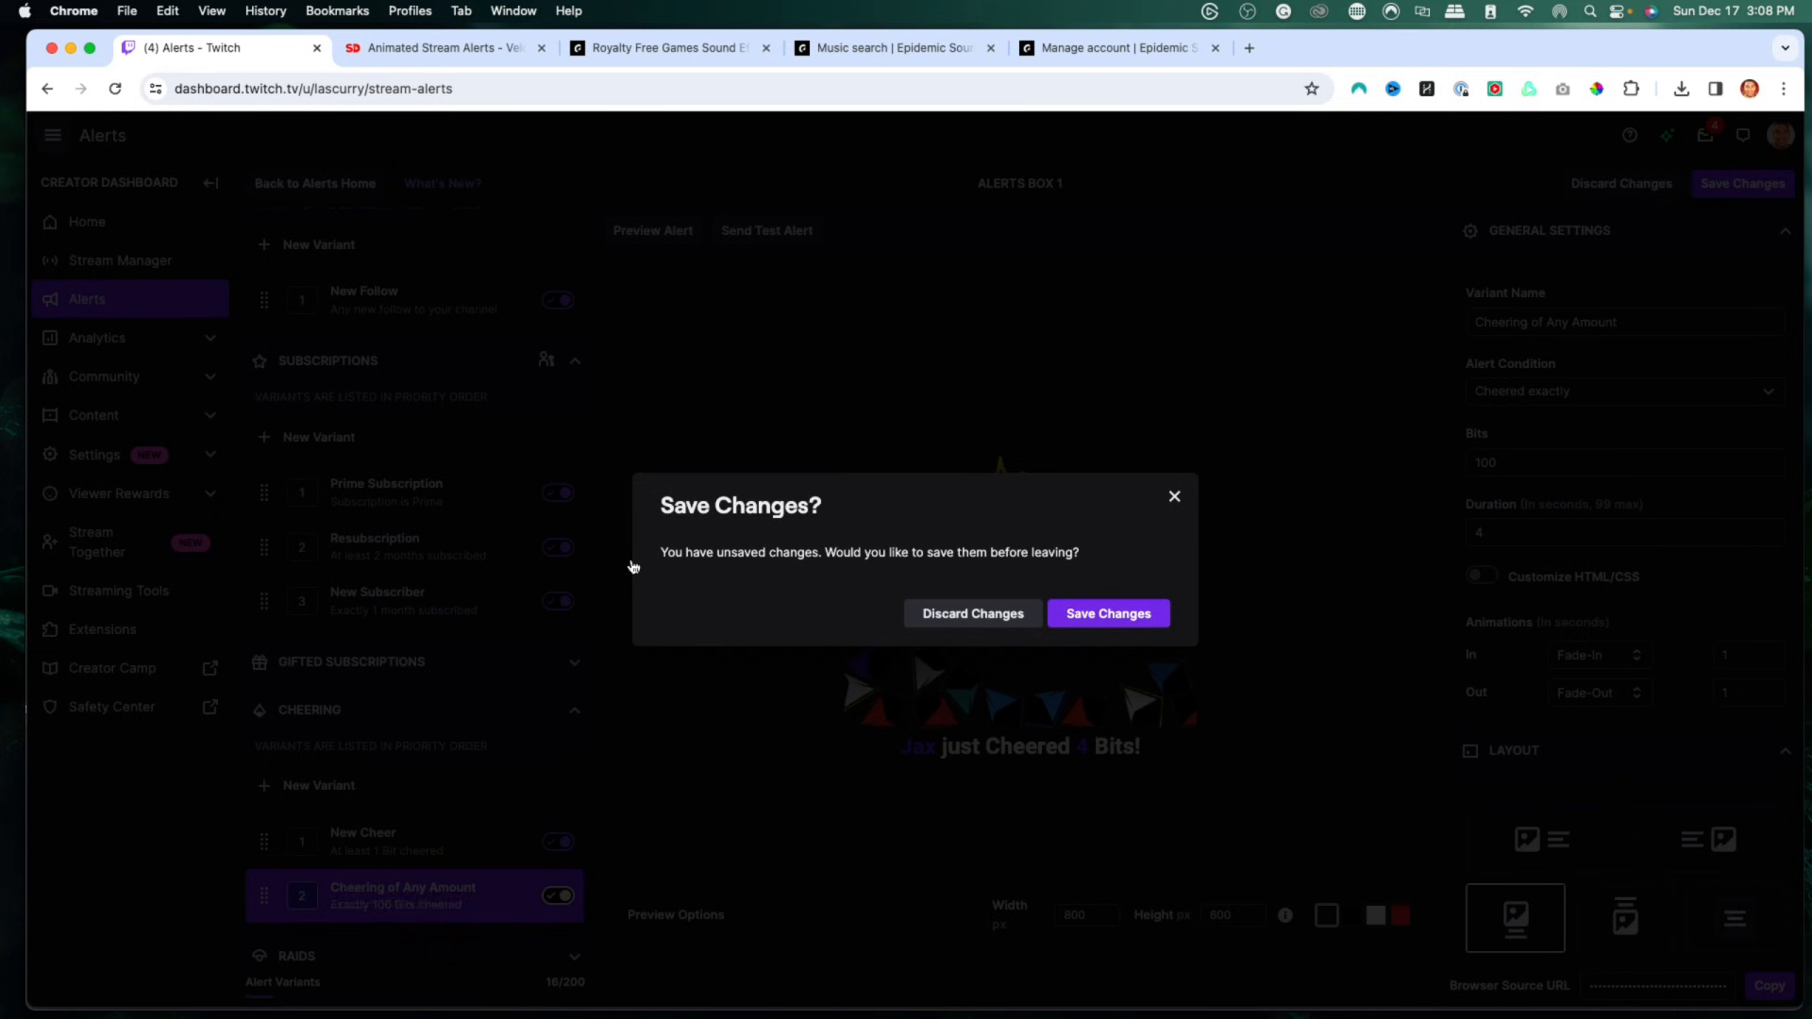
left_click(1109, 614)
left_click(1520, 391)
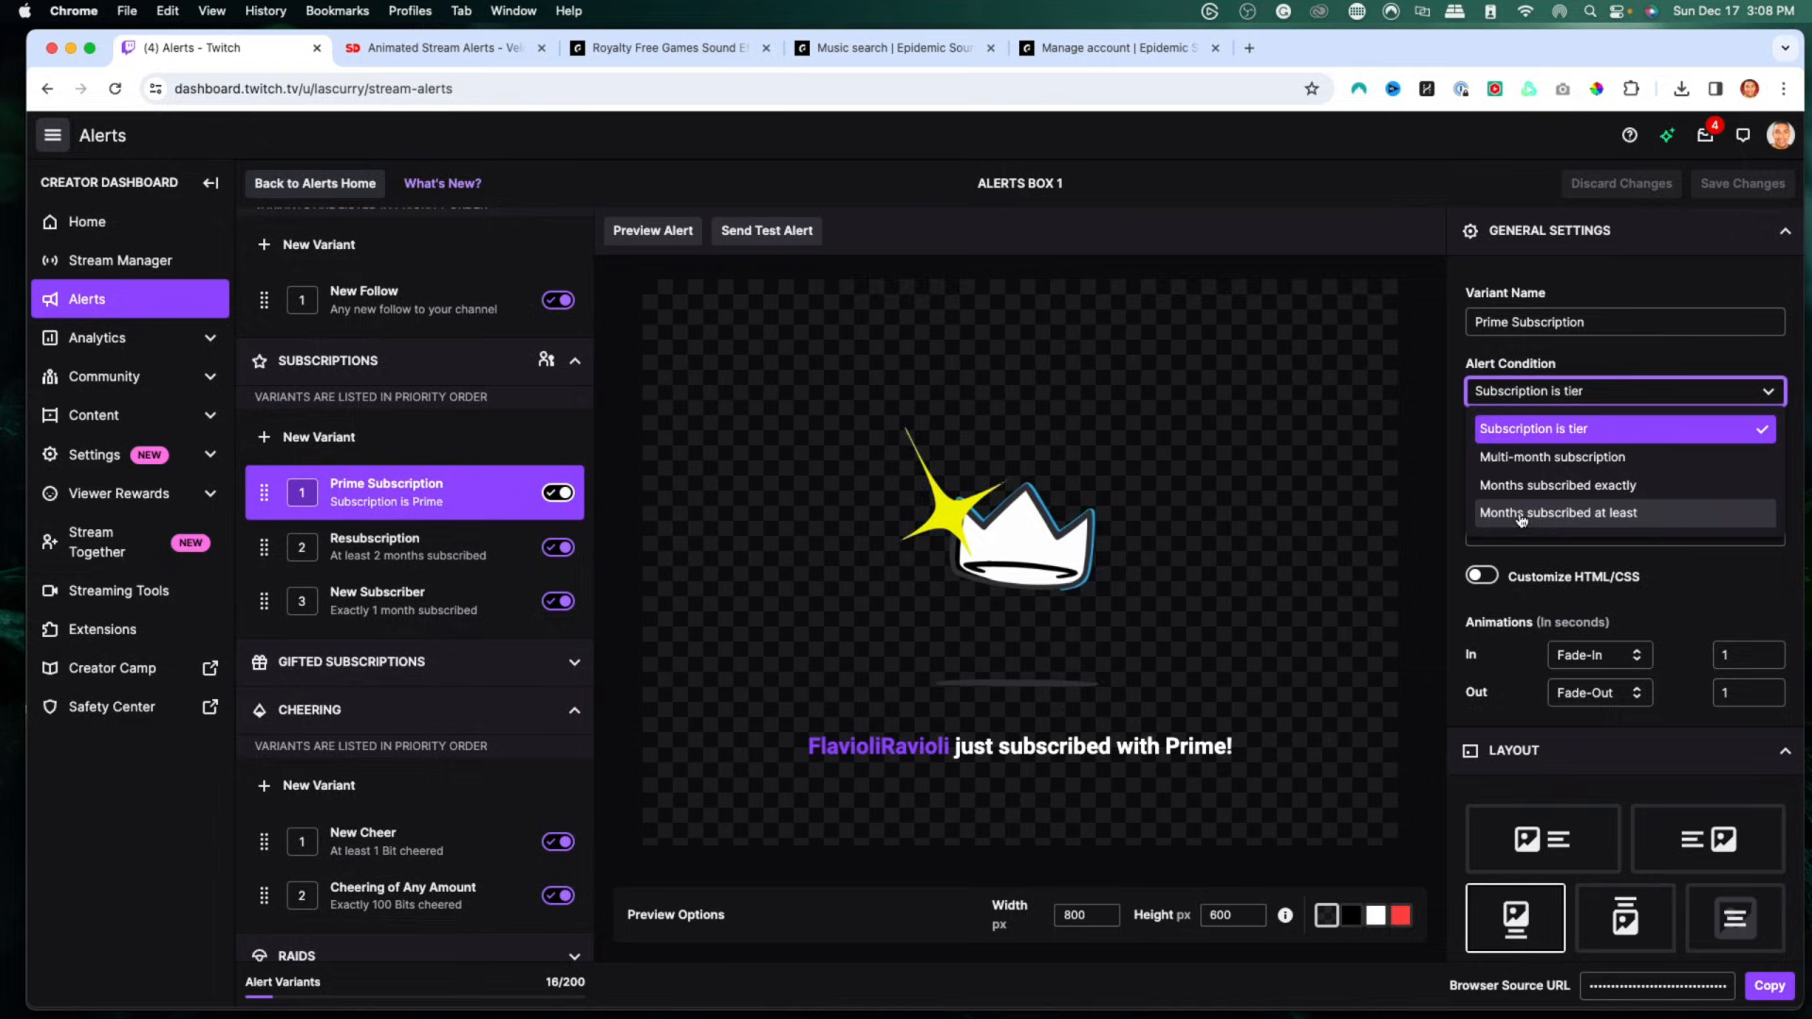
left_click(1451, 467)
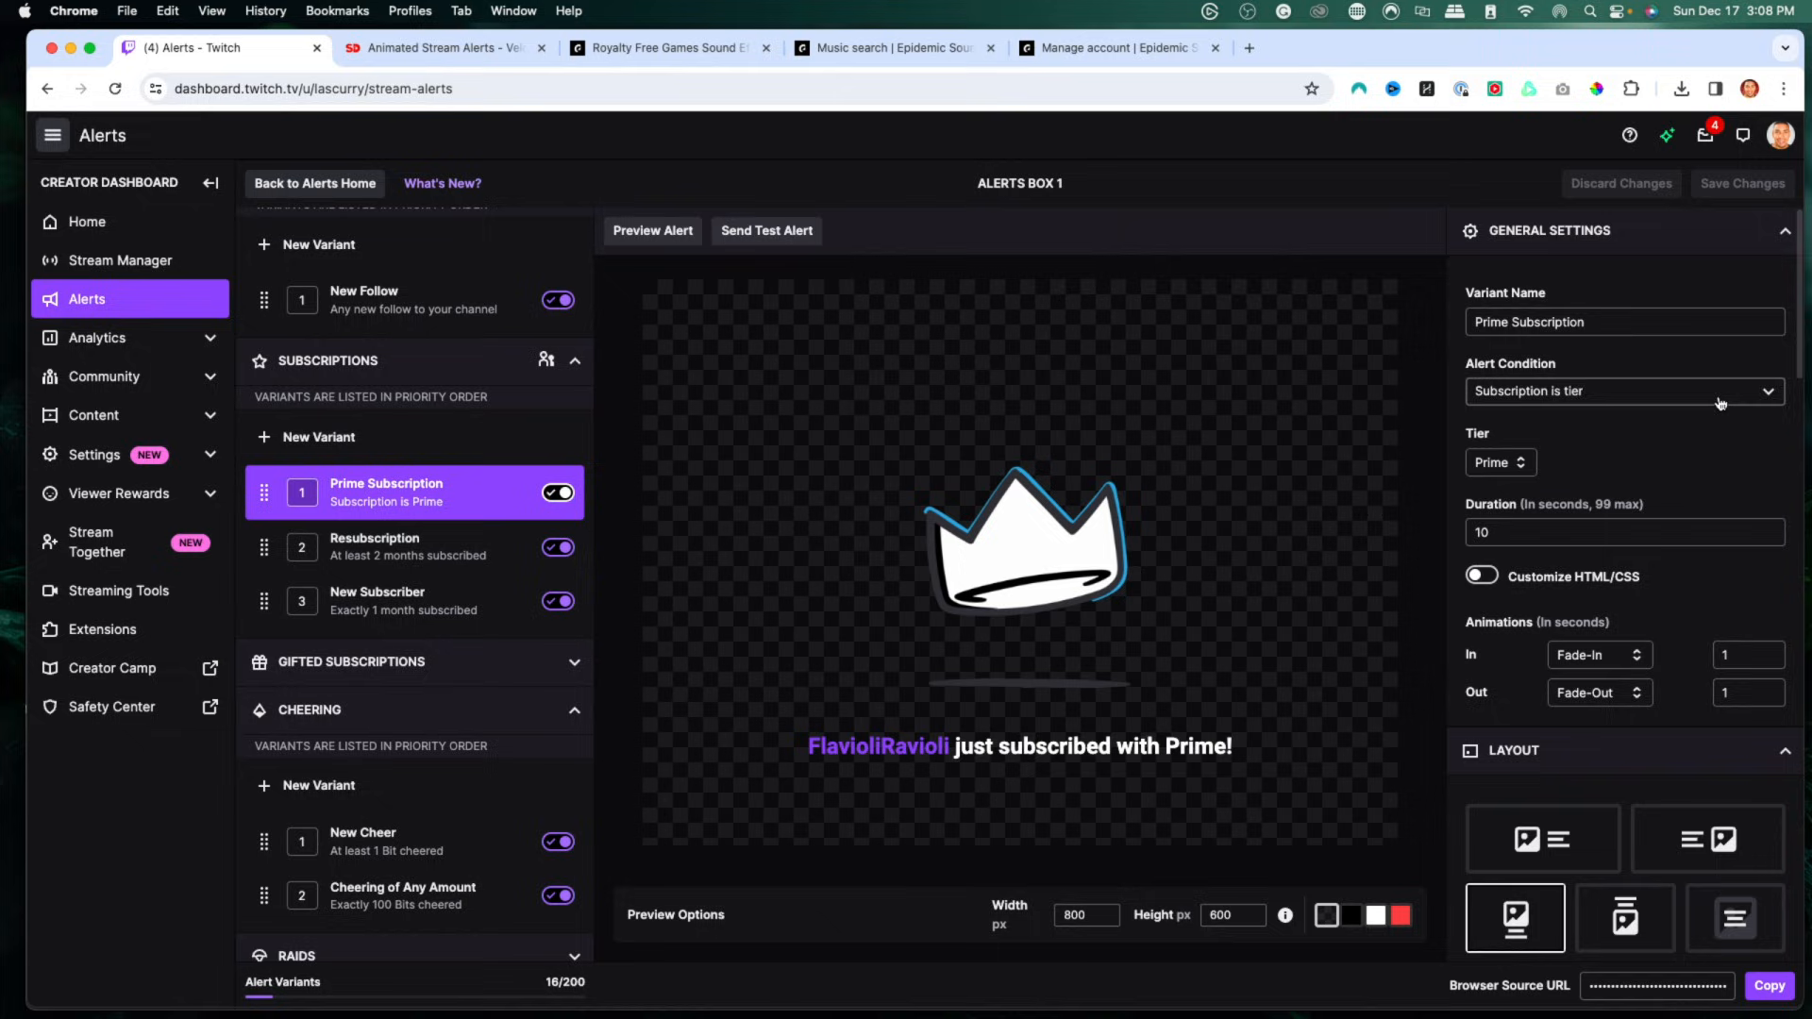
Step: Return to the New Follow variant, copy the alert box's Browser Source URL and switch to OBS
scroll(263, 417, "up", 3)
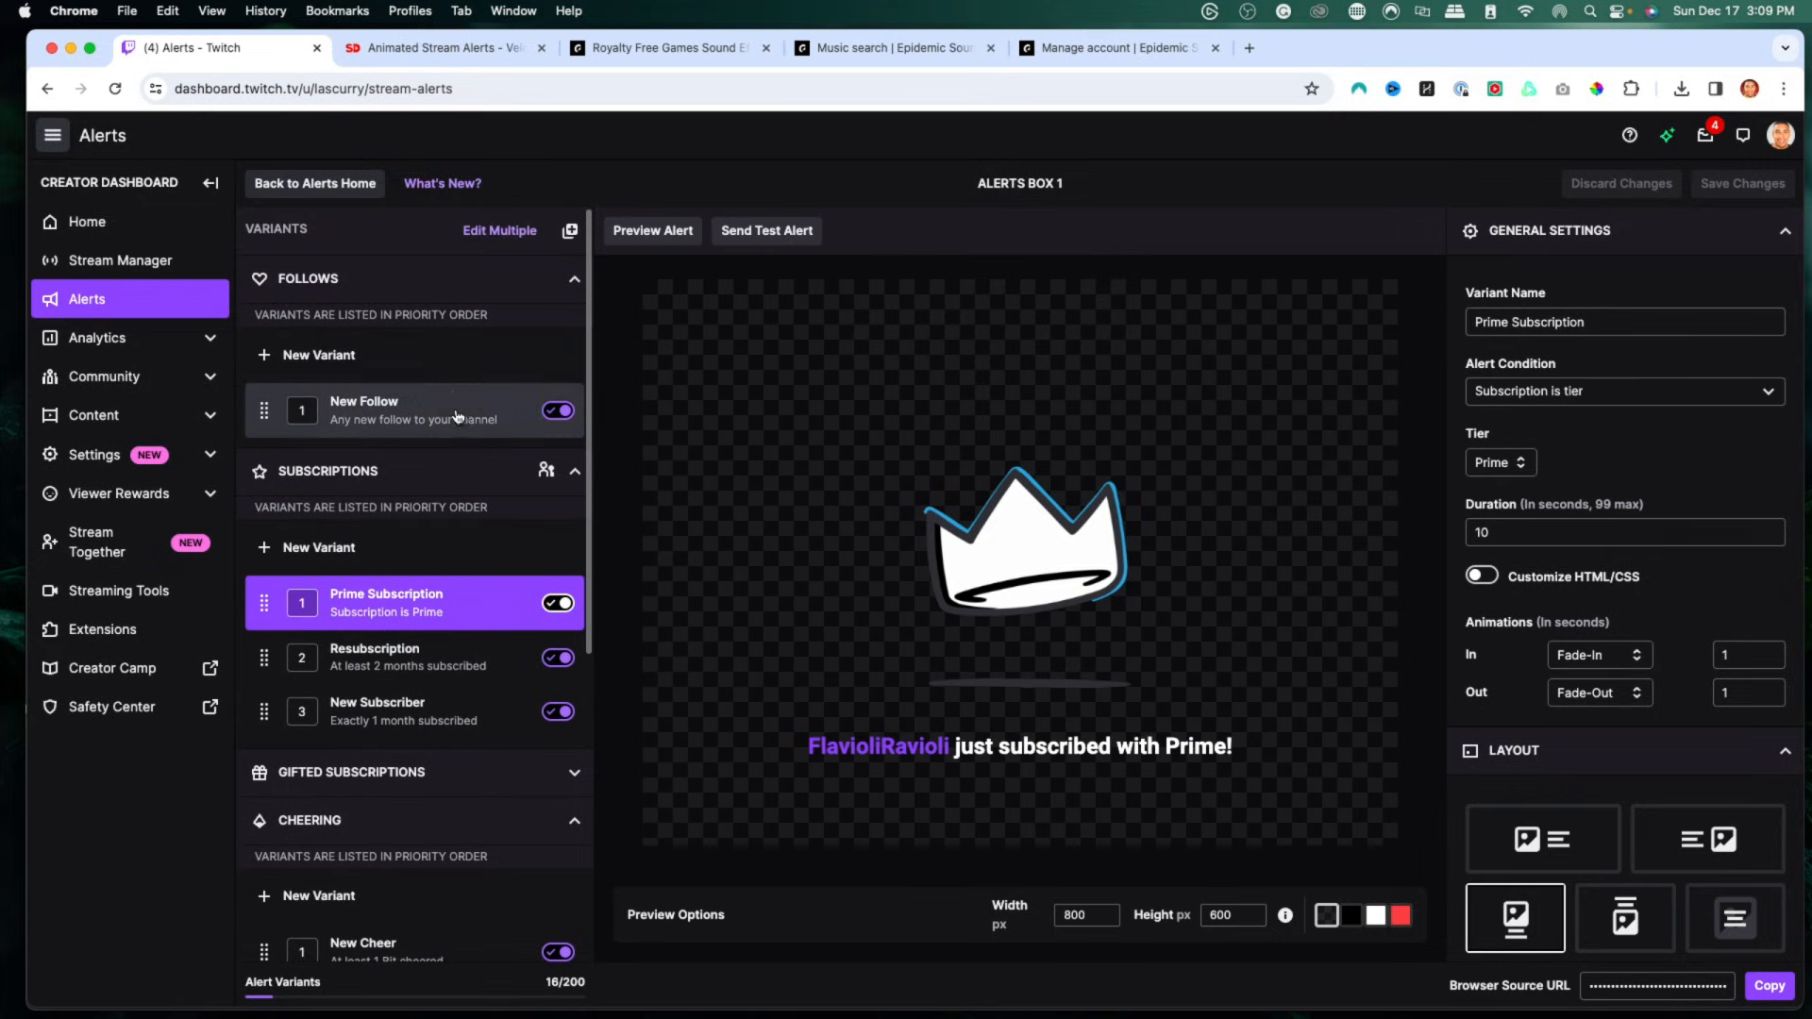
left_click(269, 413)
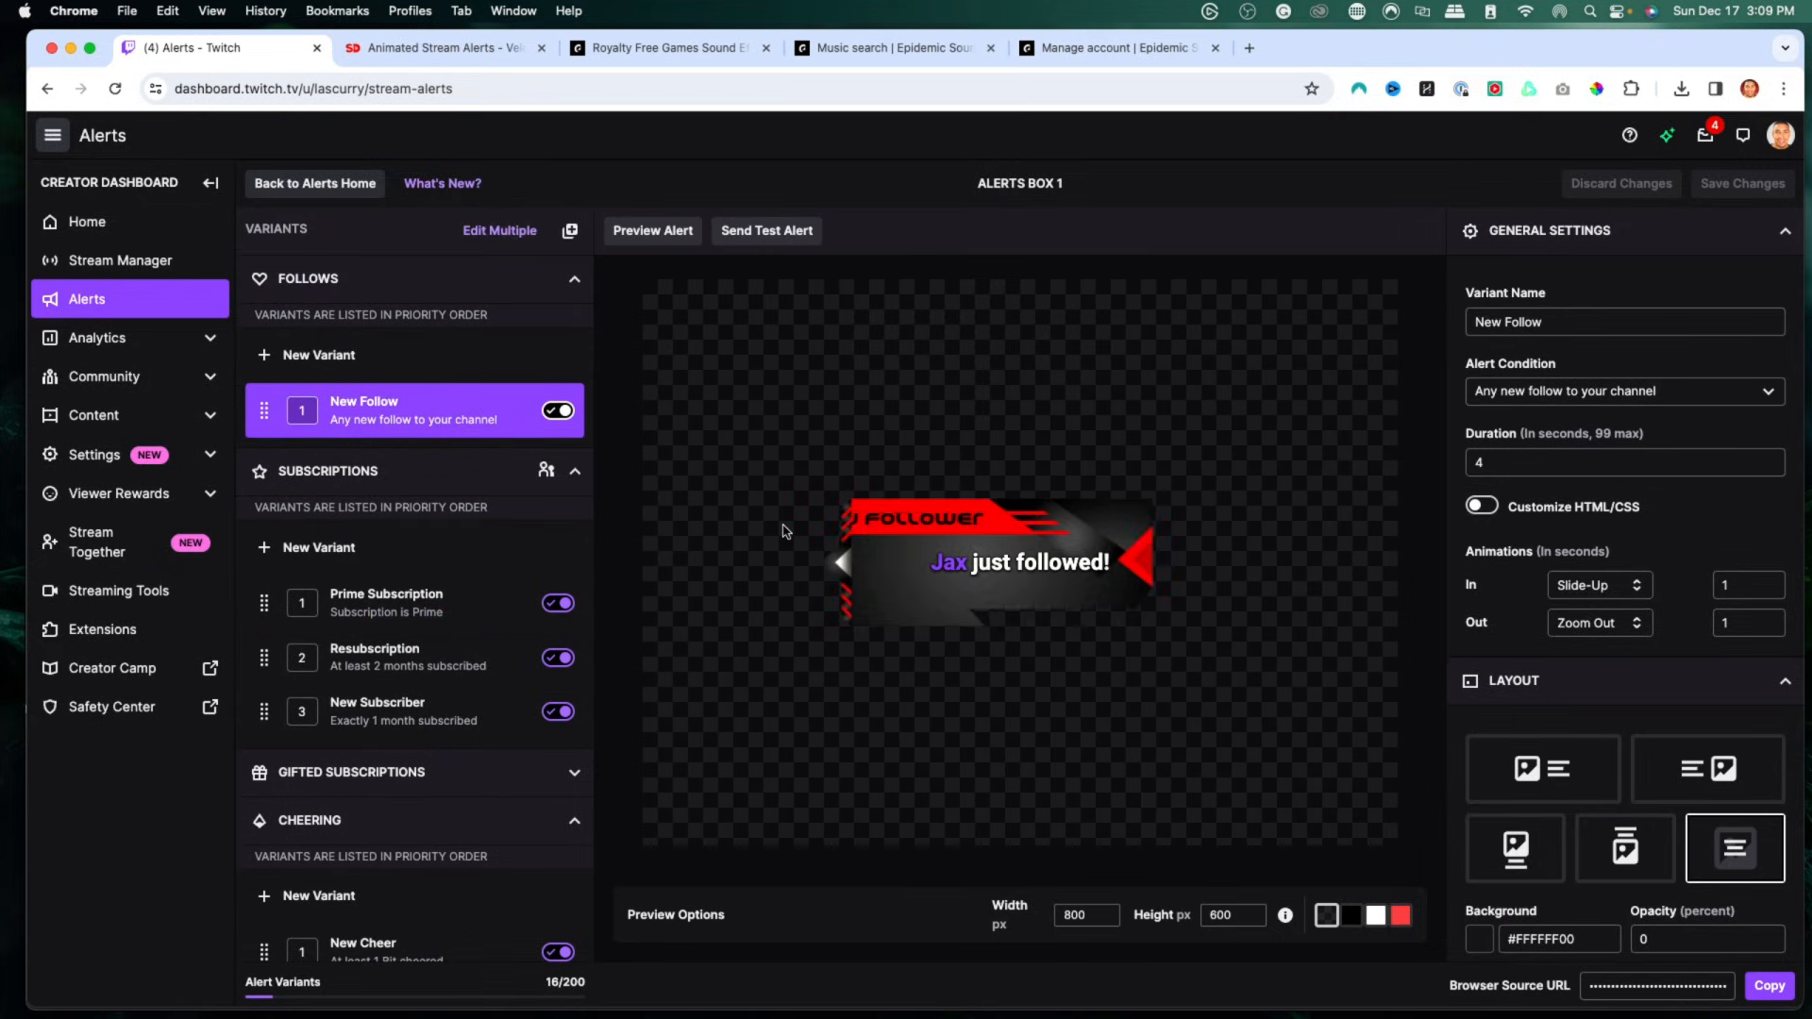
scroll(425, 642, "down", 5)
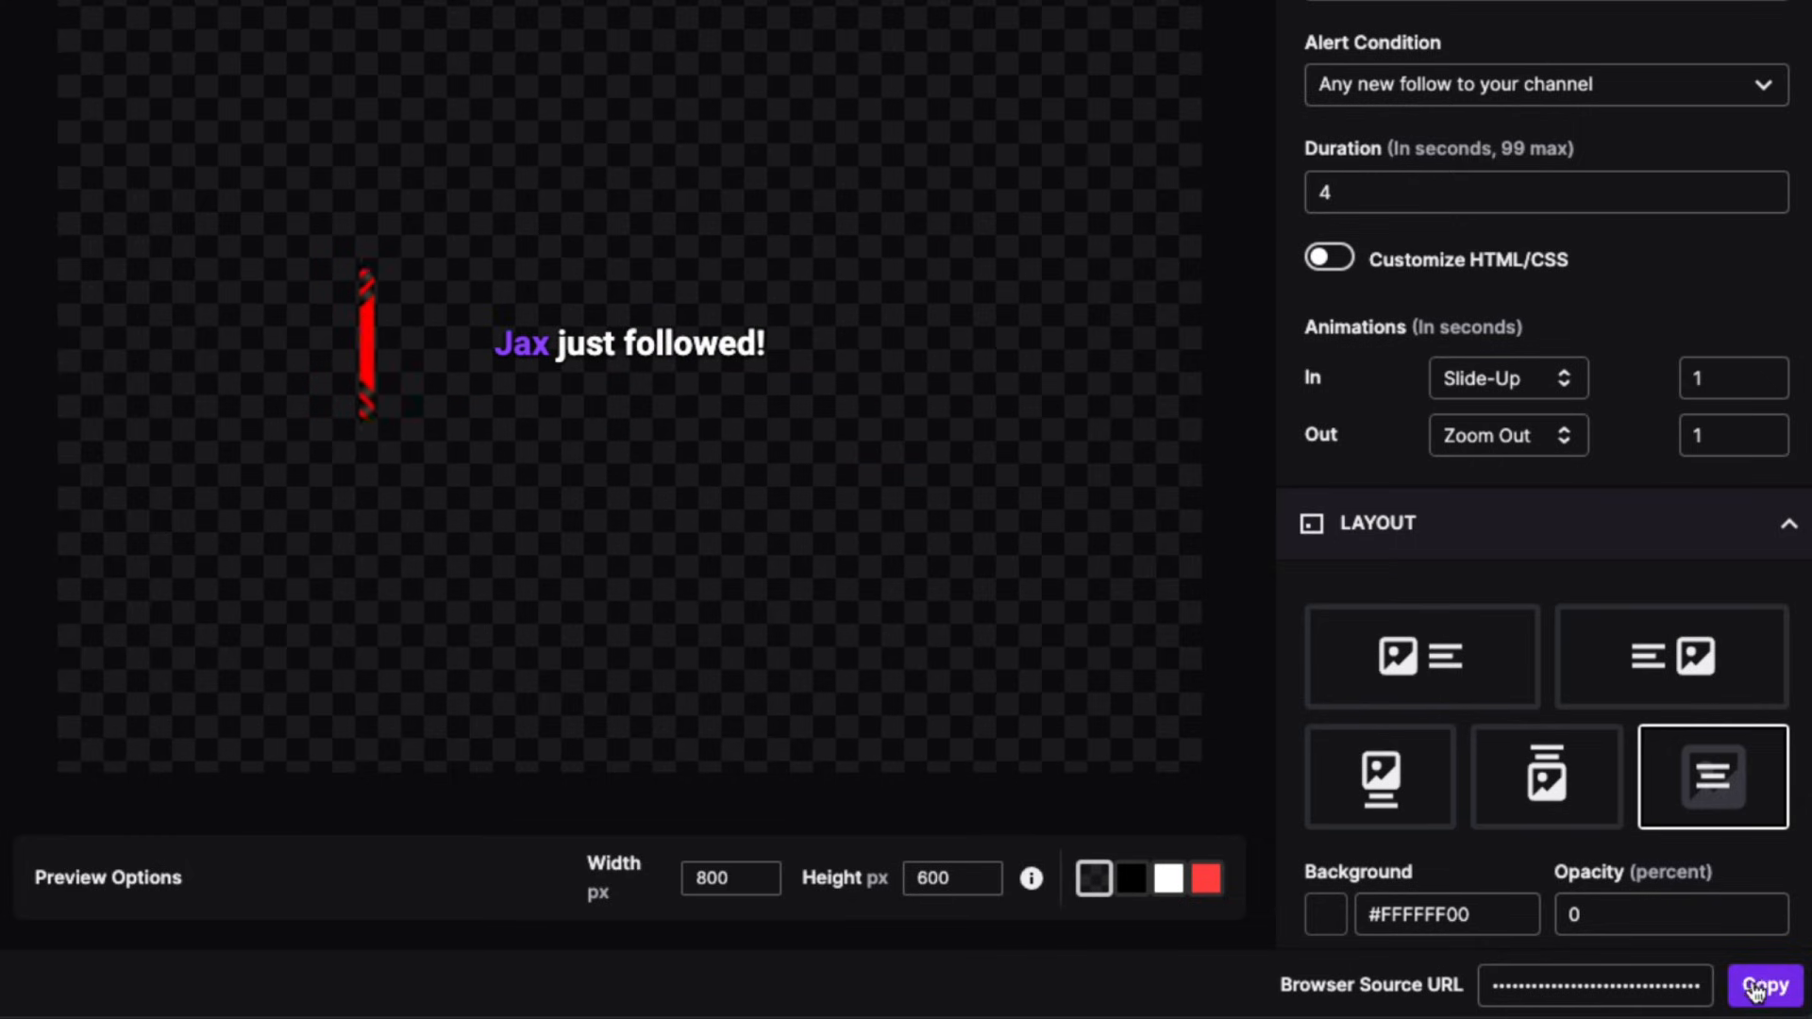
mouse_move(925, 1011)
left_click(1049, 985)
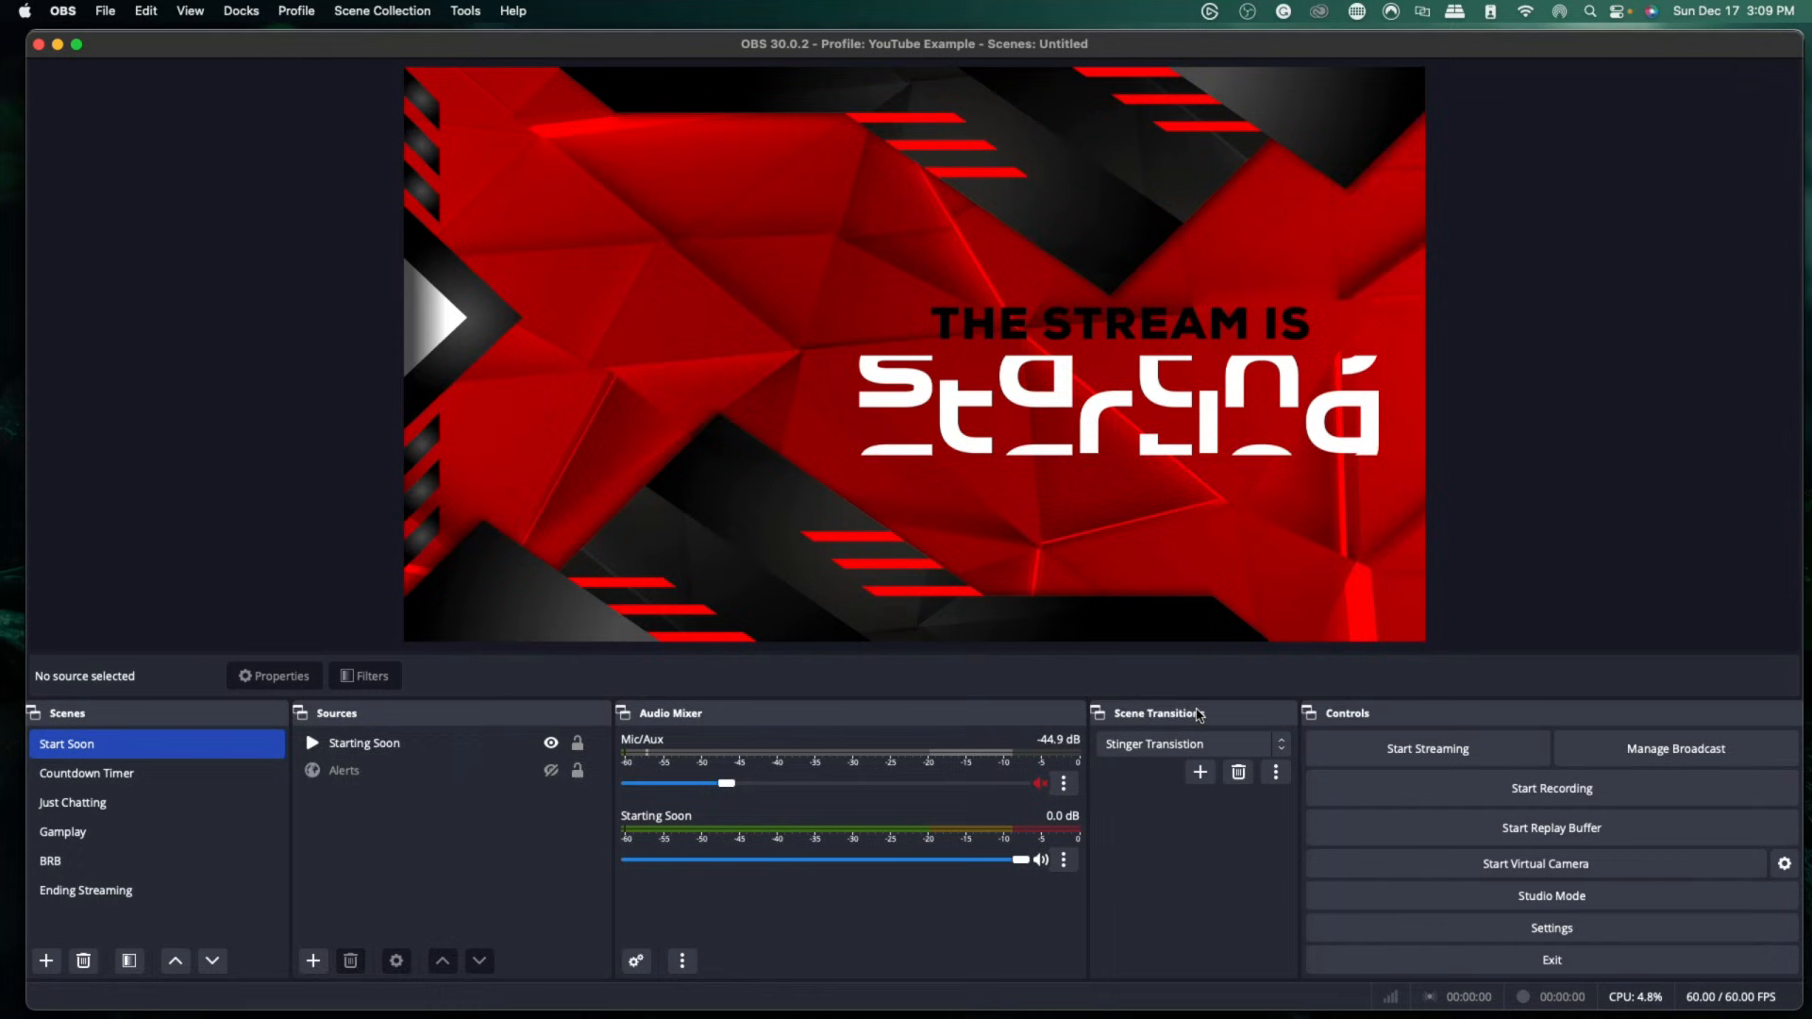
Step: Check the existing Alerts source and look through the Countdown Timer, Just Chatting, Gamplay, BRB and Ending Streaming scenes
left_click(464, 772)
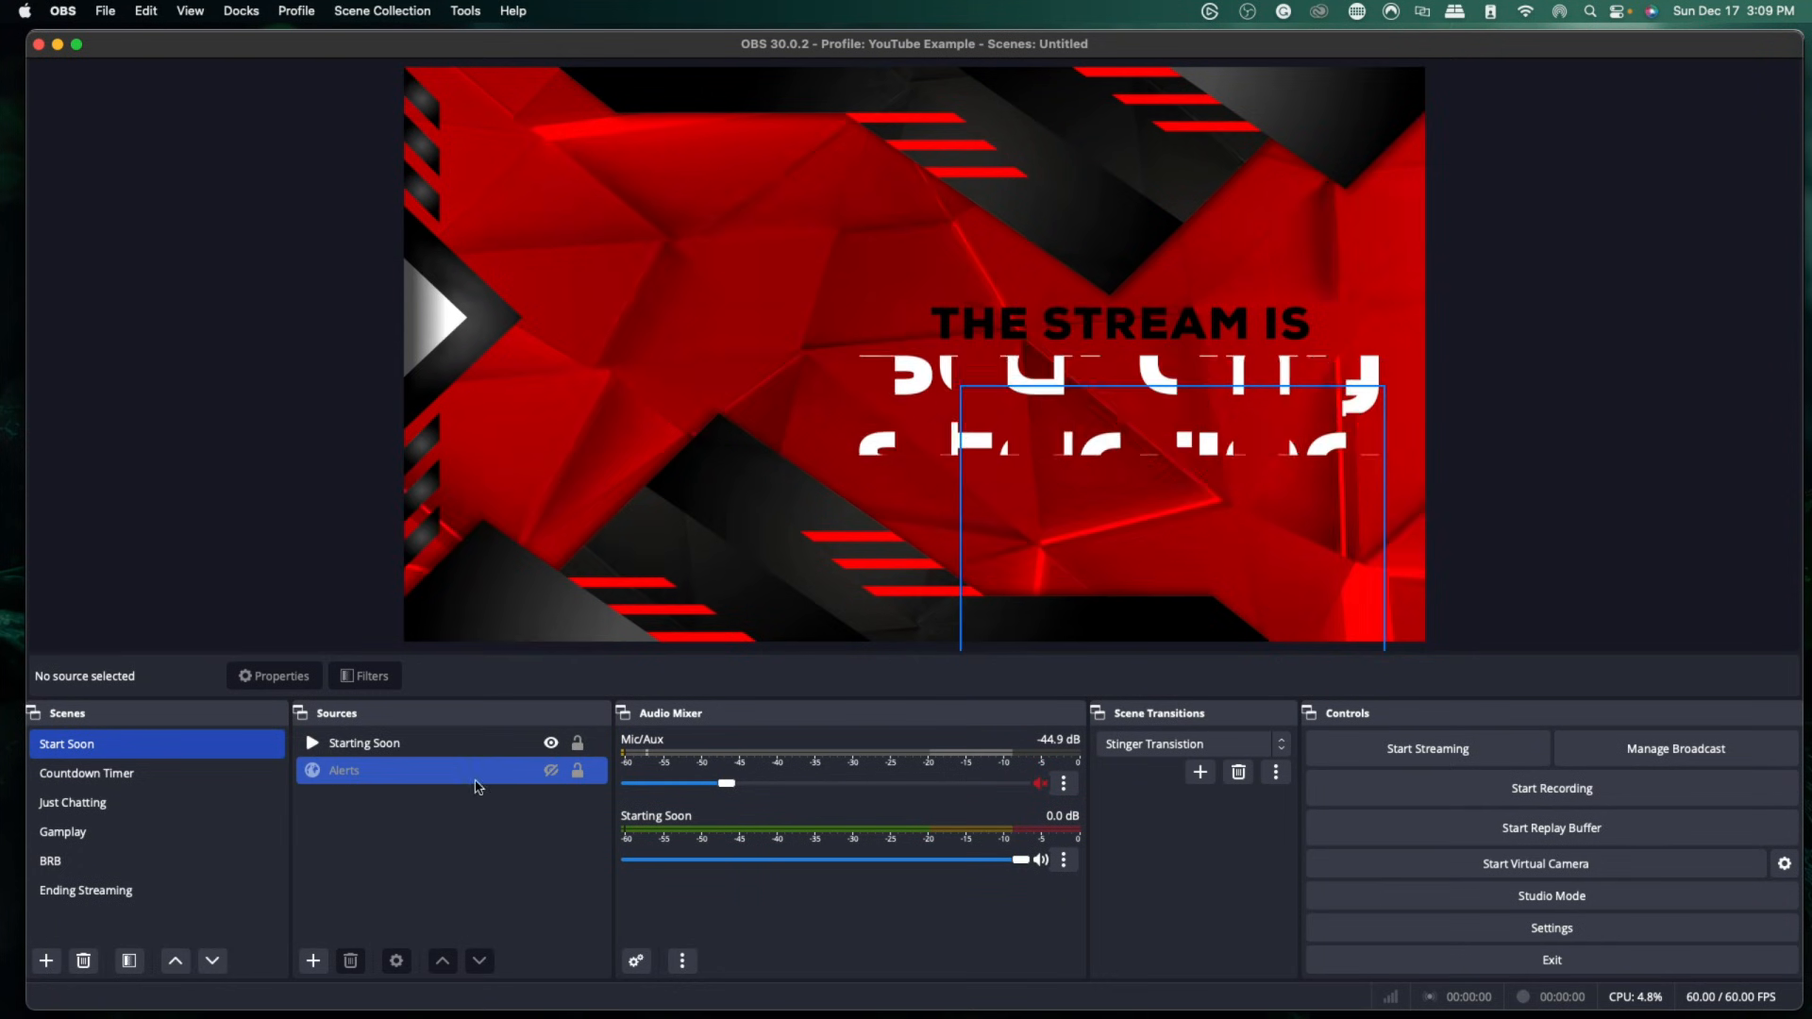
left_click(1208, 344)
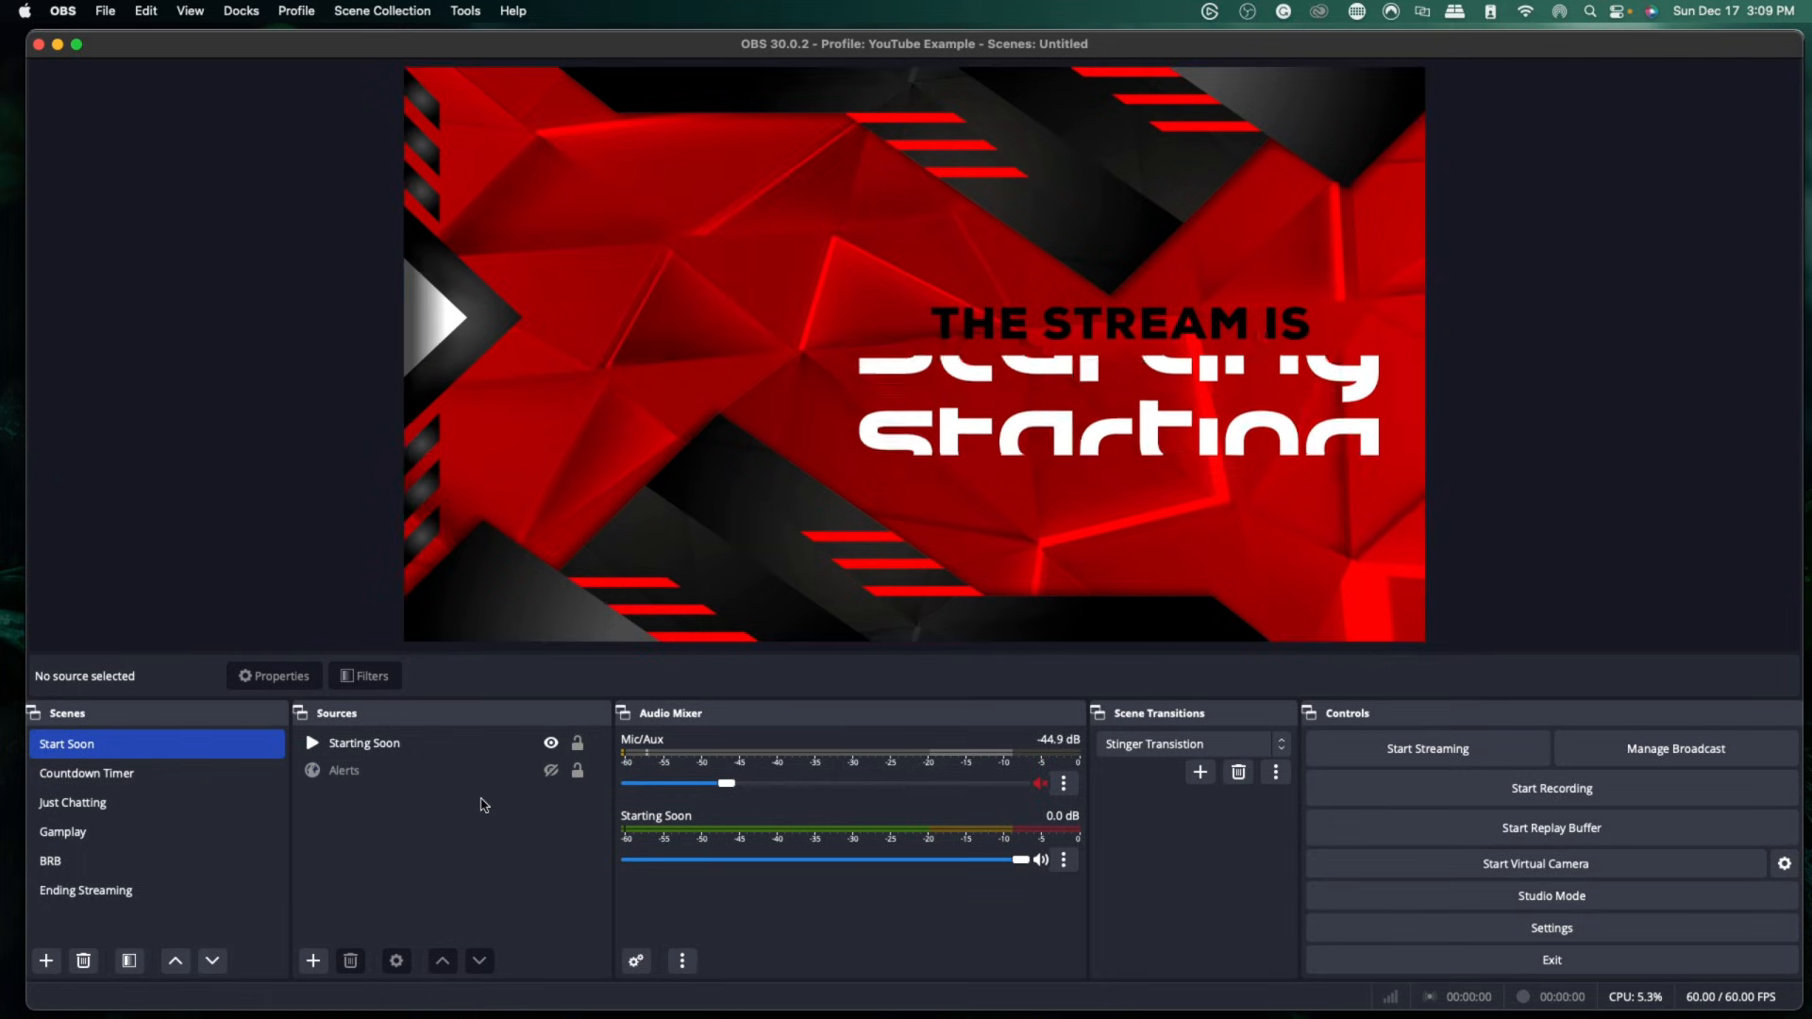
left_click(118, 772)
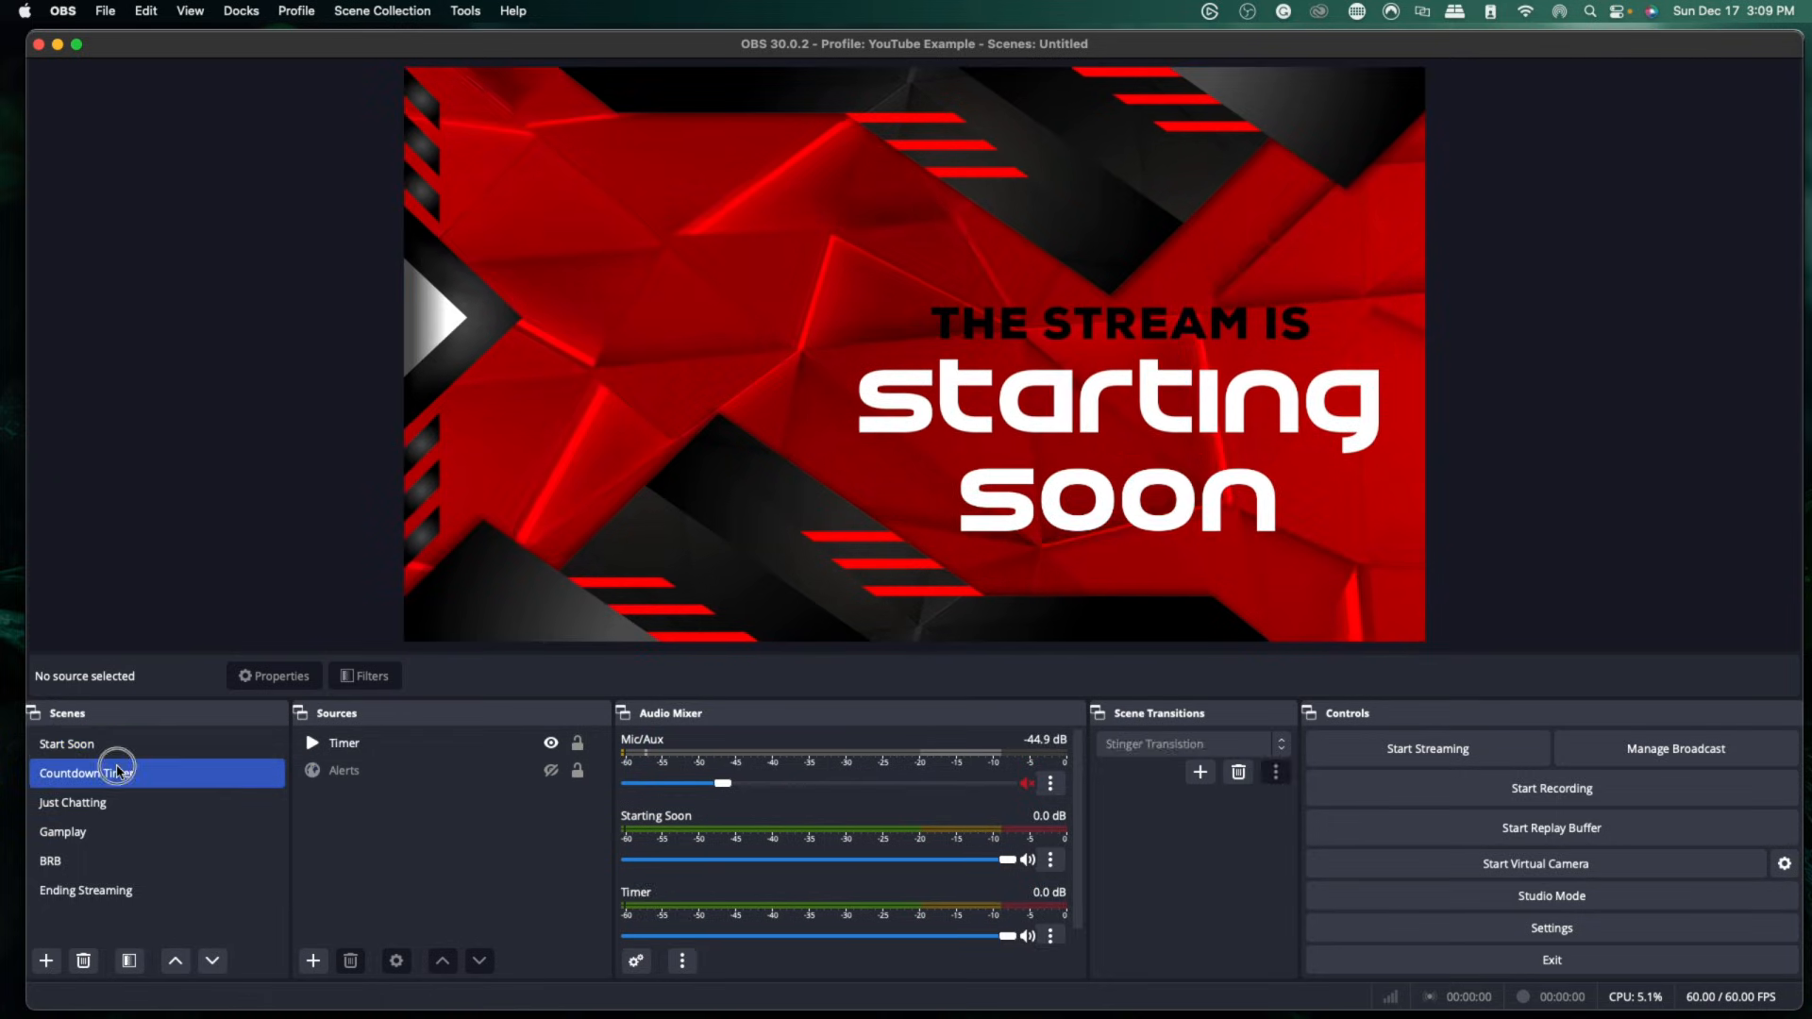
left_click(118, 801)
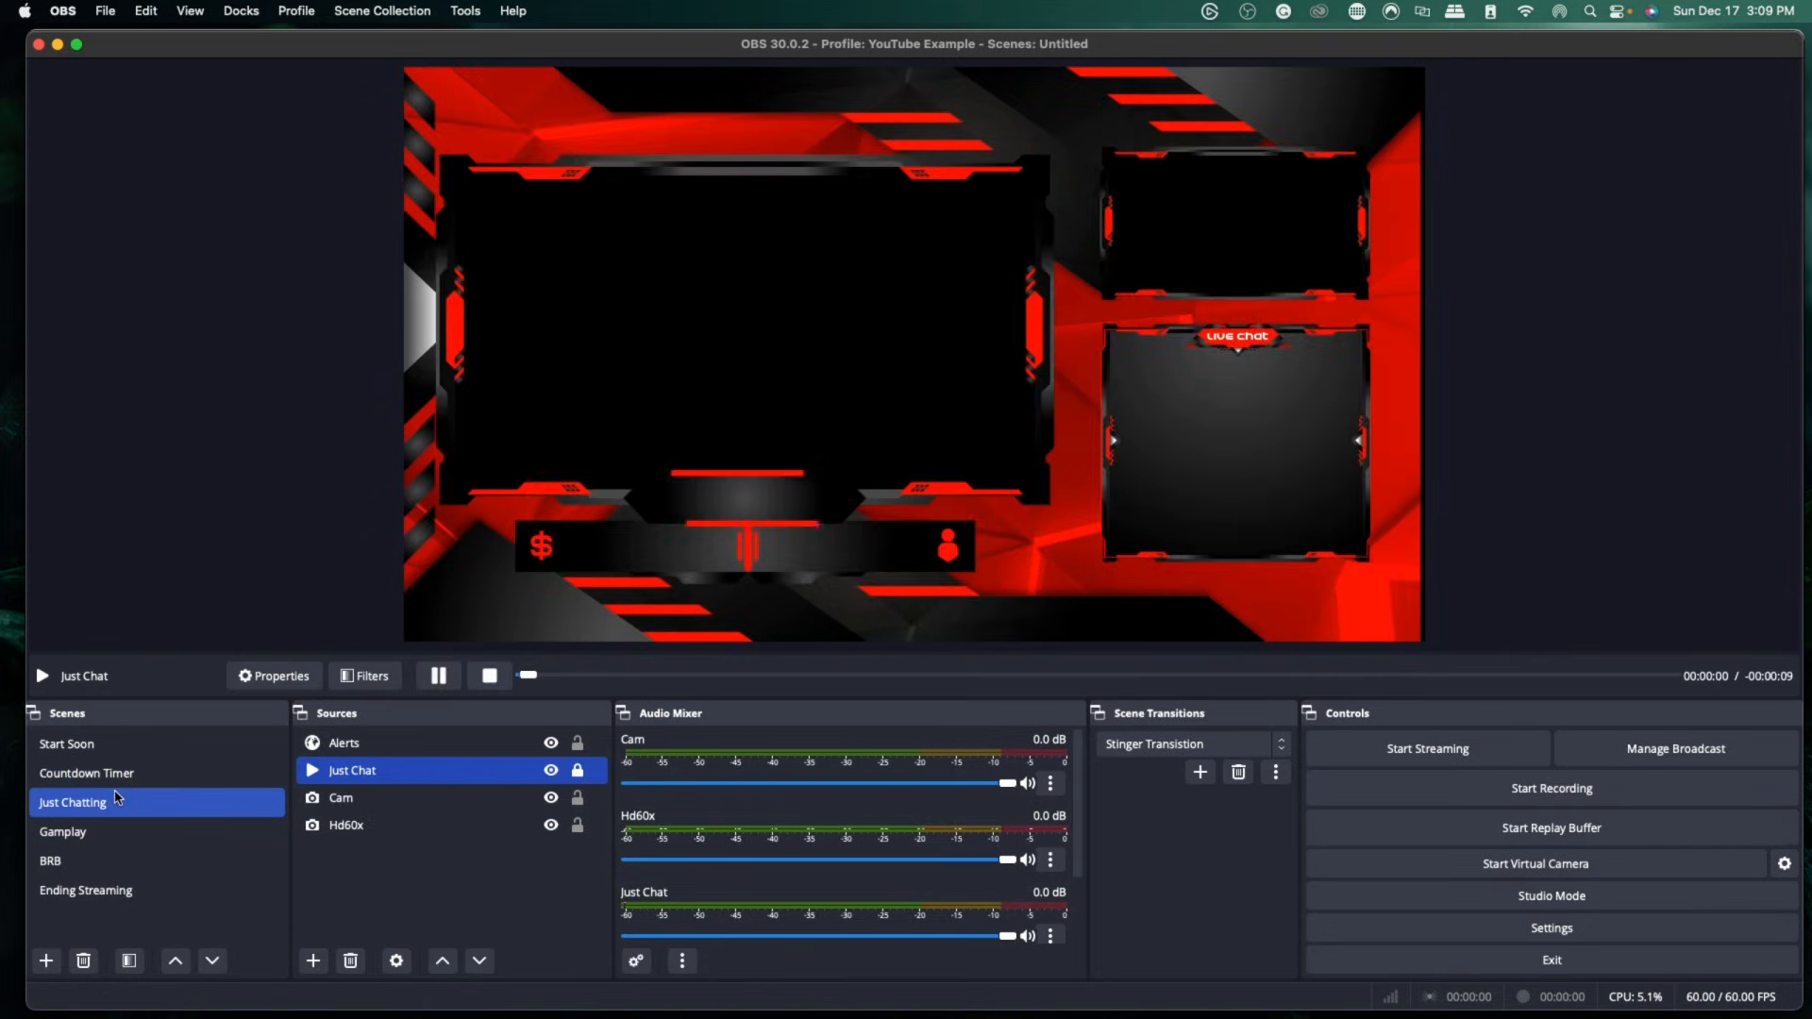
left_click(117, 831)
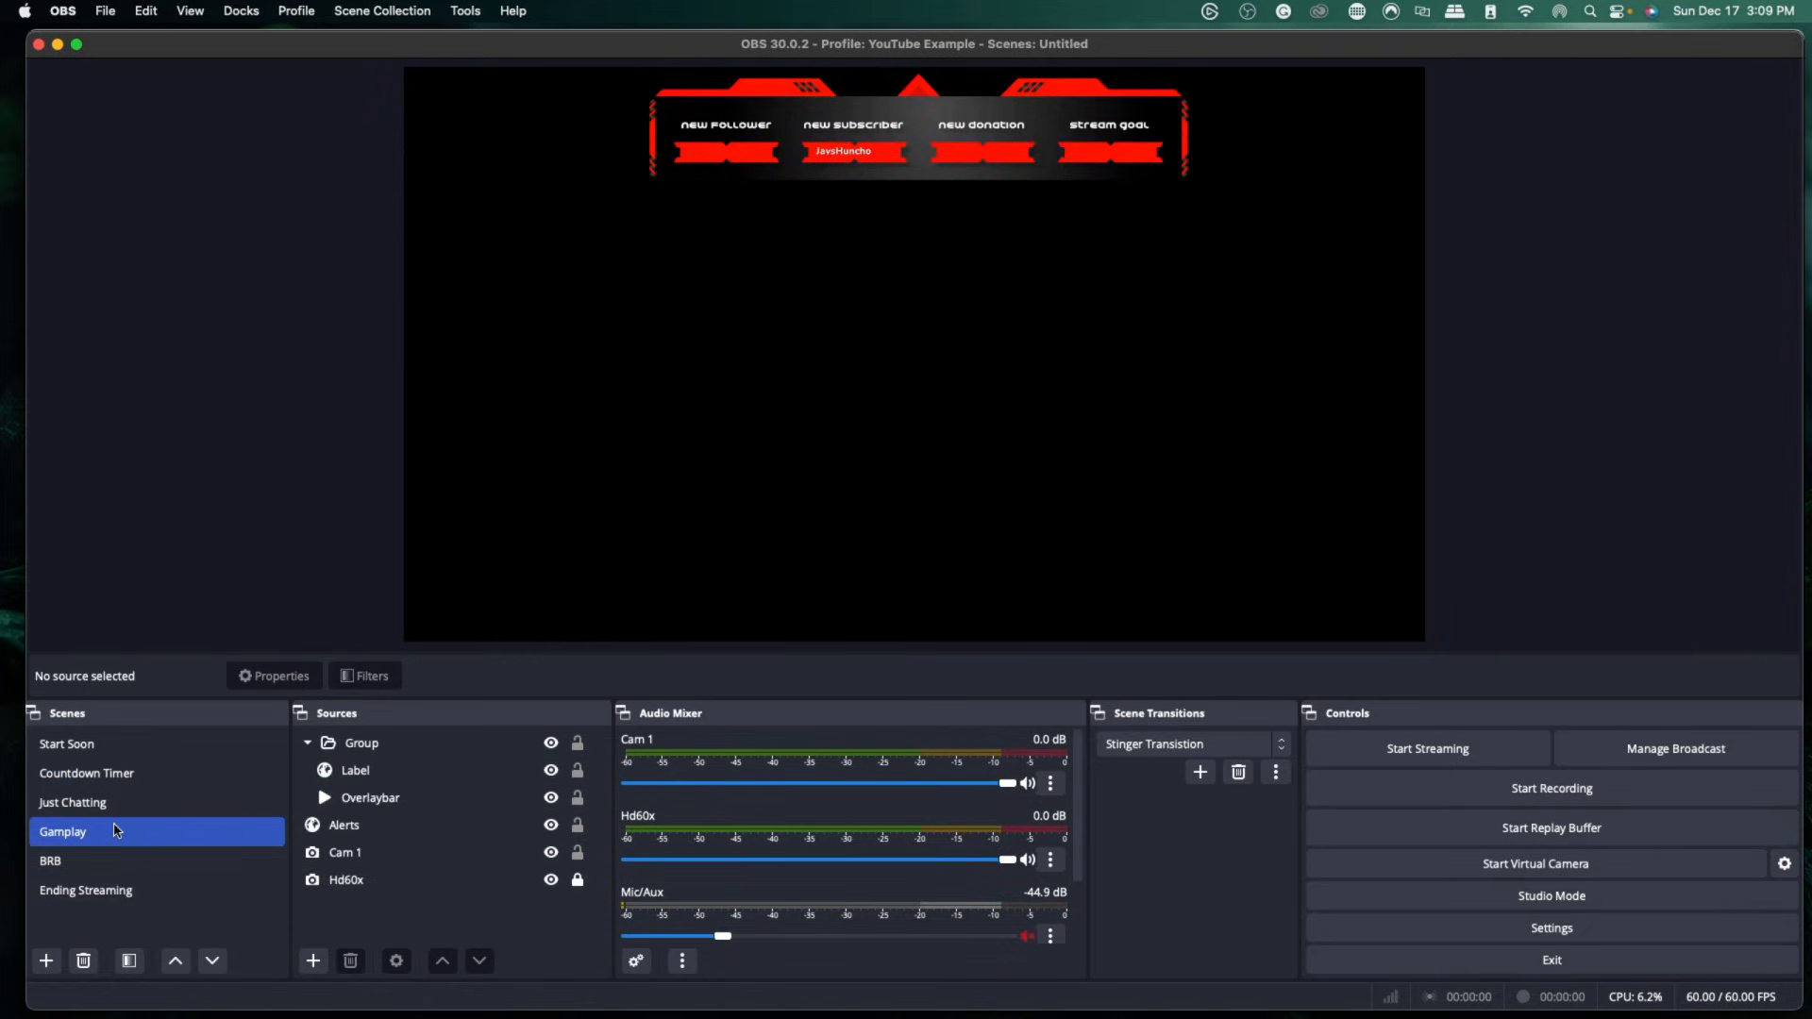
left_click(109, 861)
left_click(75, 890)
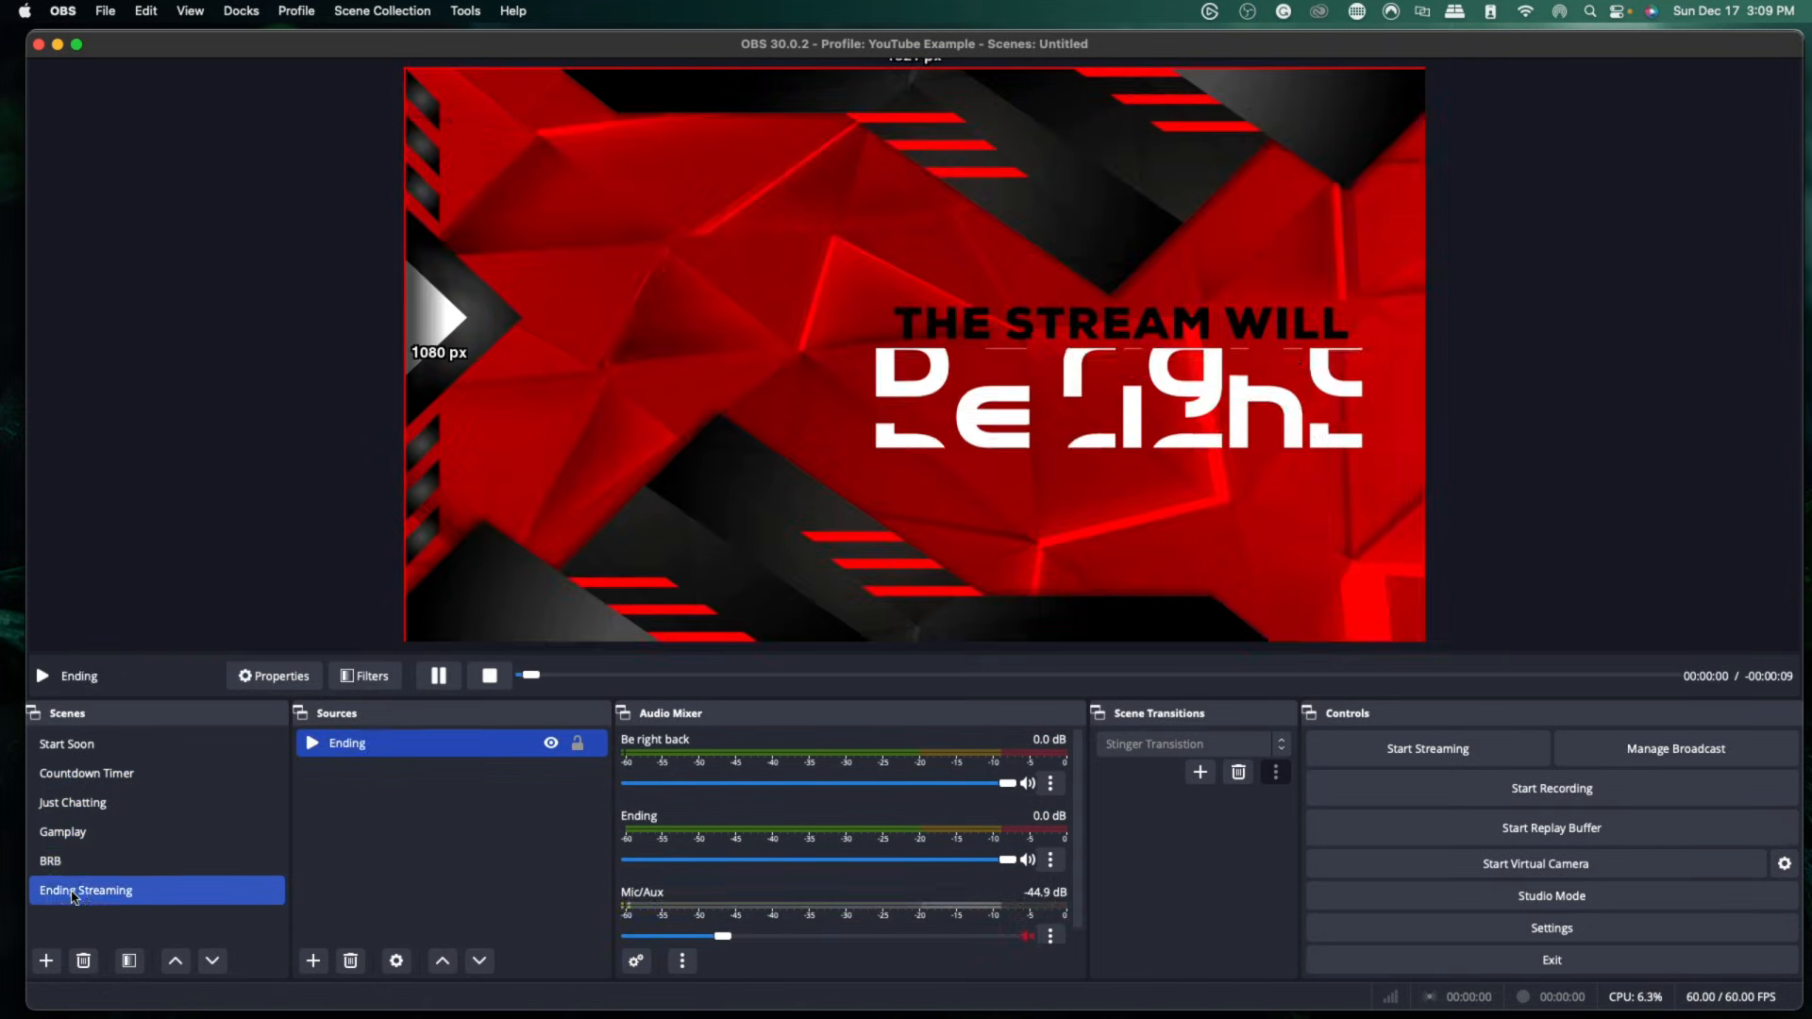
Step: Add a new browser source named "Alerts 2" to the Start Soon scene
left_click(152, 752)
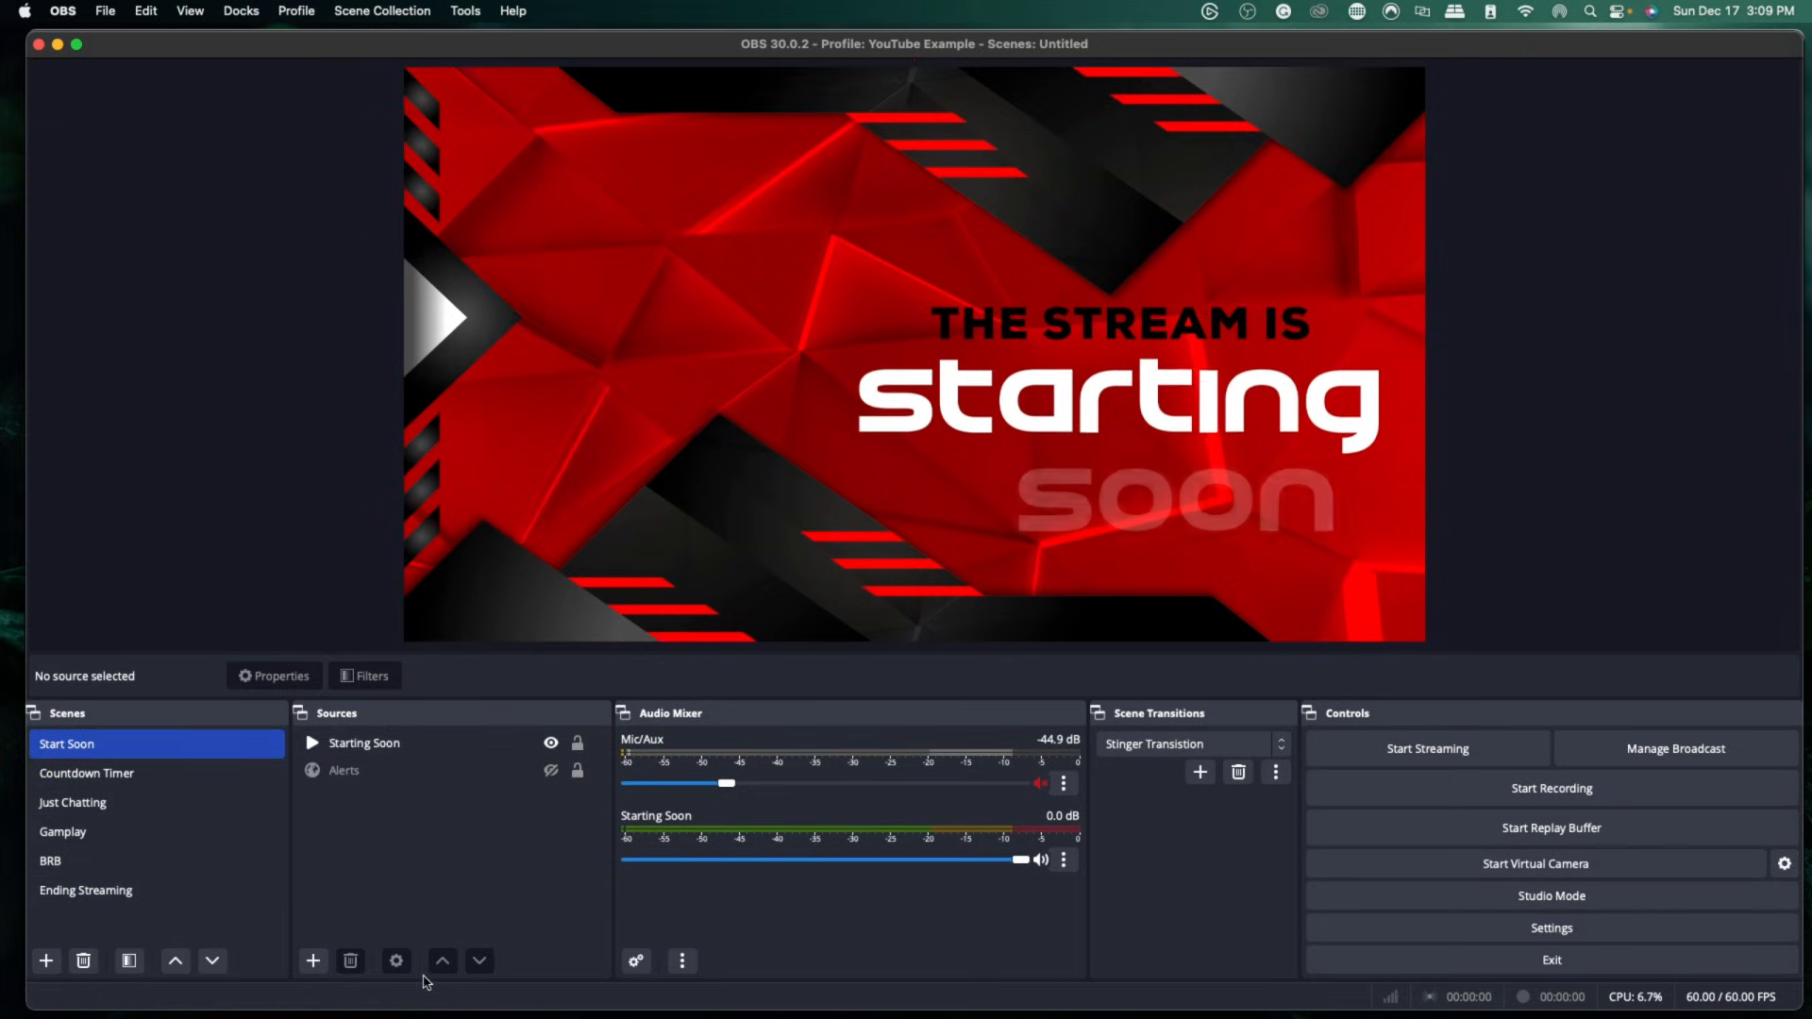
left_click(314, 961)
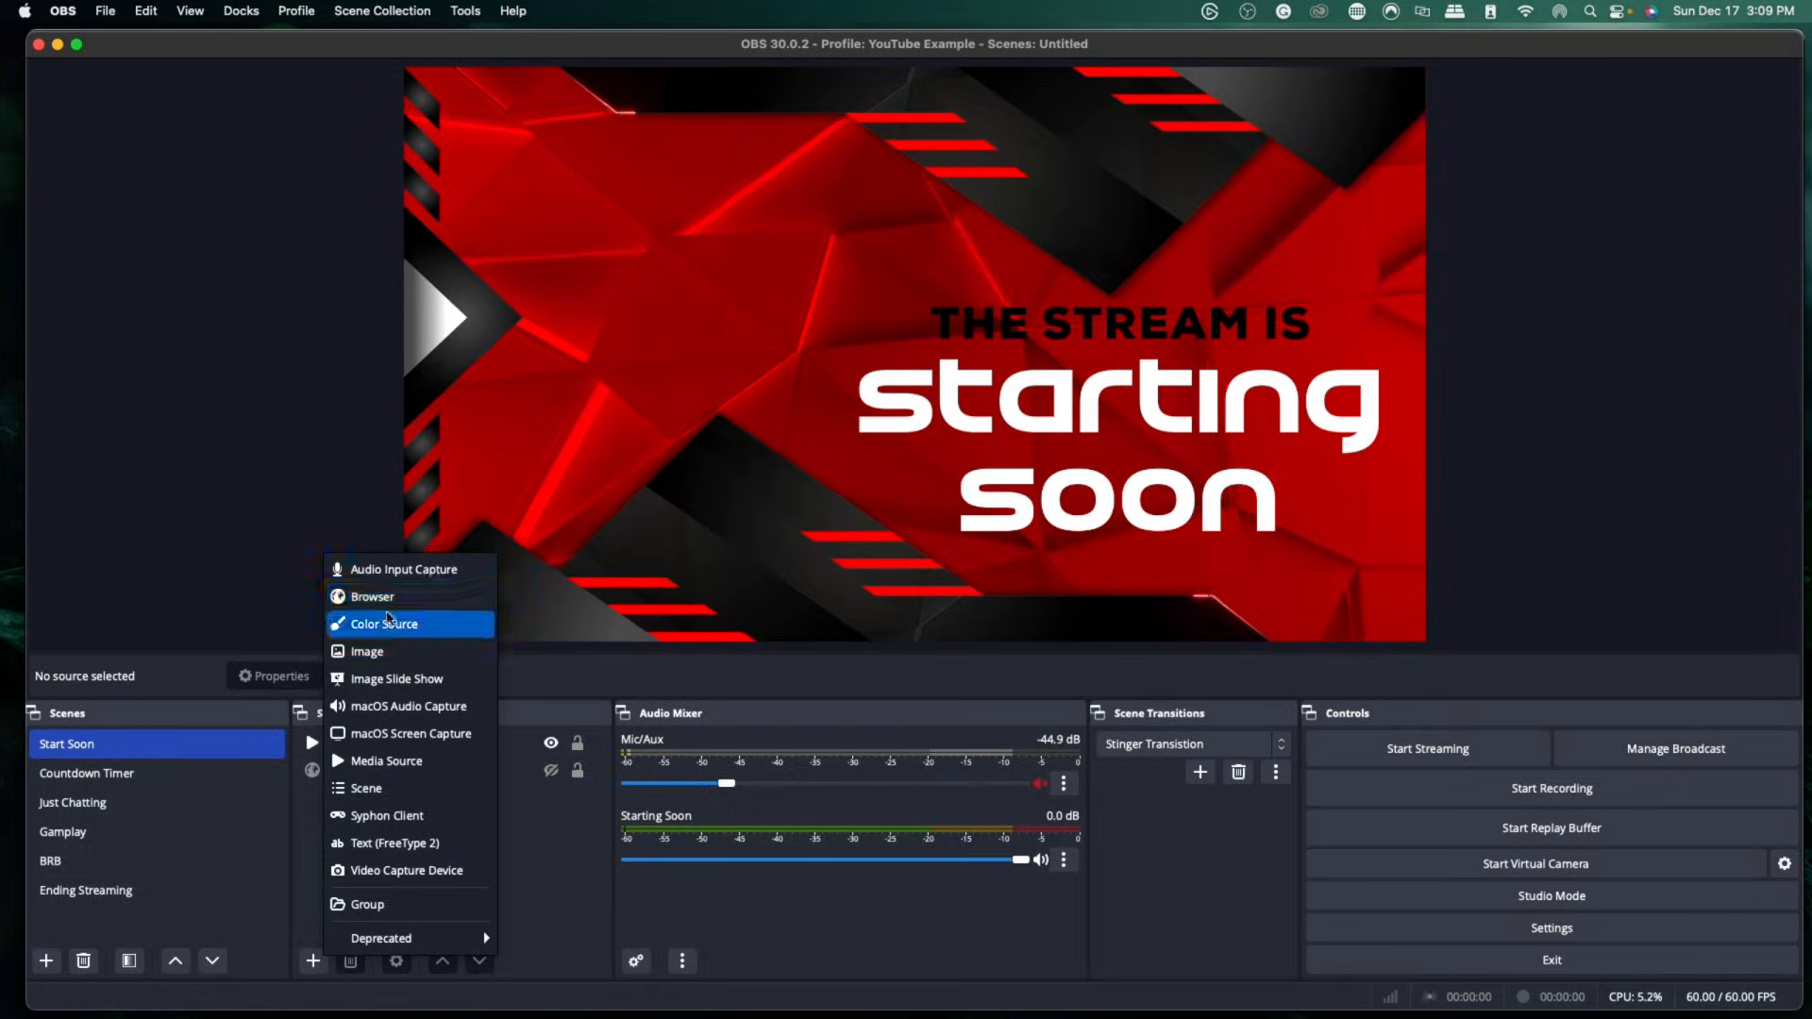
left_click(373, 596)
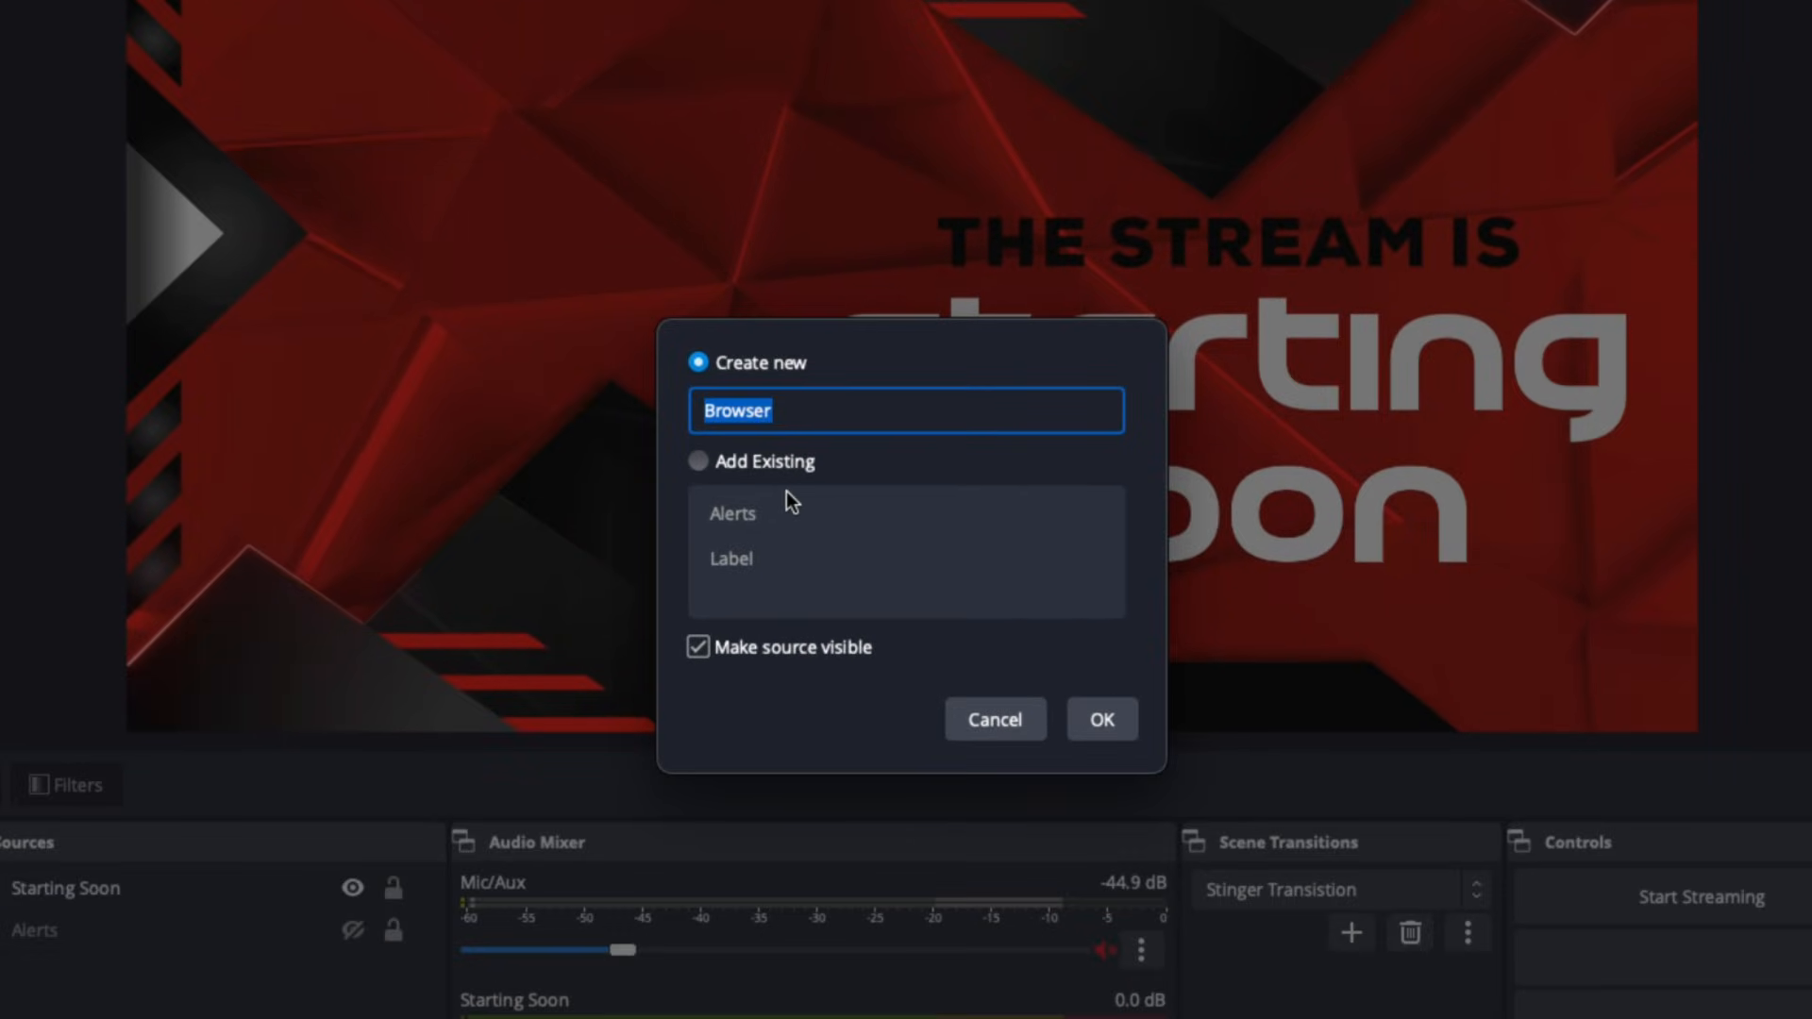
type("Alerts ")
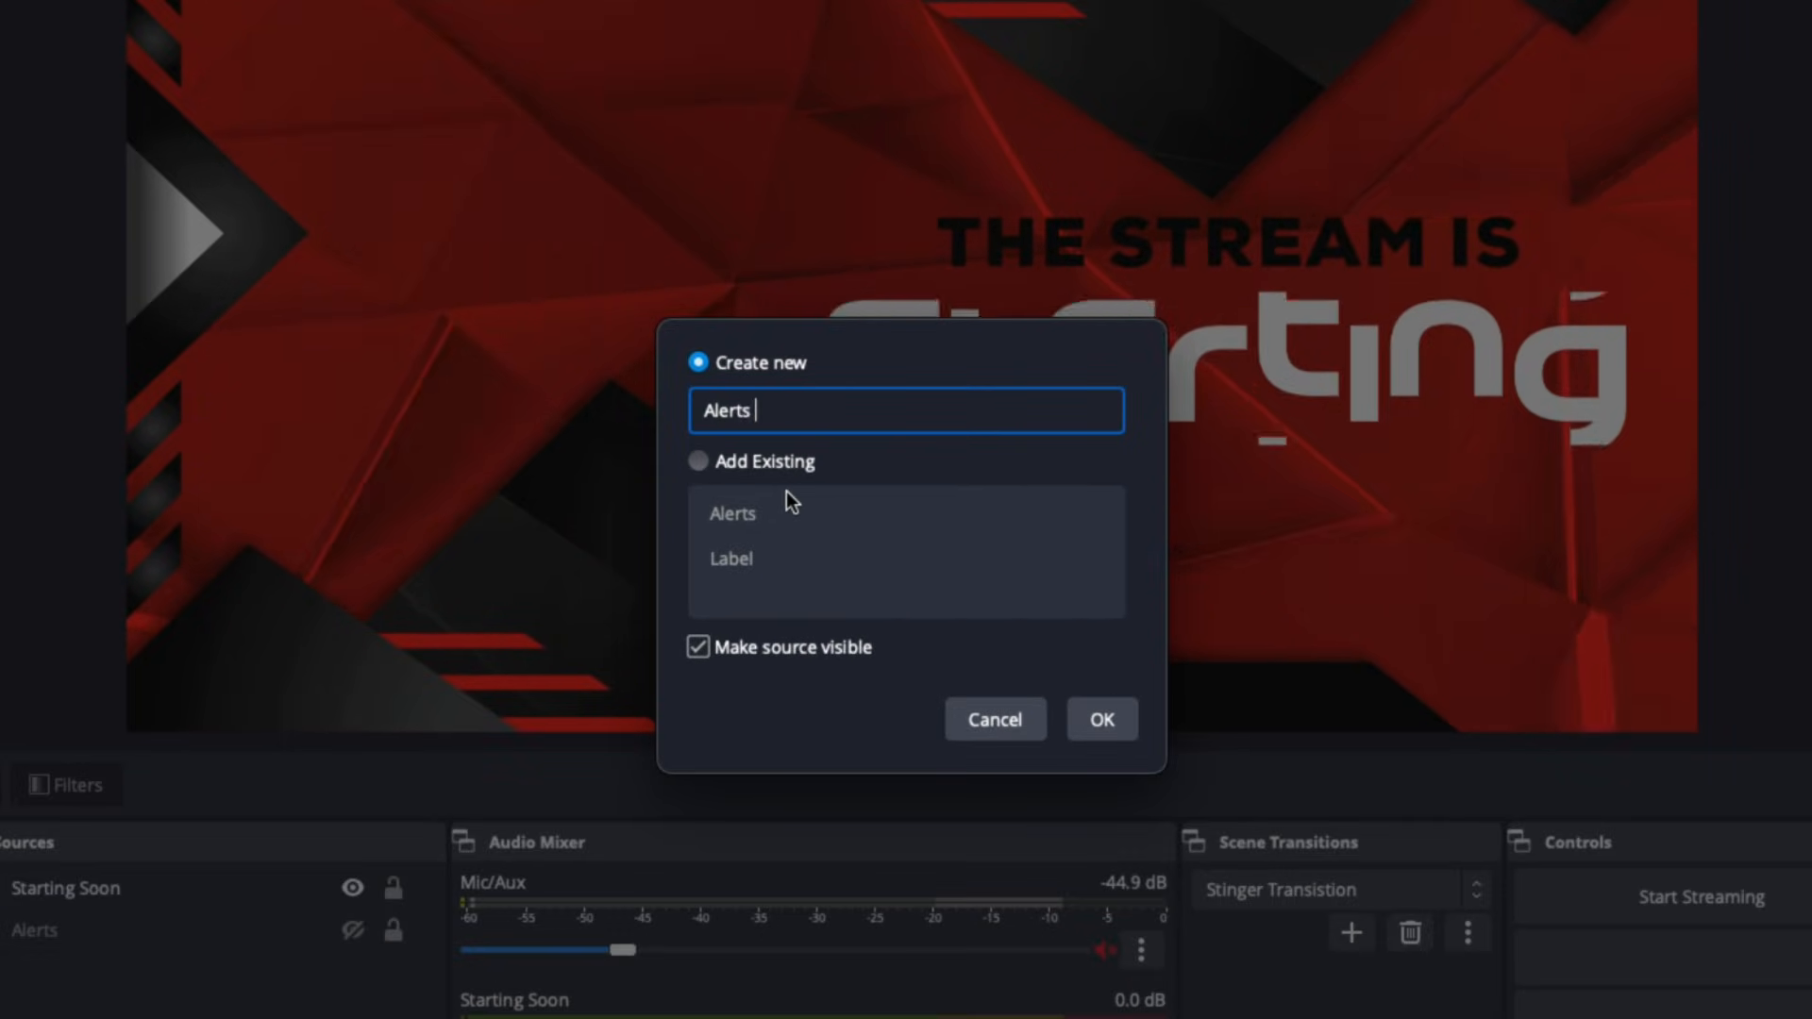
type("2")
left_click(1095, 722)
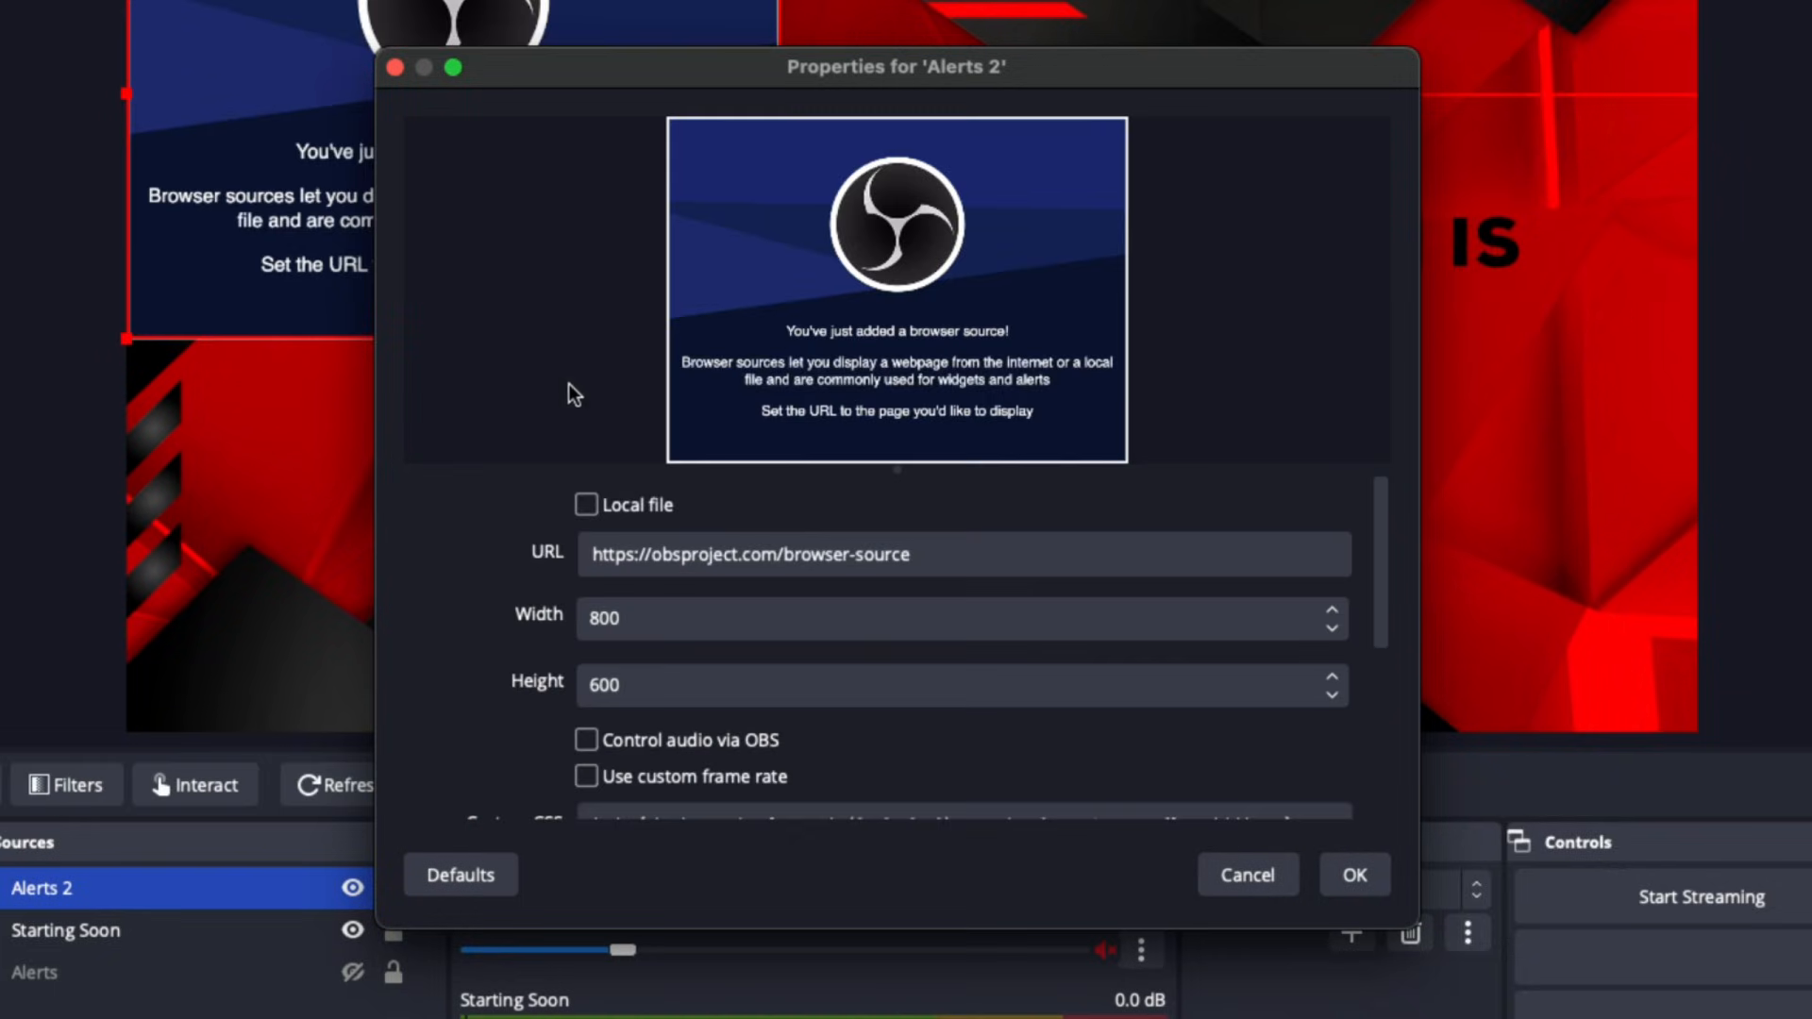
Step: Replace the source's default URL with the copied alert box Browser Source URL, enable Control audio via OBS and accept the properties
left_click_drag(934, 562, 561, 557)
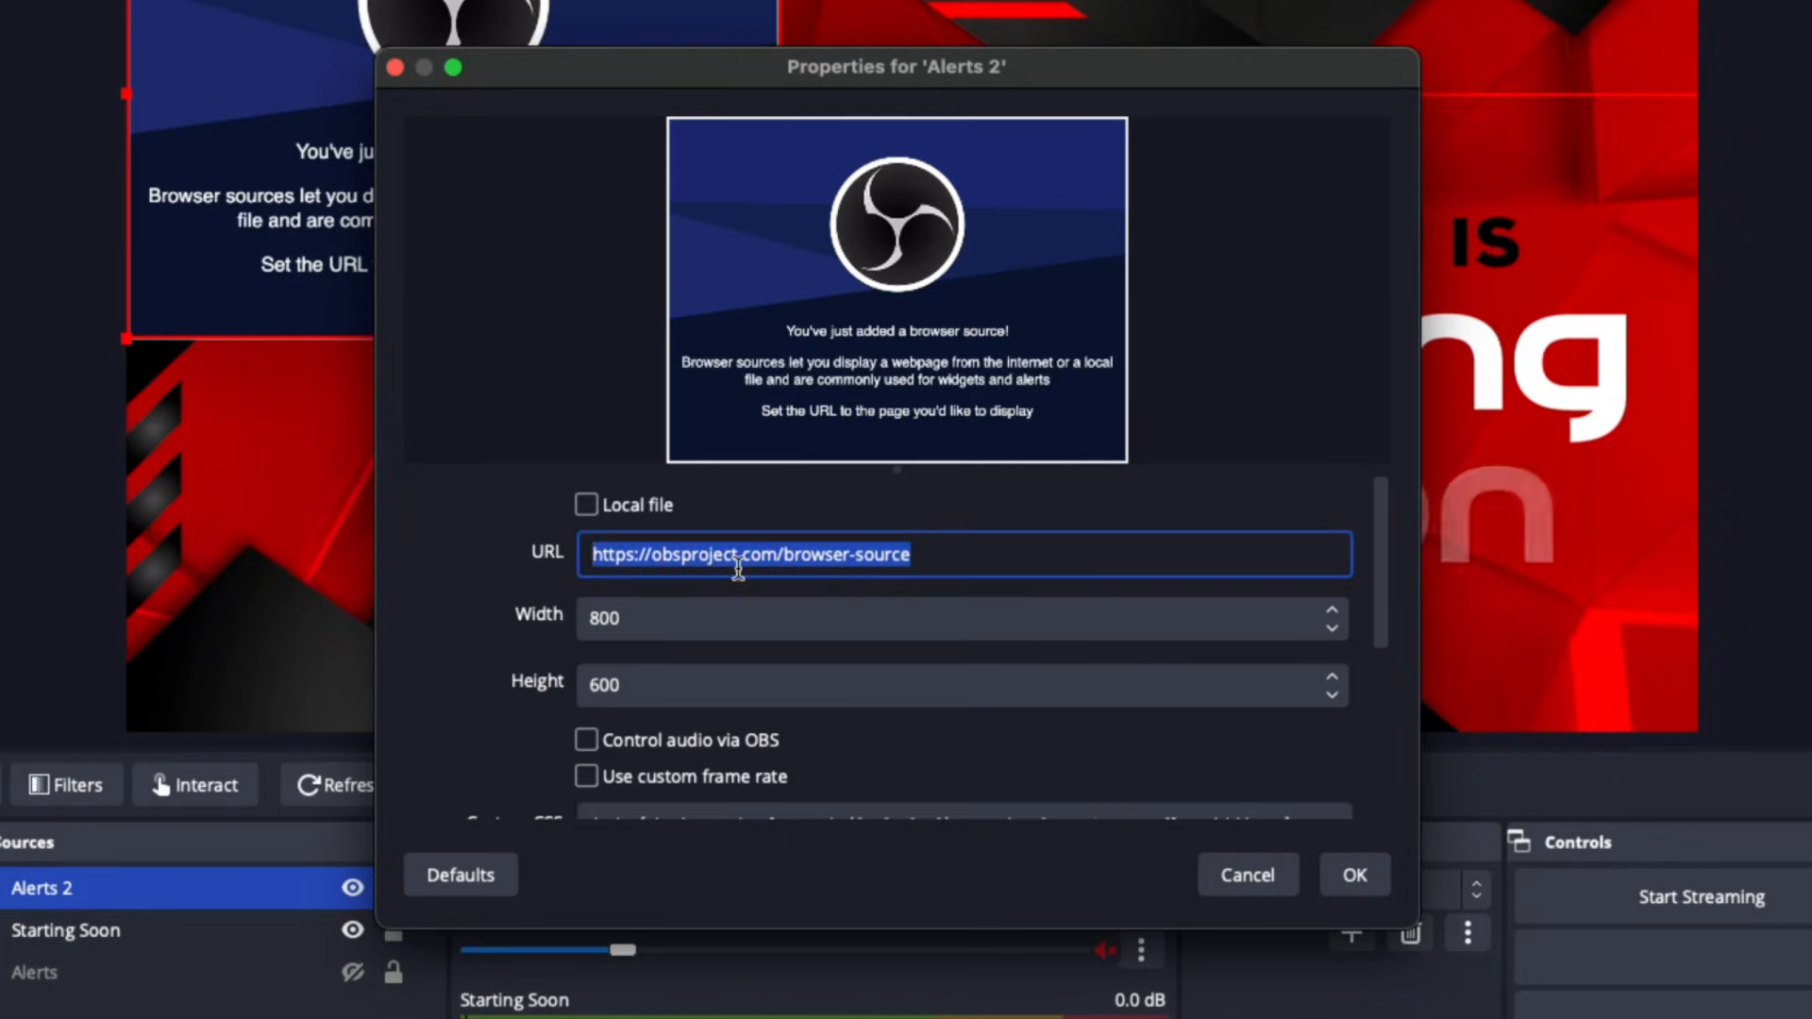
right_click(738, 566)
left_click(787, 767)
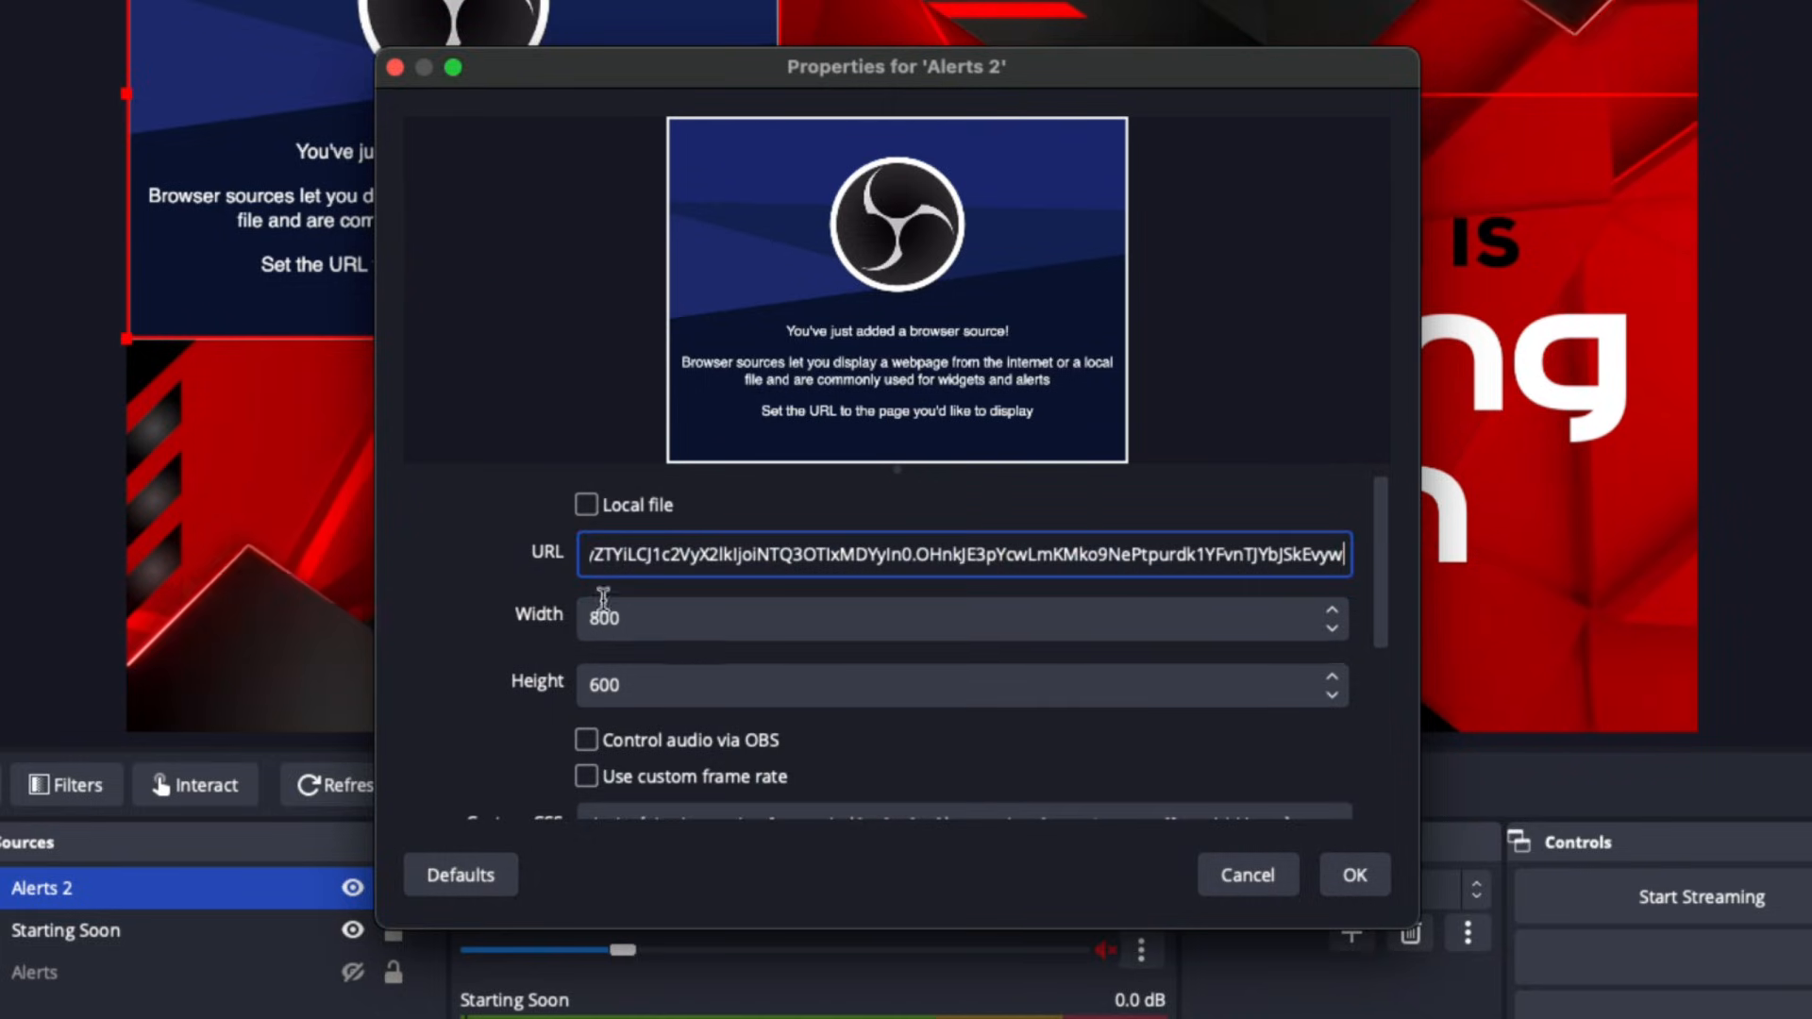
scroll(661, 661, "down", 3)
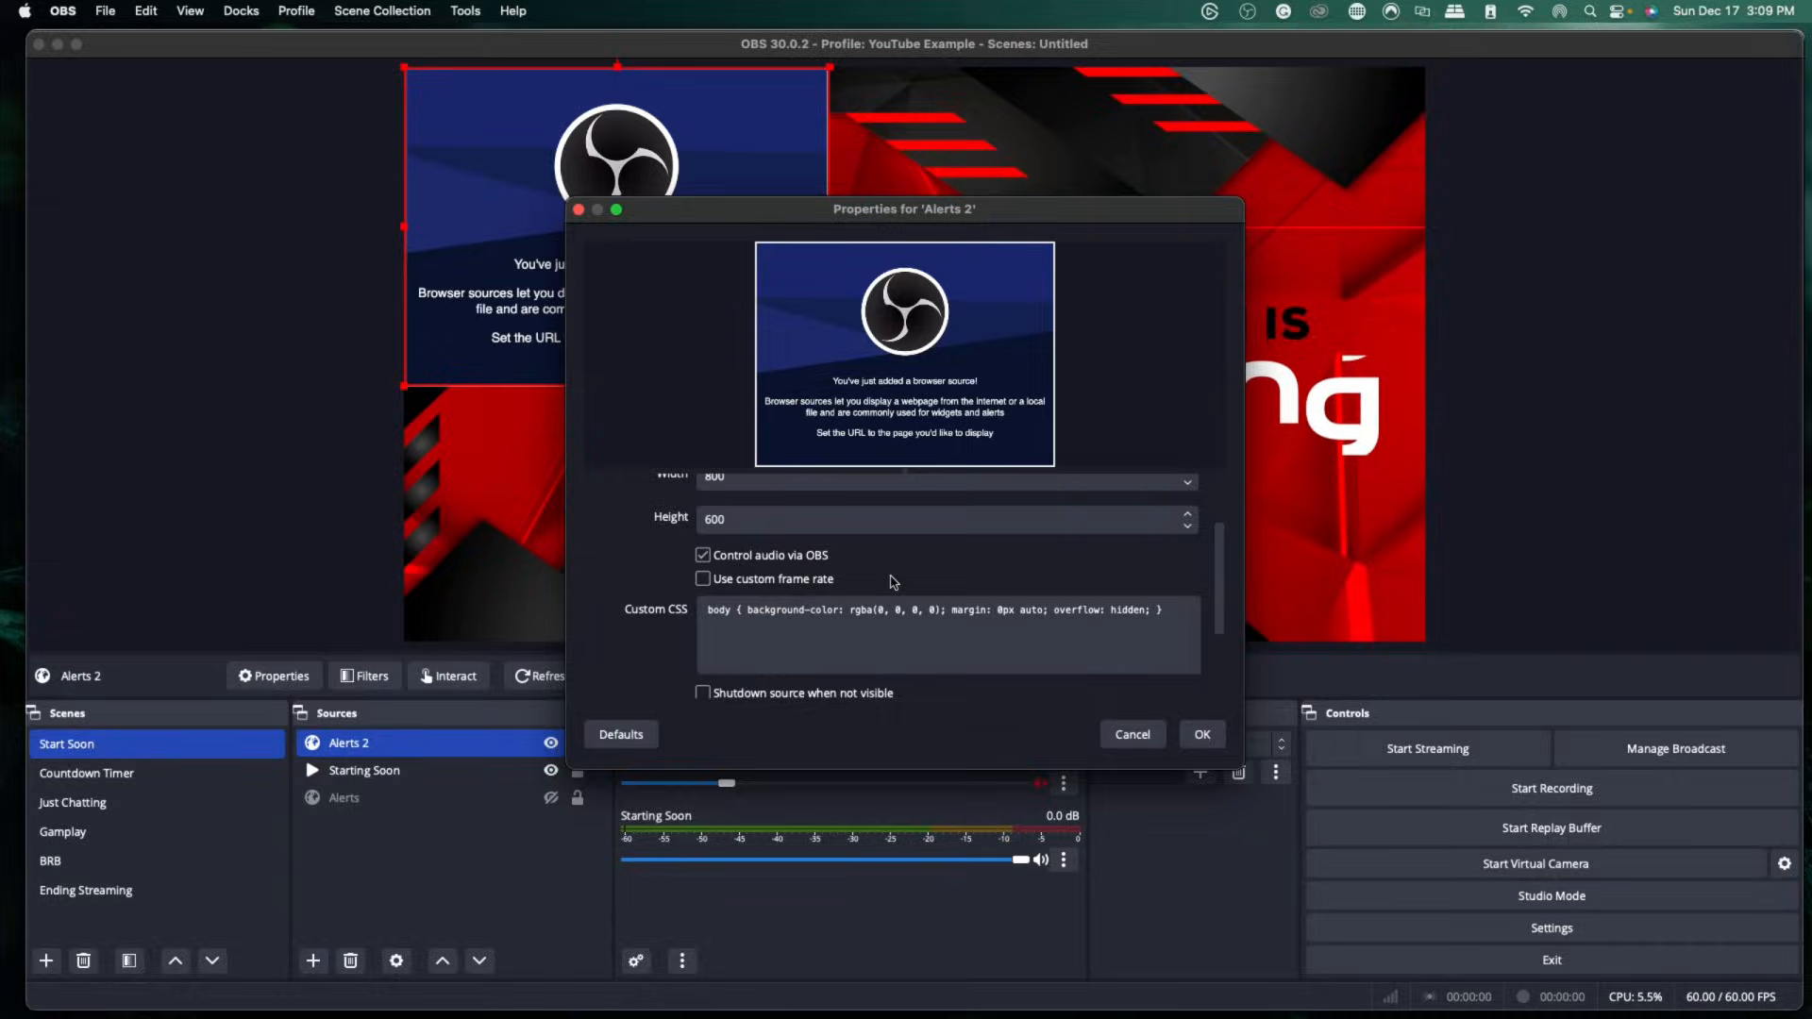
scroll(786, 520, "down", 5)
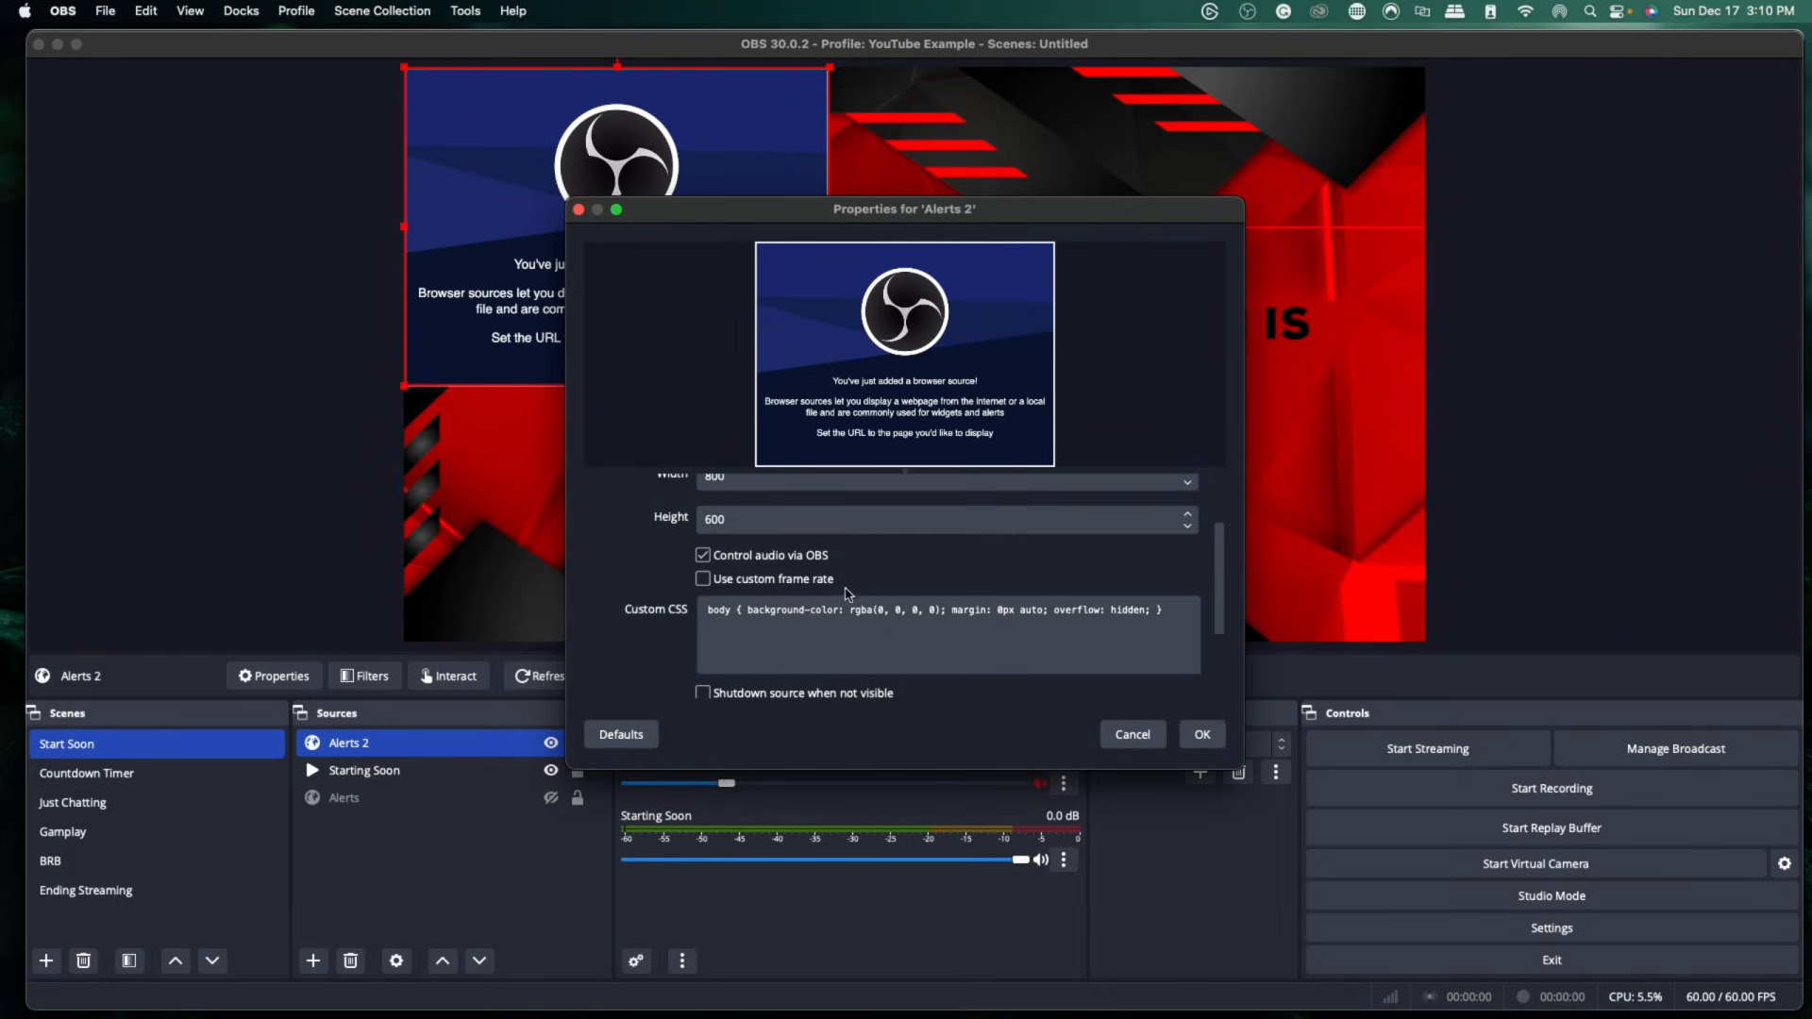
left_click(1187, 738)
Step: Move the Alerts 2 source to about 85 px from the canvas's left edge and 80 px from its top, and shrink it slightly
left_click_drag(631, 194, 666, 235)
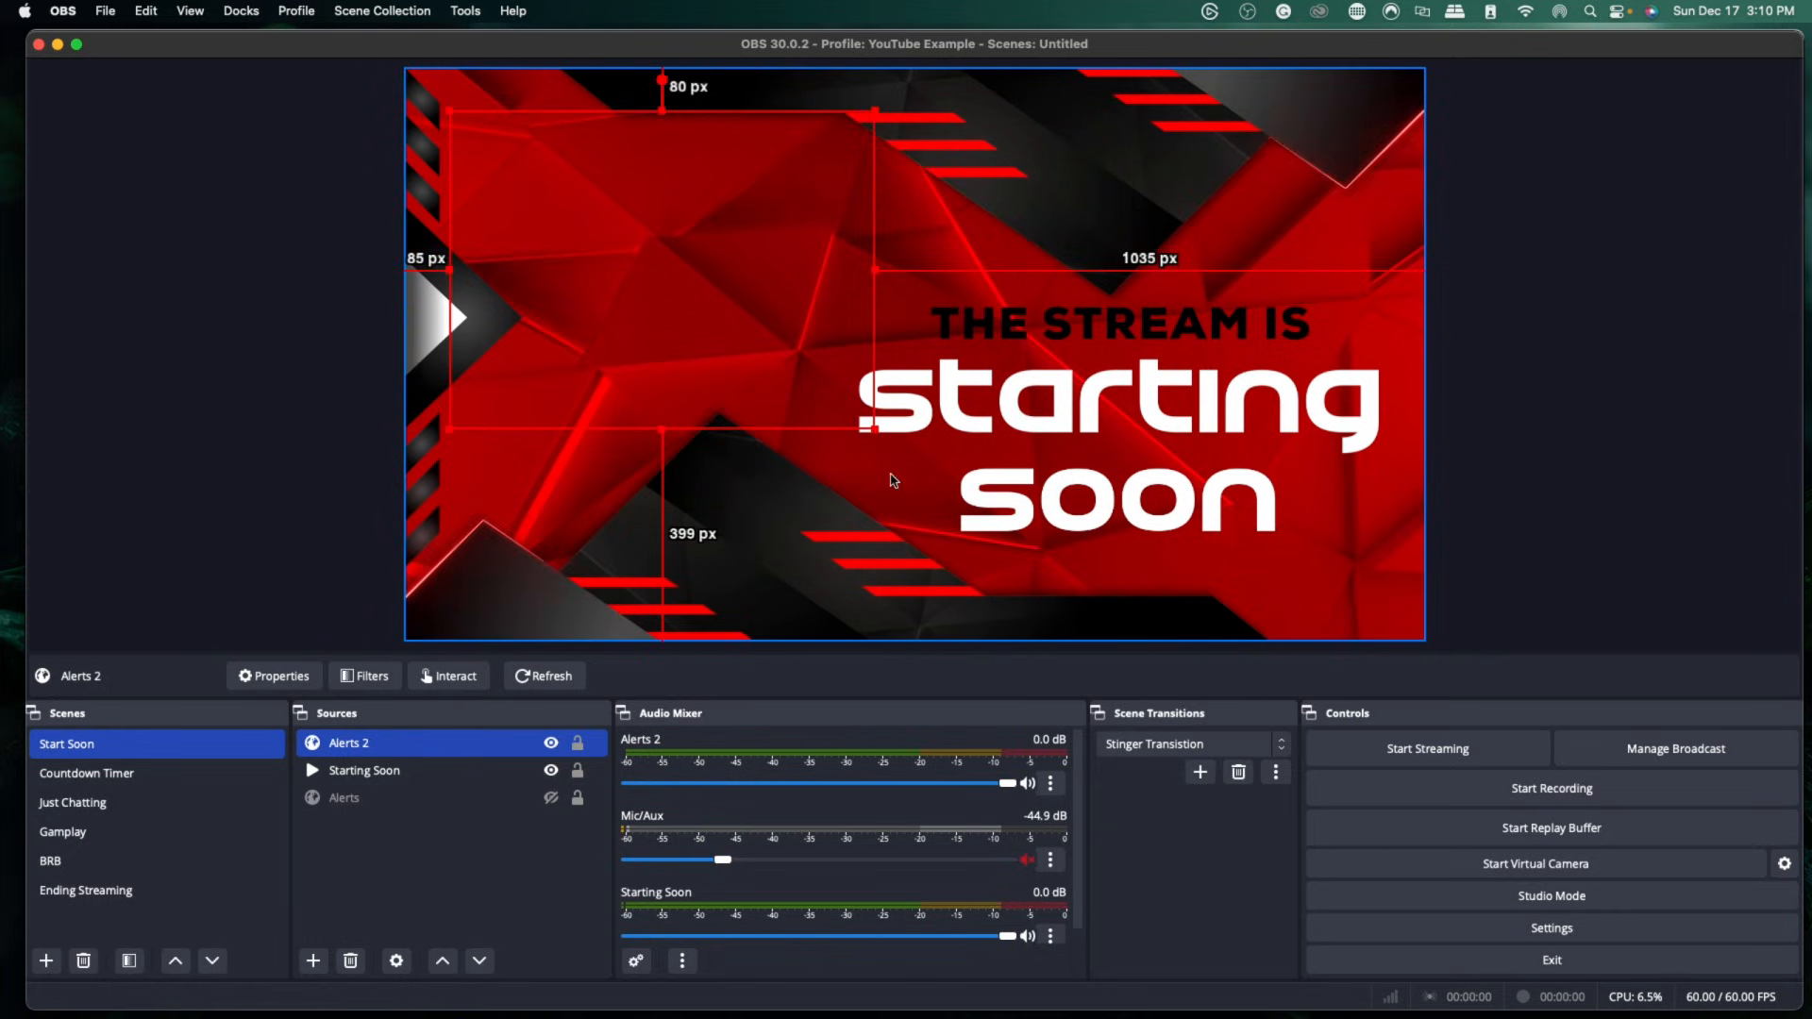
left_click_drag(1034, 520, 861, 418)
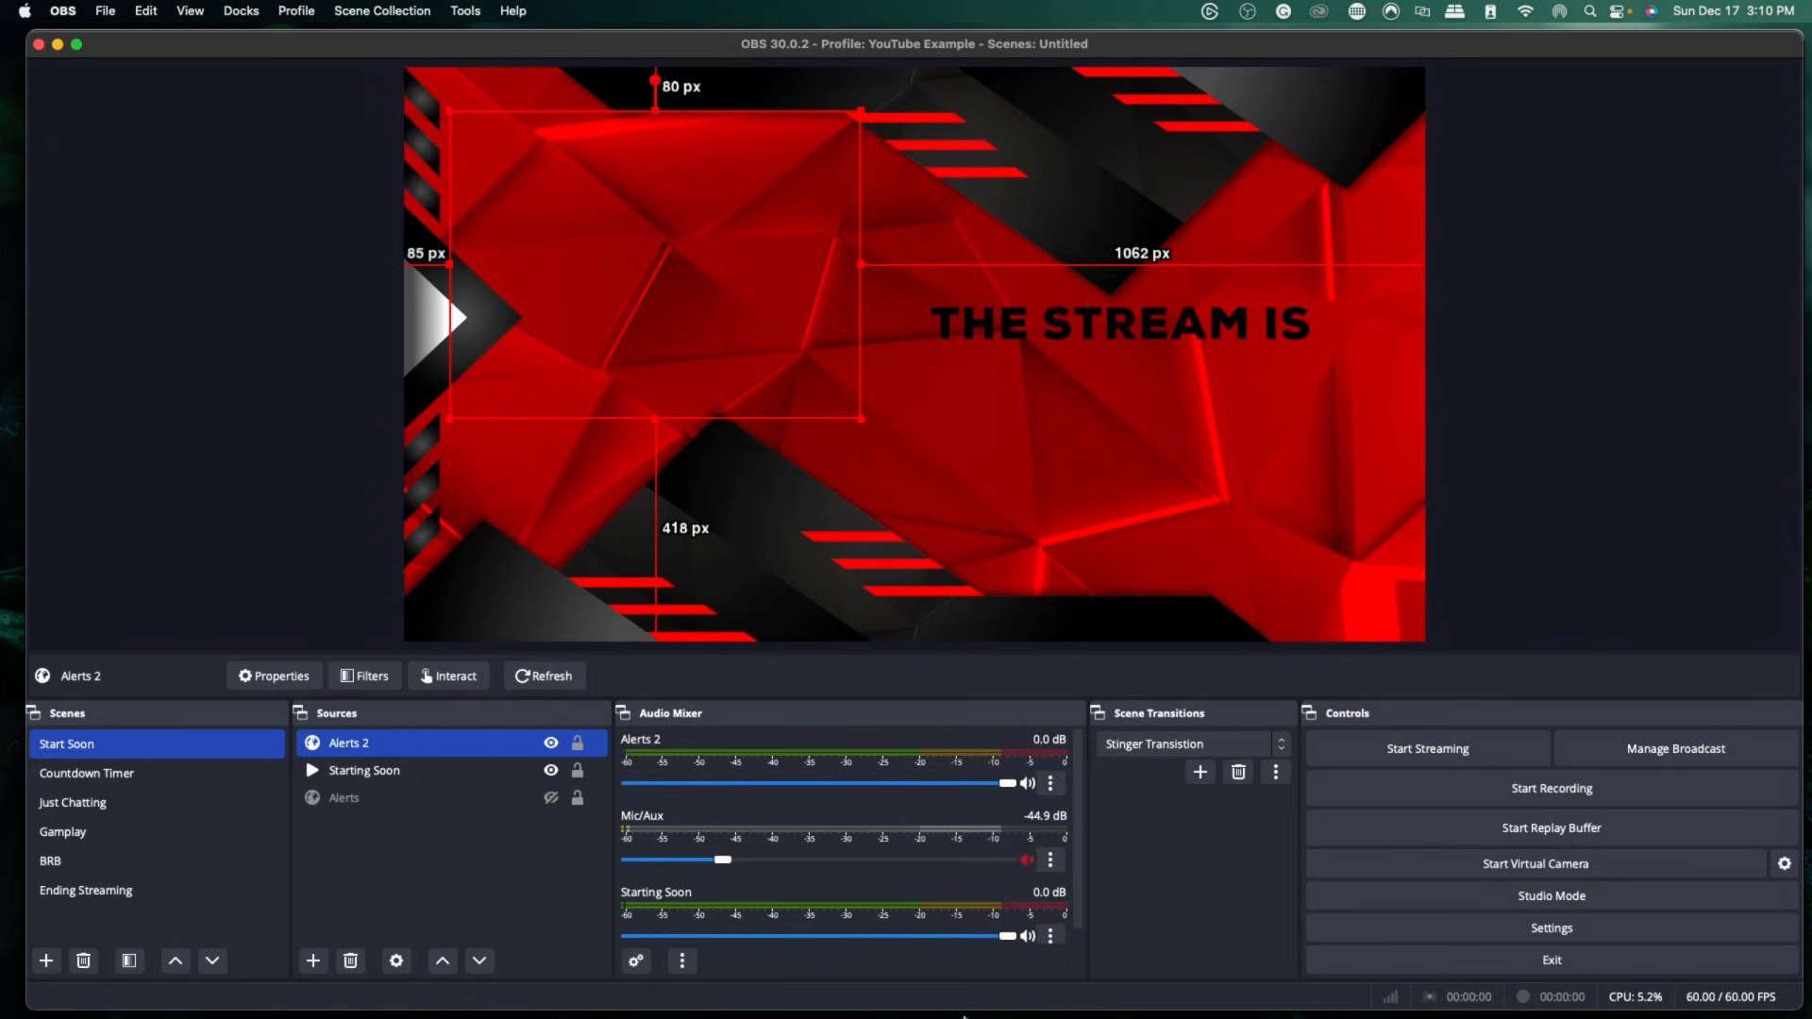
Step: Switch to the Twitch alerts page in Chrome, send a test New Follow alert and return to OBS to check it on the canvas
left_click(1018, 993)
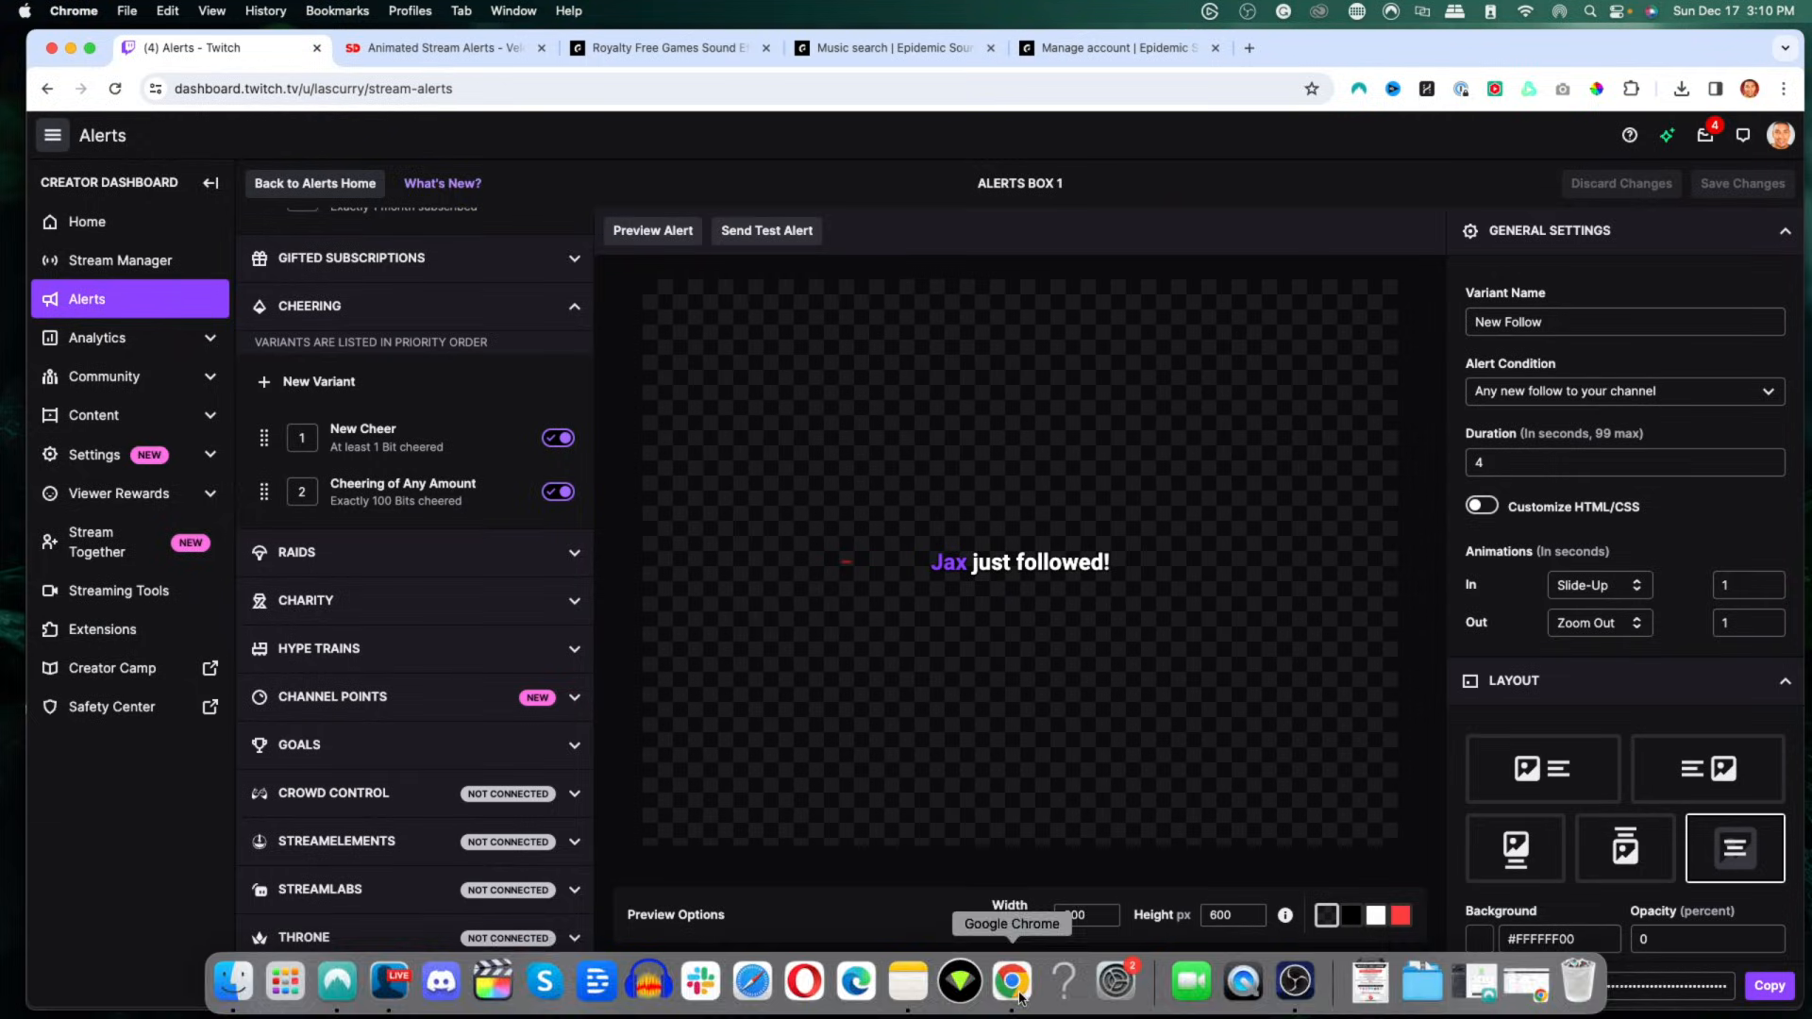
scroll(420, 414, "up", 10)
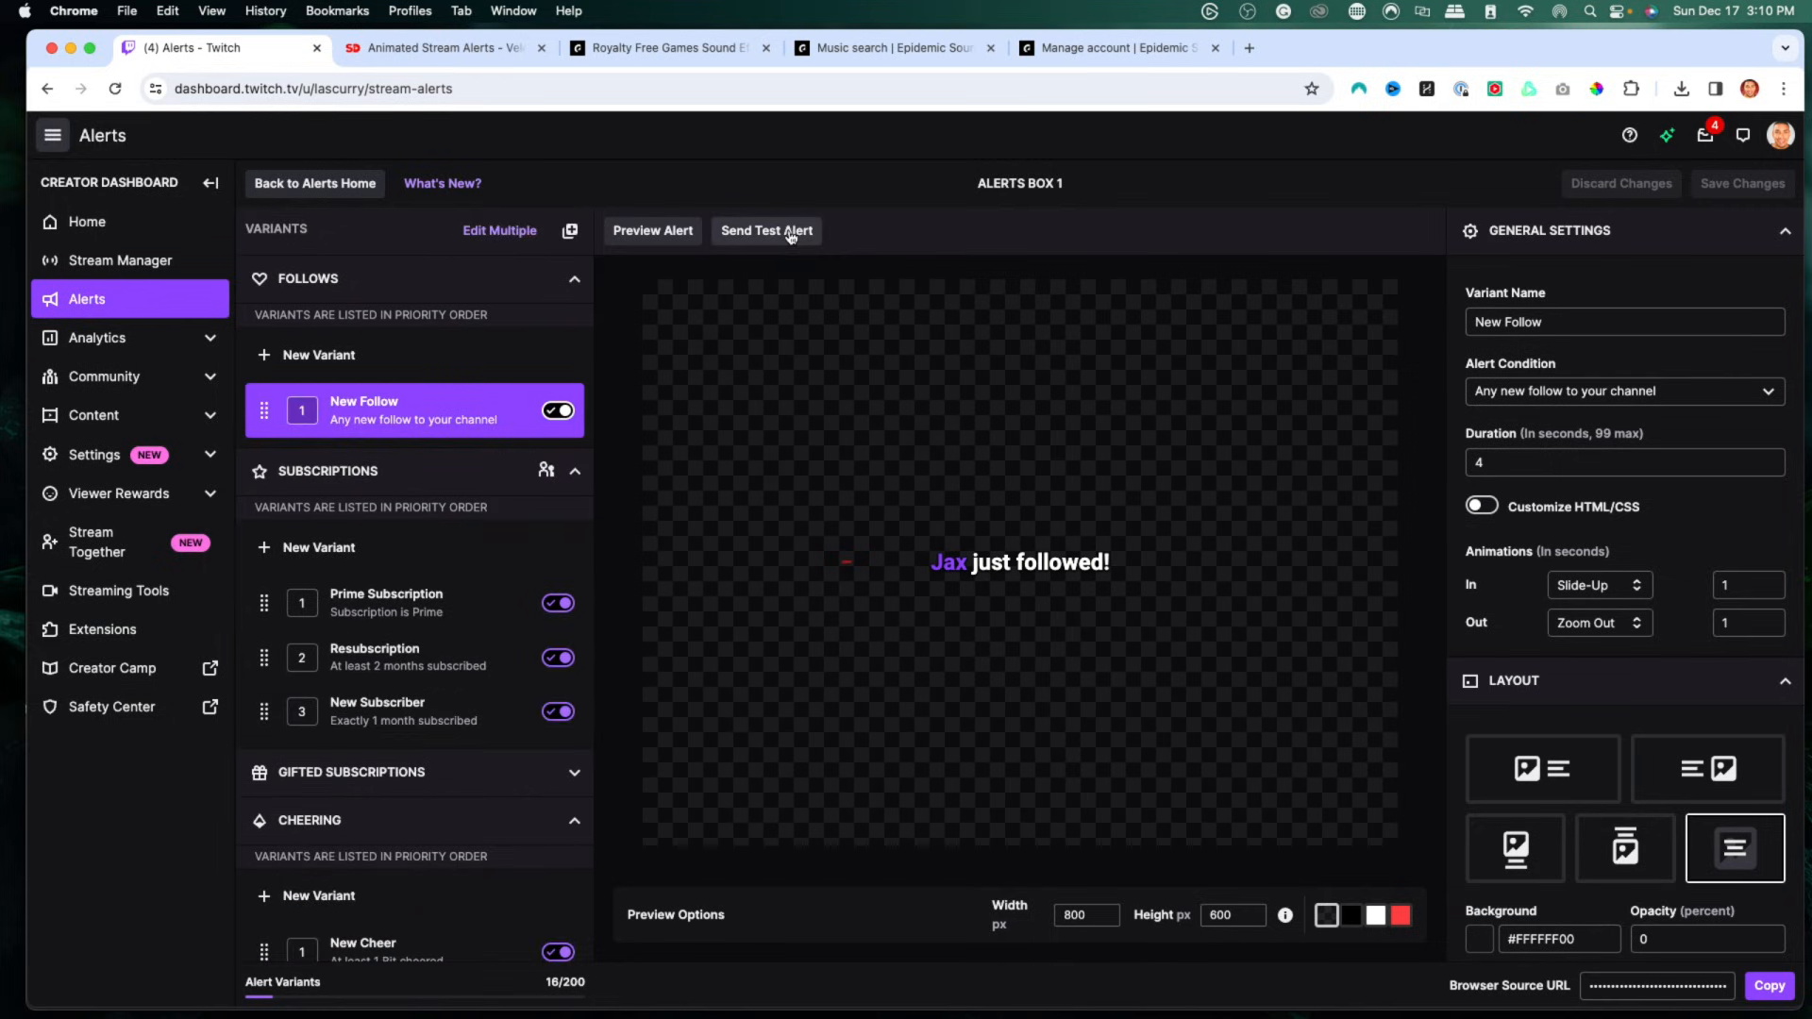
left_click(1252, 991)
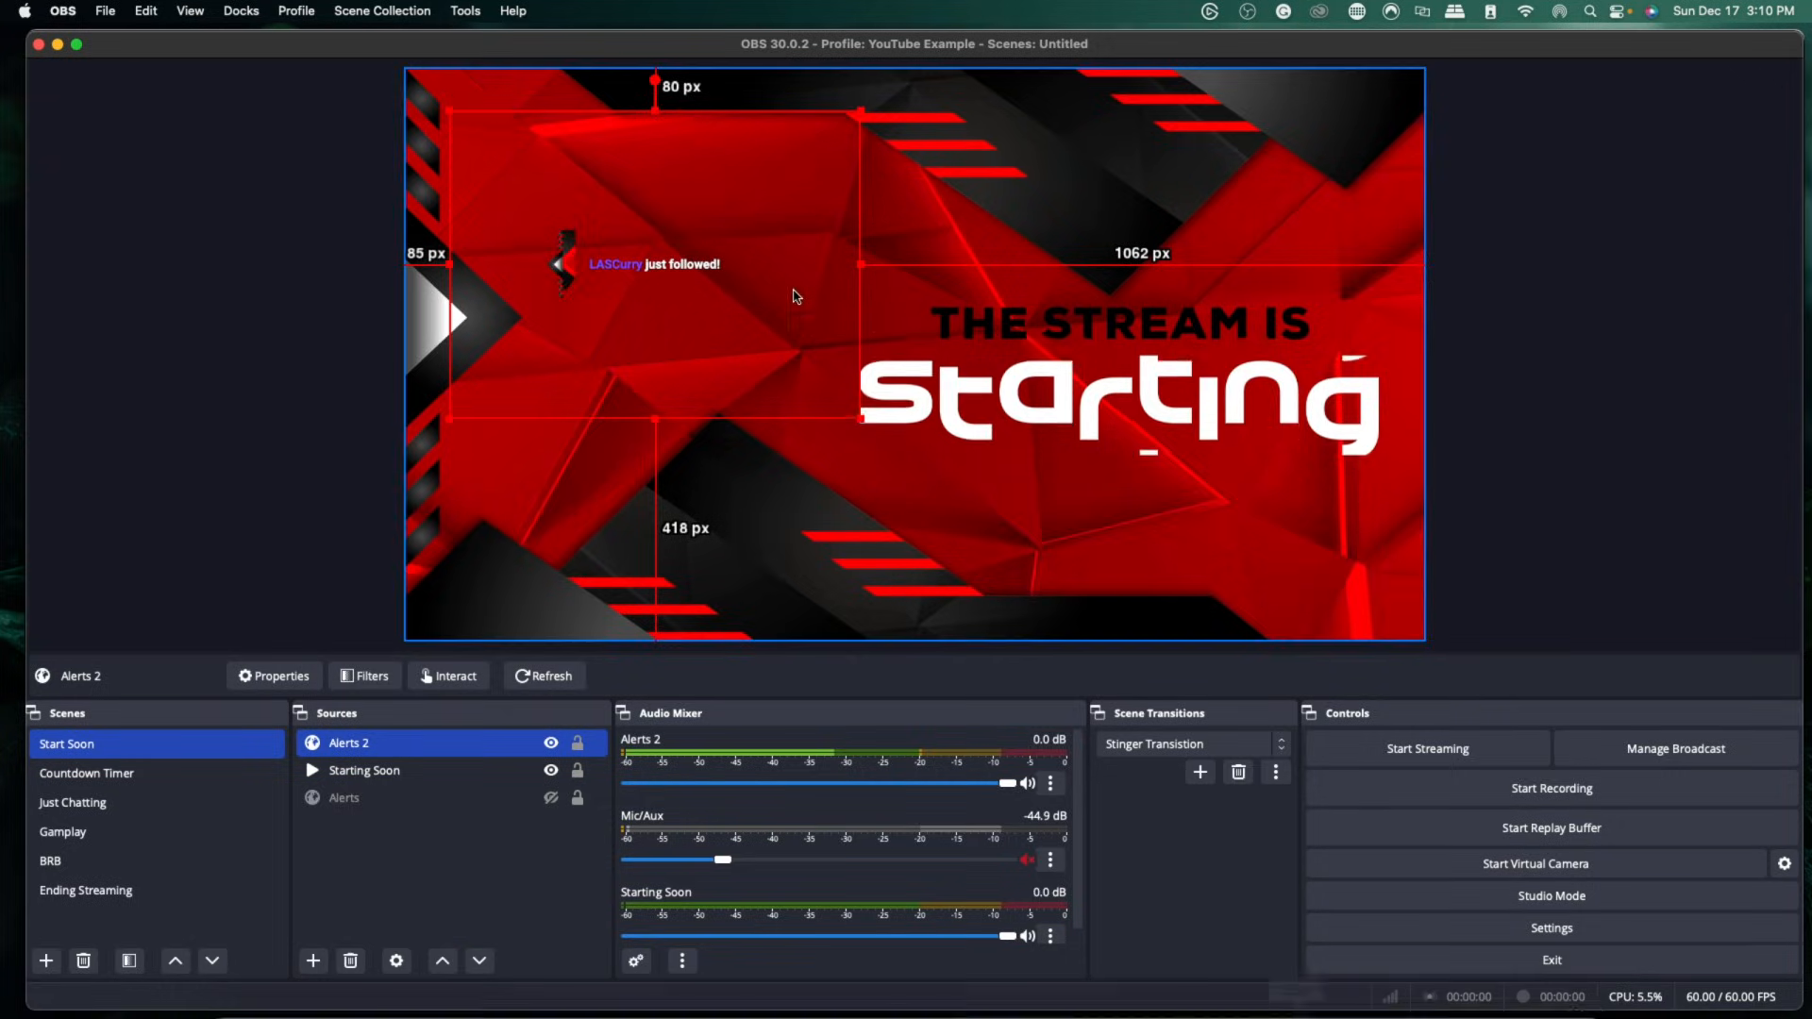